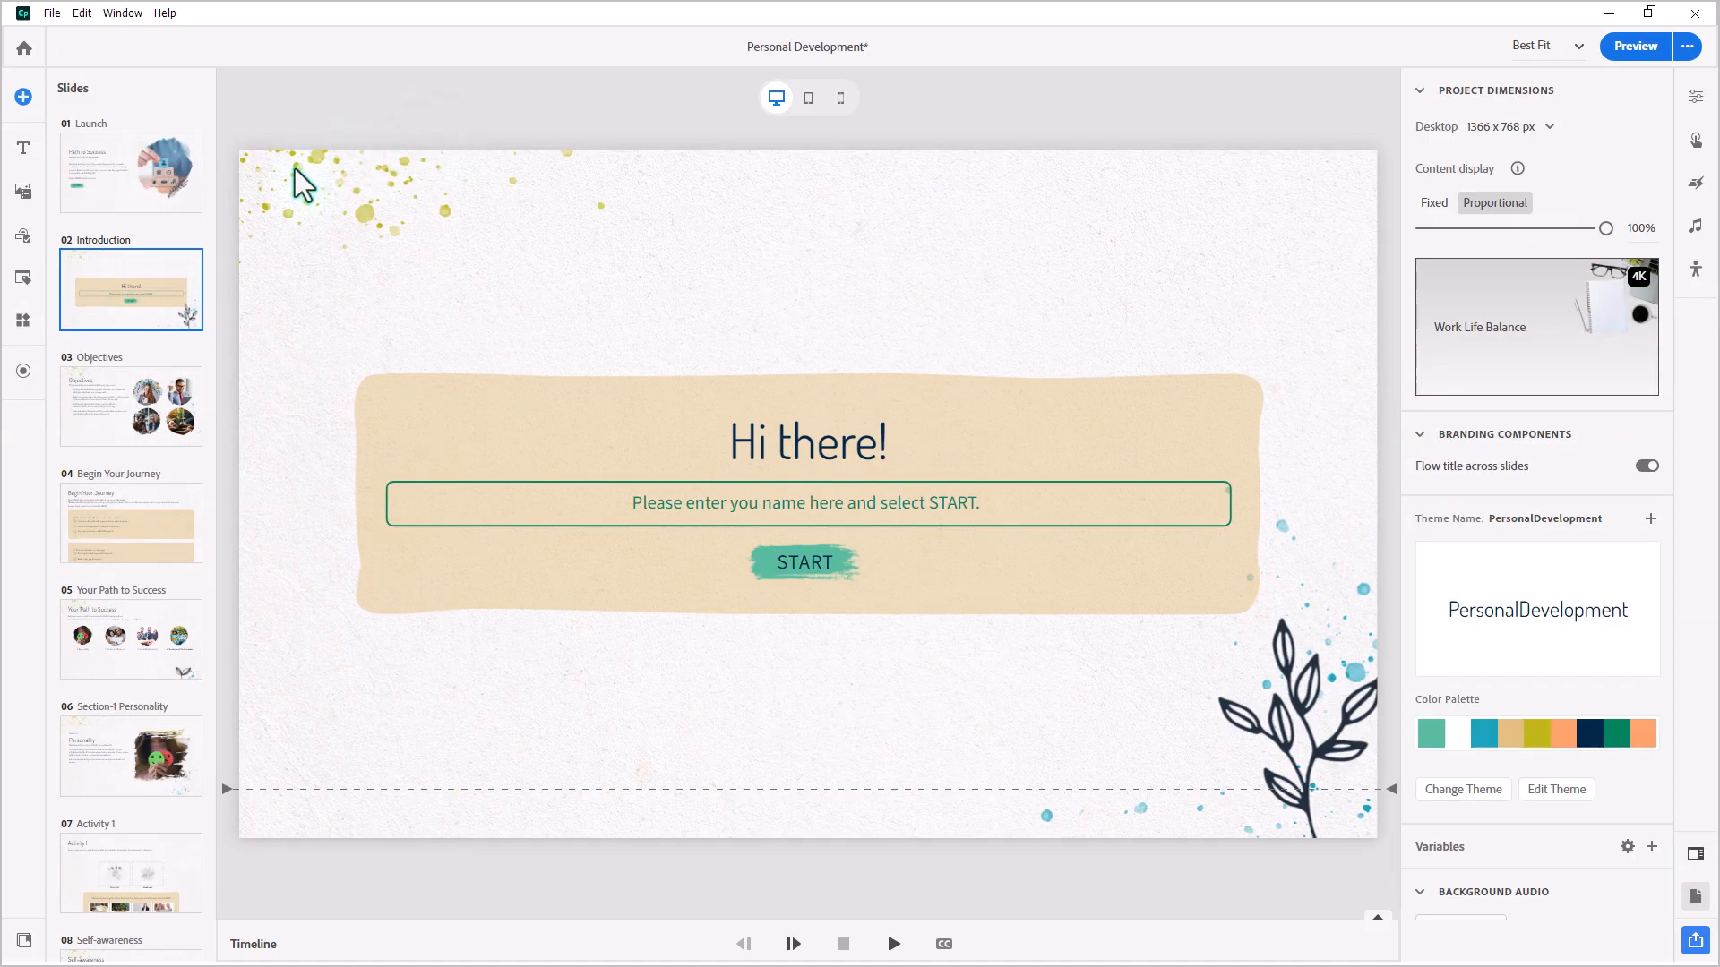
# Select the 01 Launch slide in the Slides panel to edit it
pyautogui.click(160, 171)
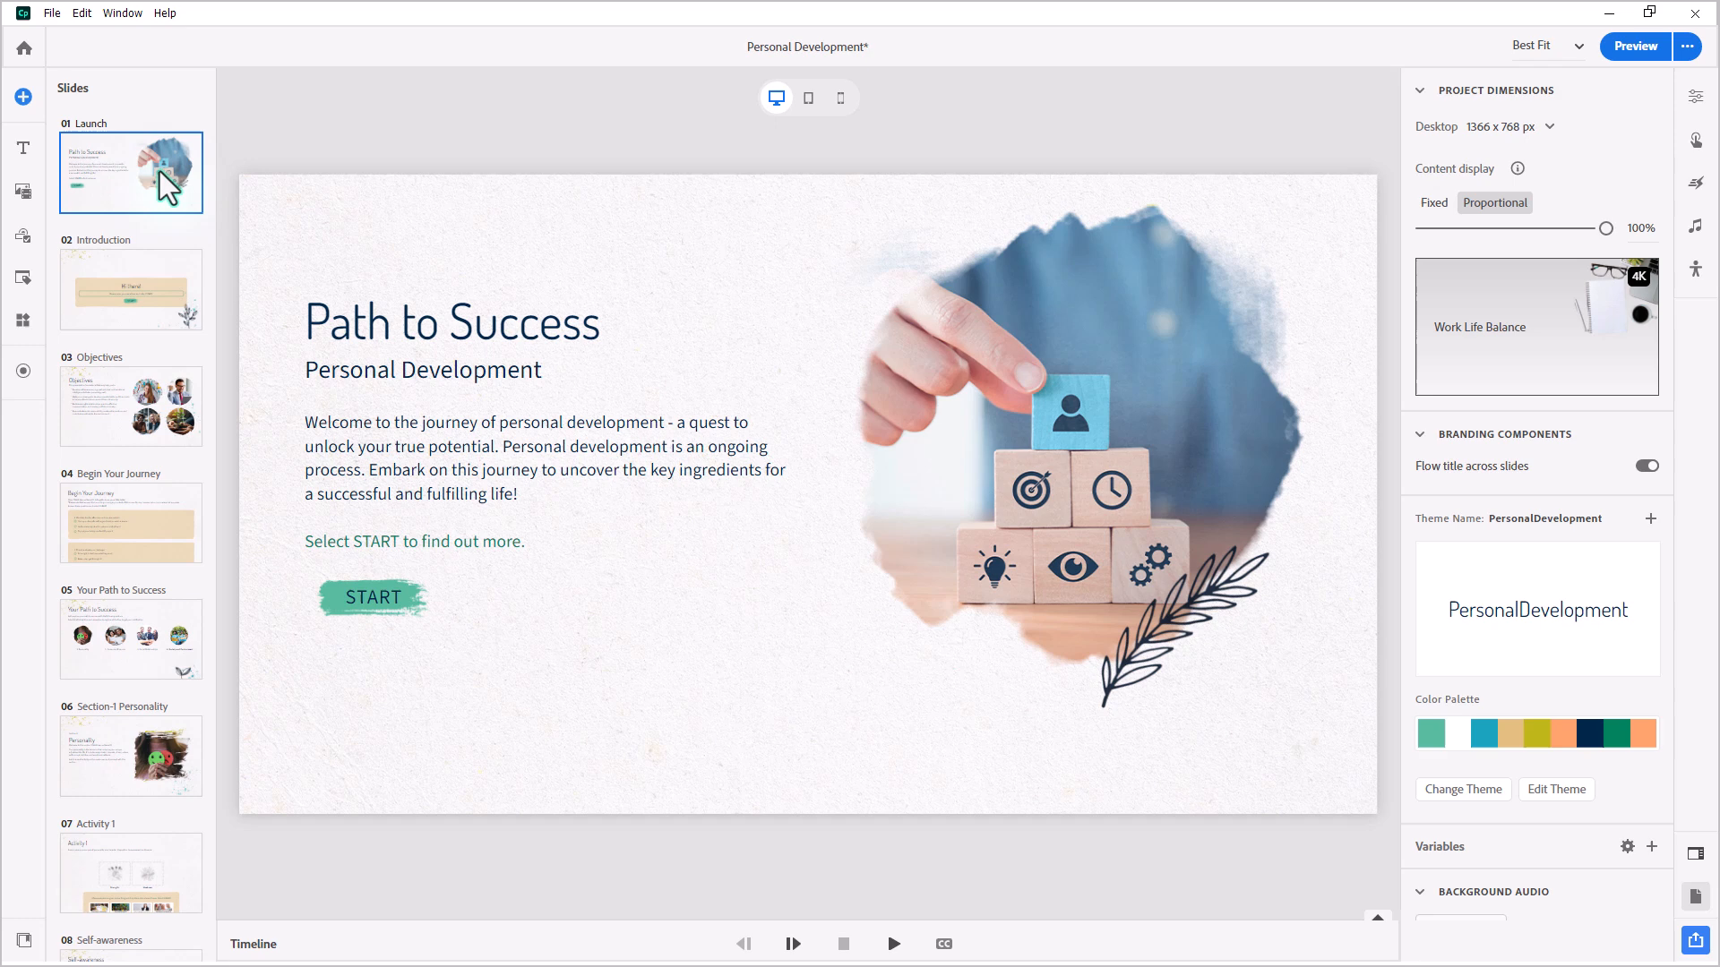
pyautogui.click(511, 339)
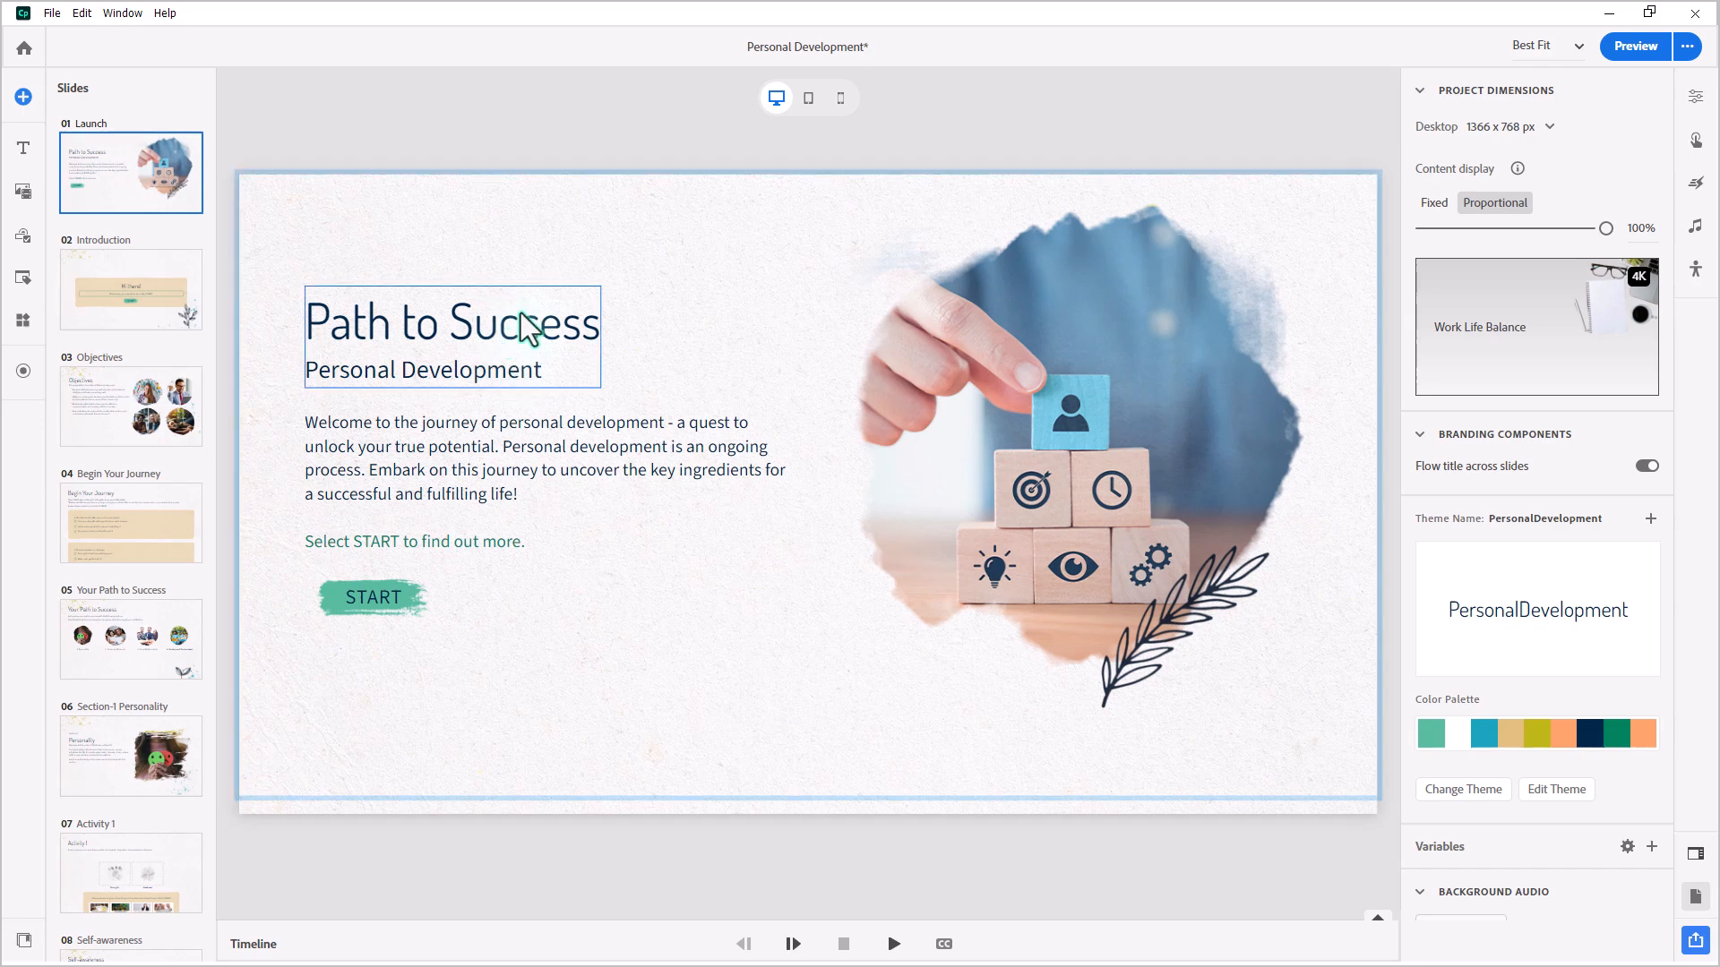
pyautogui.moveTo(527, 326)
pyautogui.mouseDown()
pyautogui.moveTo(404, 268)
pyautogui.moveTo(488, 324)
pyautogui.mouseUp()
# Load howbigismybrowser.com in a new Chrome window placed over the editor
pyautogui.hotkey('alt', 'Tab')
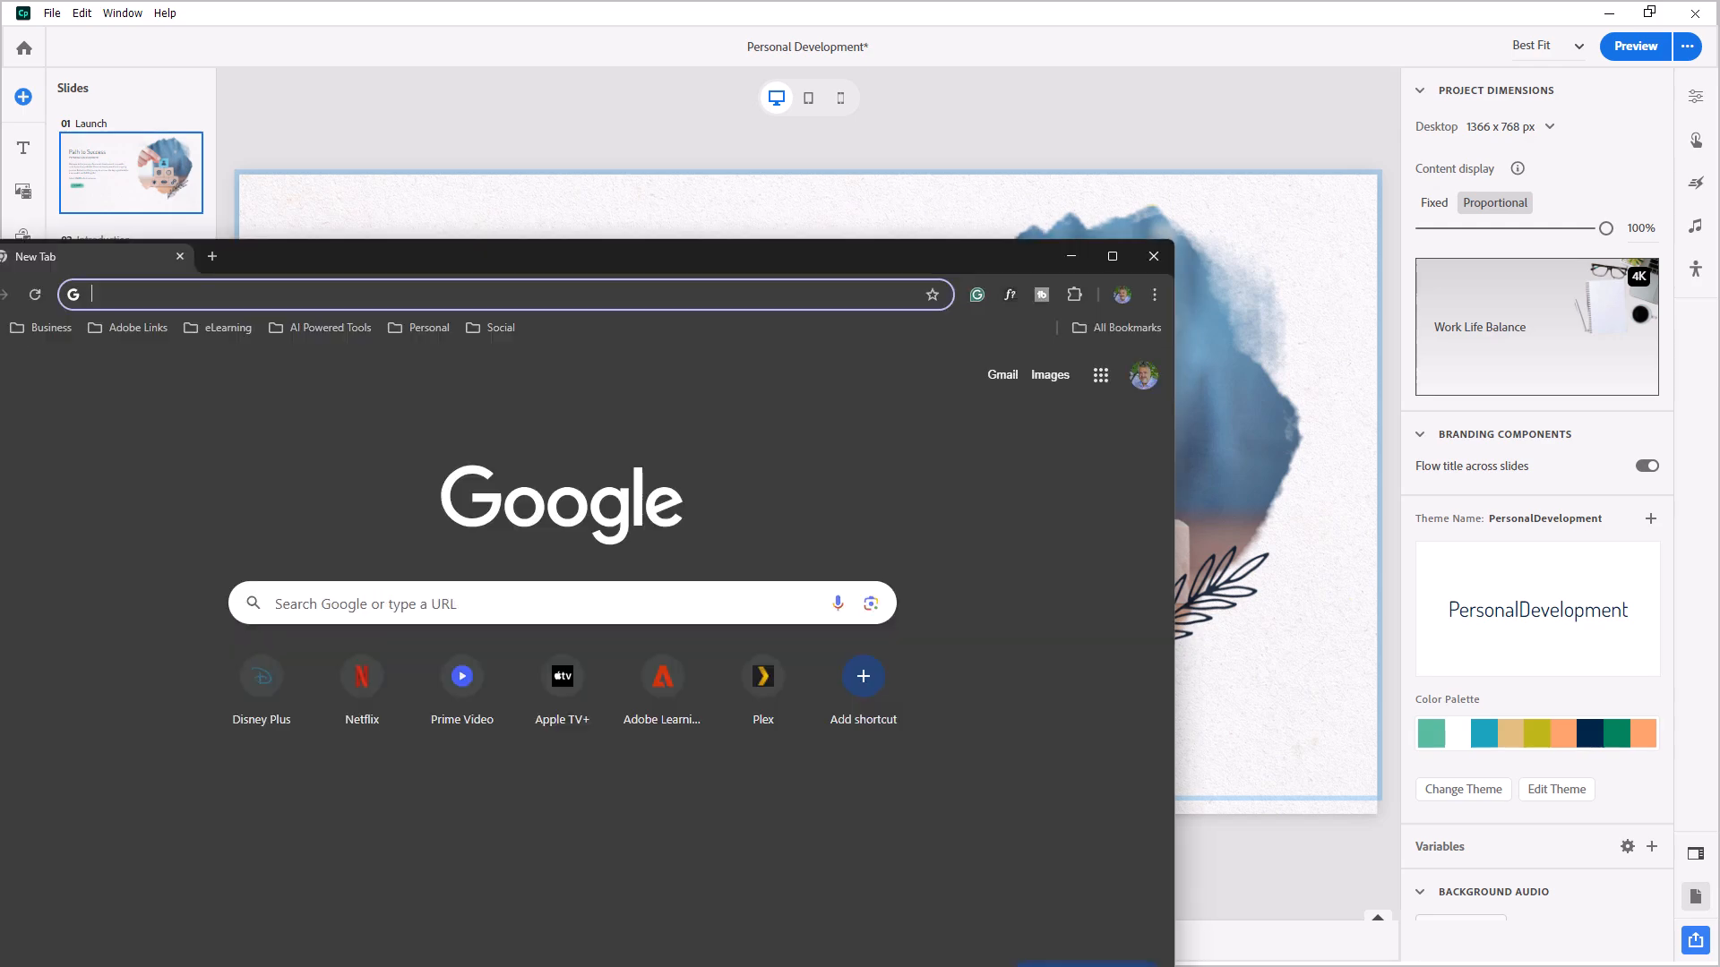
pyautogui.moveTo(490, 252); pyautogui.dragTo(752, 75)
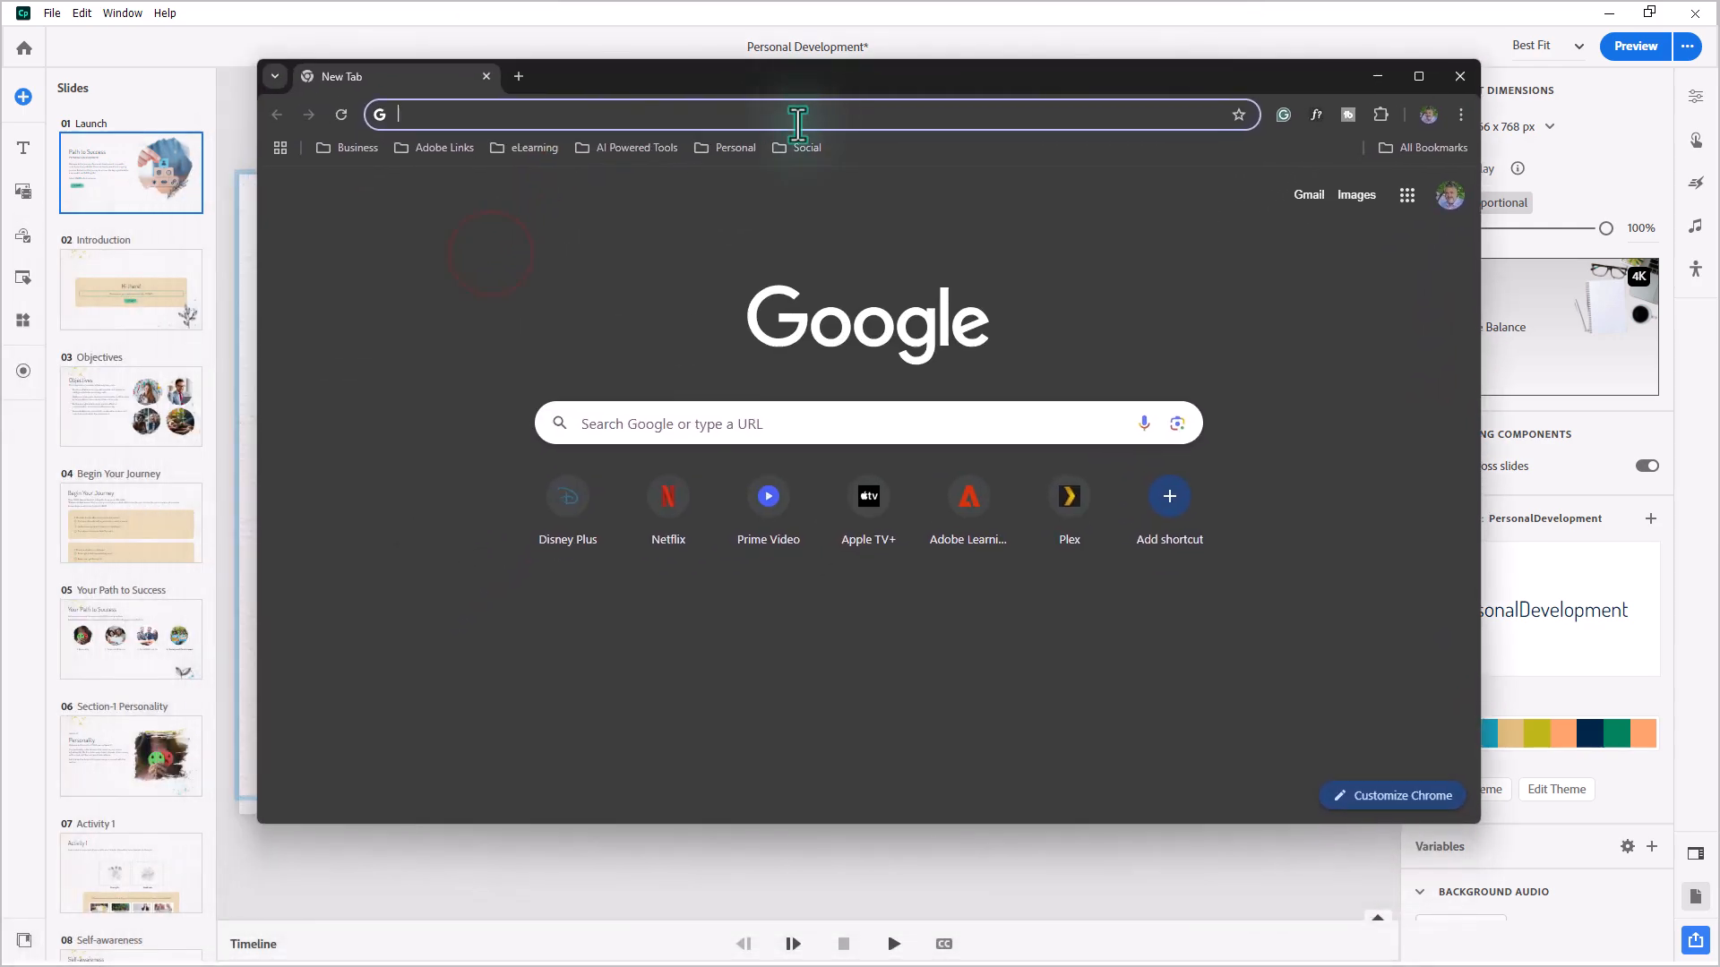
pyautogui.click(721, 114)
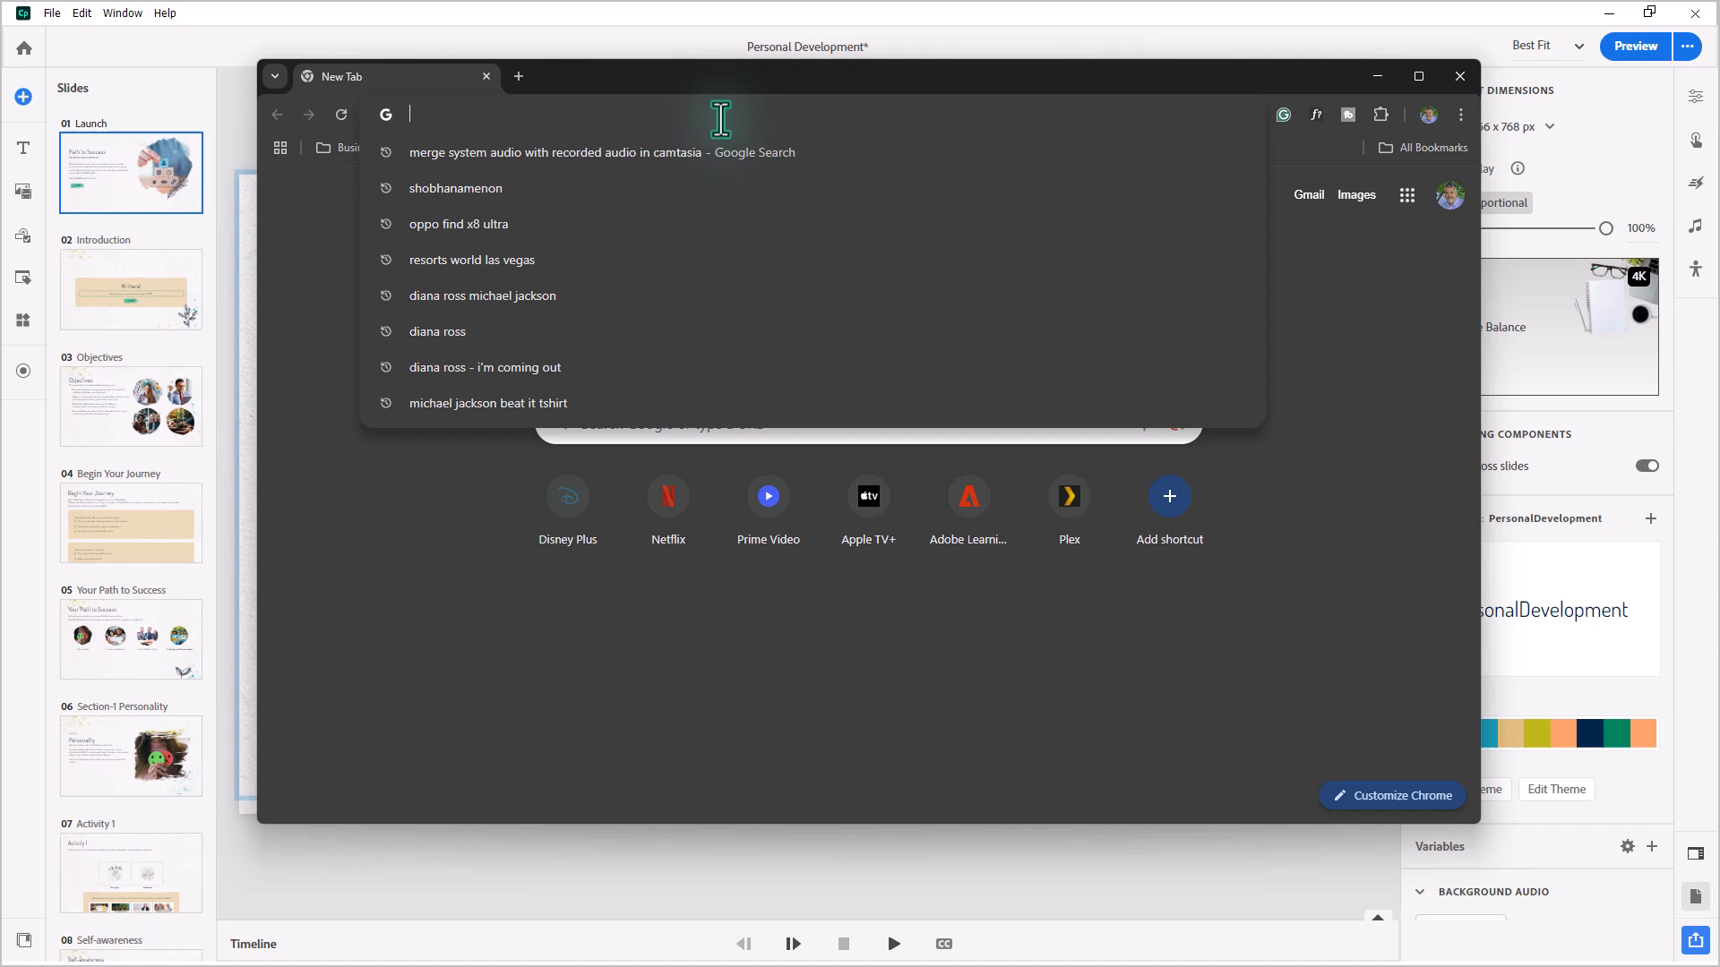
pyautogui.write('how')
pyautogui.press('Return')
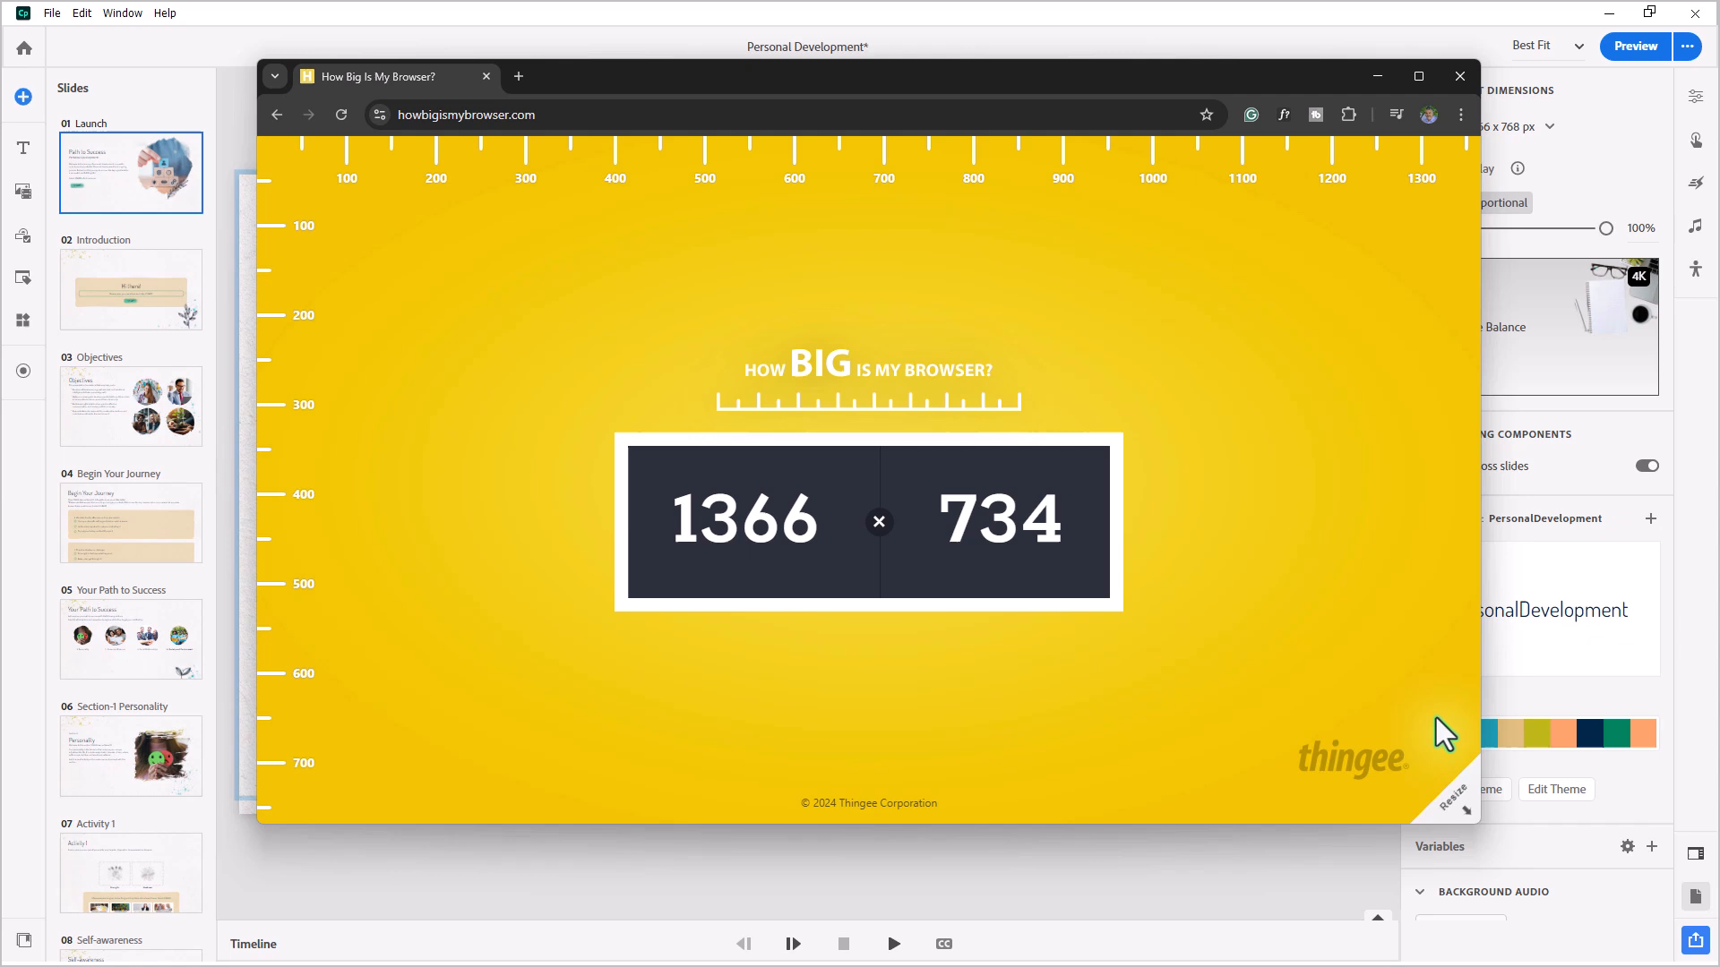
# Size the Chrome window to 1366 × 768 and return to Captivate
pyautogui.moveTo(1377, 826); pyautogui.dragTo(1377, 826)
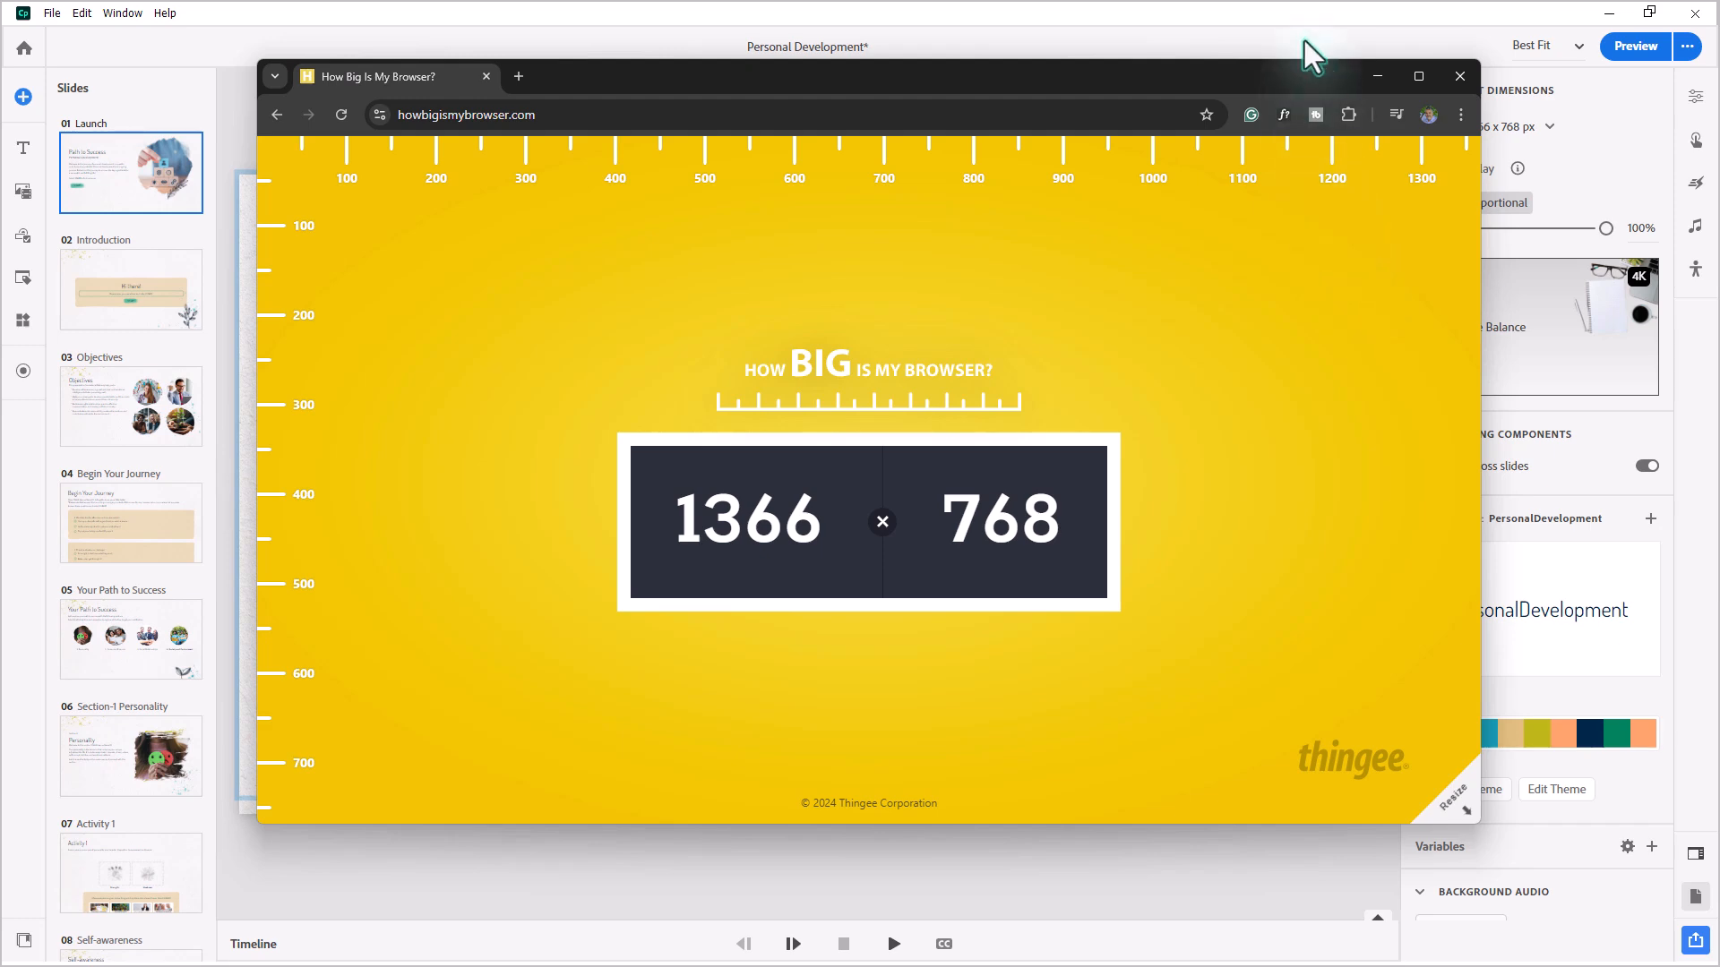
pyautogui.moveTo(1308, 70); pyautogui.dragTo(1261, 71)
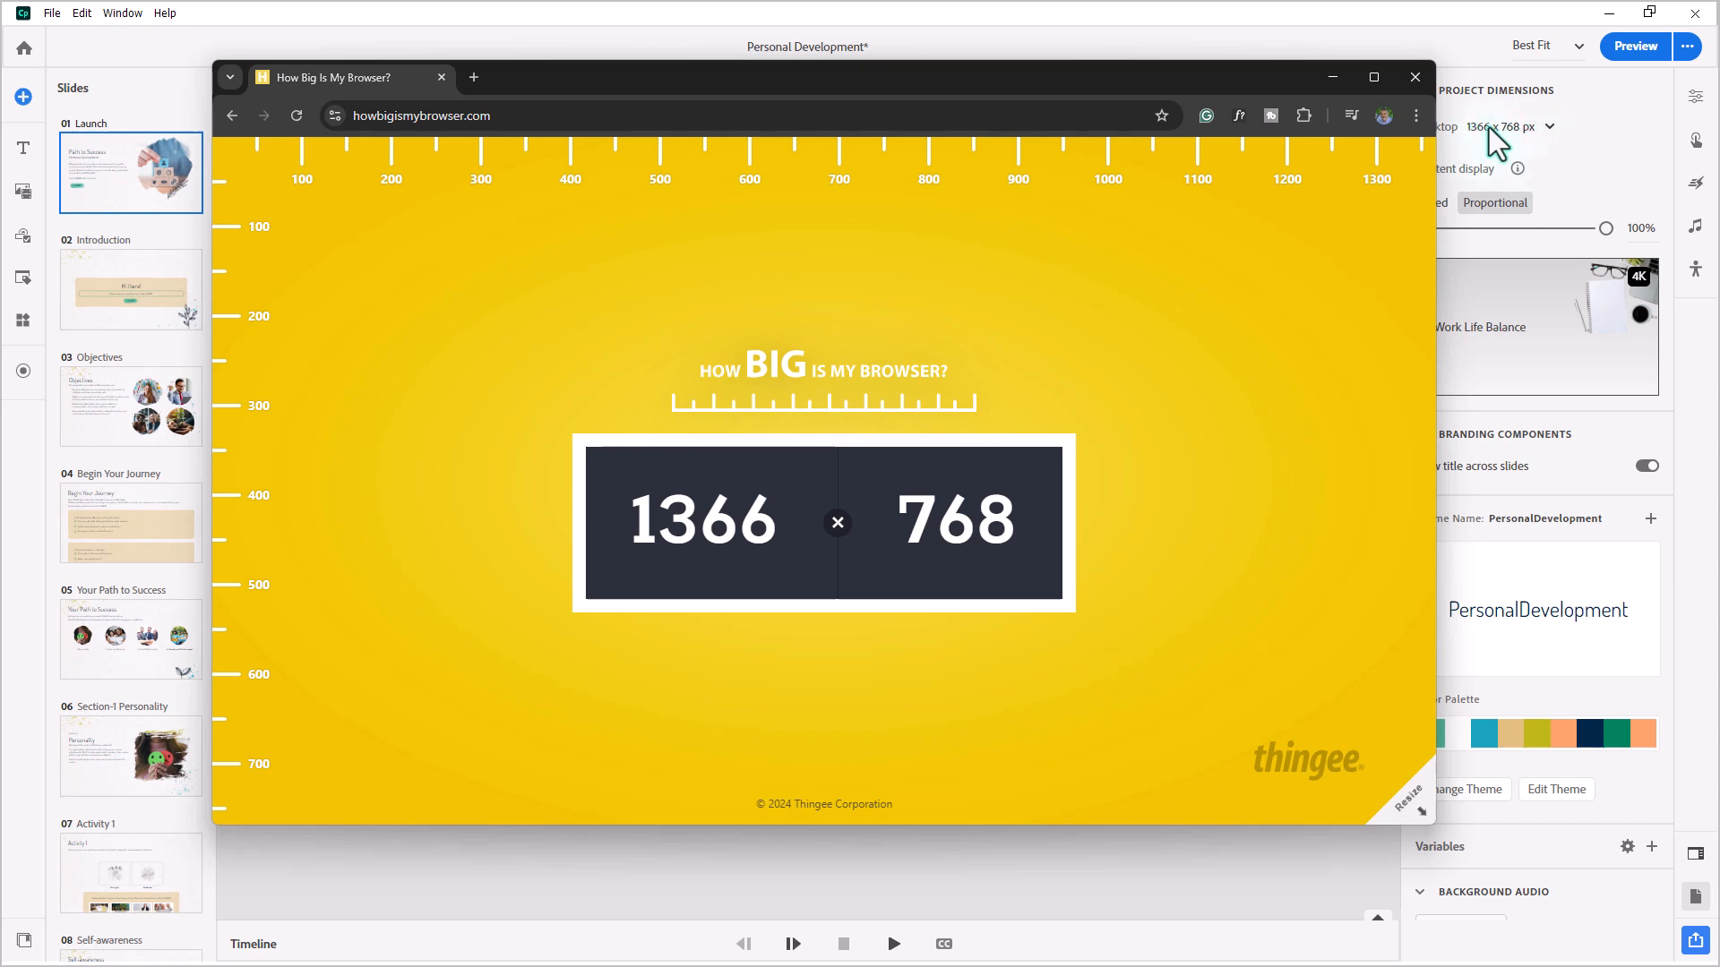
pyautogui.click(920, 32)
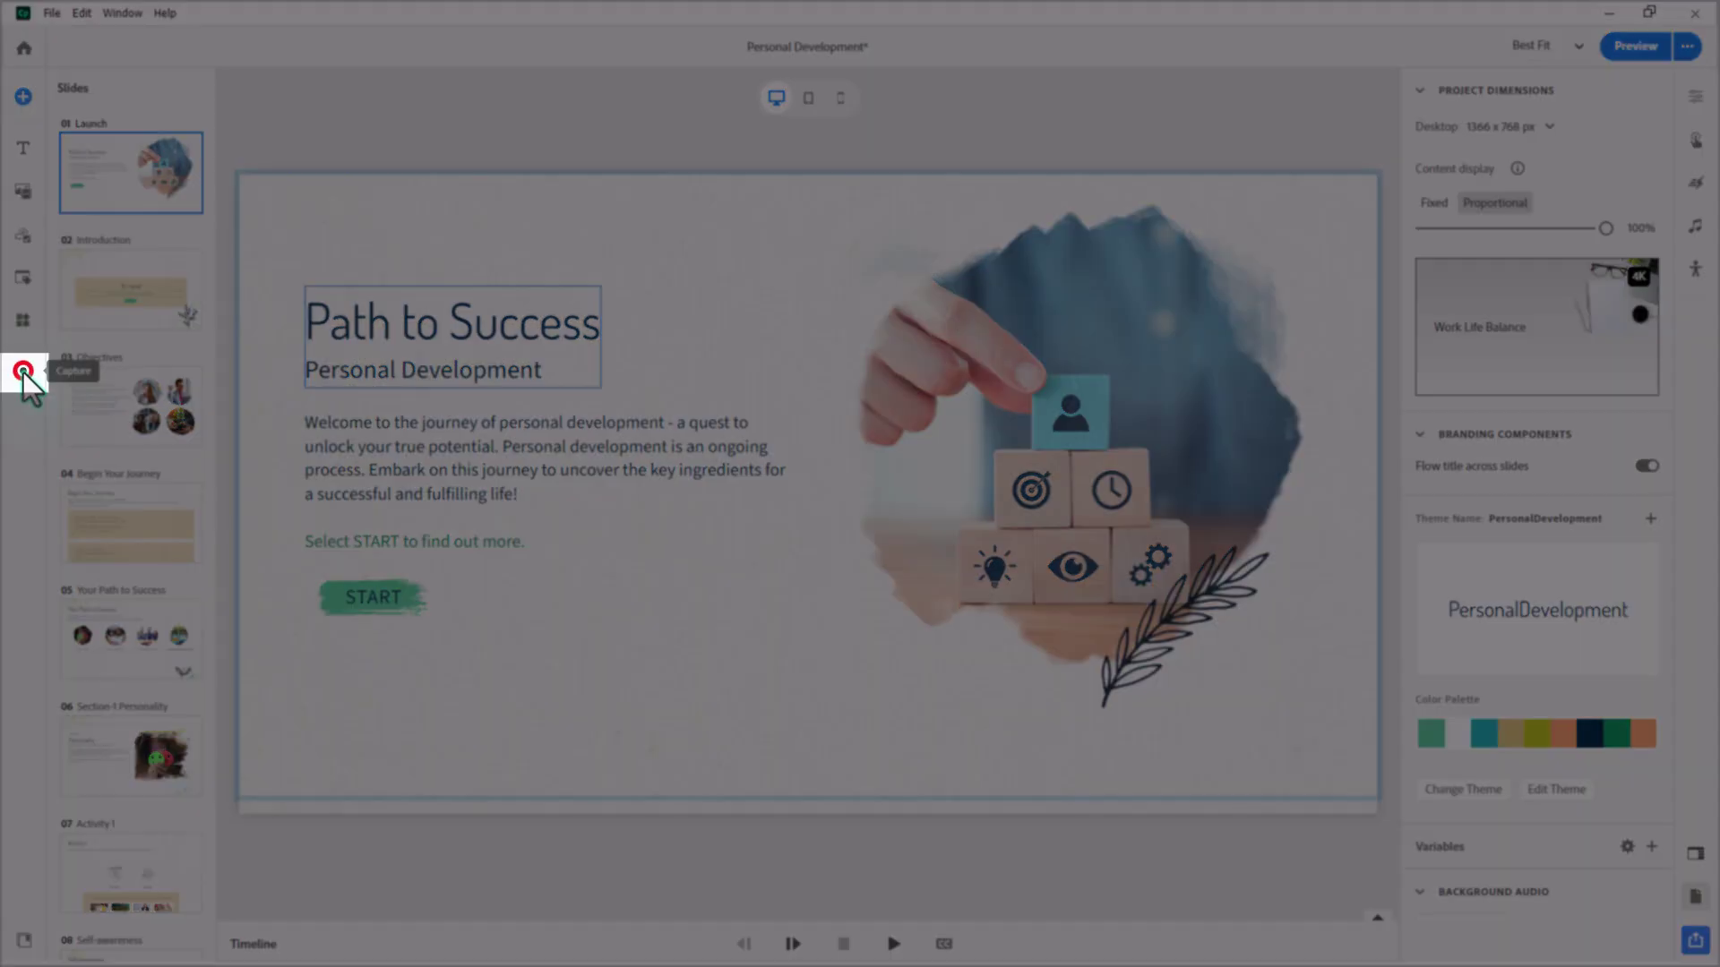
# Start a Software Simulation capture of the How Big Is My Browser? Chrome application window
pyautogui.click(23, 371)
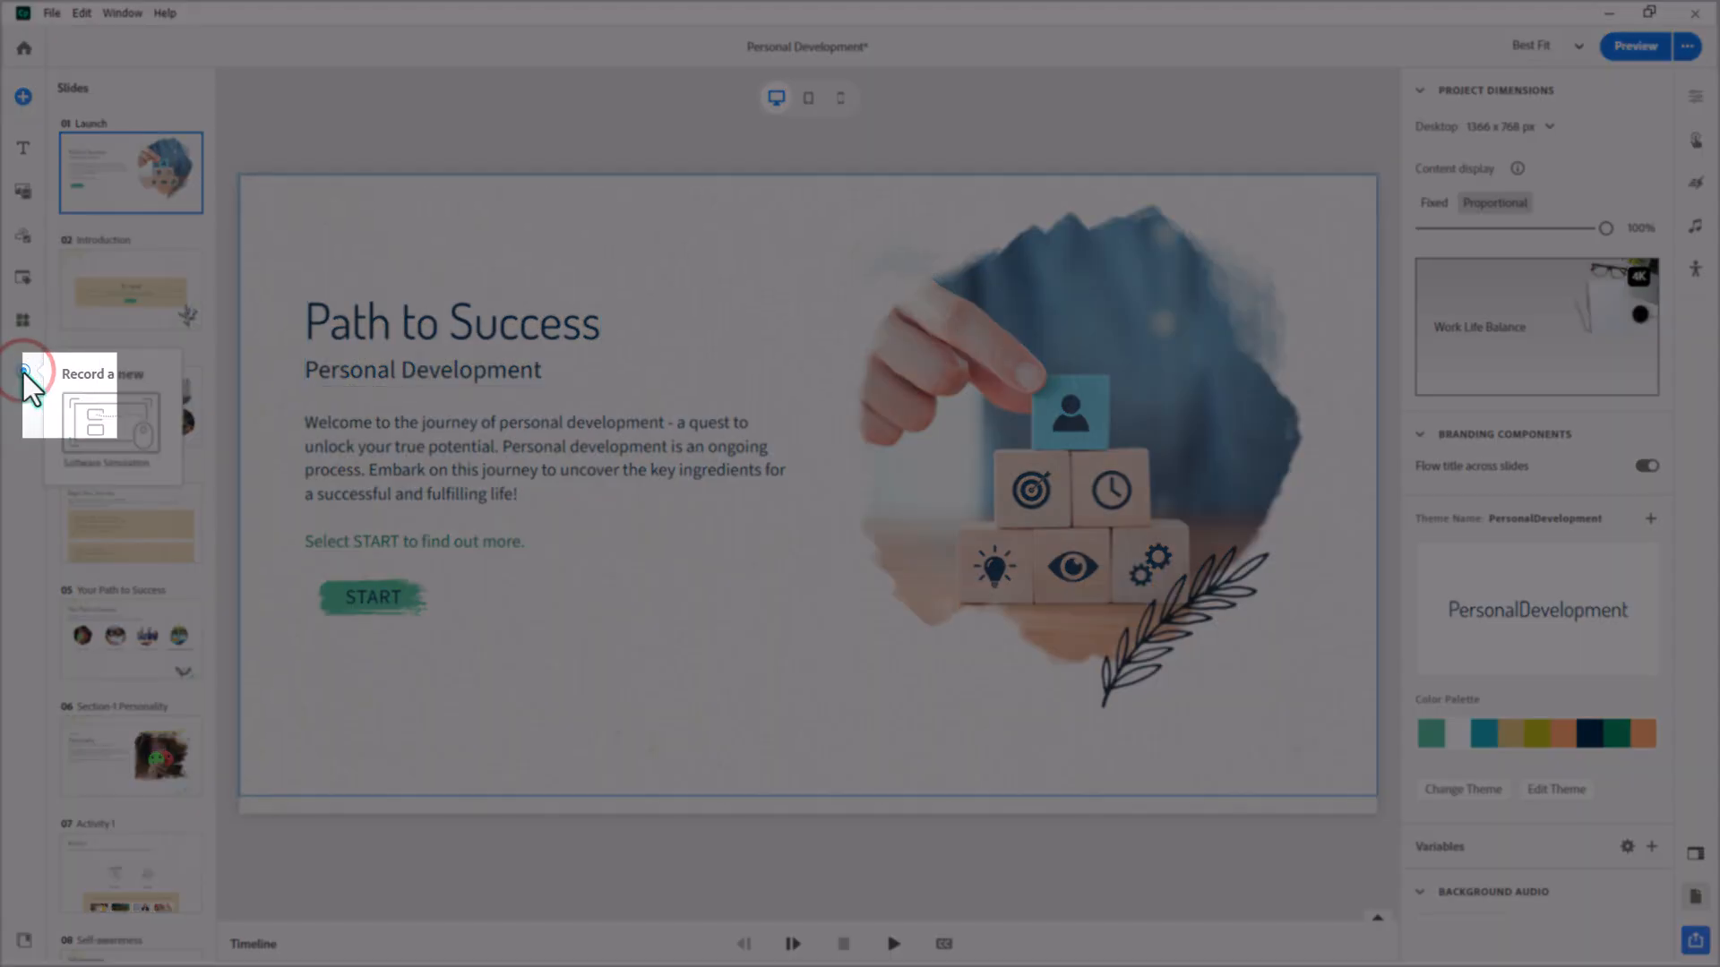
pyautogui.click(108, 425)
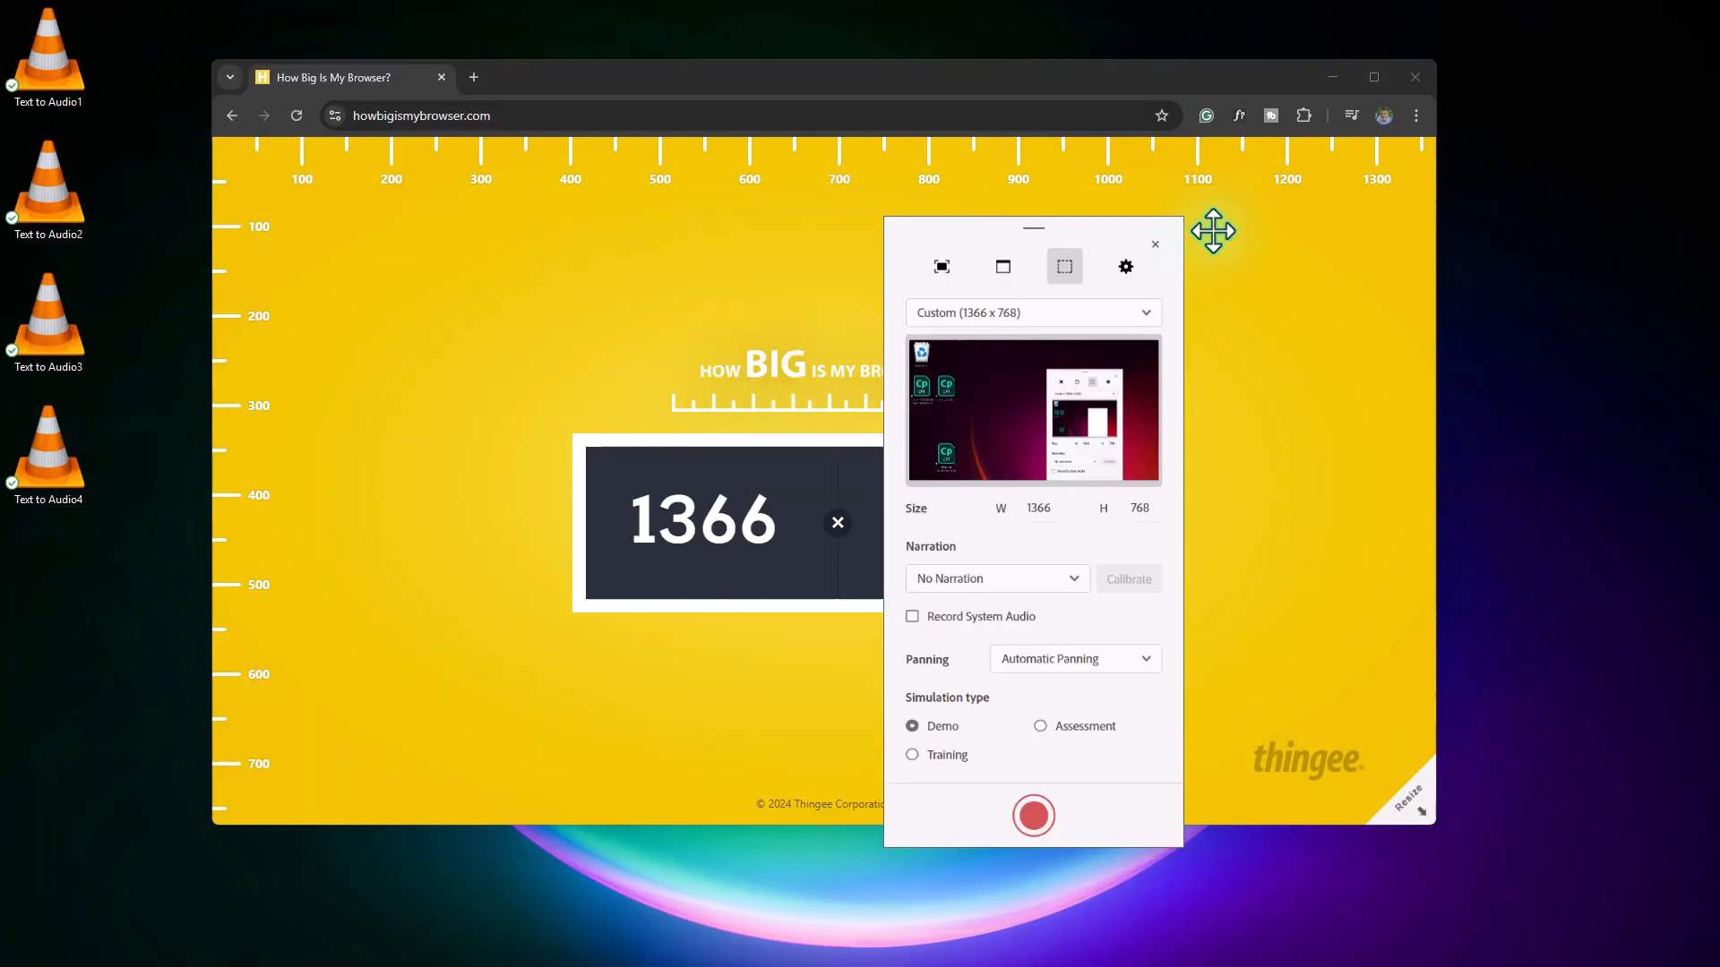
pyautogui.moveTo(1209, 228); pyautogui.dragTo(1666, 147)
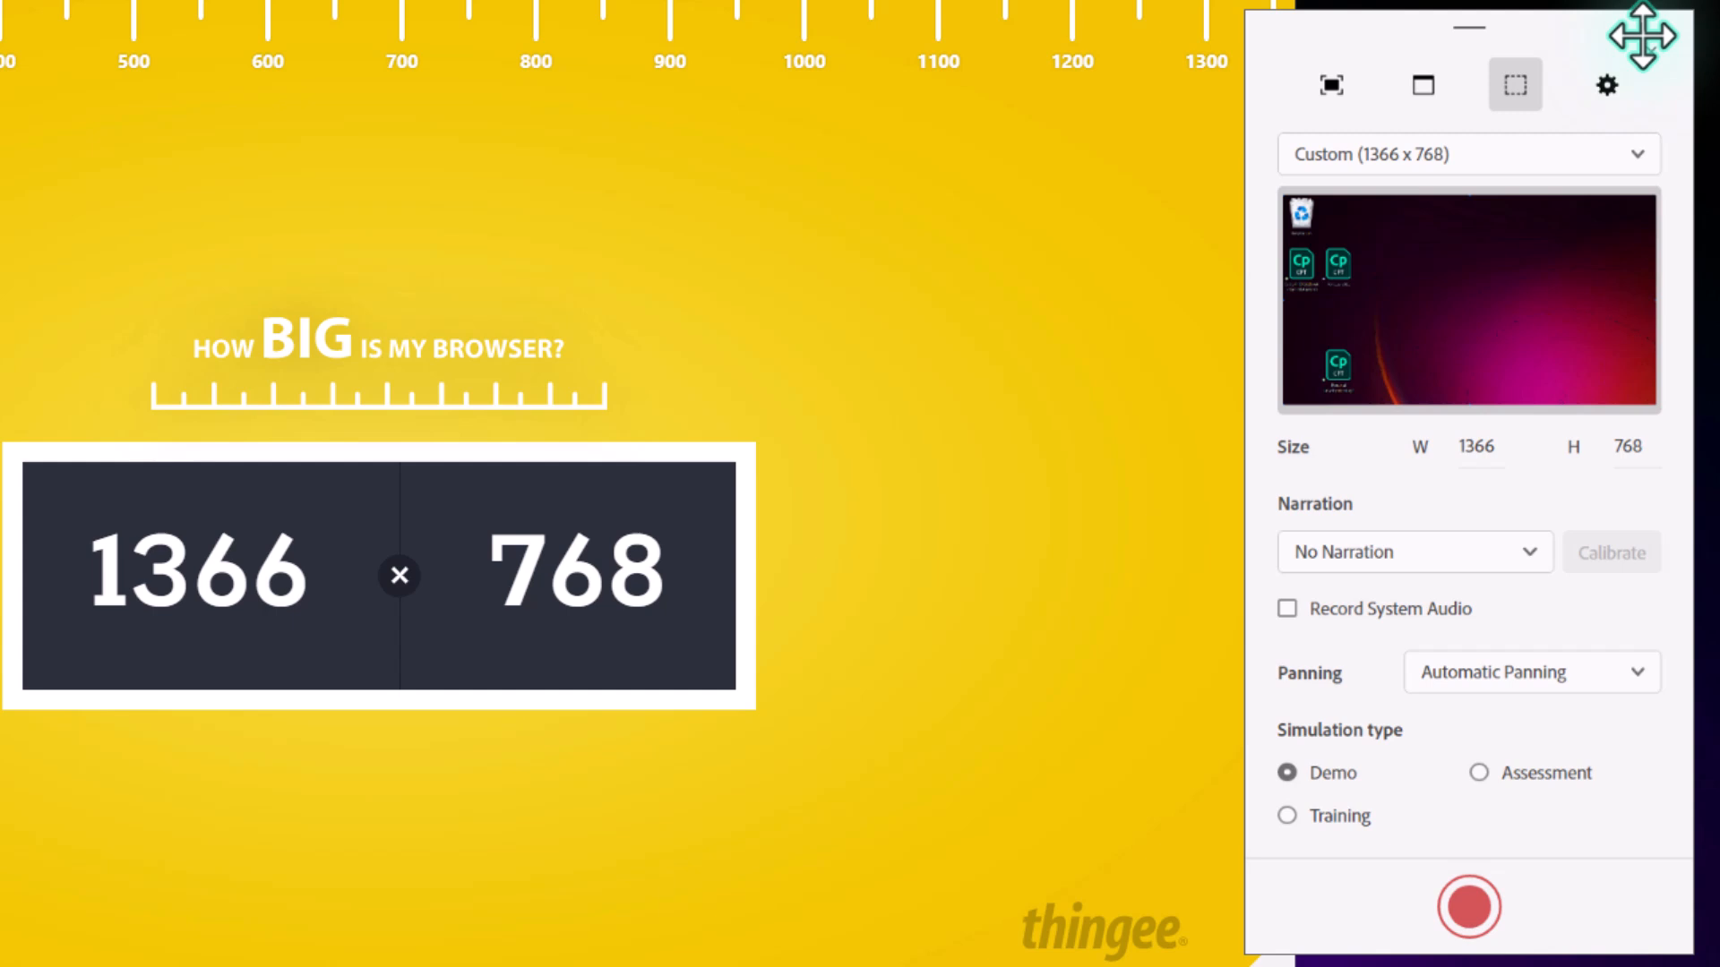
pyautogui.moveTo(1003, 266)
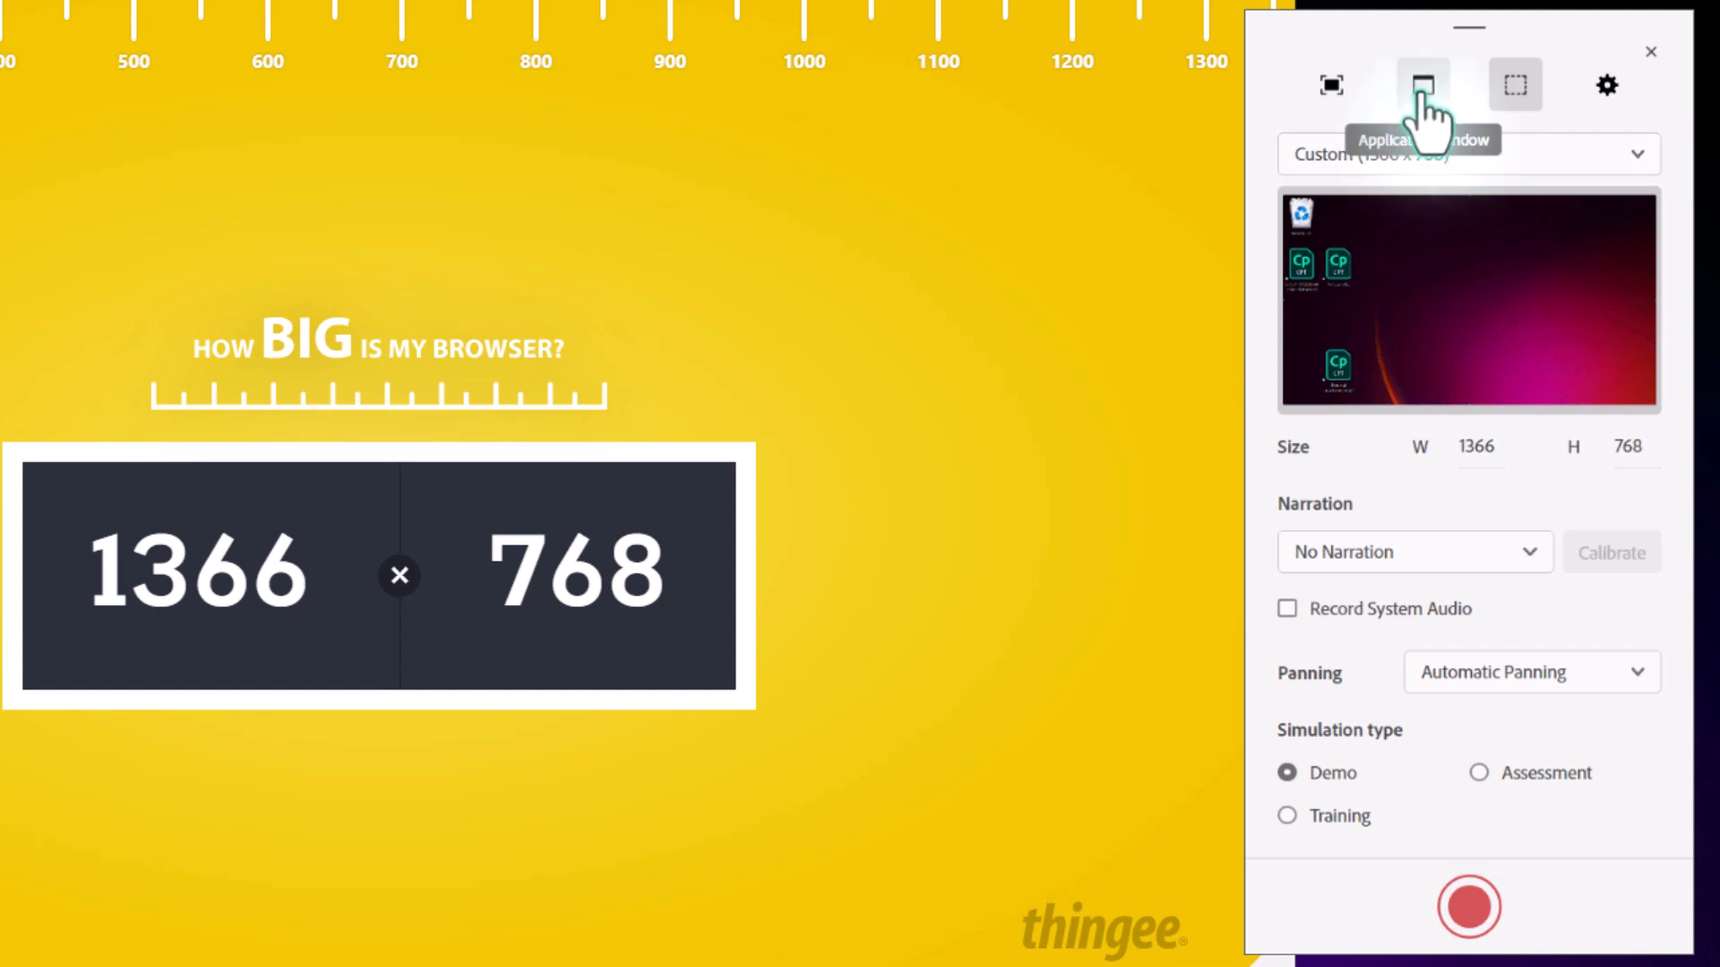
pyautogui.click(1422, 87)
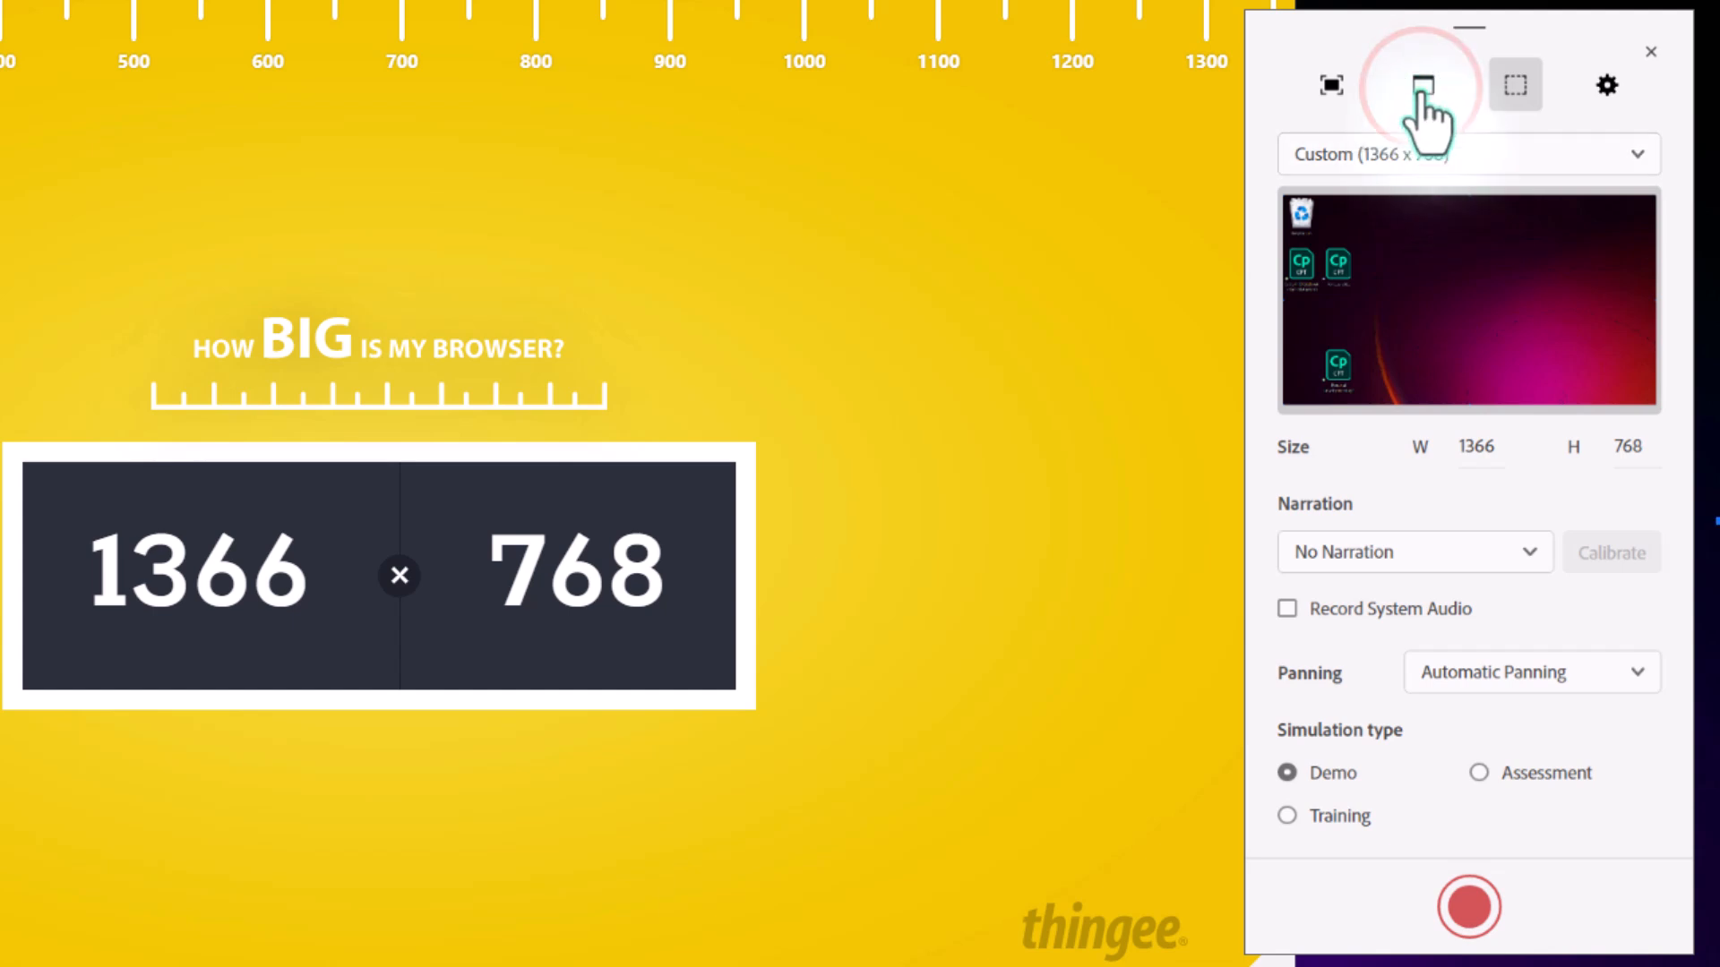
pyautogui.click(1452, 153)
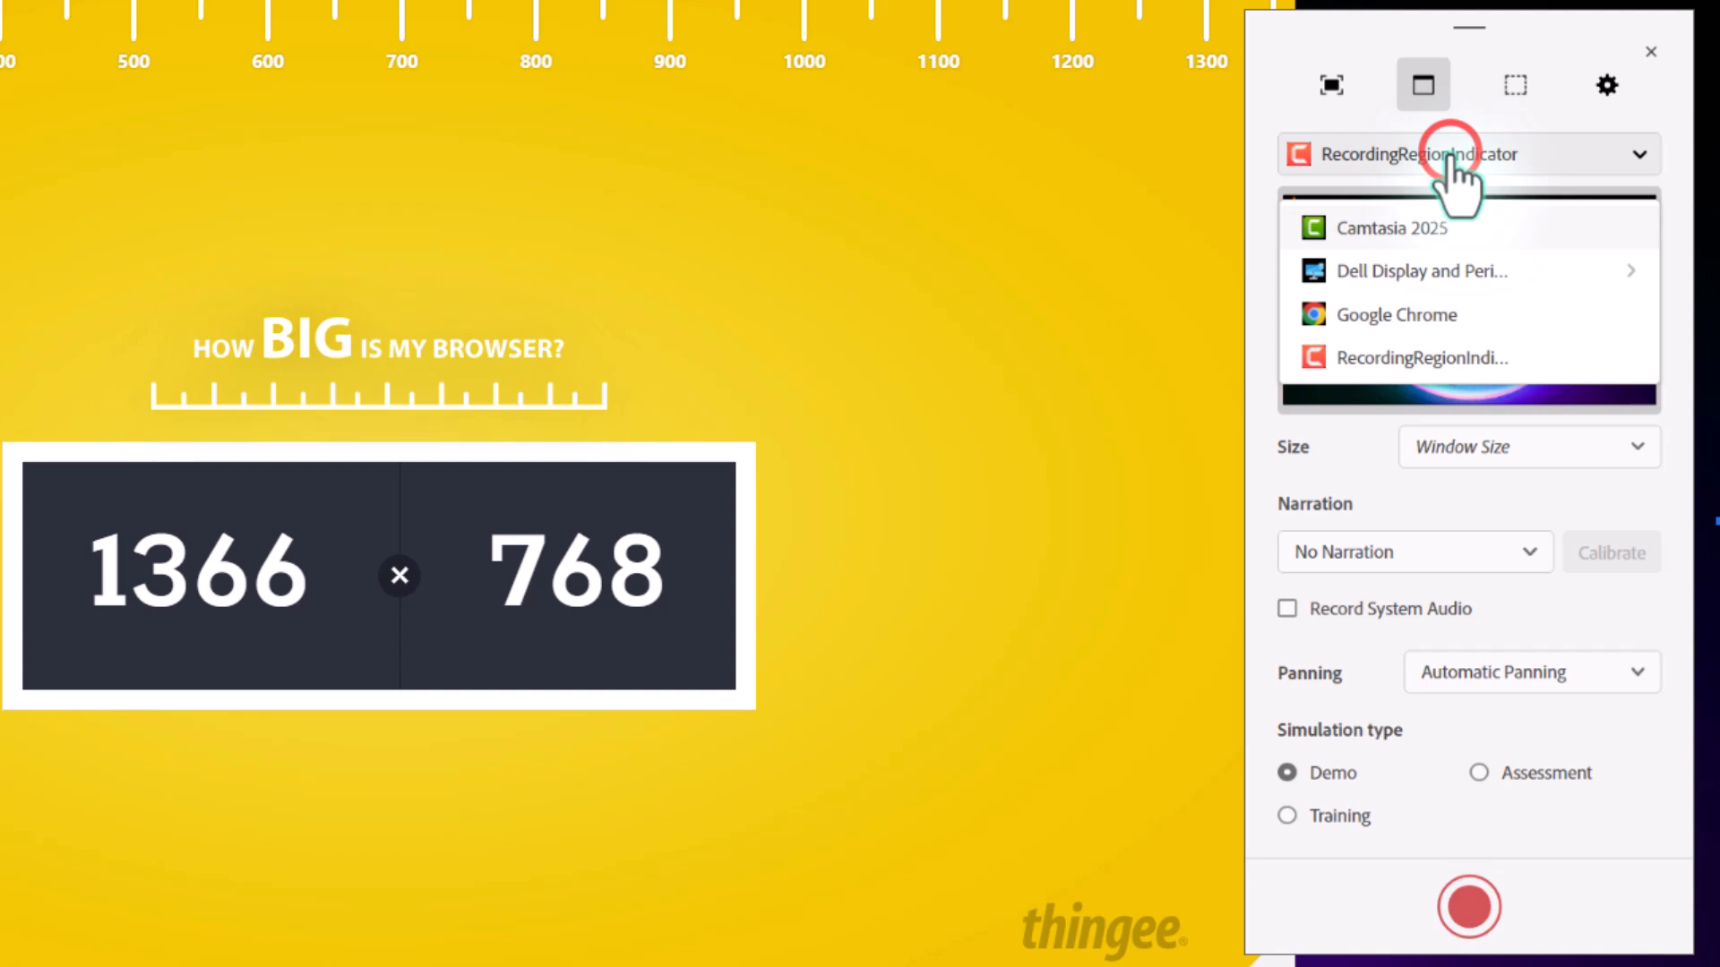
pyautogui.click(1398, 315)
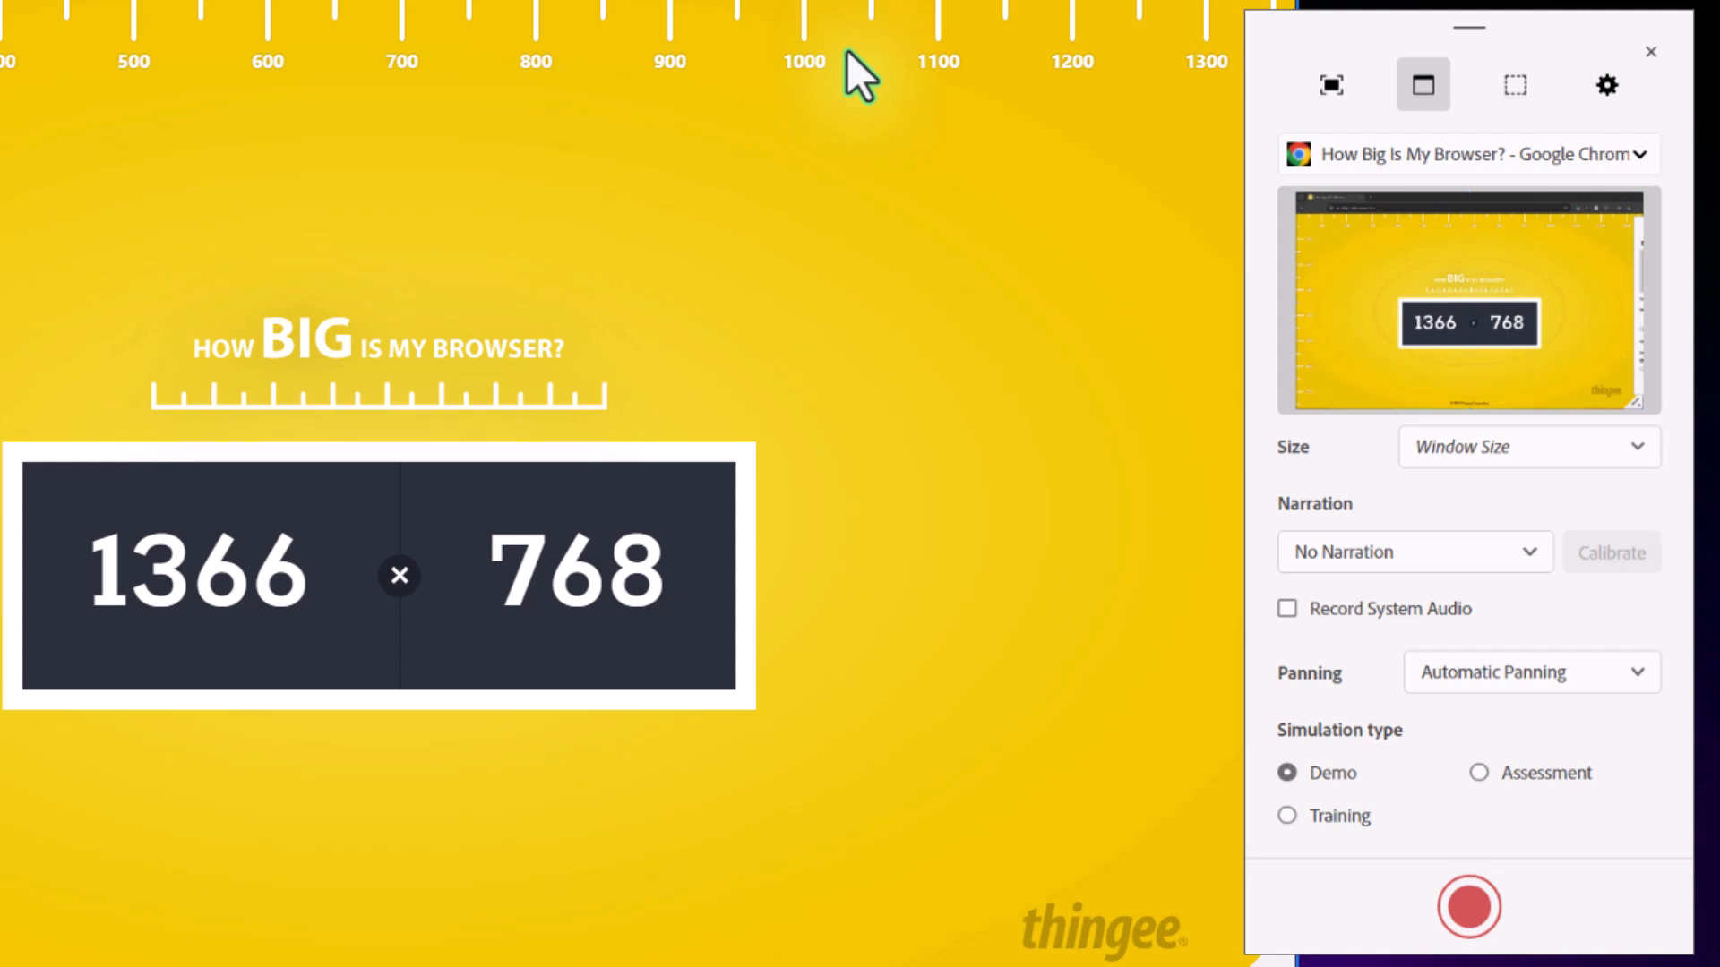
# Set No Panning and Training type, then begin recording the browser window
pyautogui.click(1504, 451)
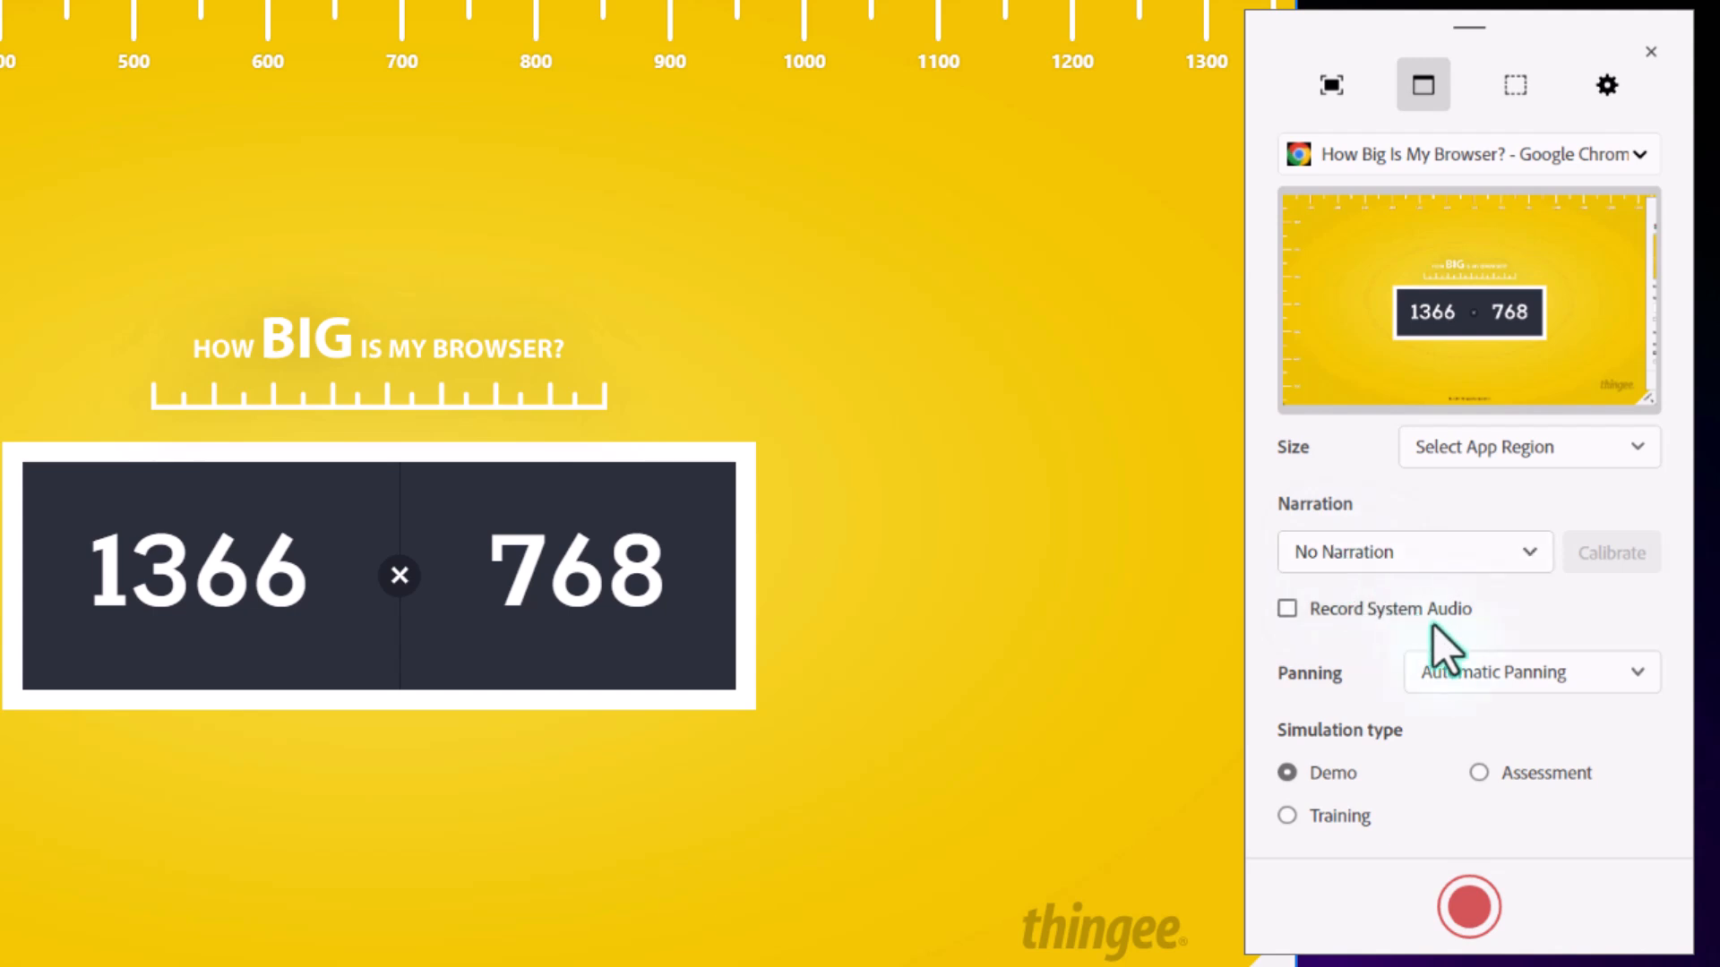
pyautogui.click(1498, 668)
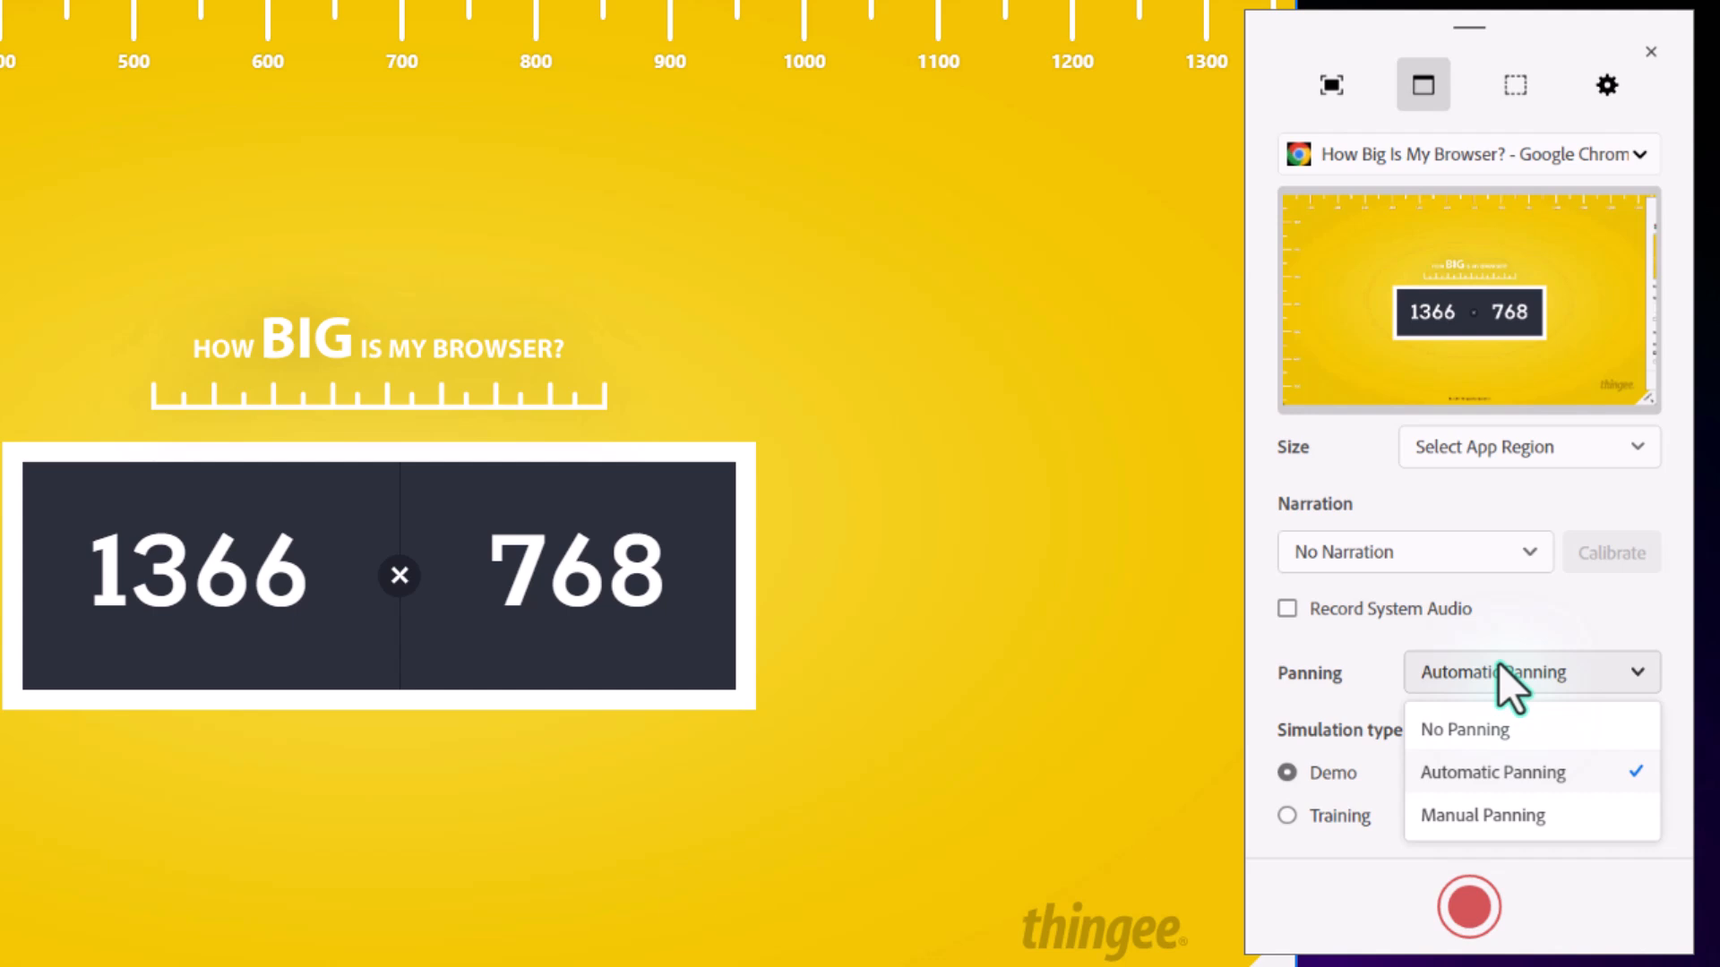
pyautogui.click(1498, 726)
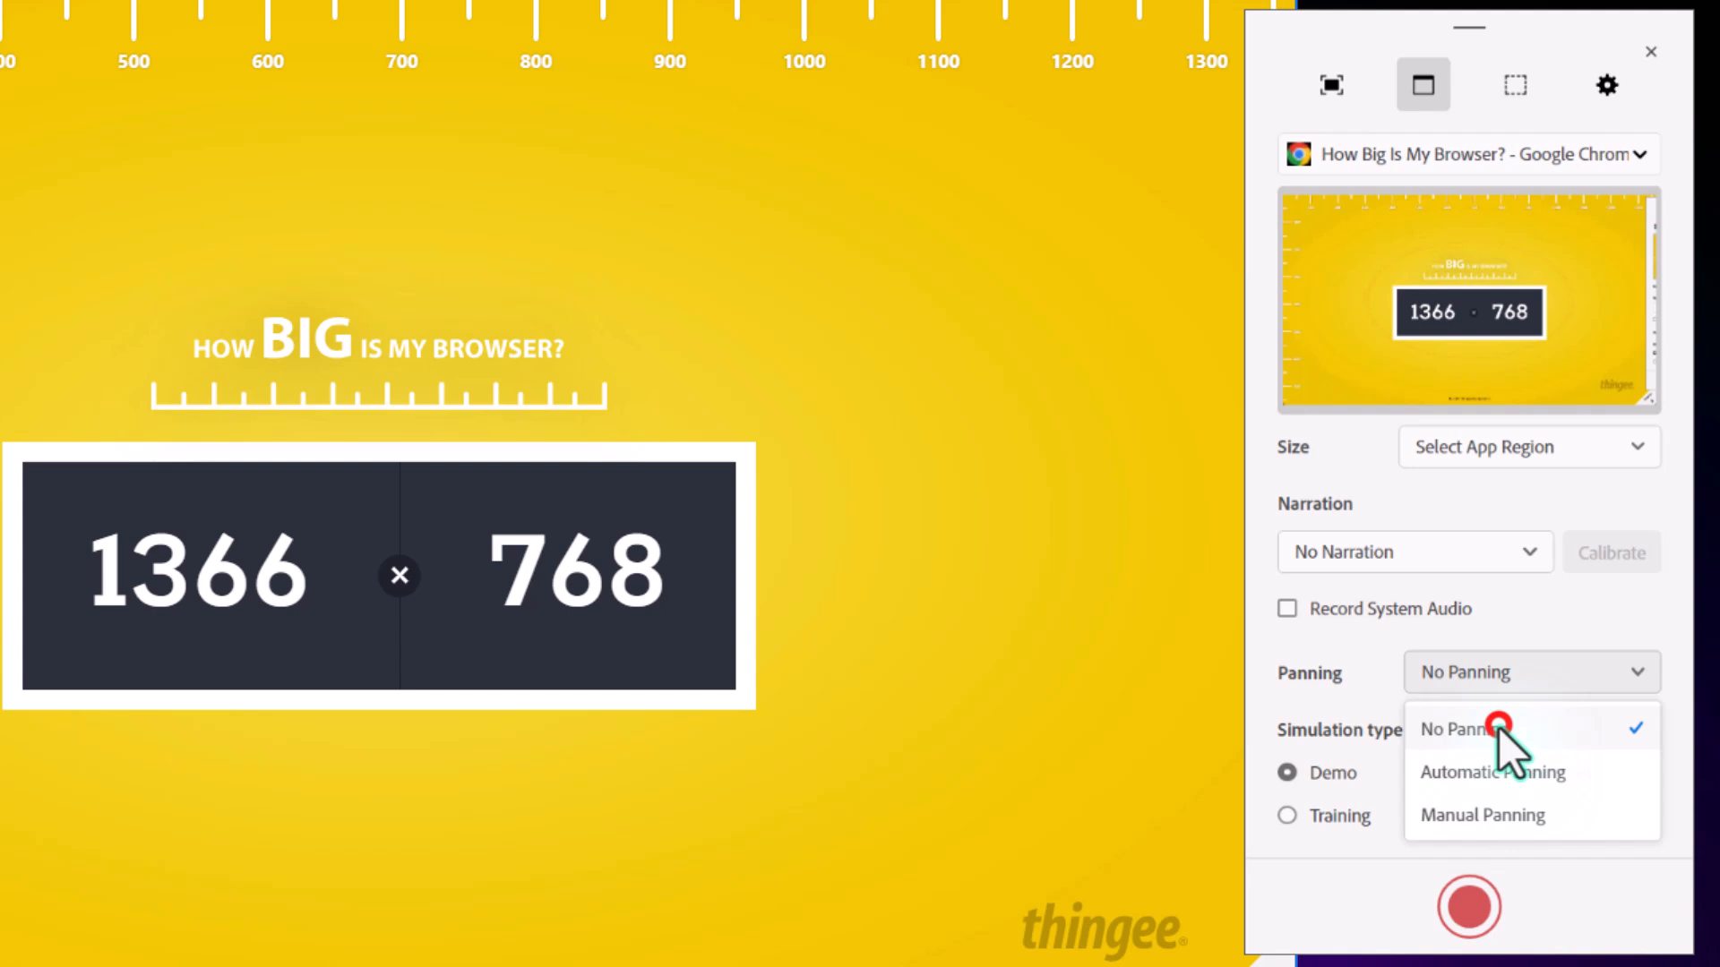
pyautogui.click(1344, 822)
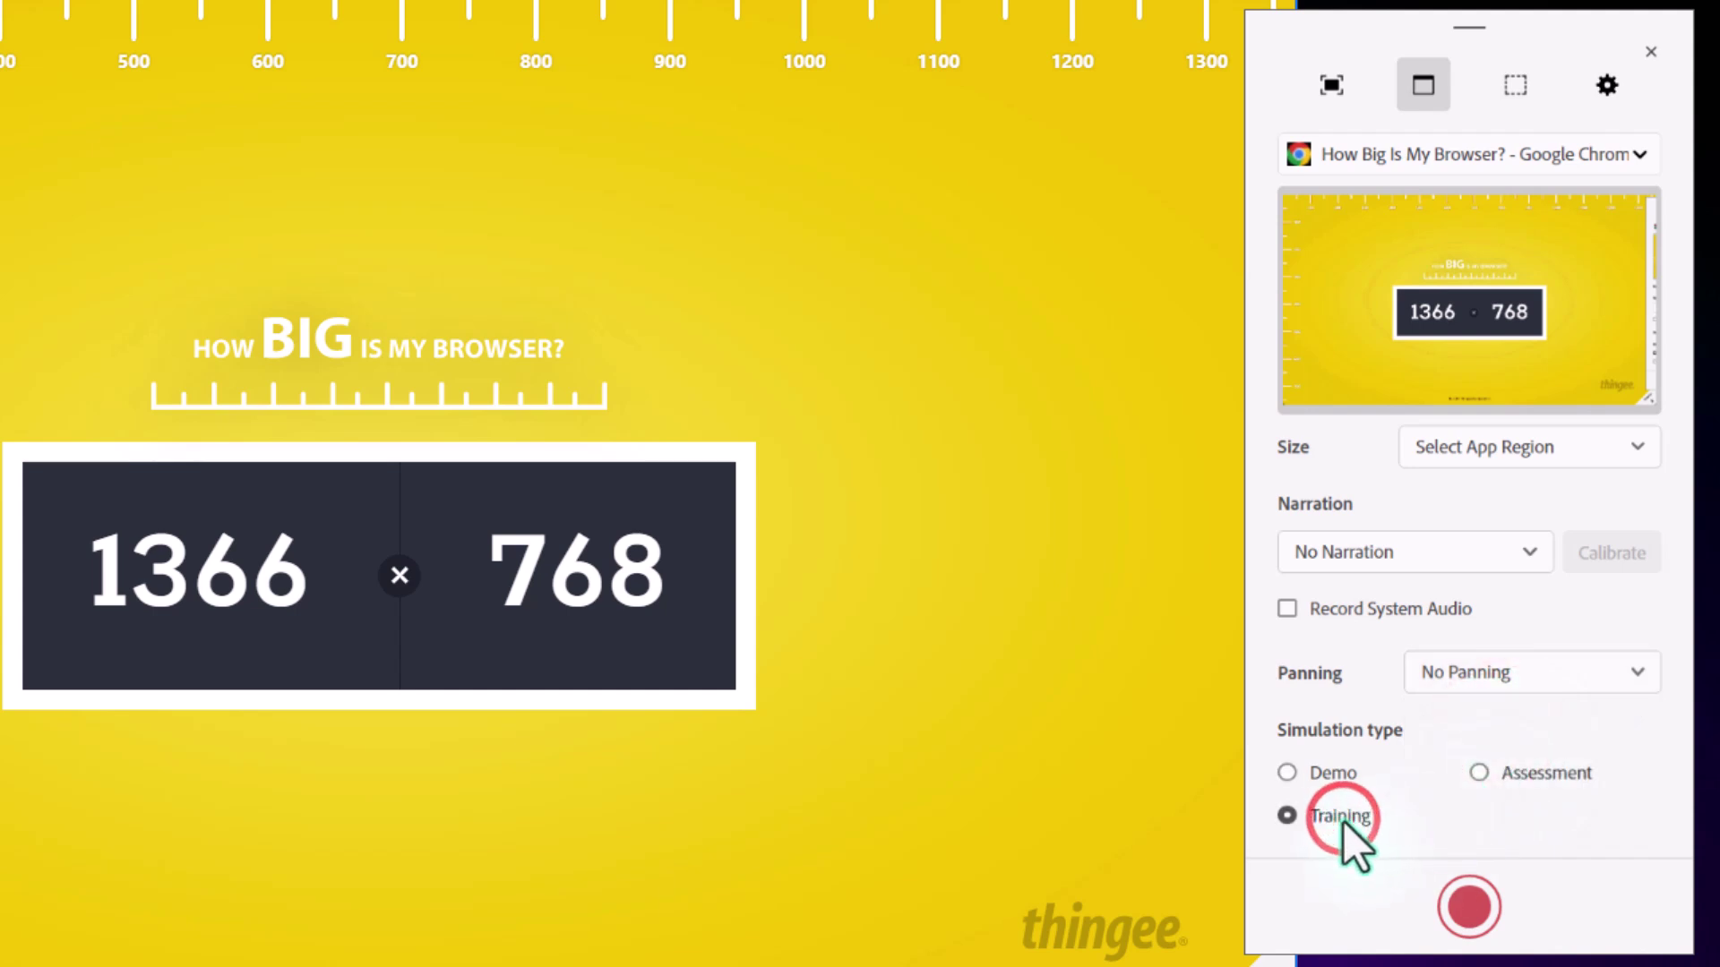
pyautogui.click(1472, 912)
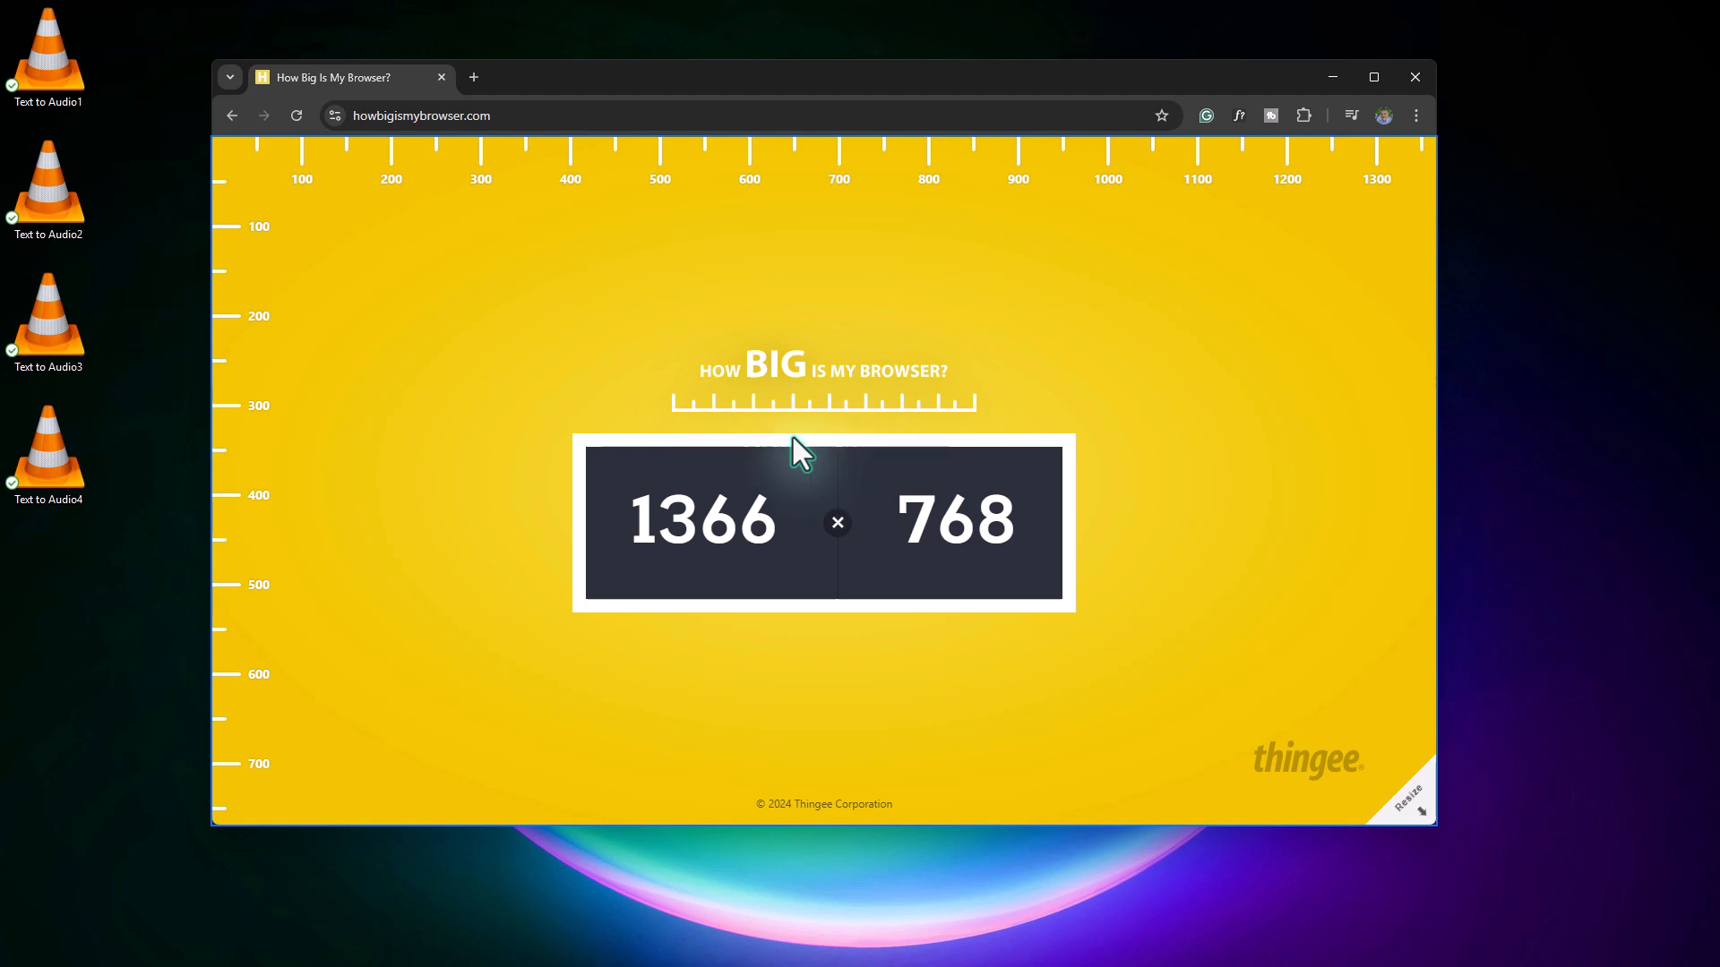
# End the recording and view the new Simulation slide 1
pyautogui.click(789, 478)
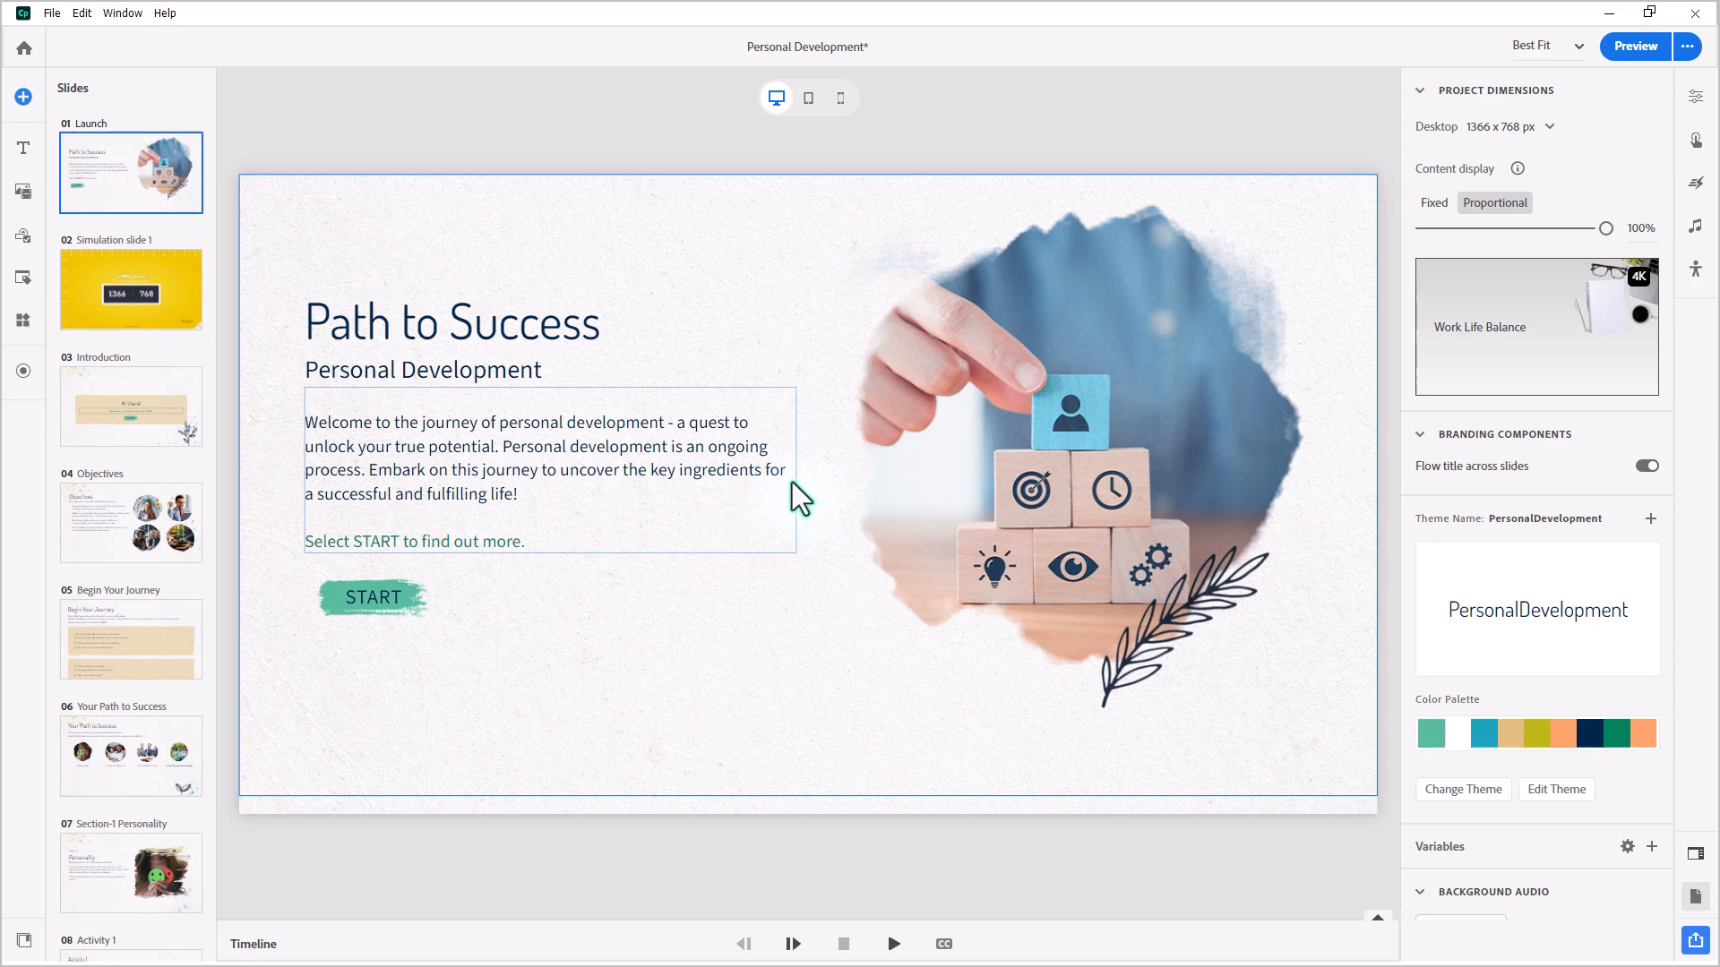
pyautogui.click(132, 288)
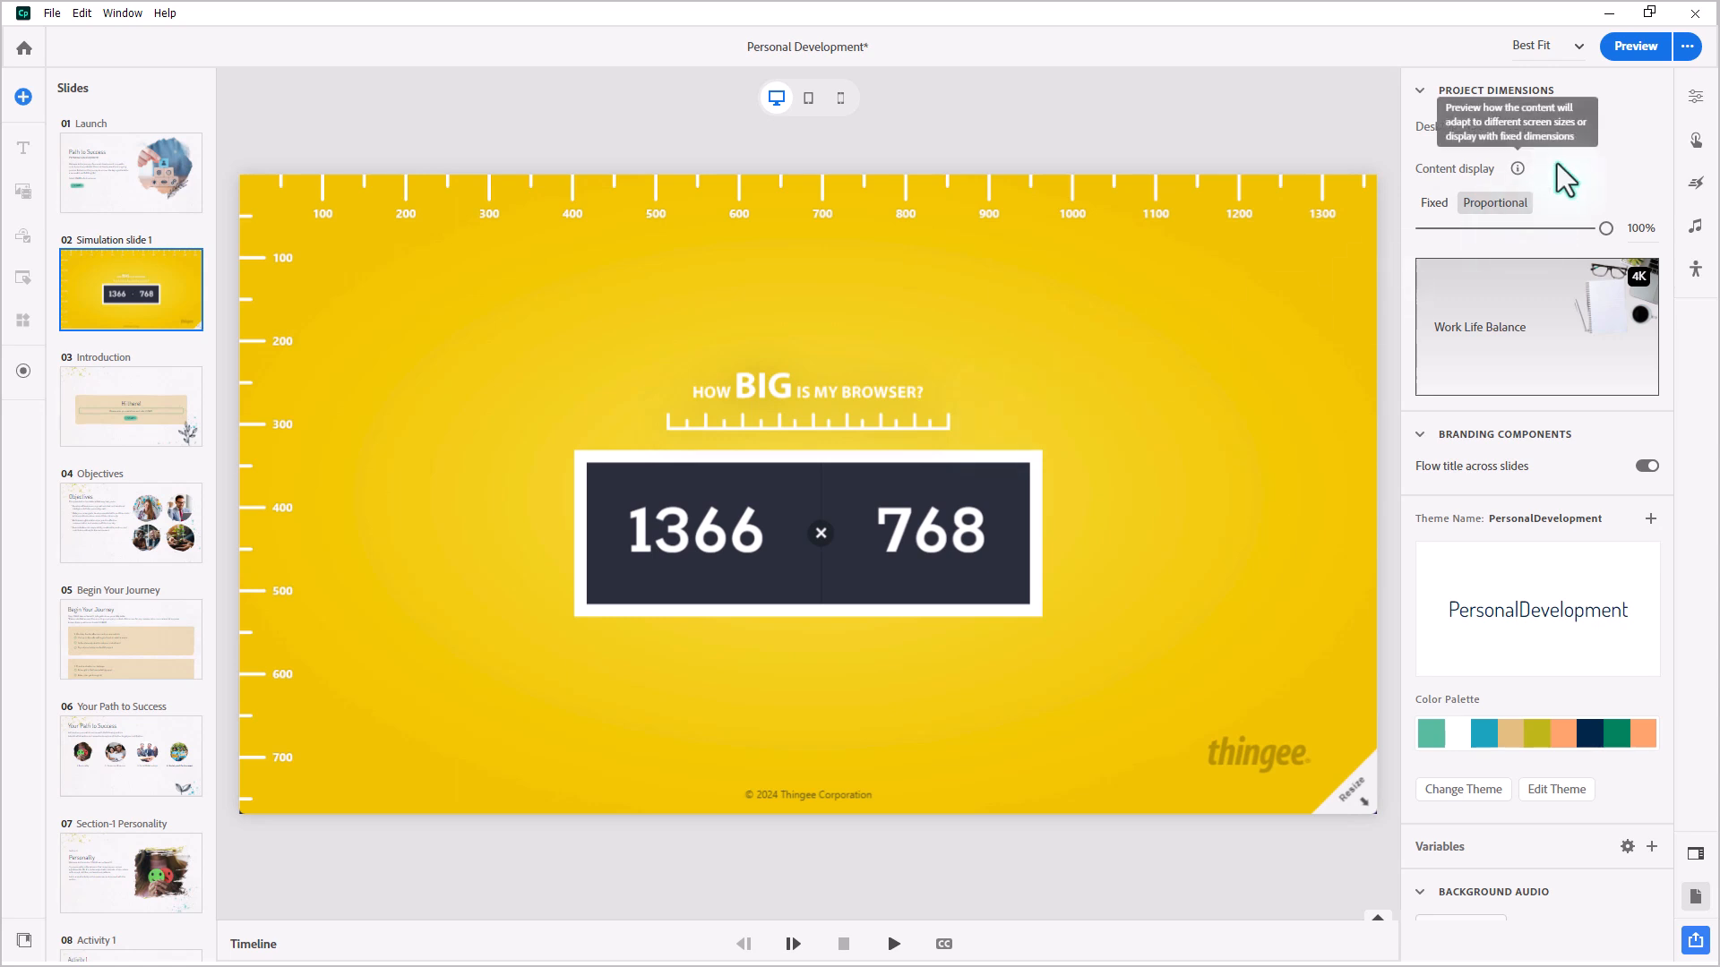
# Try solid, linear and radial gradient backgrounds, then choose an image background for Simulation slide 1
pyautogui.click(1694, 95)
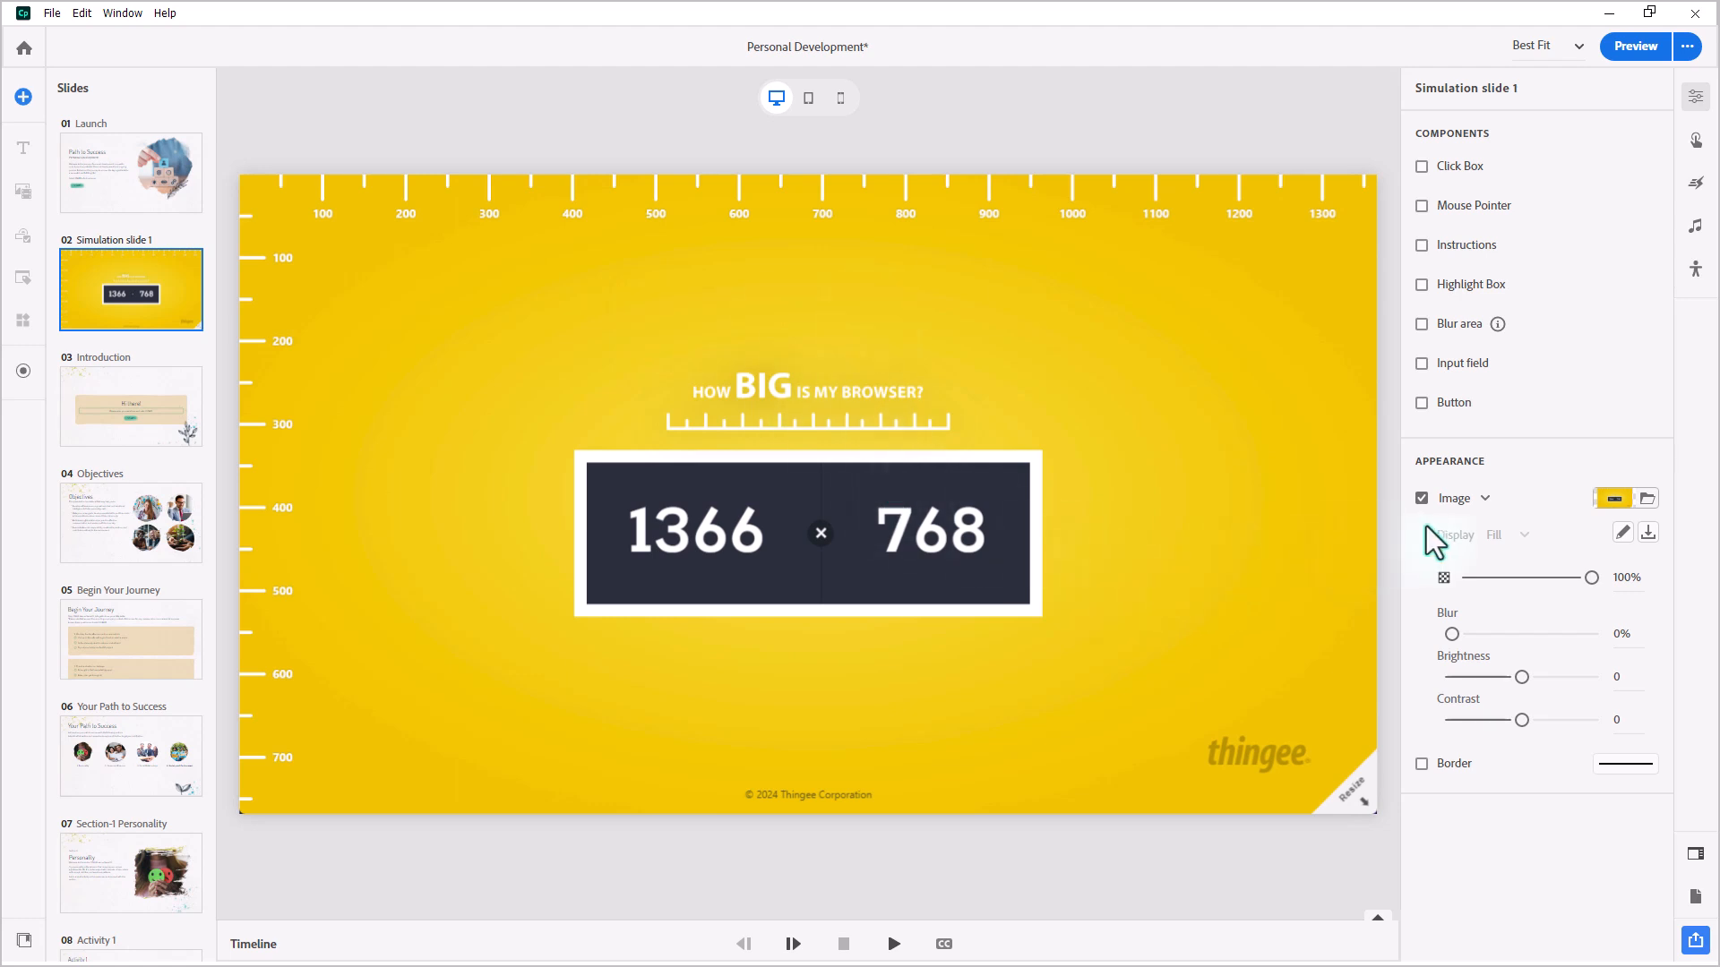
pyautogui.click(1485, 500)
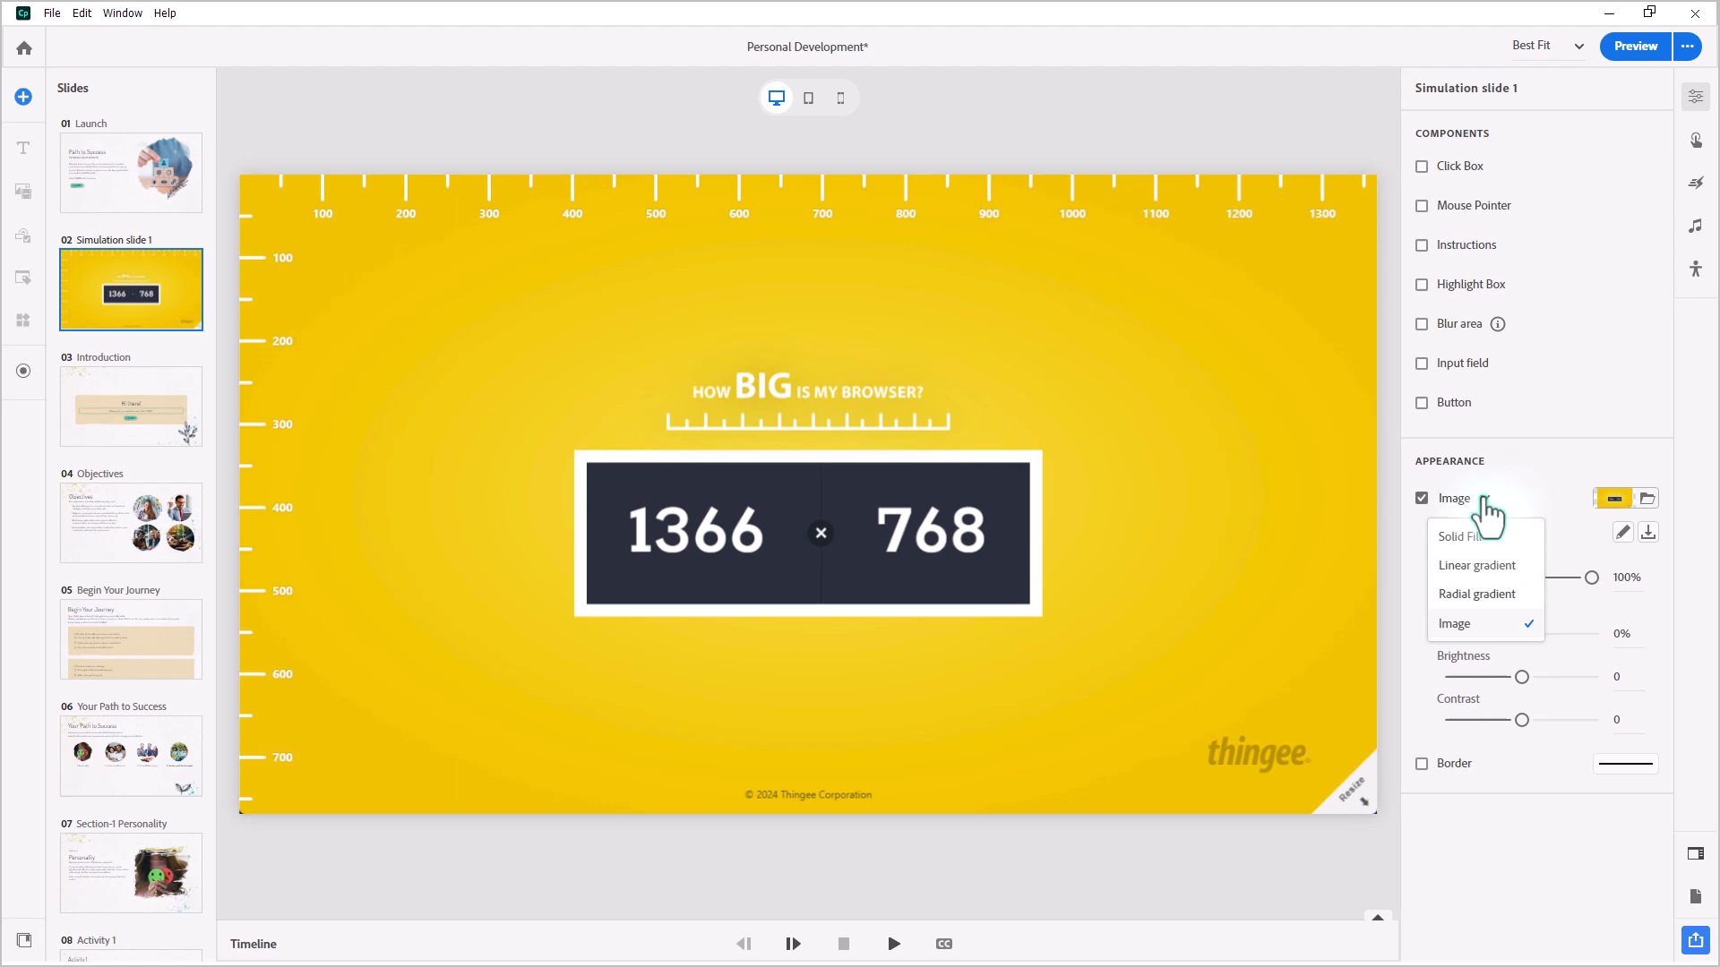
pyautogui.click(1460, 536)
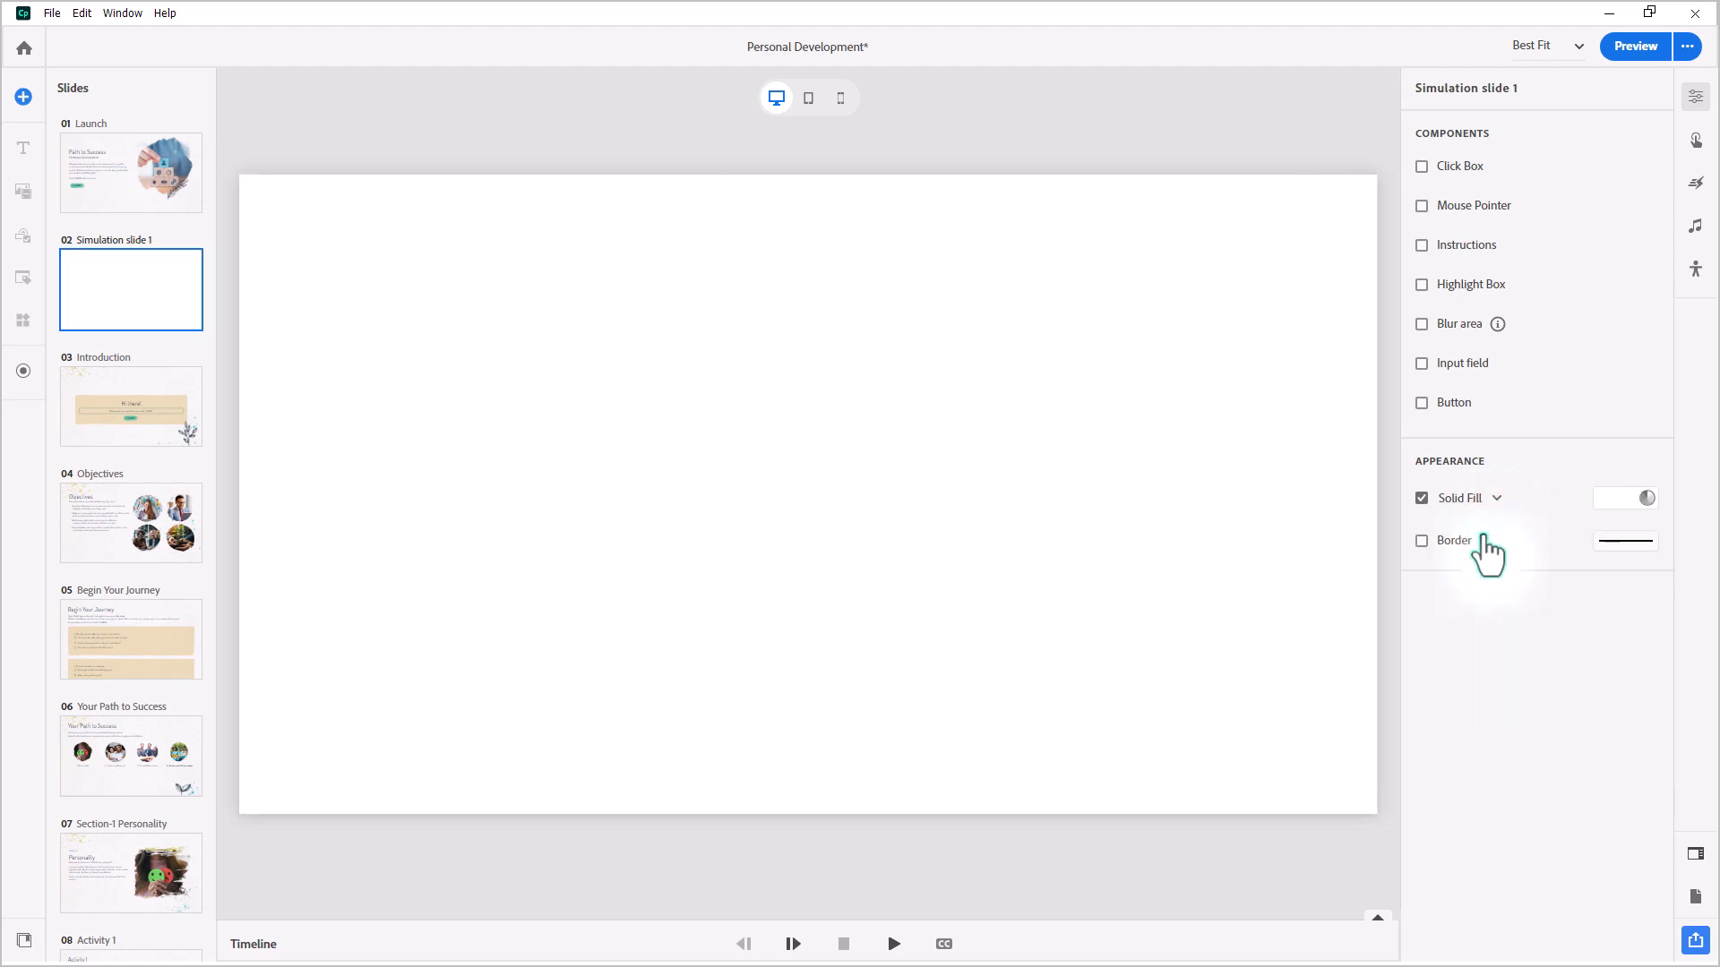
pyautogui.click(1494, 498)
pyautogui.click(1486, 567)
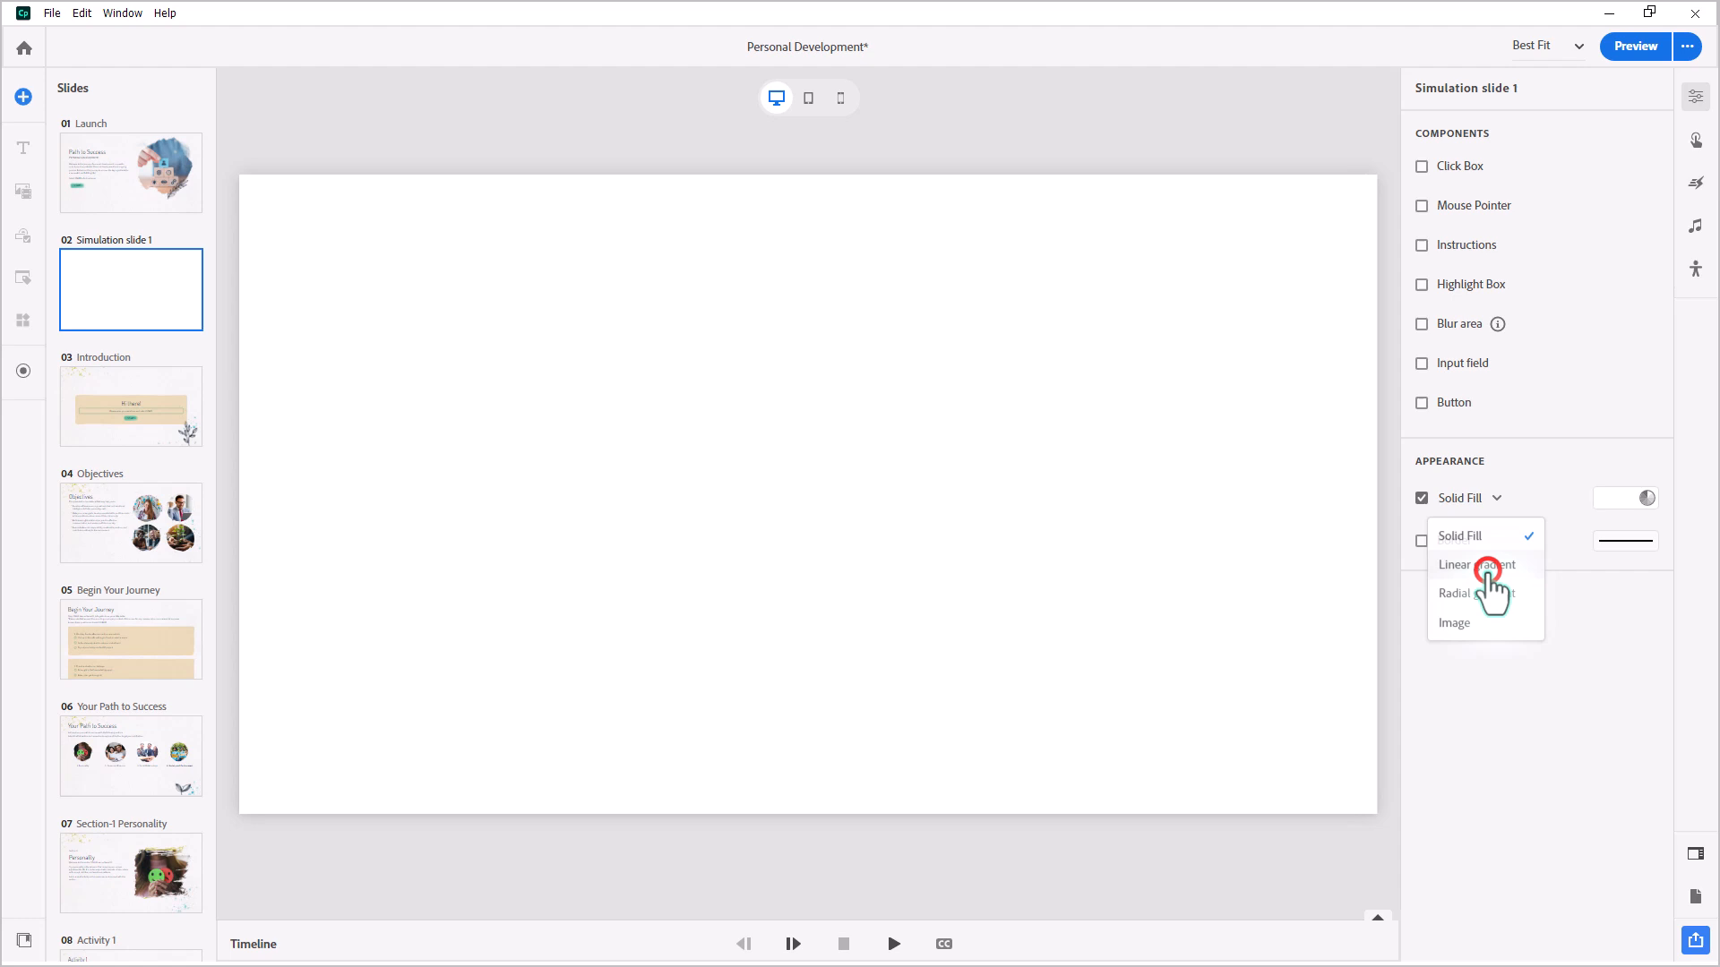
pyautogui.click(1479, 498)
pyautogui.click(1495, 593)
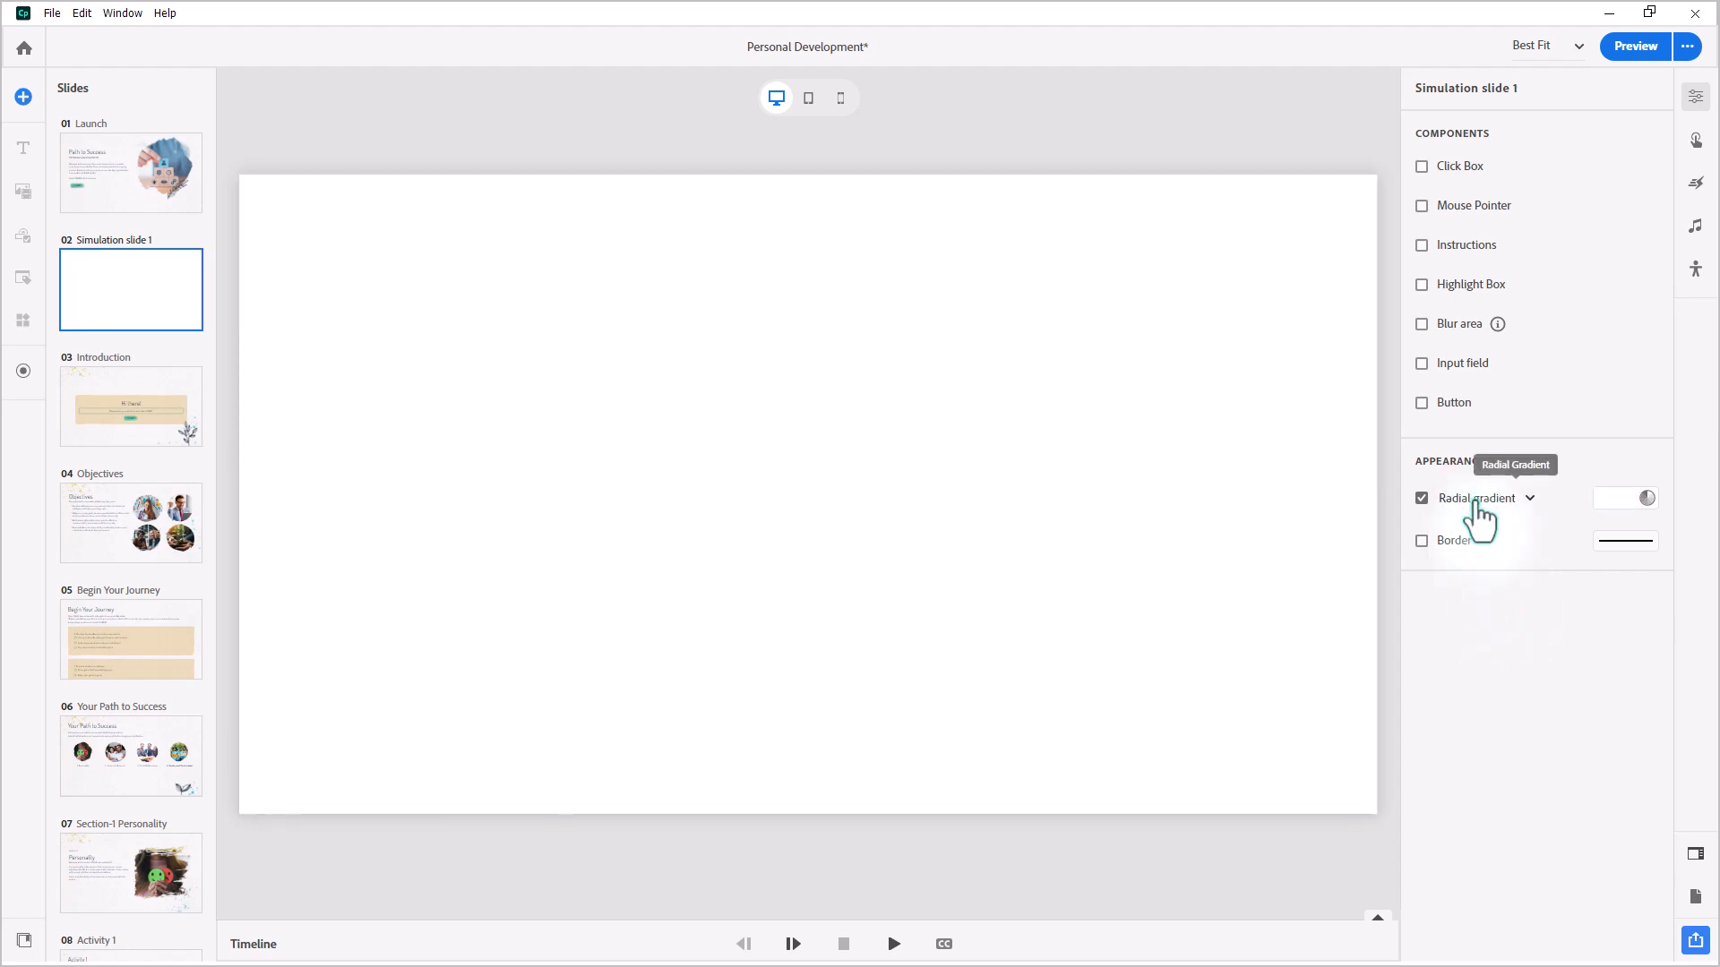
pyautogui.click(1479, 498)
pyautogui.click(1487, 621)
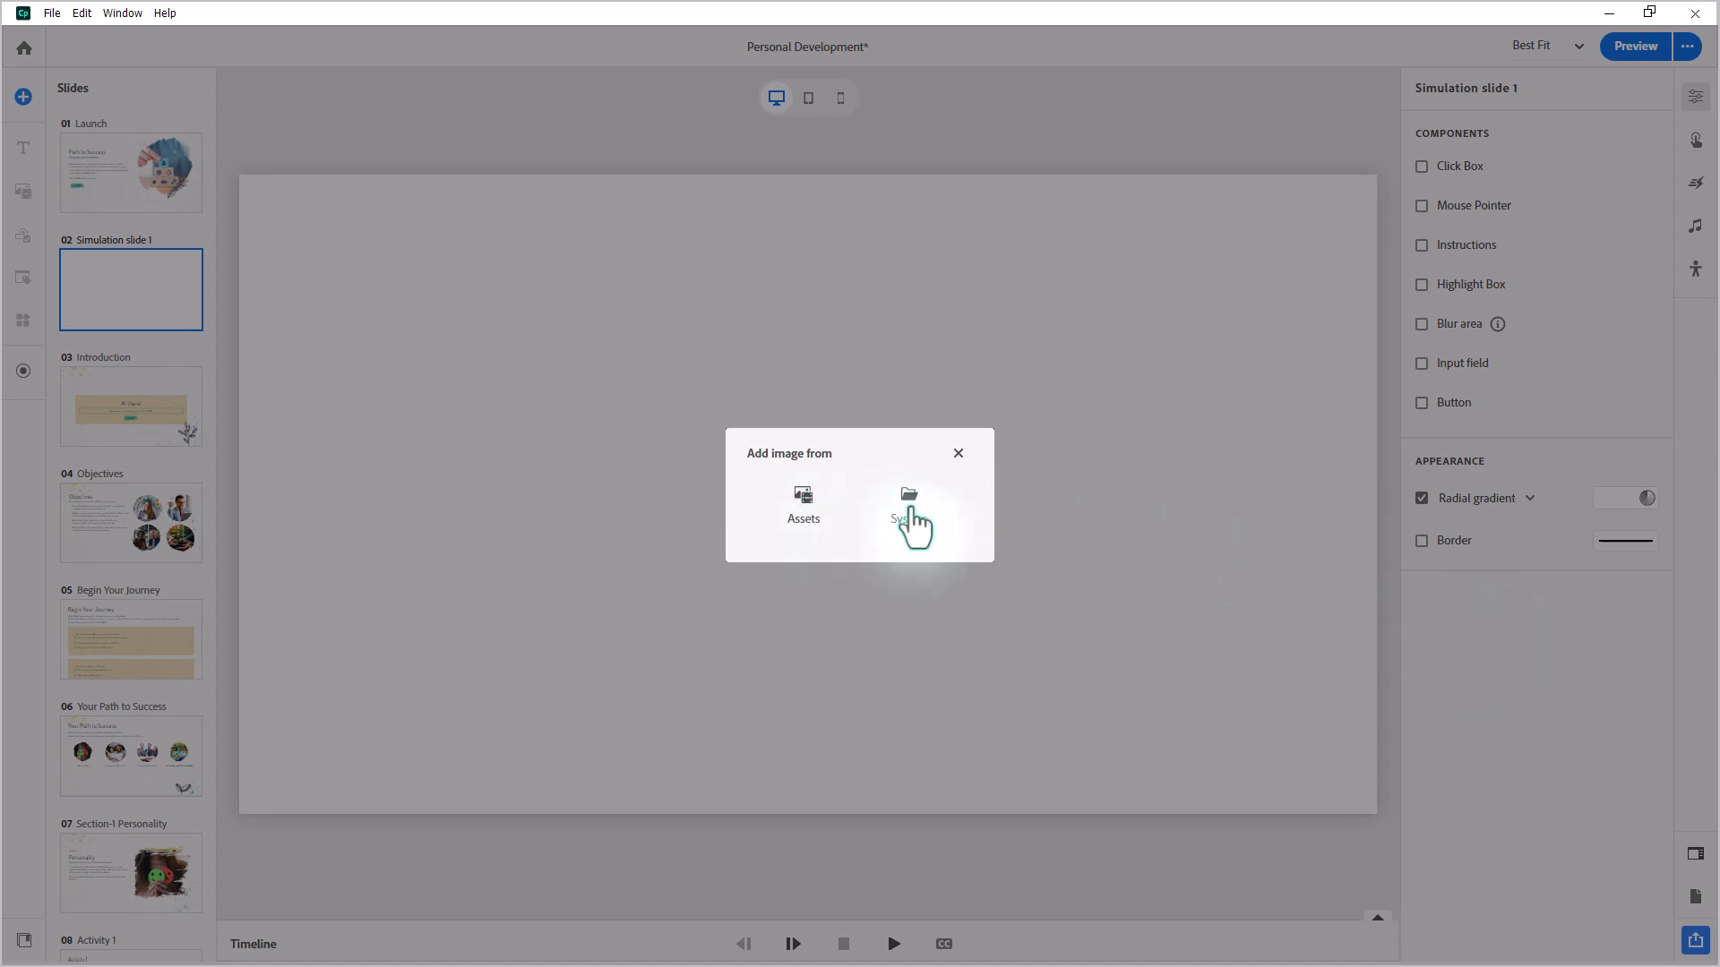
# Replace the background with the office interior photo from Assets
pyautogui.click(805, 498)
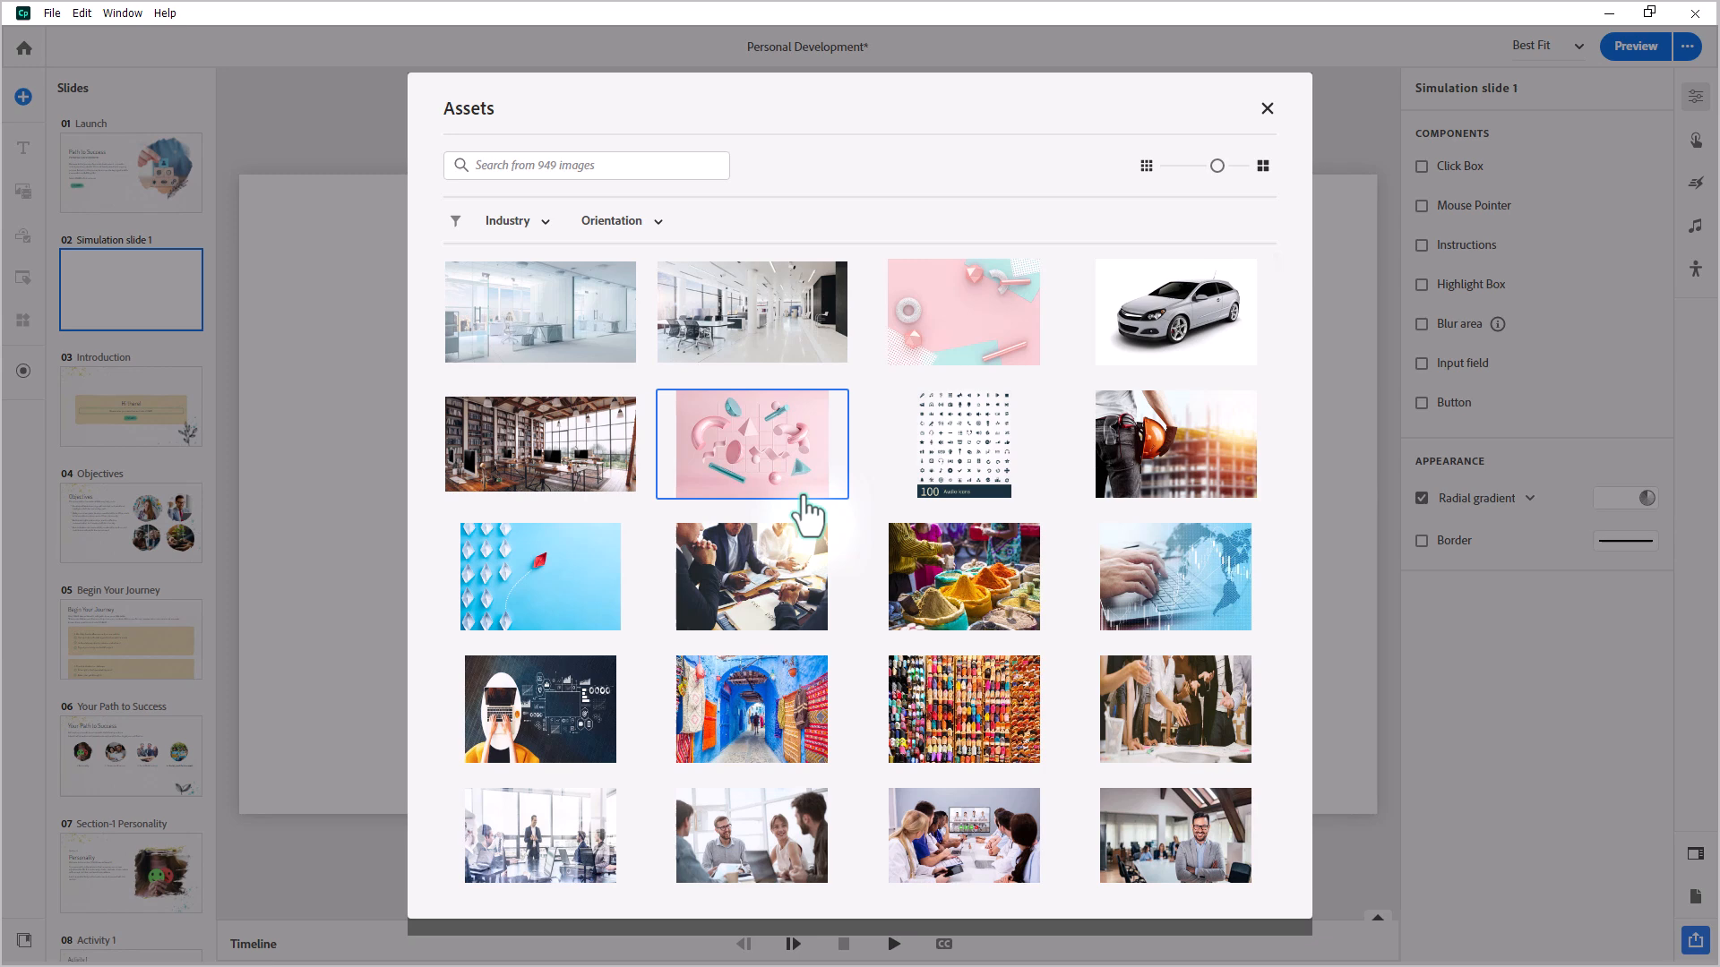
pyautogui.click(541, 311)
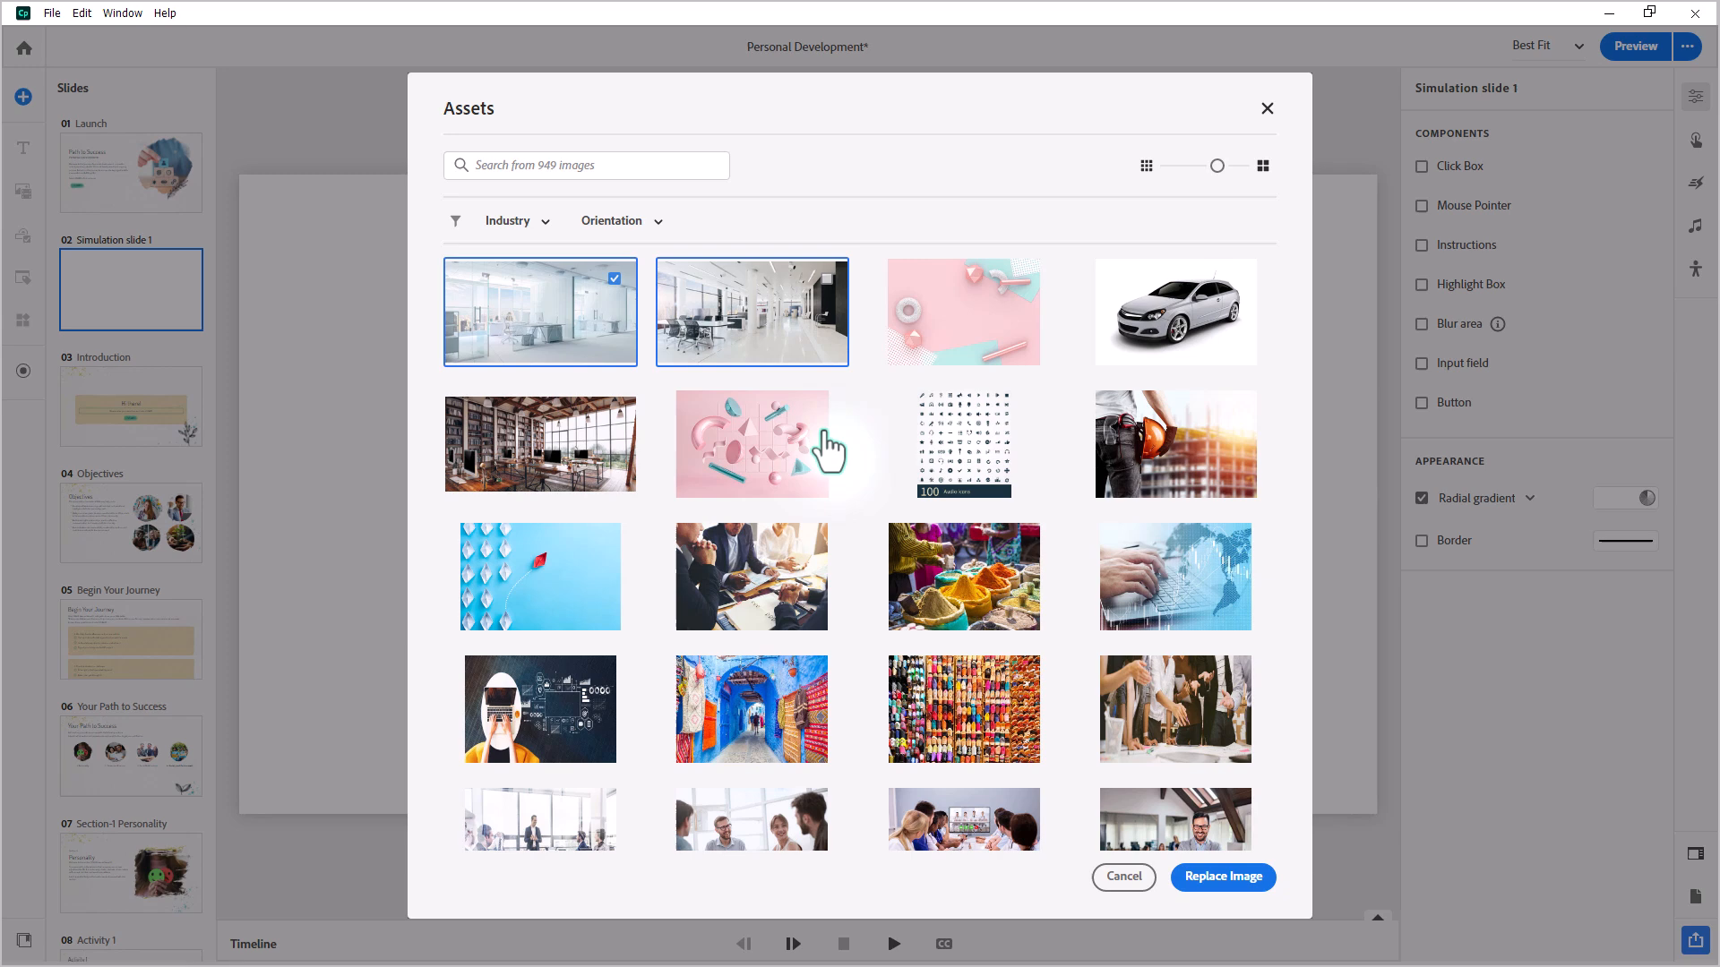
pyautogui.click(1223, 876)
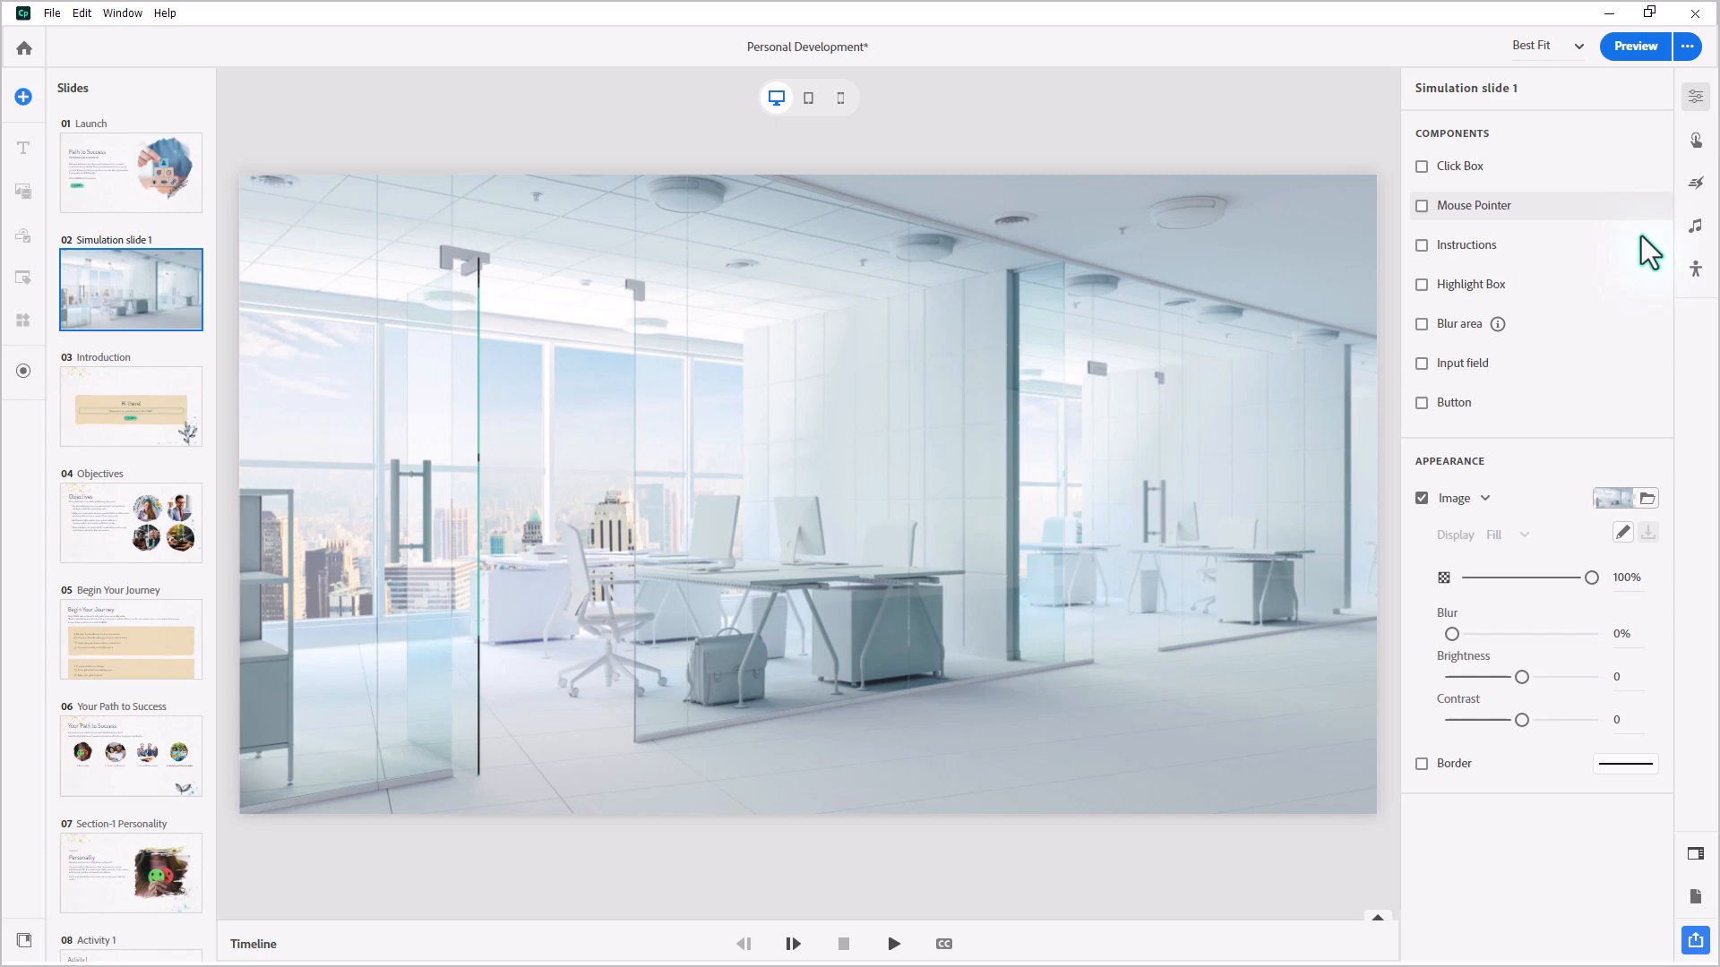
pyautogui.moveTo(1454, 401)
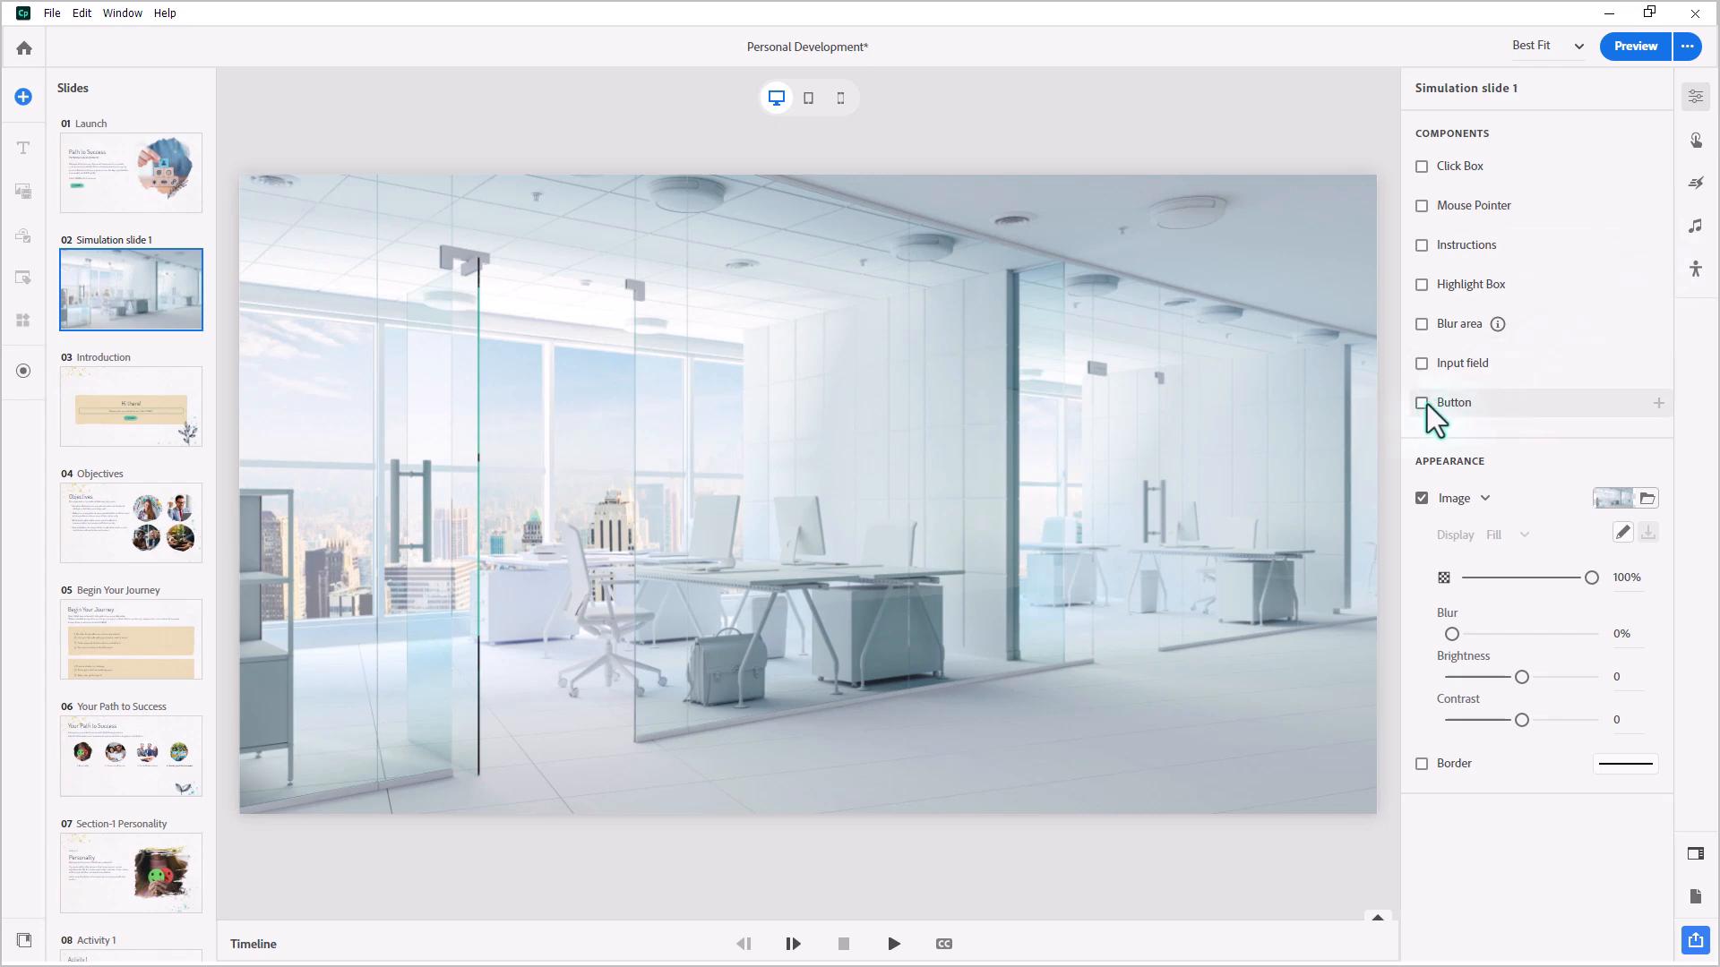
# Add a button component and move it to the slide's top-left corner
pyautogui.click(1421, 404)
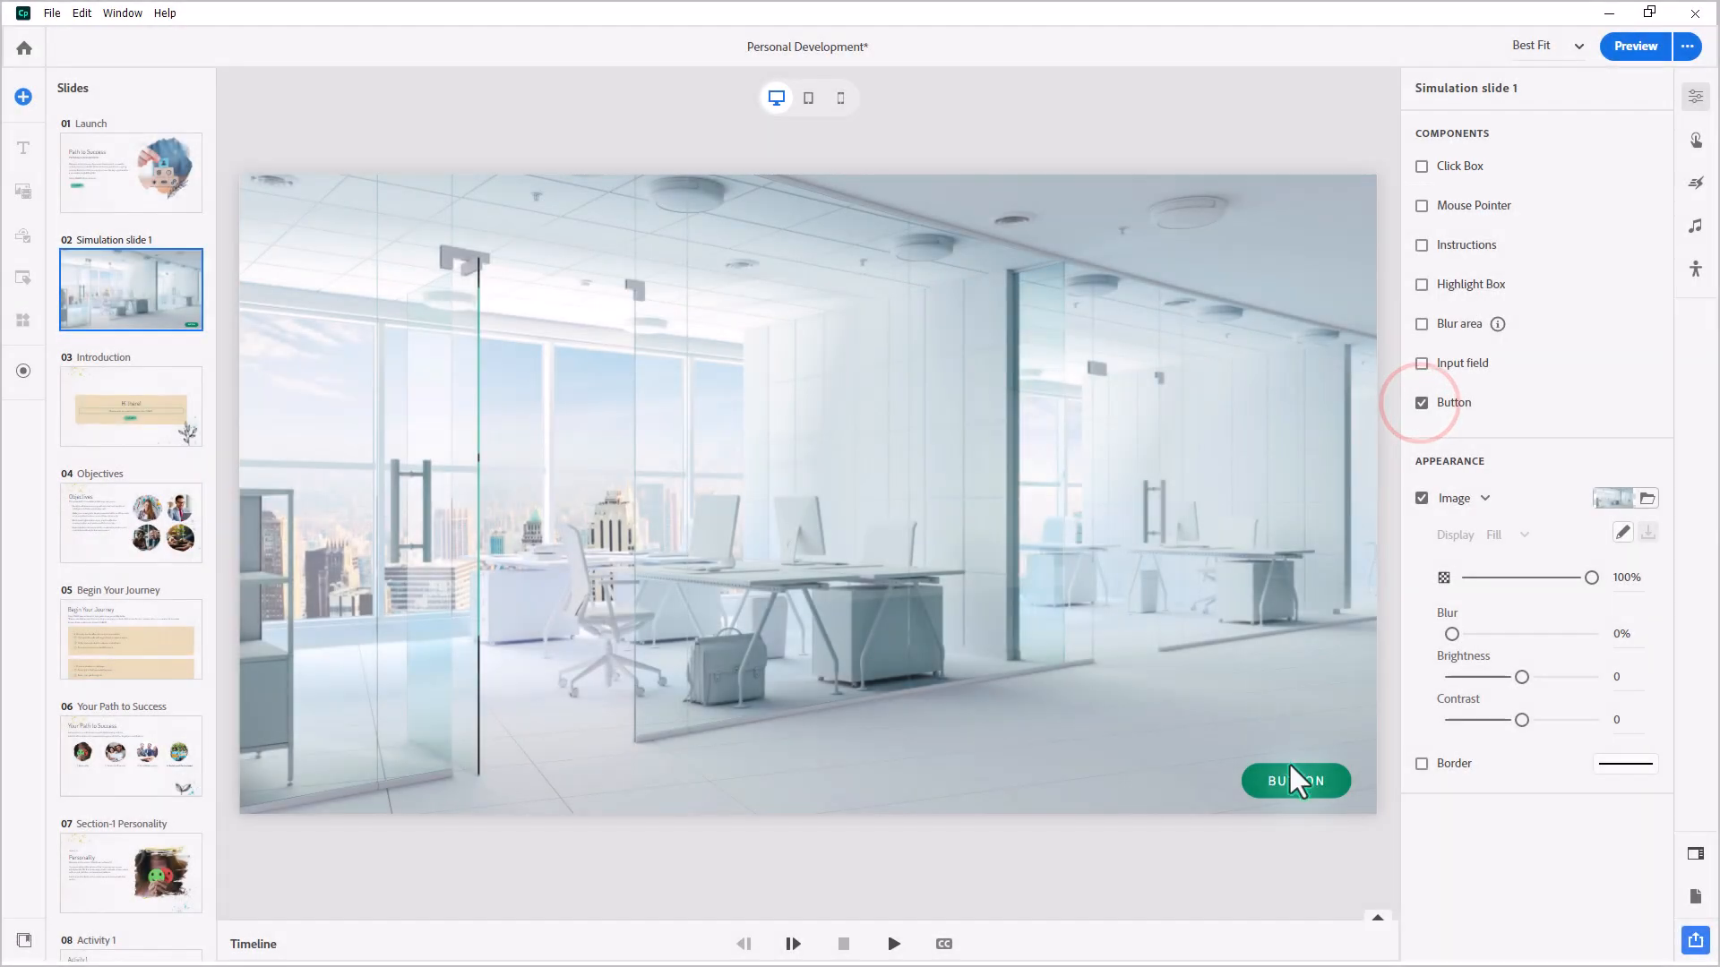
pyautogui.moveTo(1279, 784)
pyautogui.mouseDown()
pyautogui.moveTo(522, 380)
pyautogui.moveTo(358, 248)
pyautogui.mouseUp()
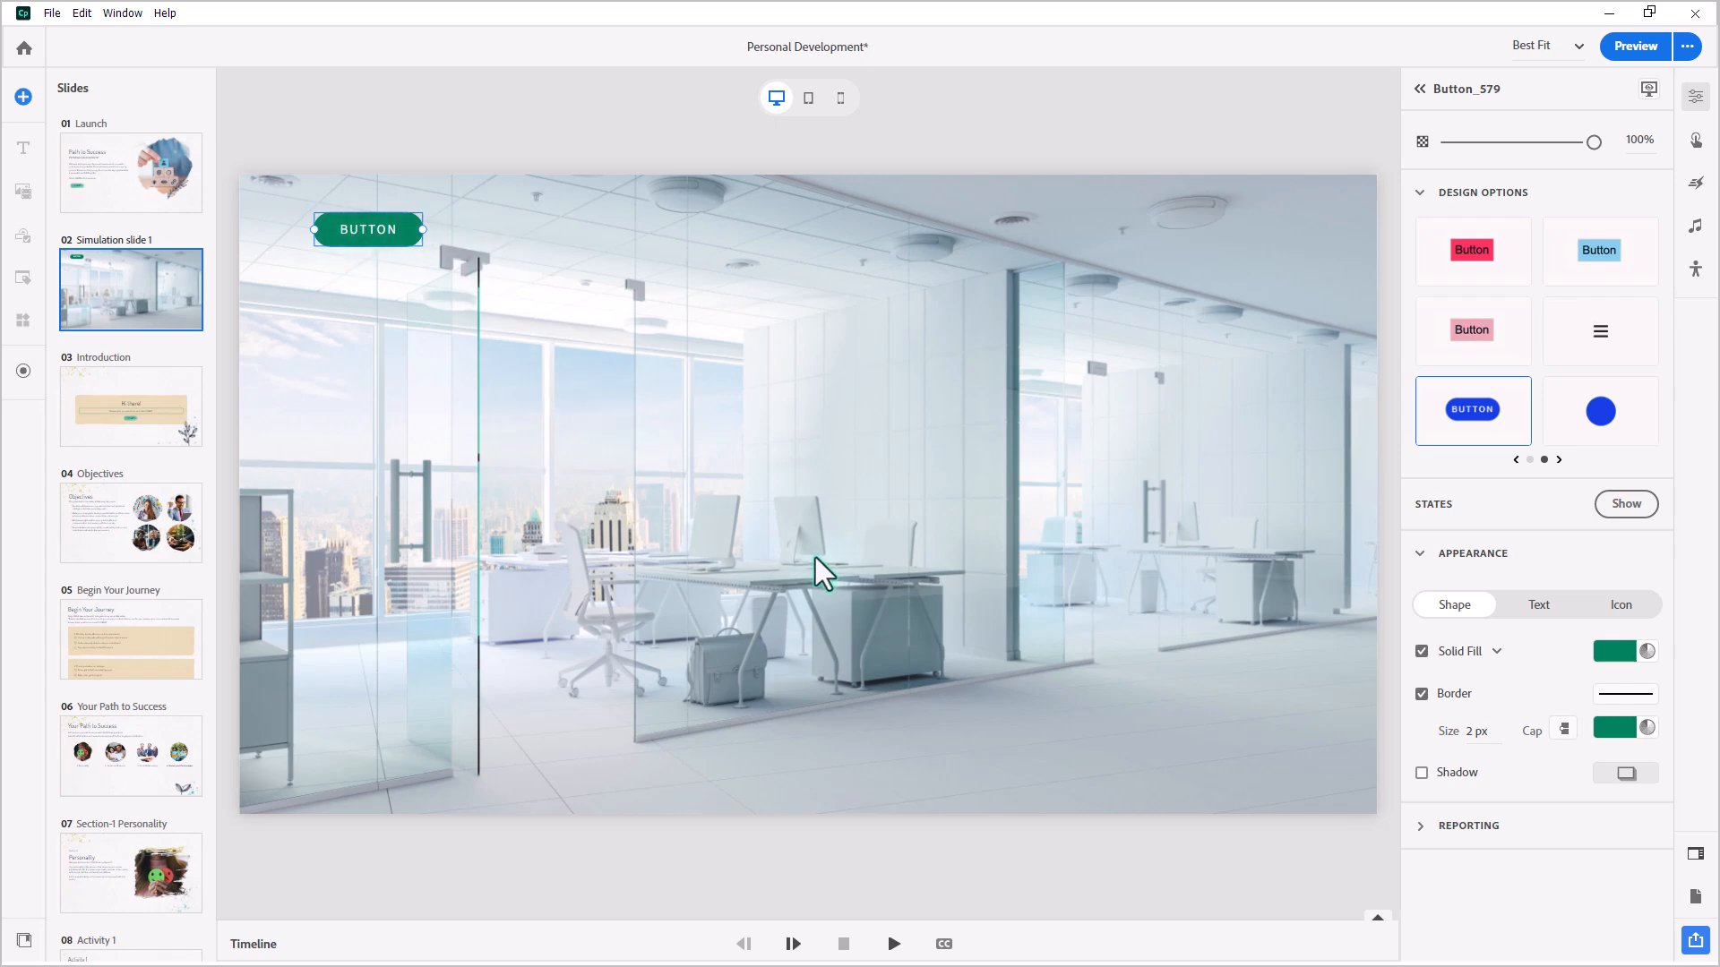
# Remove the button's border and label and give it the crosshair icon from Assets
pyautogui.click(1422, 693)
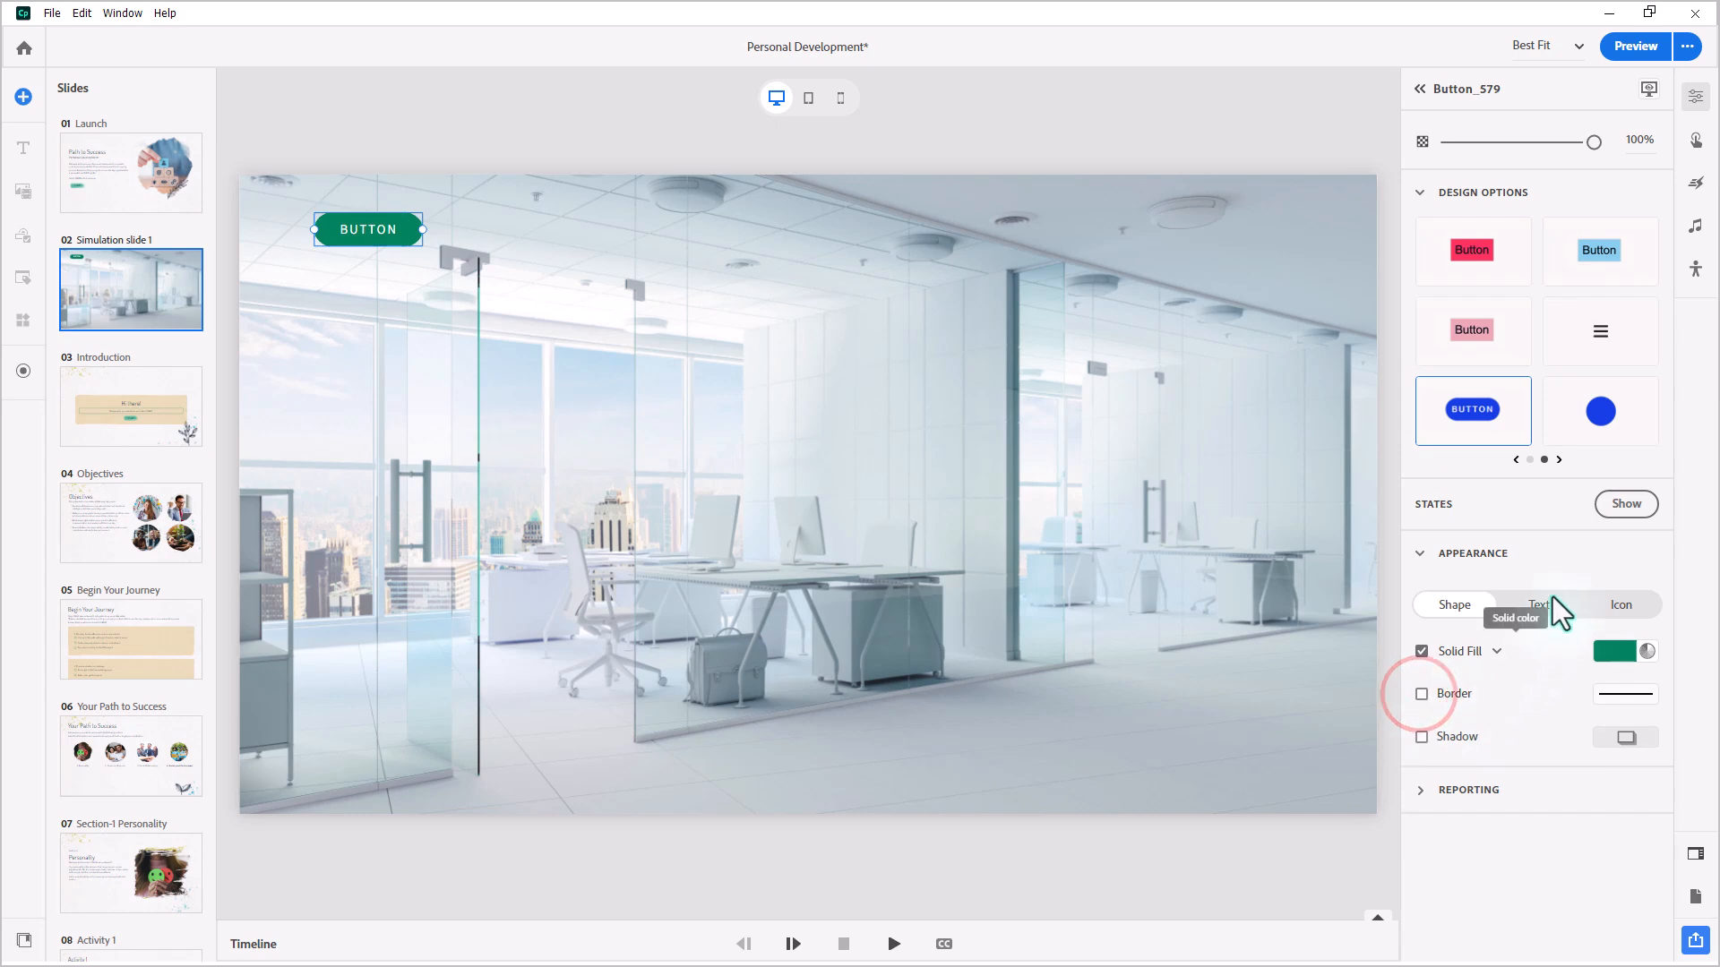
pyautogui.click(1538, 605)
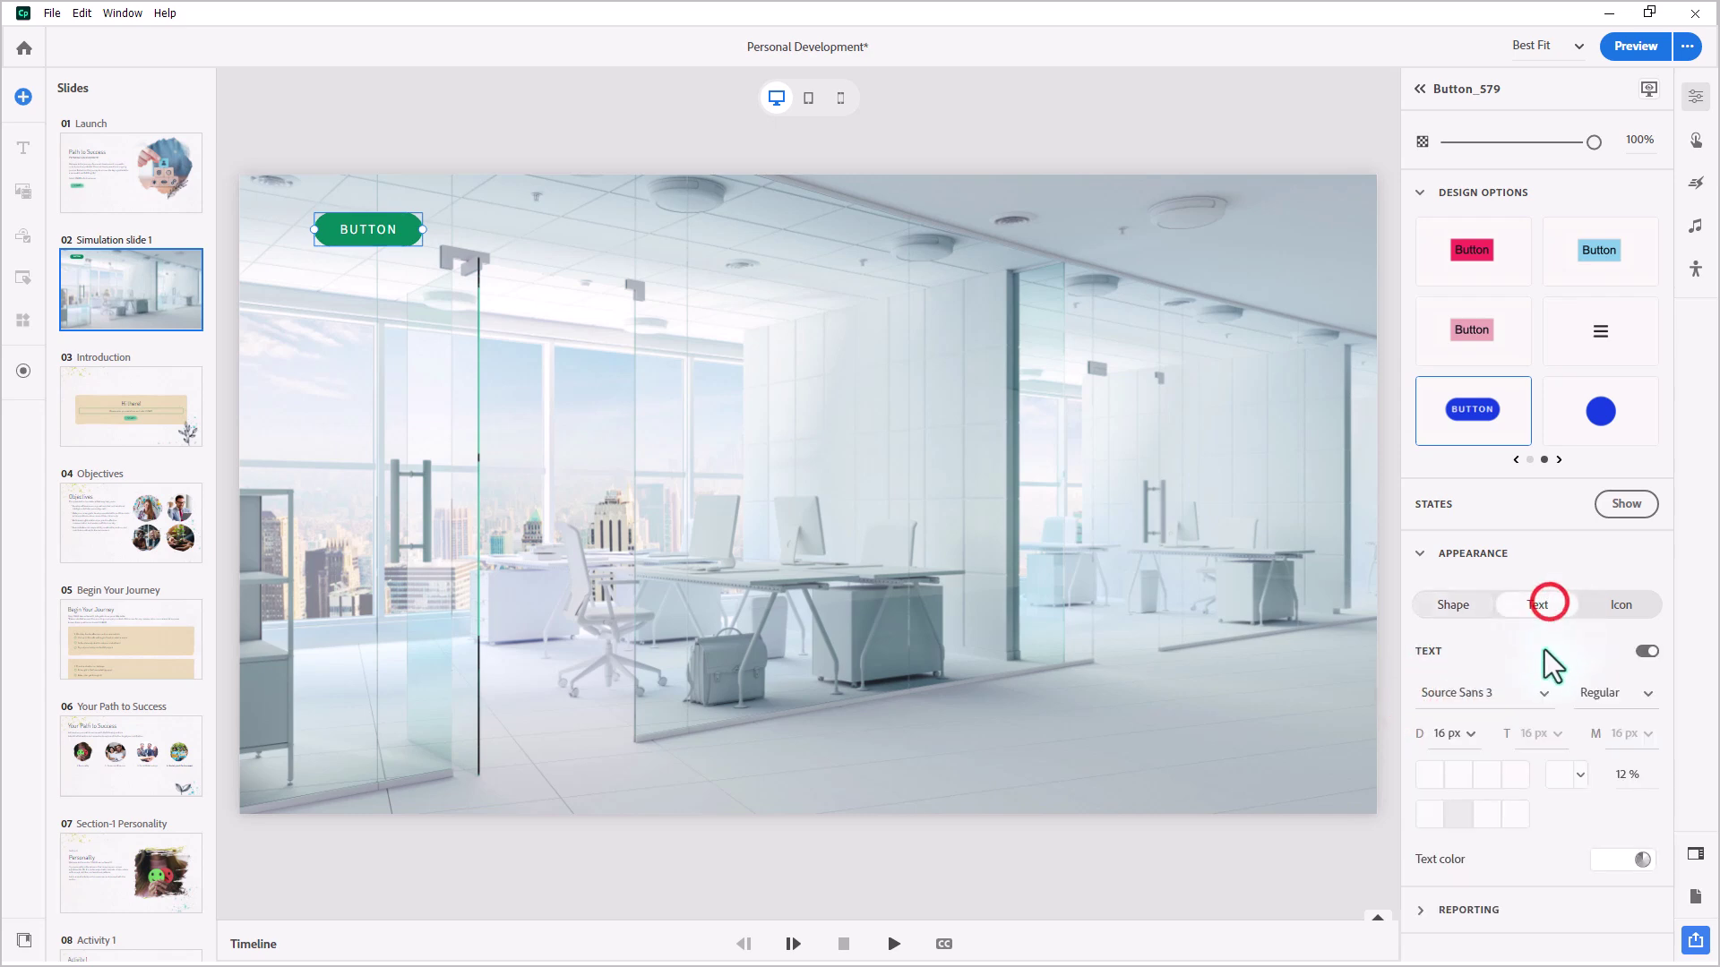
pyautogui.click(1646, 652)
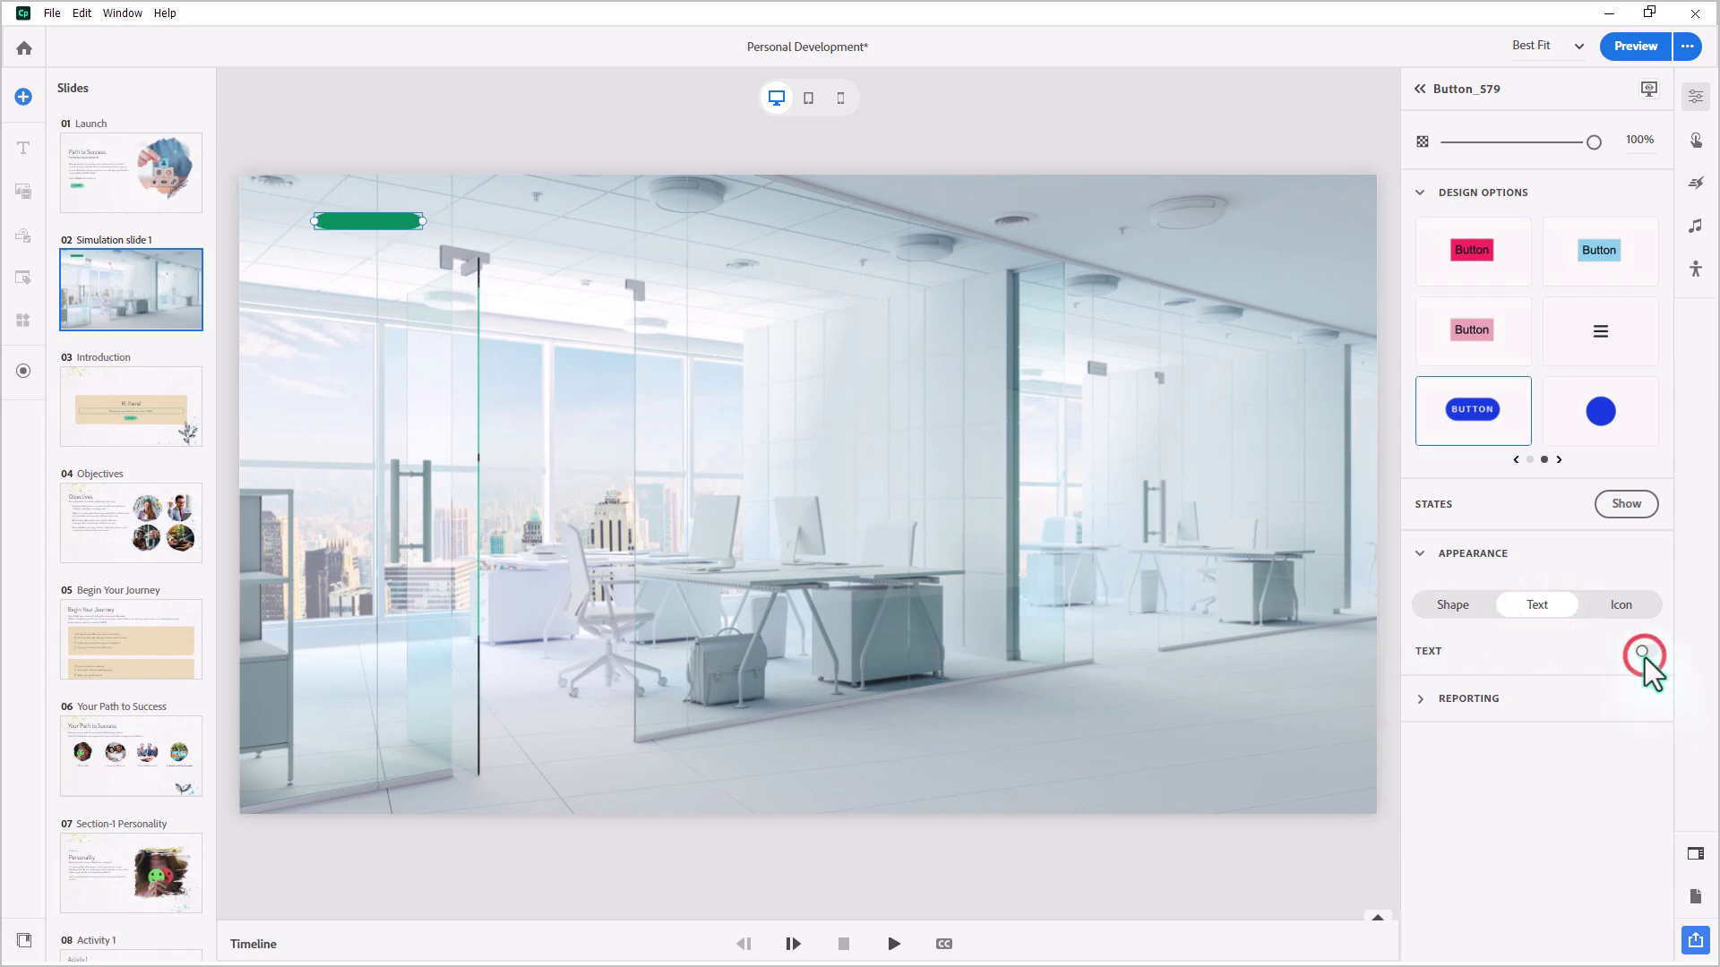
pyautogui.click(1630, 603)
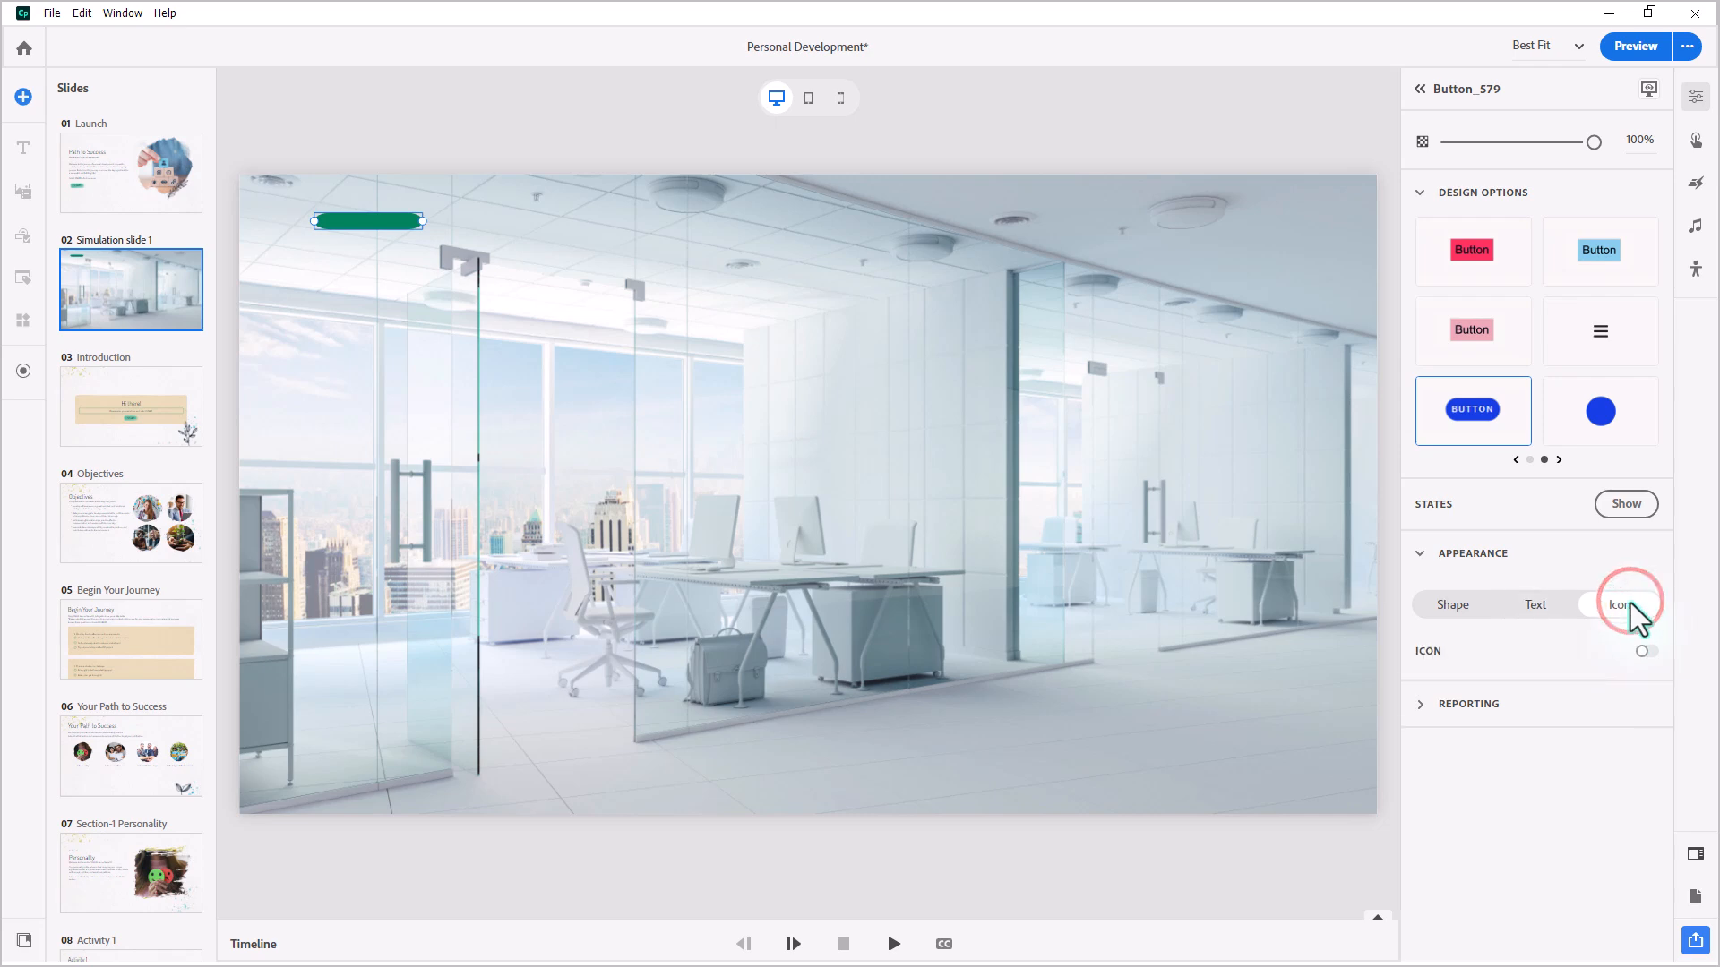
pyautogui.click(1647, 650)
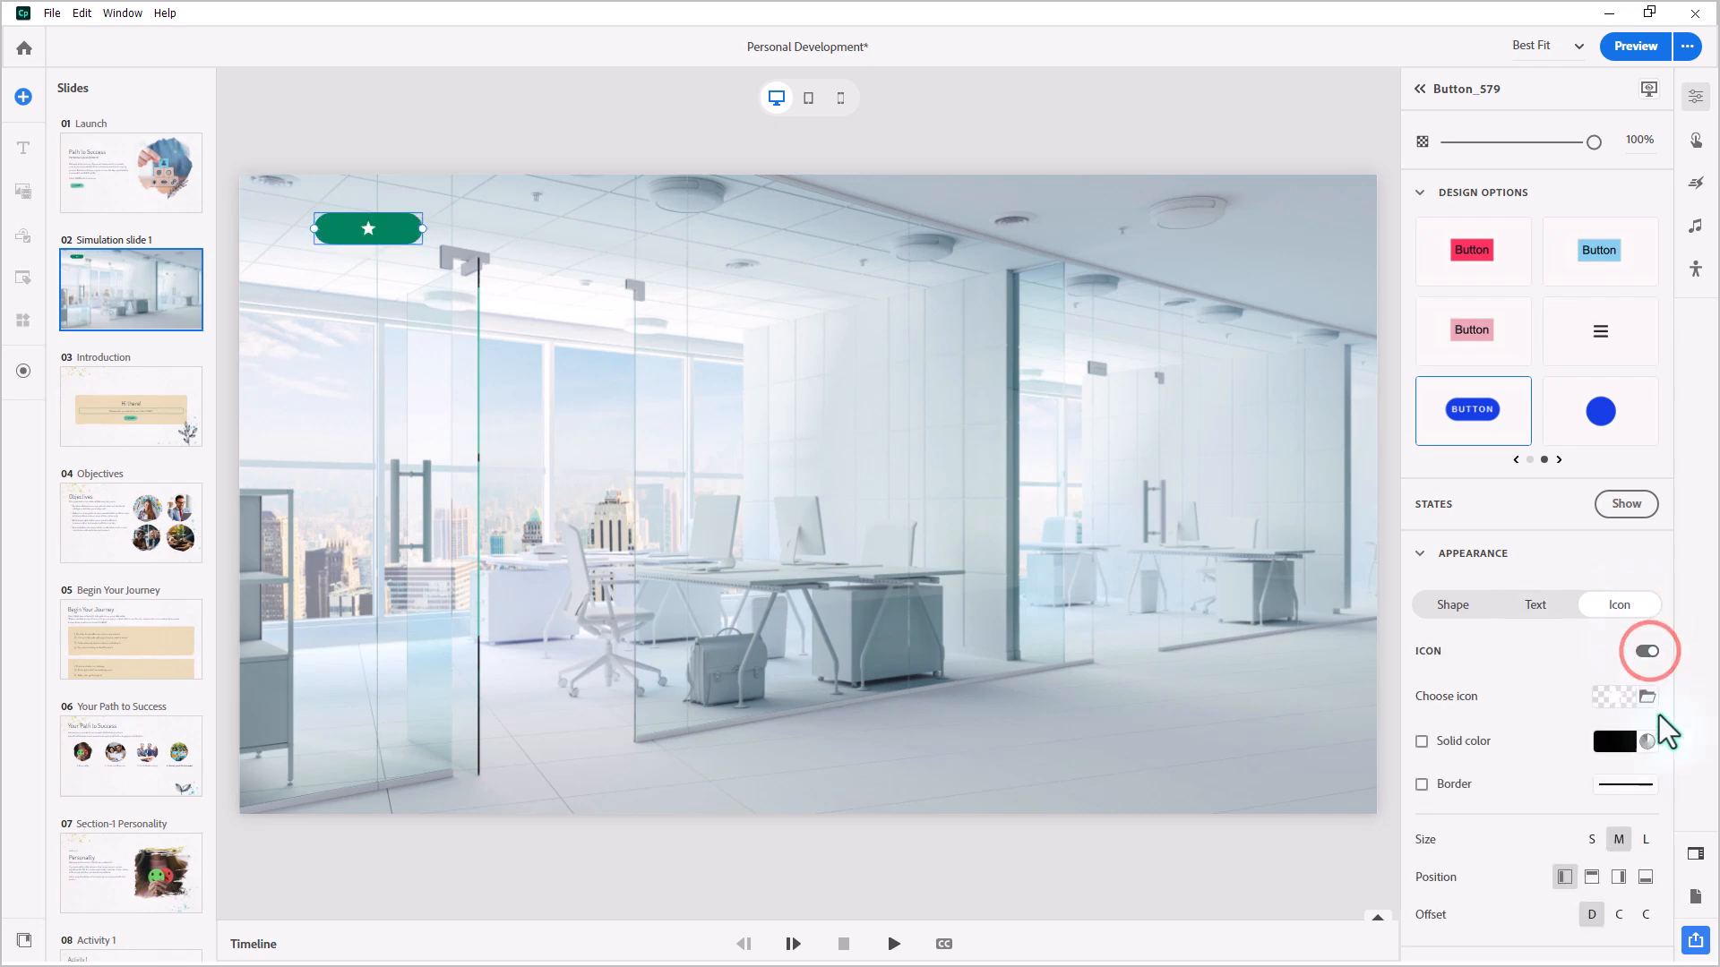
pyautogui.click(1649, 697)
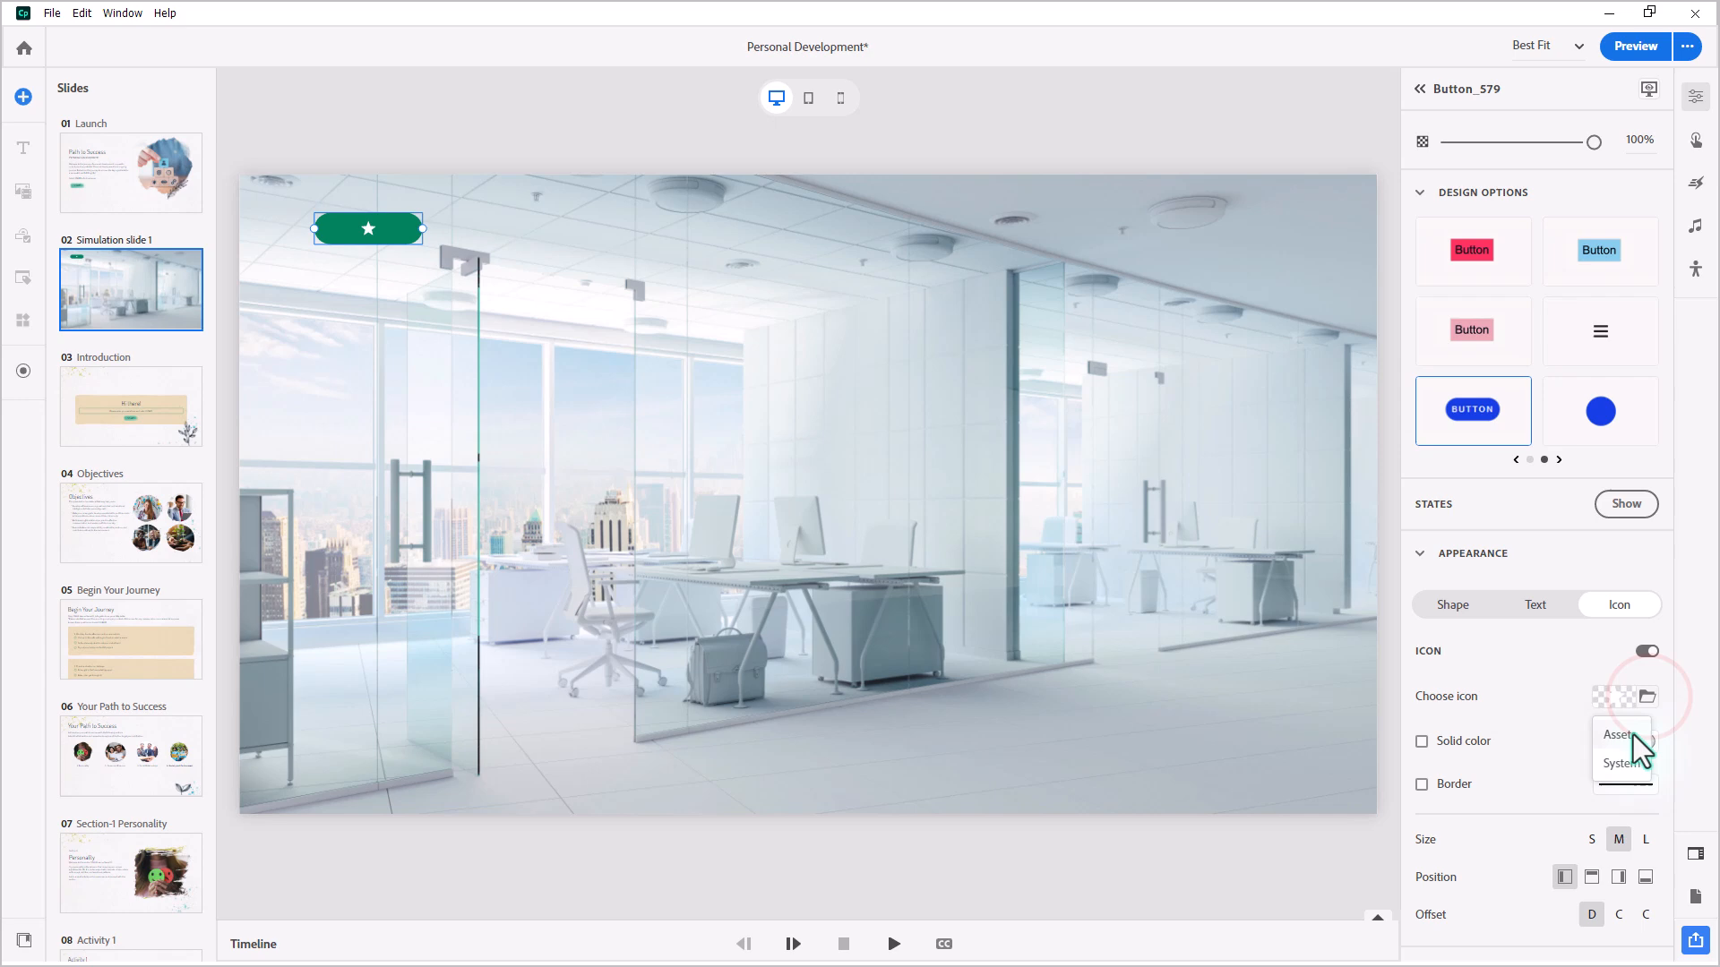
pyautogui.click(1627, 736)
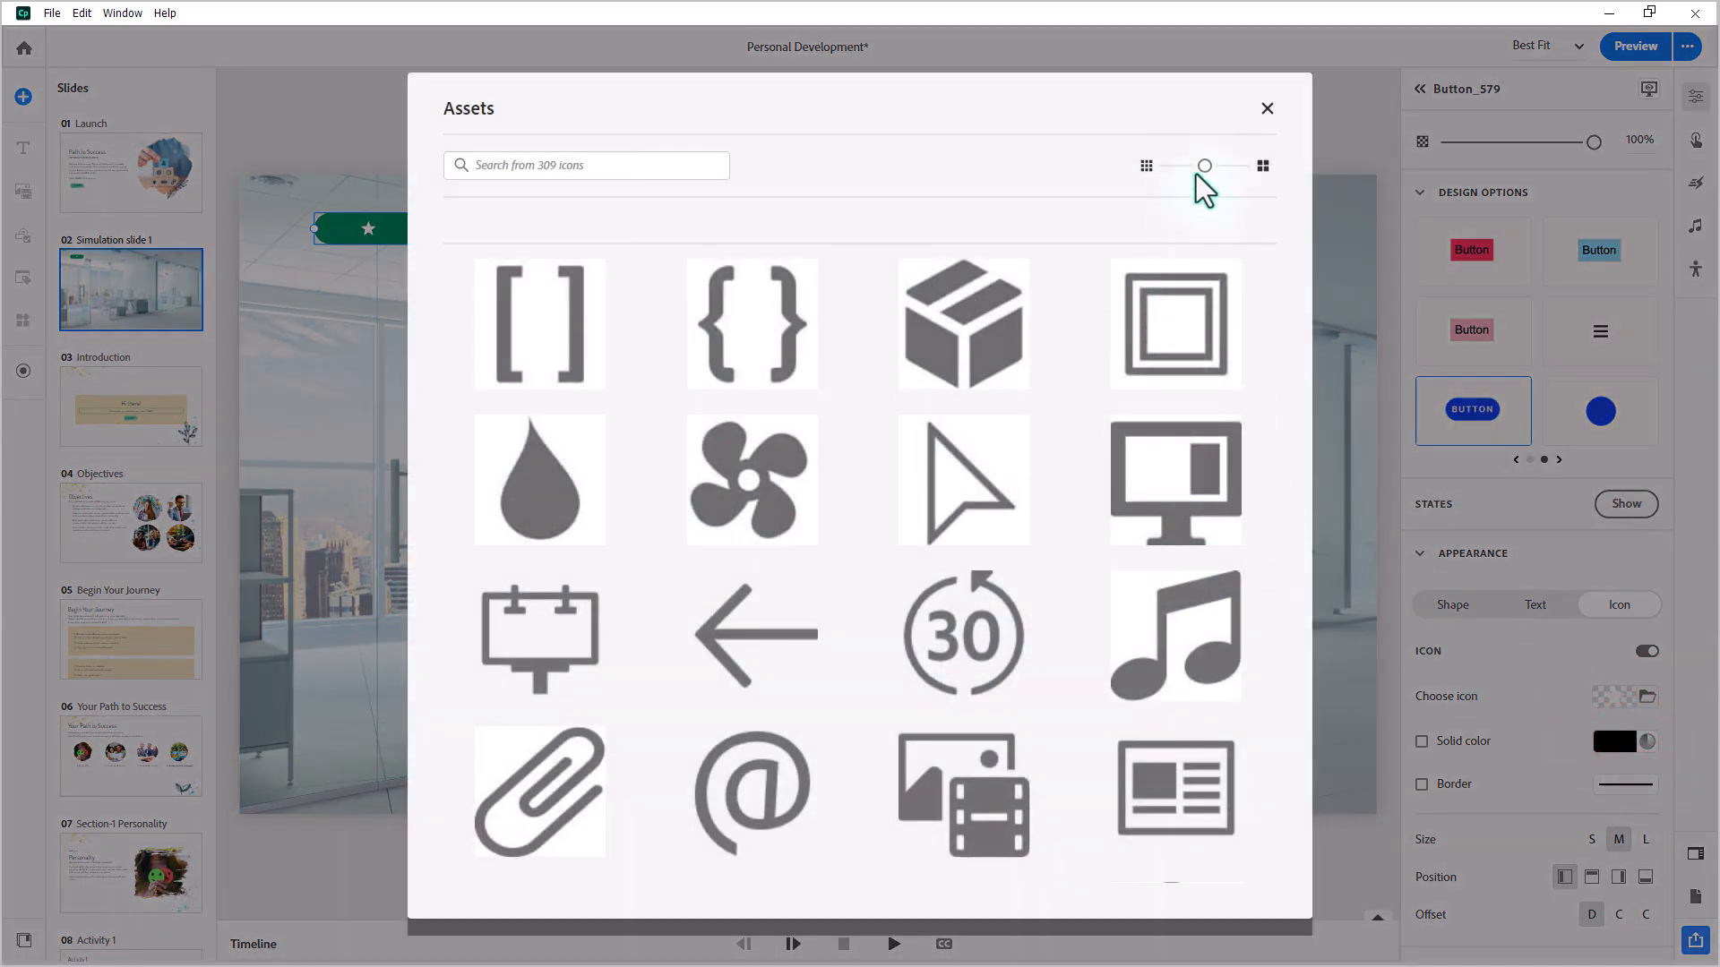
pyautogui.moveTo(1204, 166); pyautogui.dragTo(1166, 164)
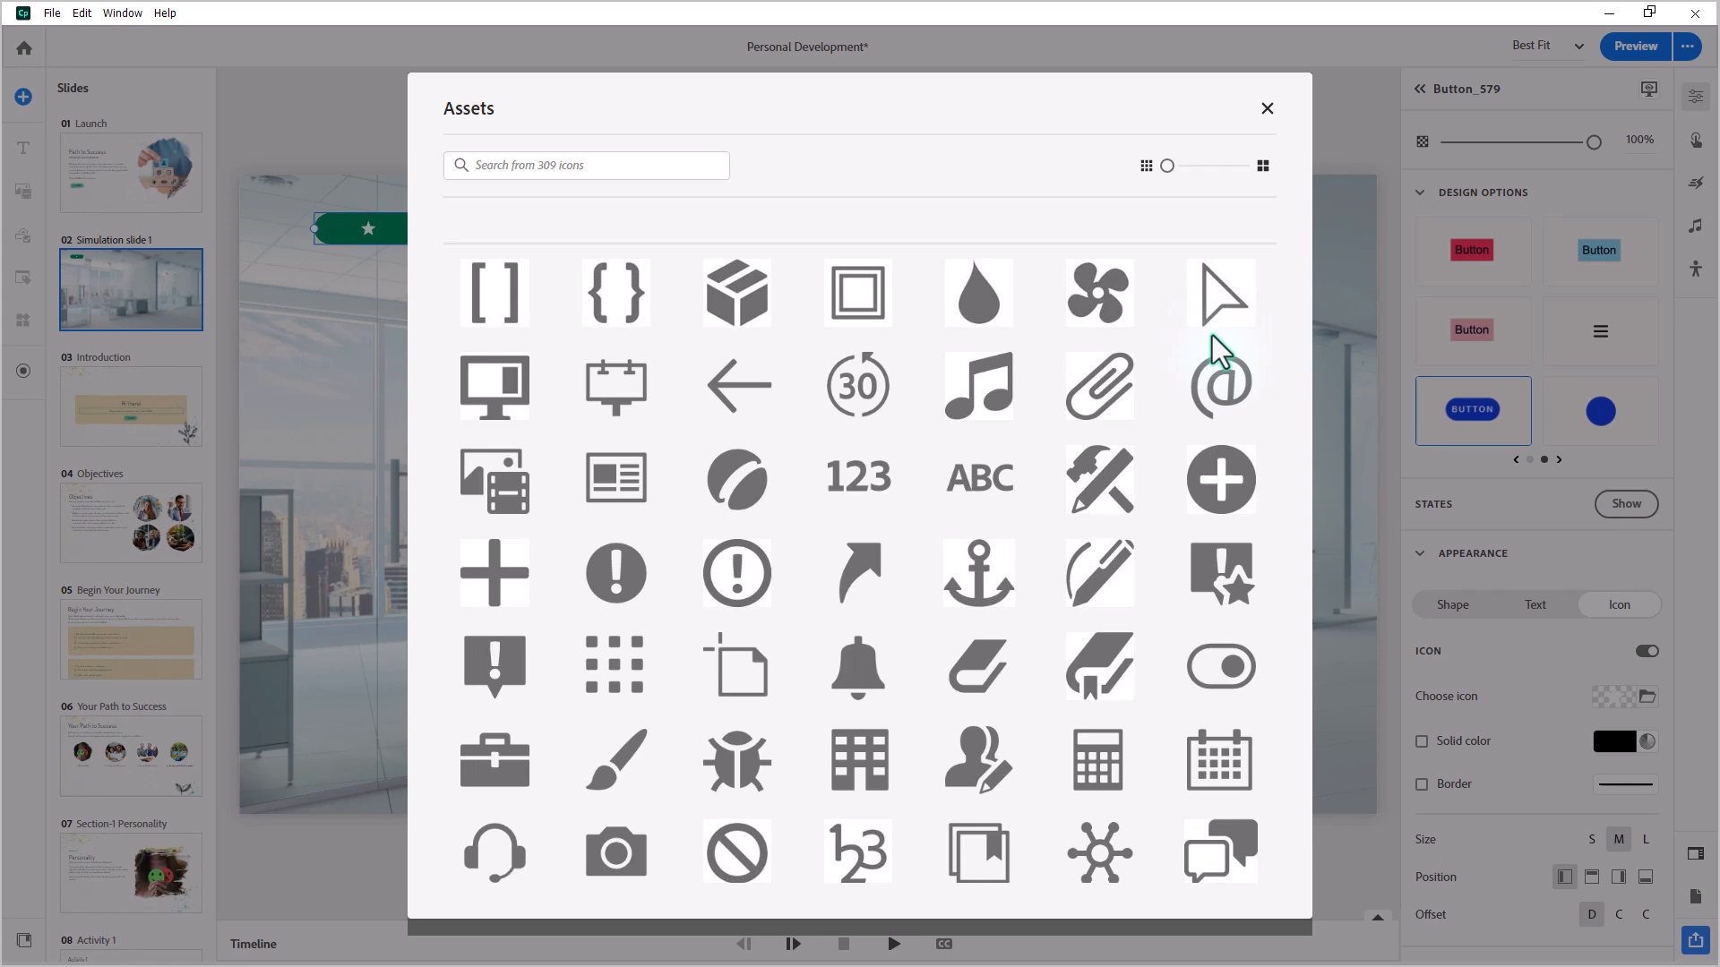
pyautogui.scroll(-3, 1225, 612)
pyautogui.scroll(-1, 1226, 616)
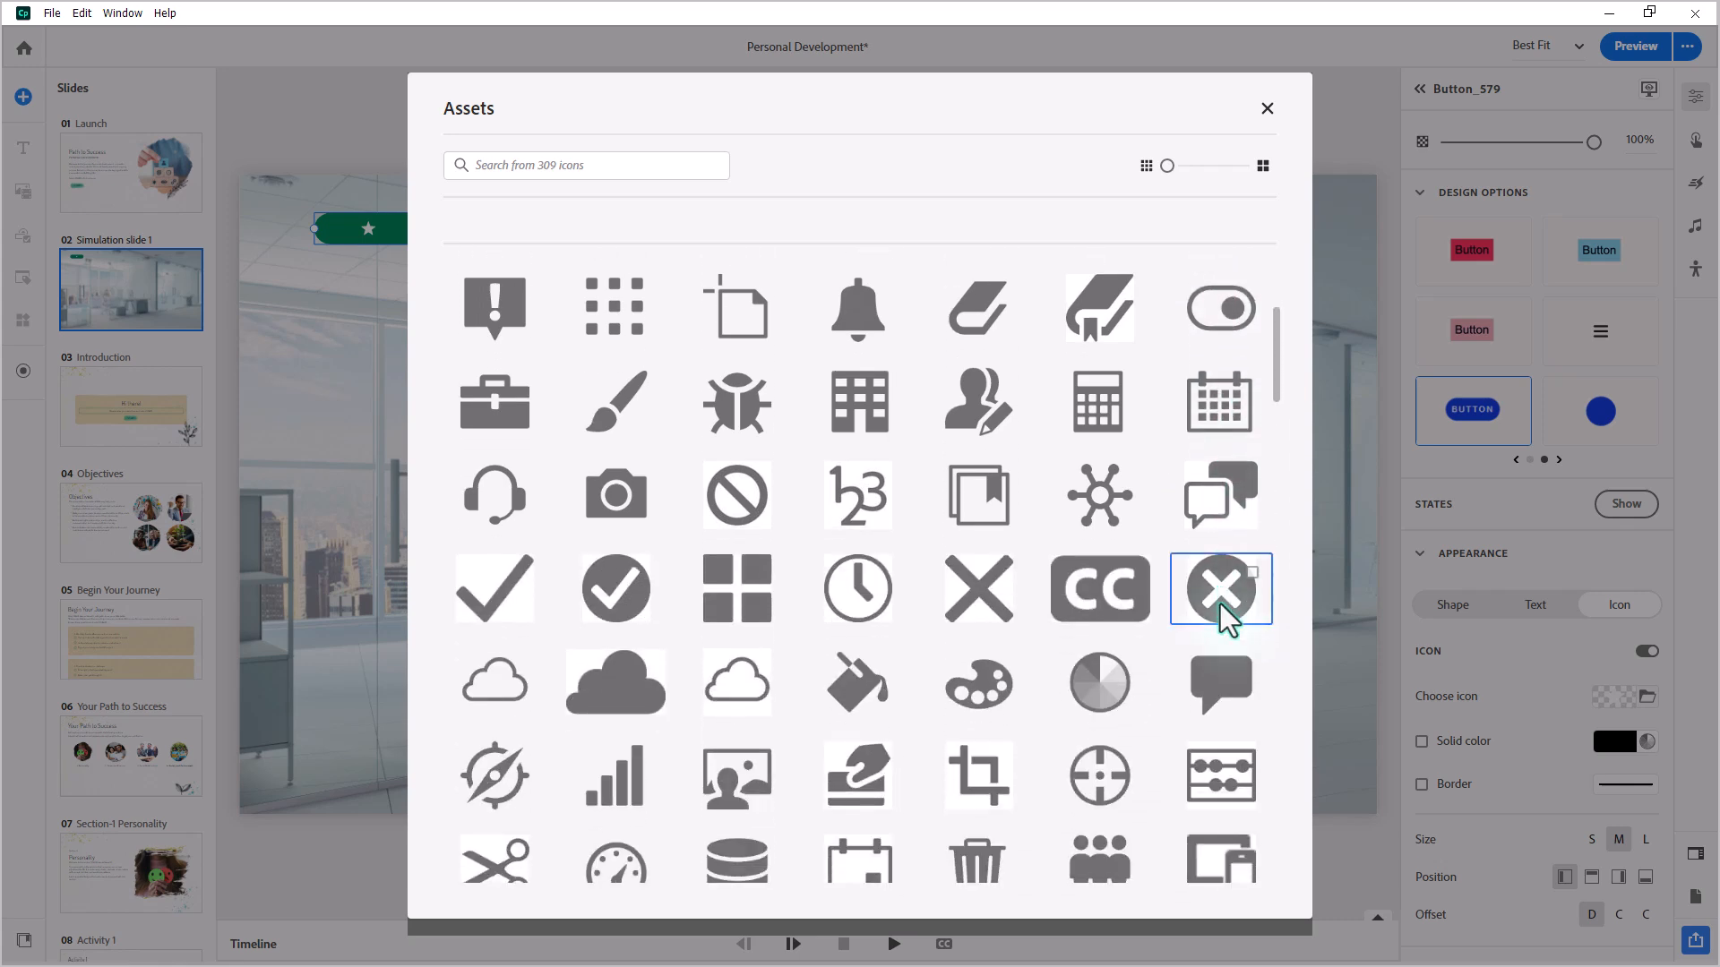
pyautogui.scroll(-3, 1225, 611)
pyautogui.scroll(-3, 1226, 611)
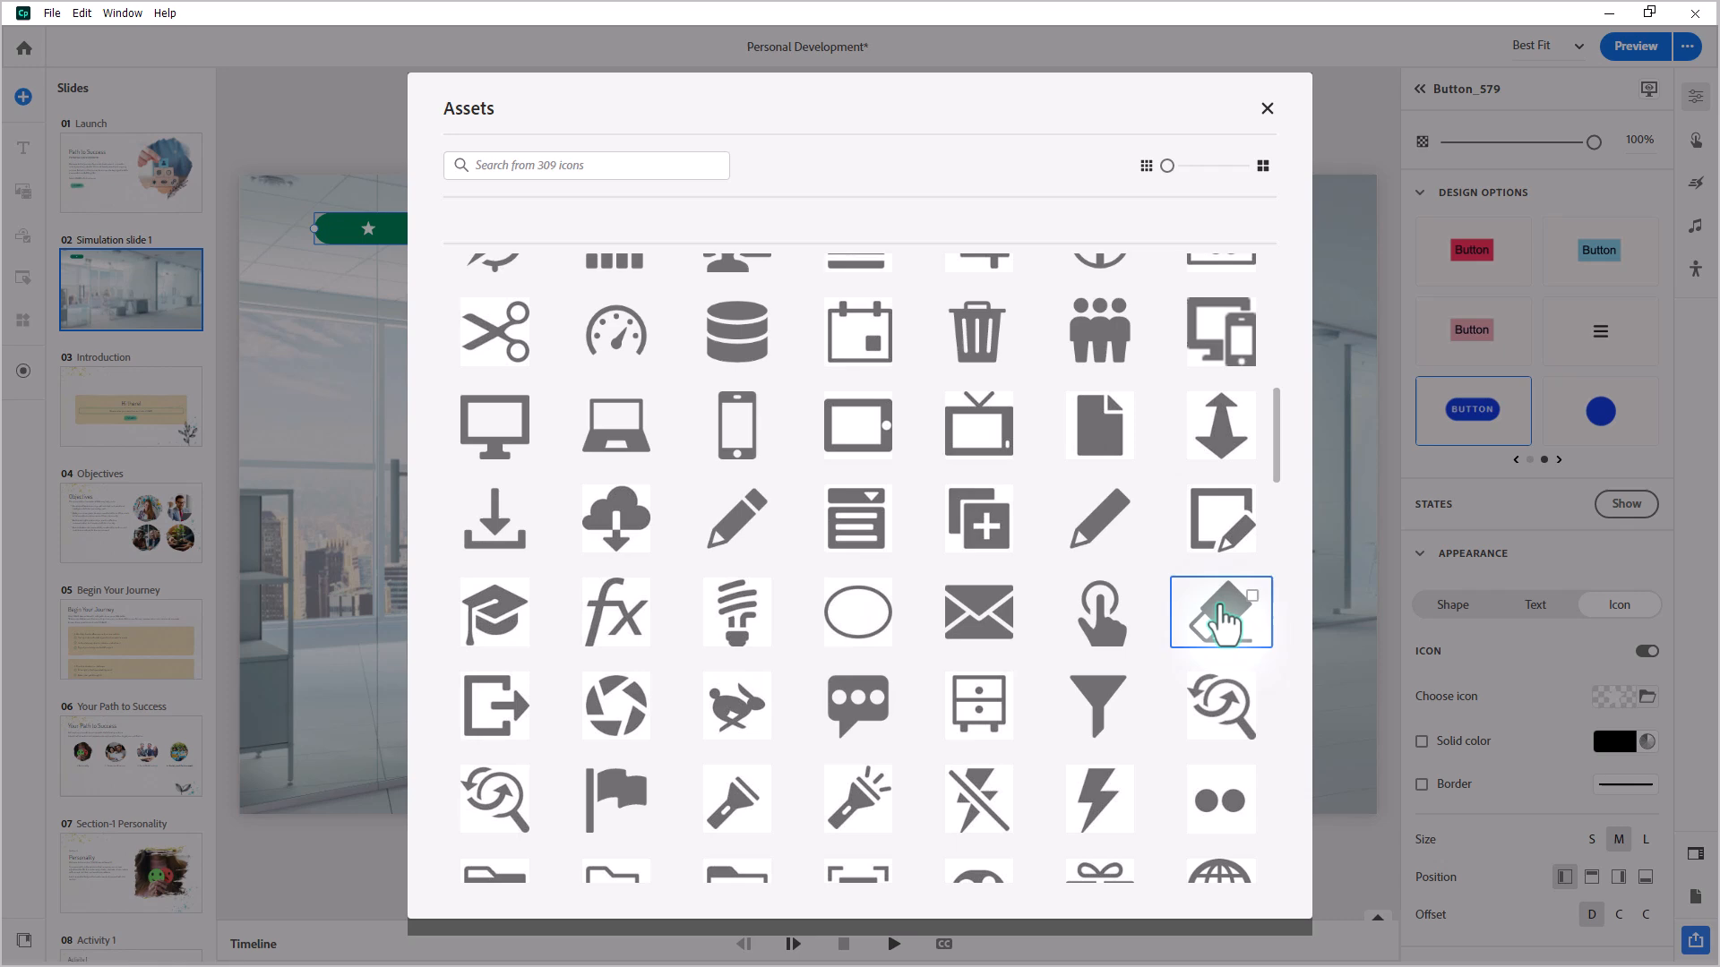
pyautogui.scroll(1, 1100, 403)
pyautogui.click(1099, 329)
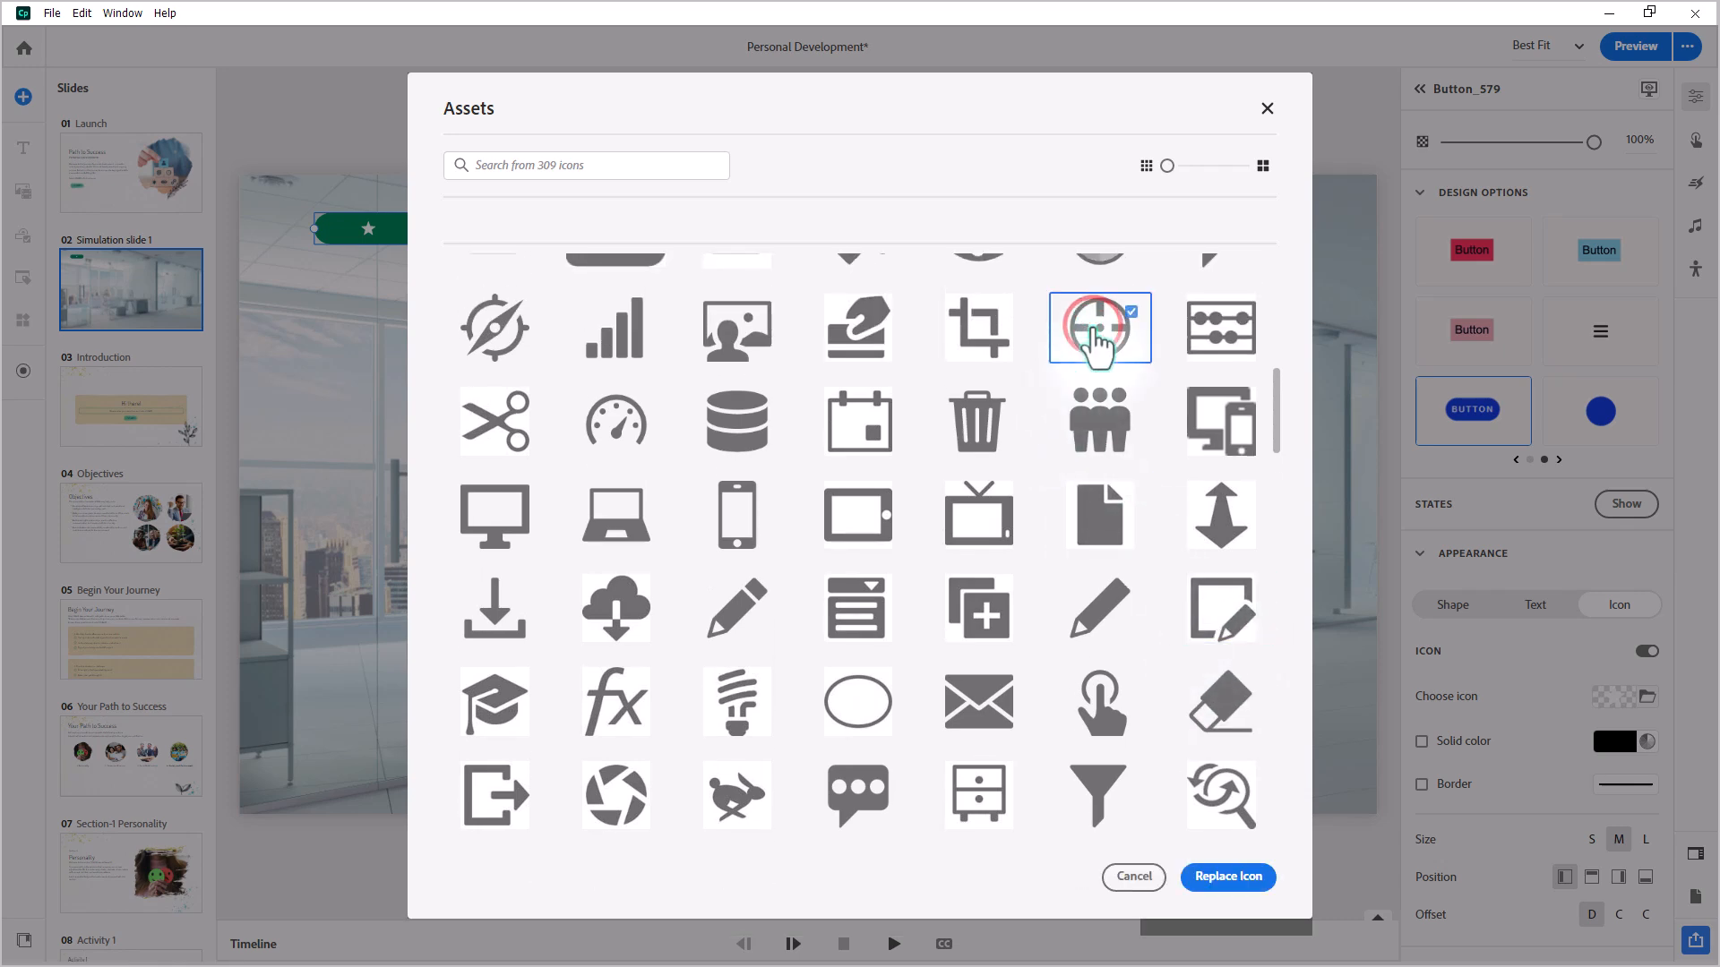
pyautogui.click(1228, 876)
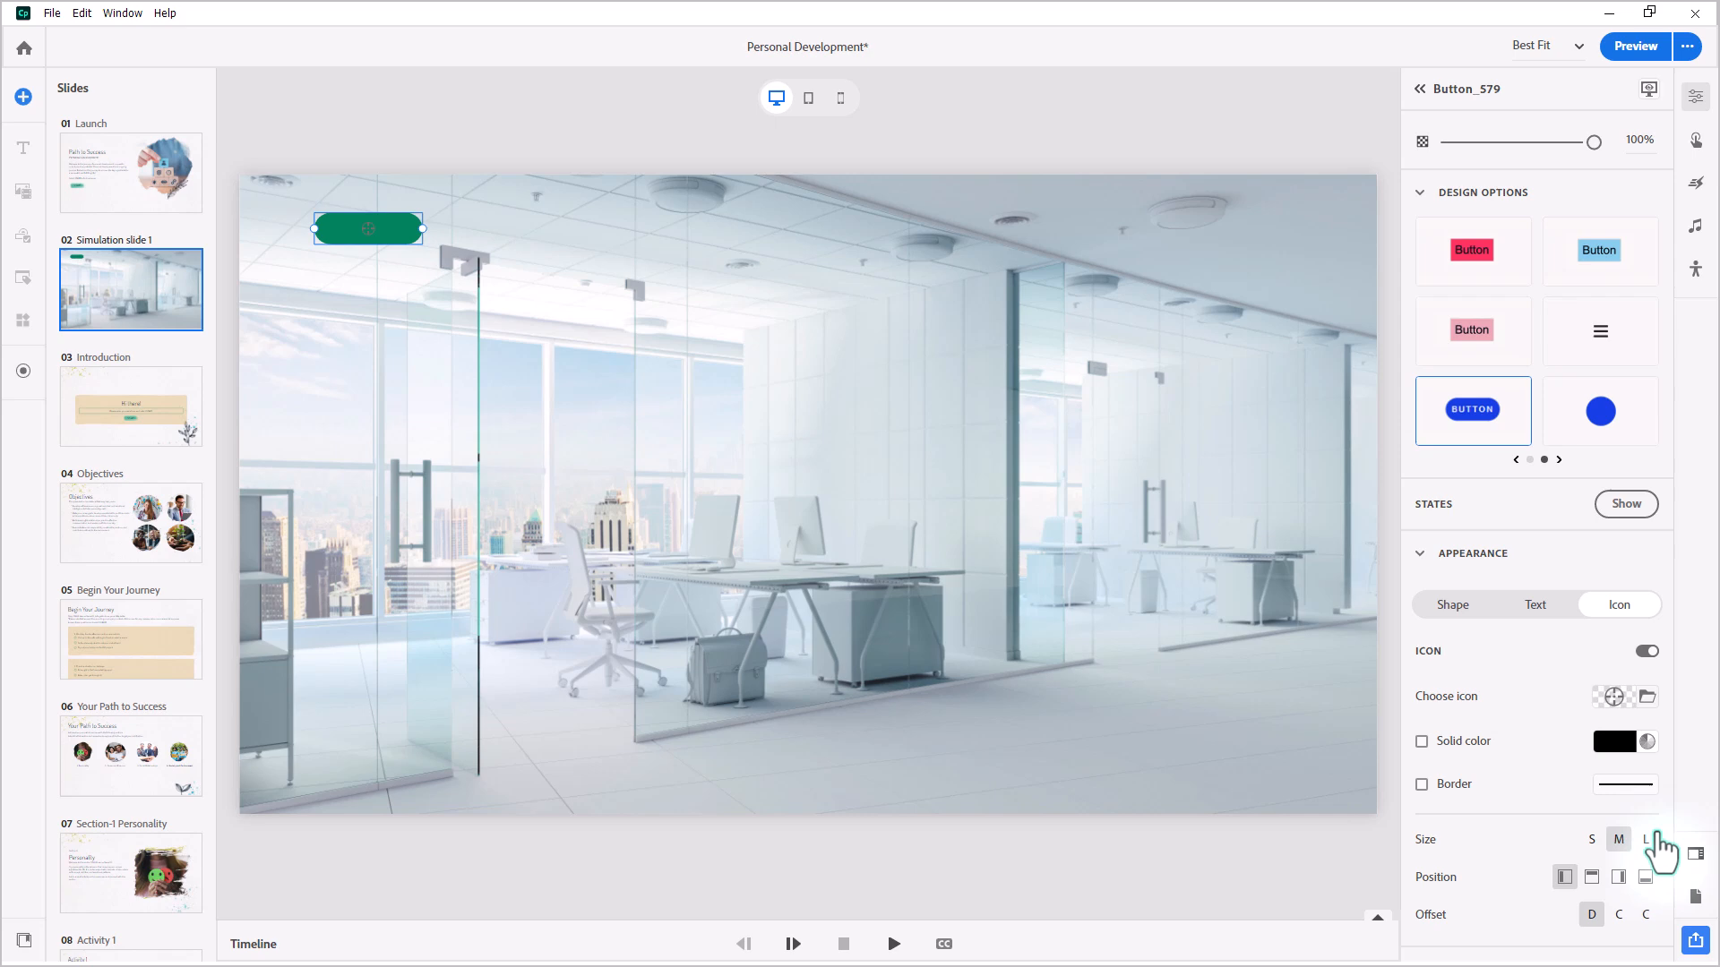
# Make the icon large and white, shrink the button to a small circle and place it on the left glass door
pyautogui.click(1646, 839)
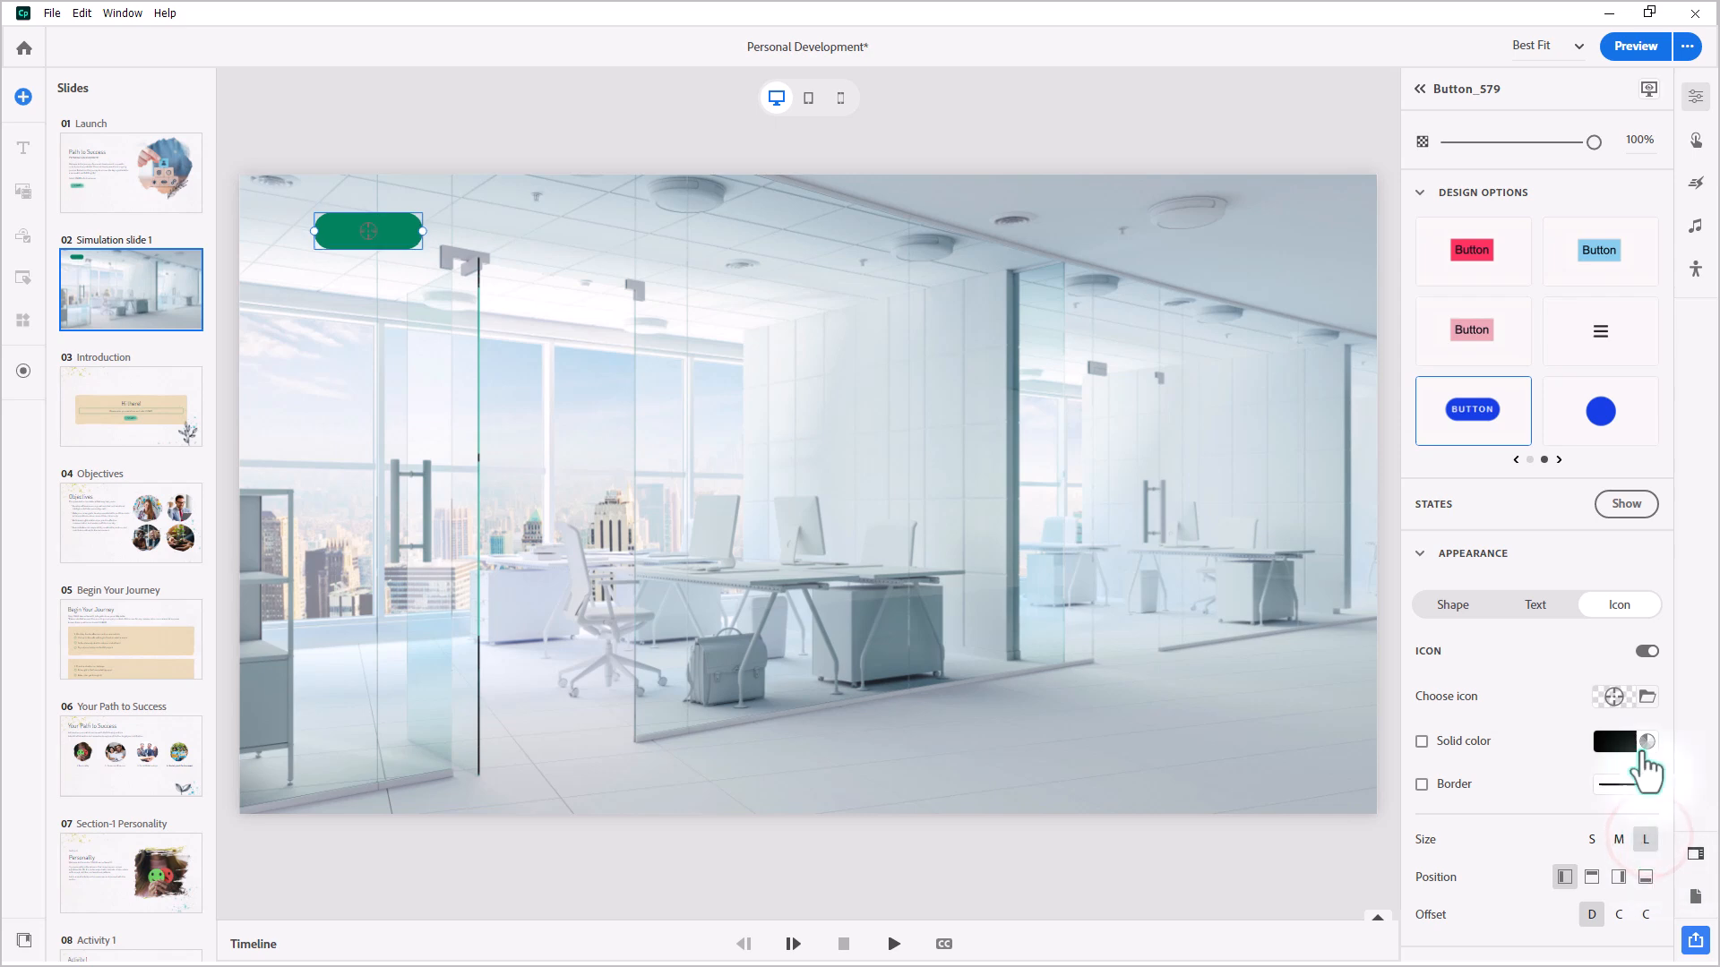
pyautogui.click(1645, 744)
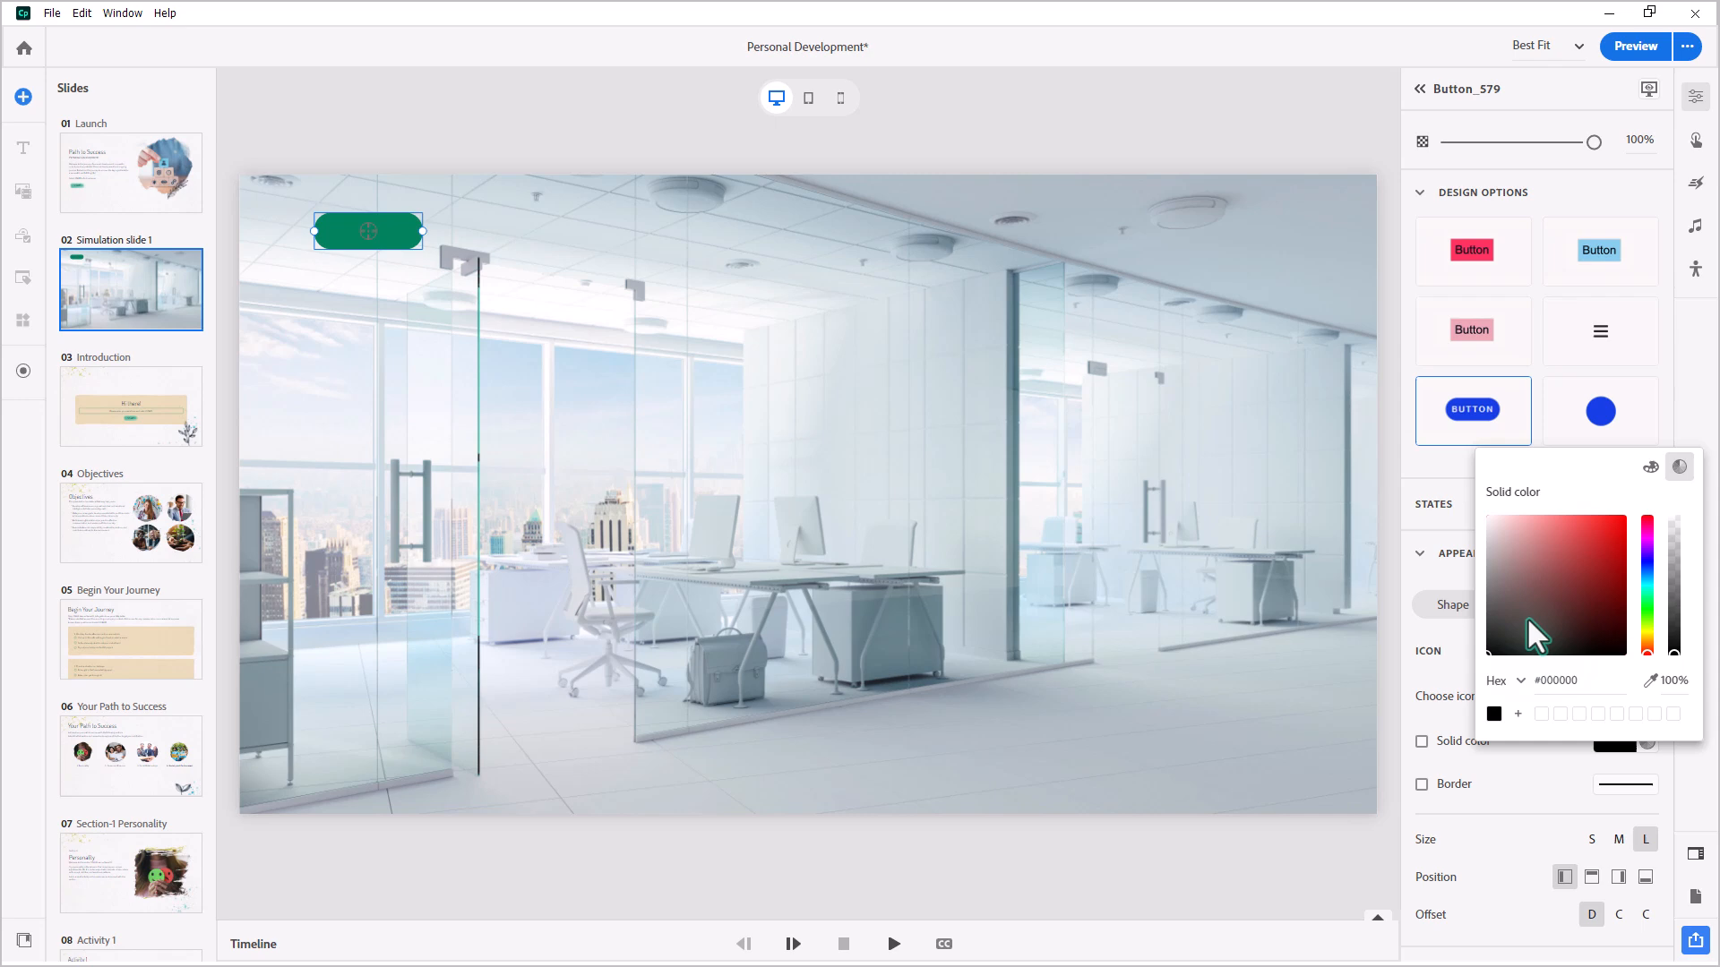
pyautogui.click(1490, 525)
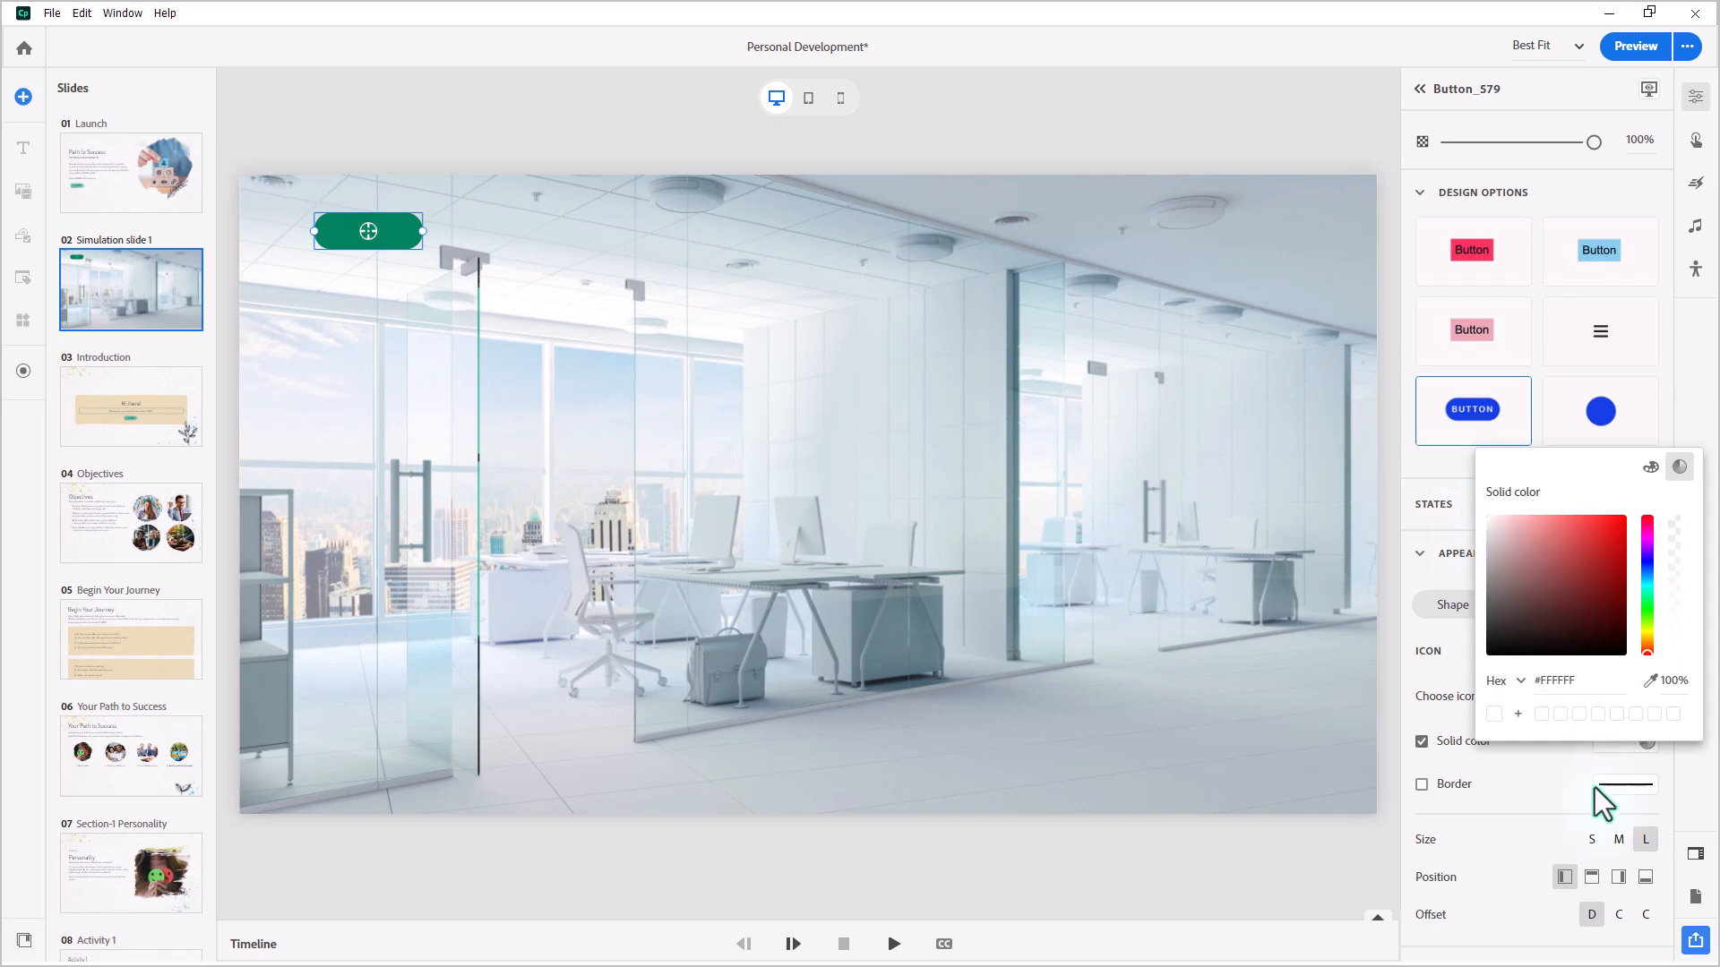
pyautogui.press('Escape')
pyautogui.moveTo(422, 231); pyautogui.dragTo(352, 232)
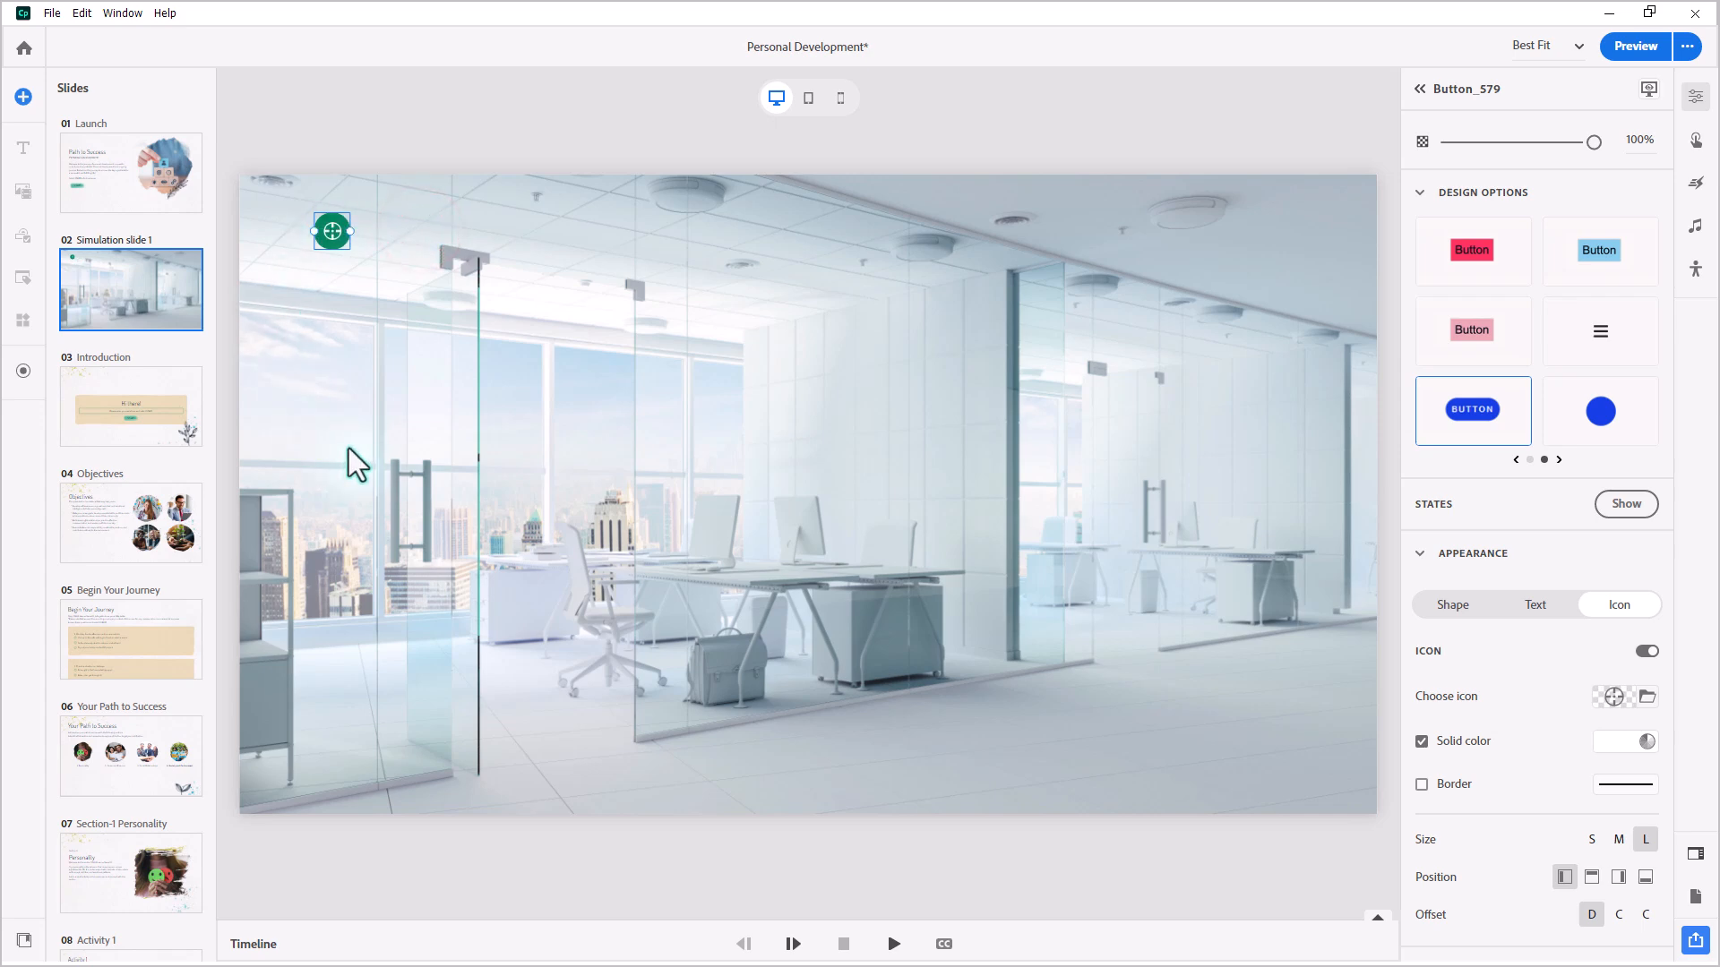
pyautogui.moveTo(332, 231); pyautogui.dragTo(411, 287)
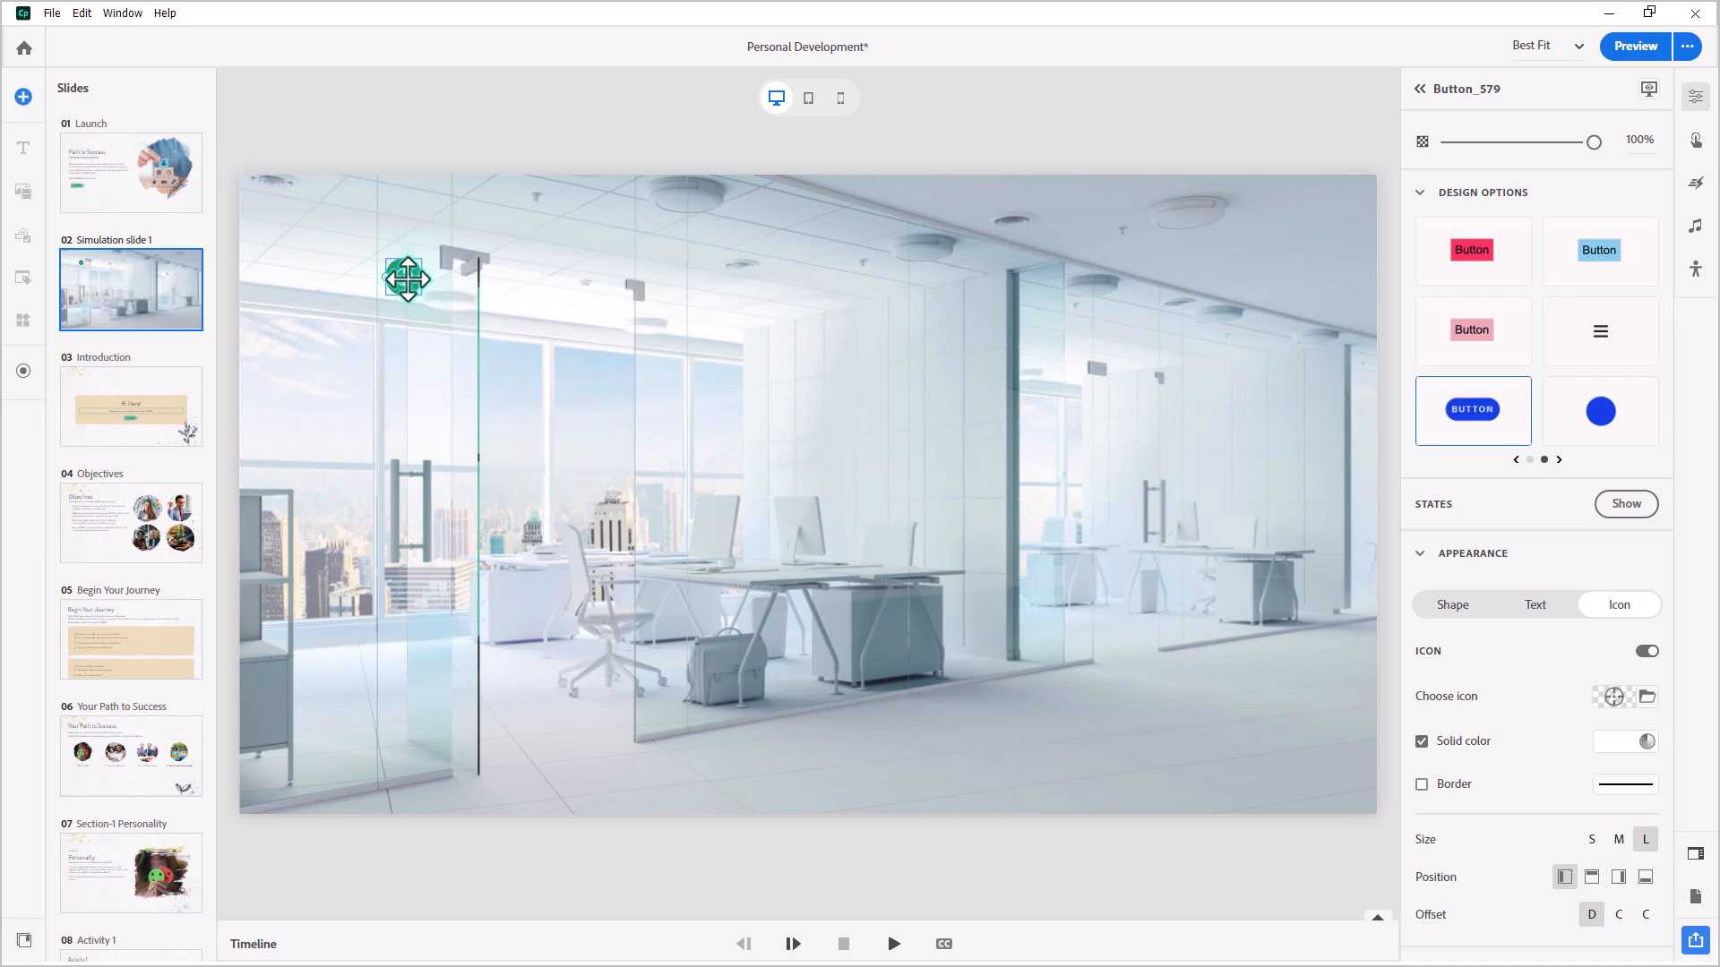
pyautogui.moveTo(404, 278)
pyautogui.mouseDown()
pyautogui.moveTo(447, 330)
pyautogui.moveTo(431, 494)
pyautogui.moveTo(434, 477)
pyautogui.mouseUp()
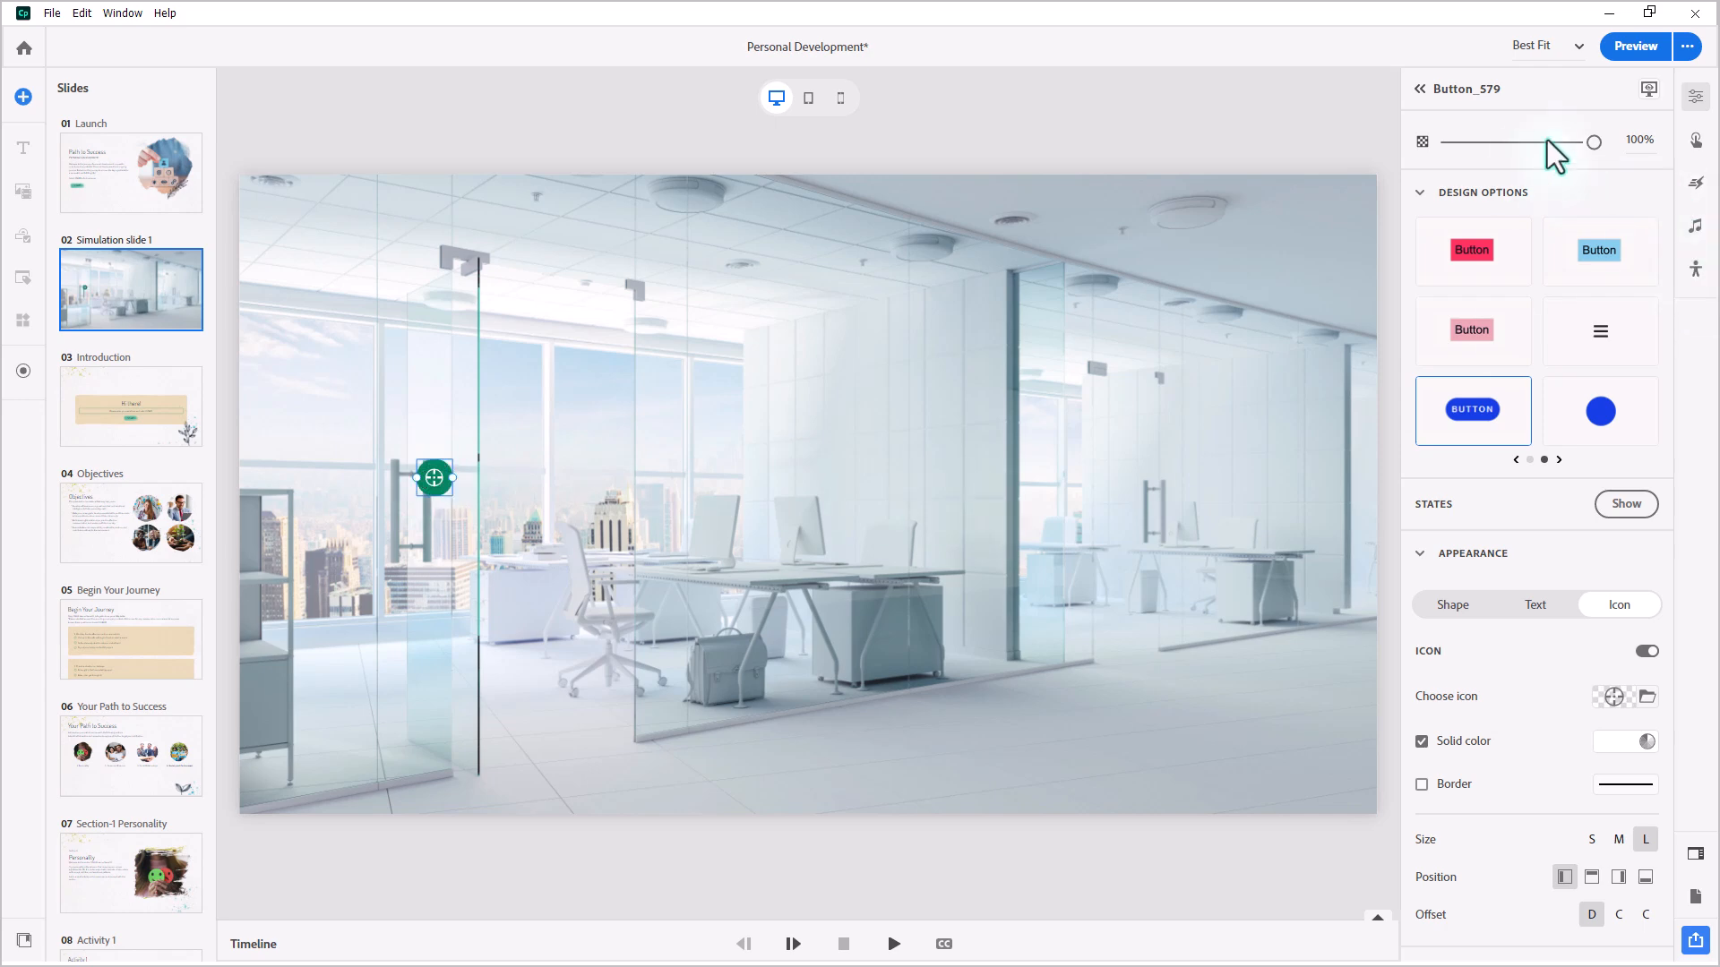
# Add three more hotspot buttons and spread them toward the right of the scene
pyautogui.click(1229, 254)
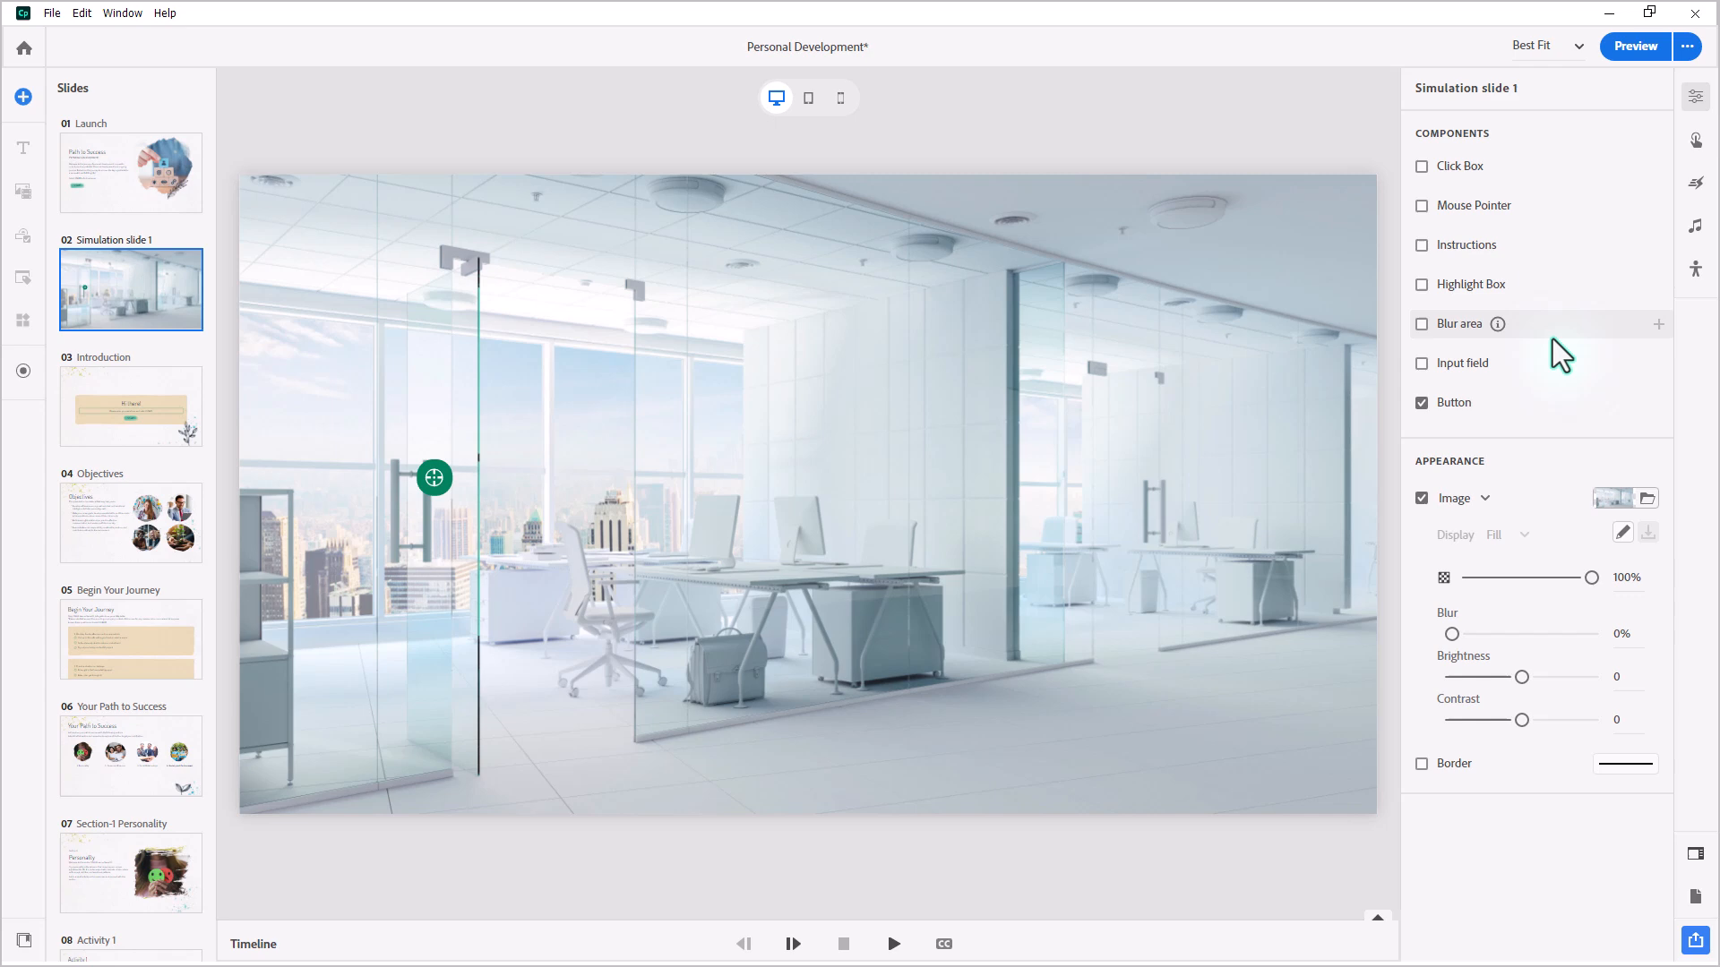
pyautogui.click(1660, 402)
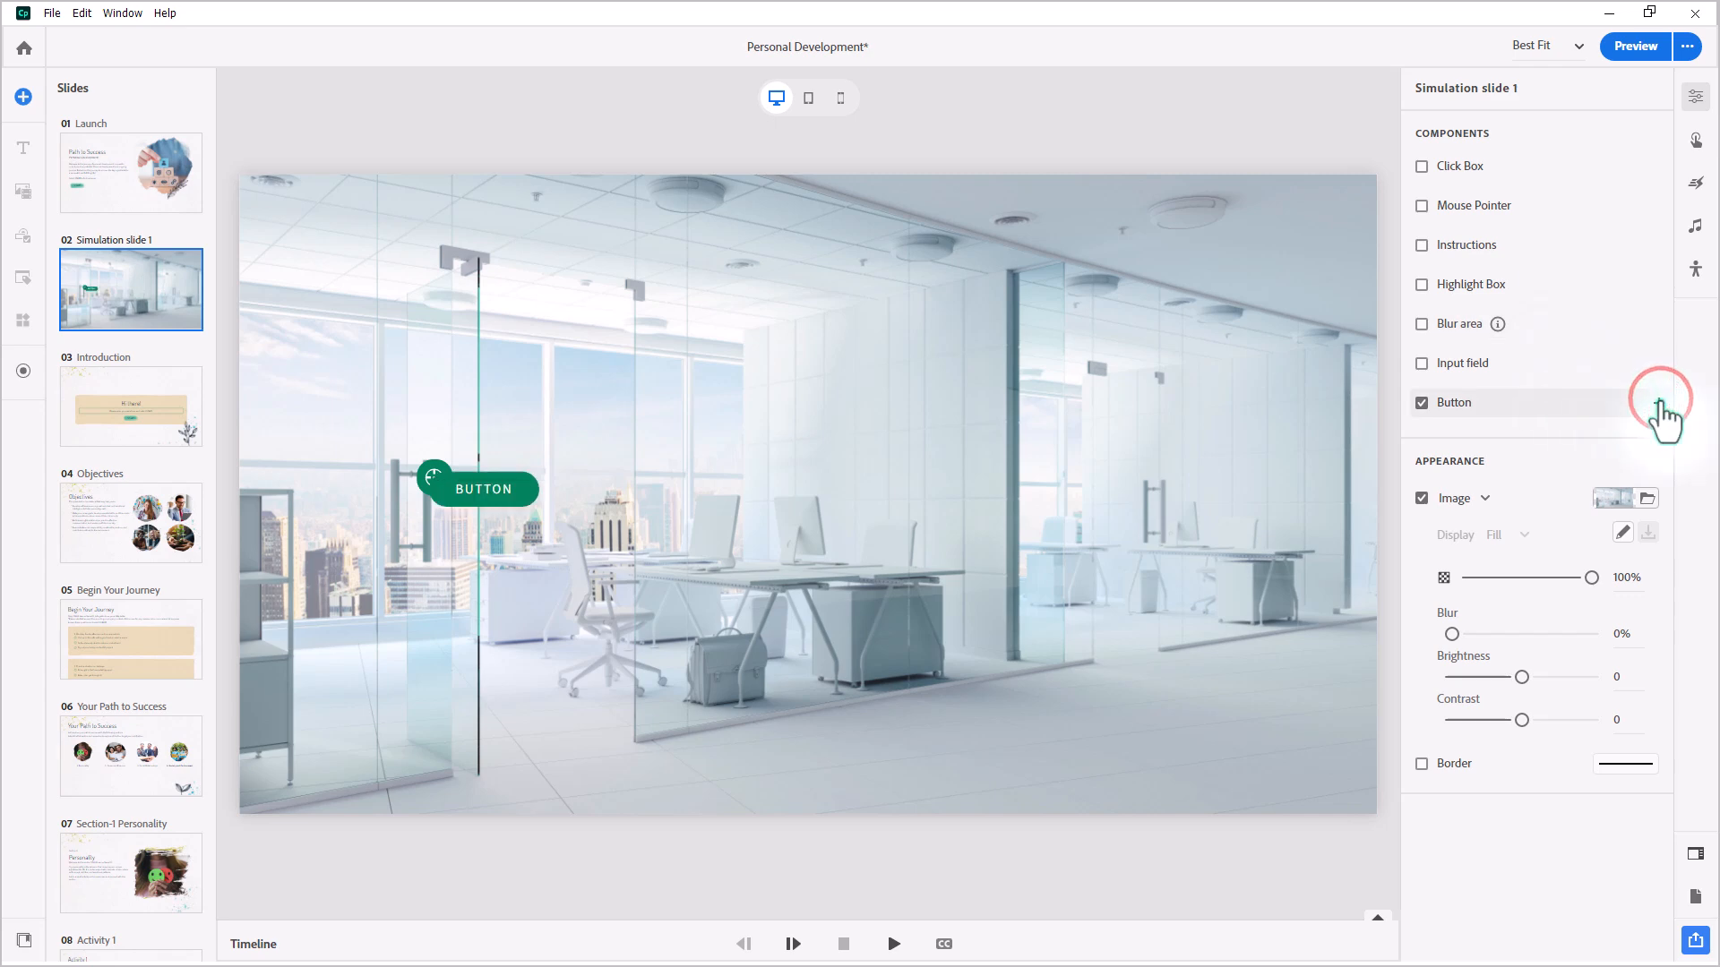
pyautogui.click(1661, 403)
pyautogui.click(1661, 401)
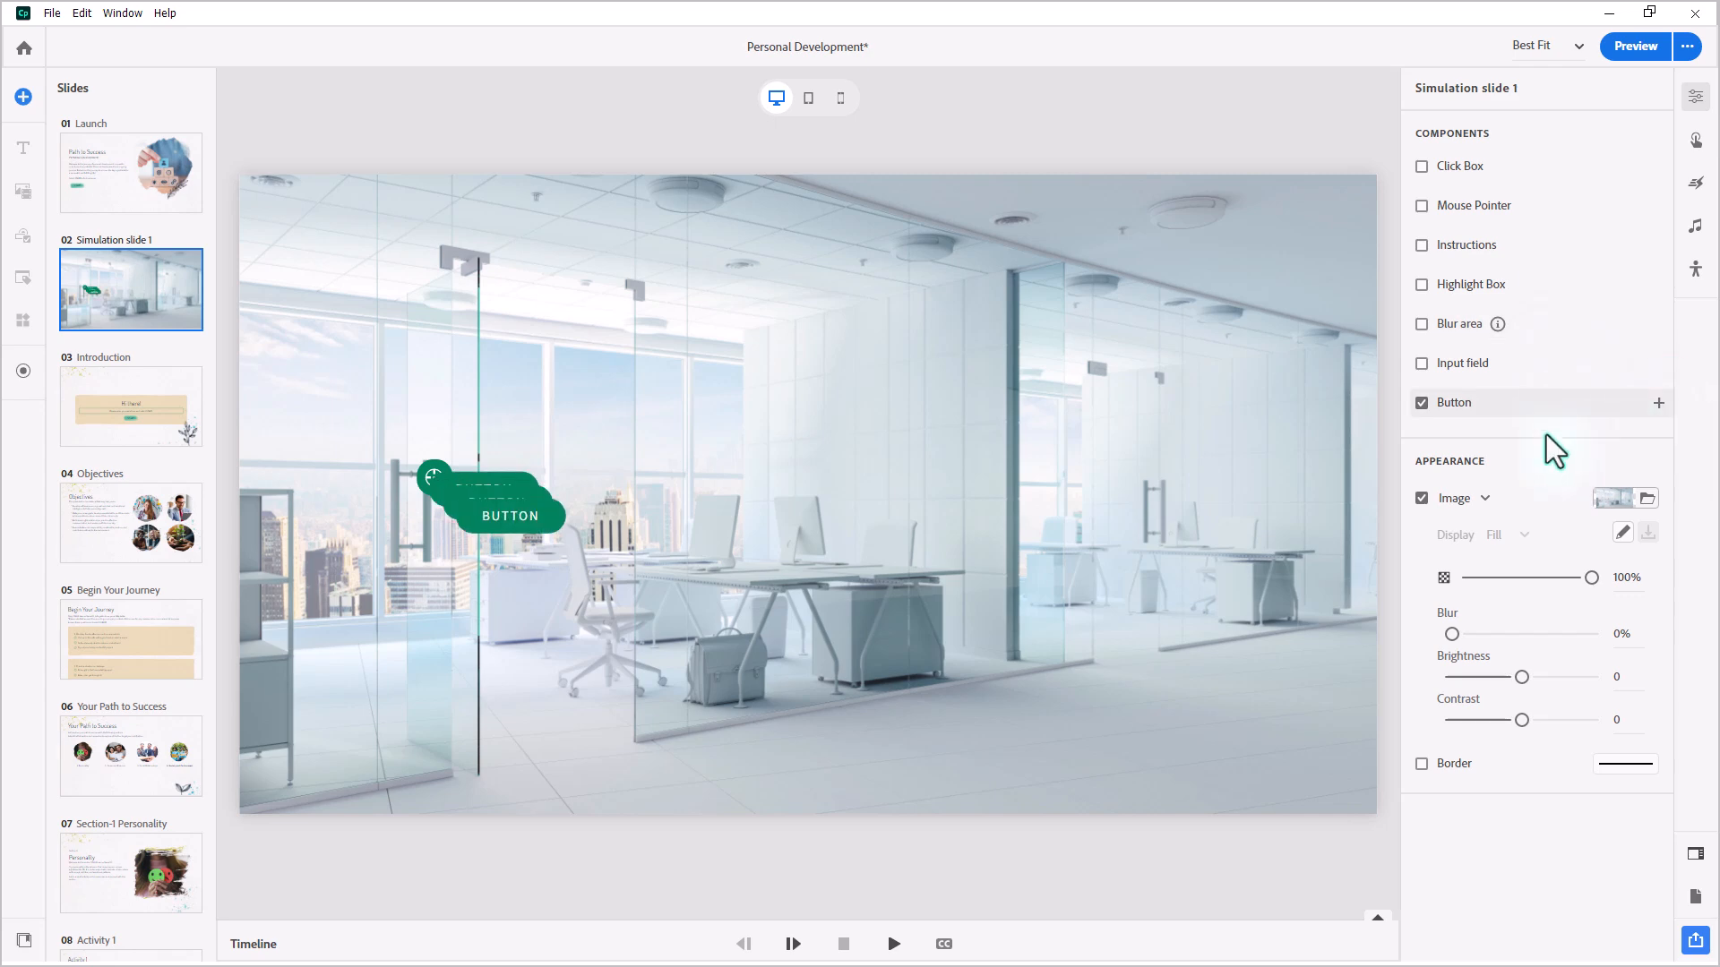
pyautogui.moveTo(524, 525); pyautogui.dragTo(1171, 502)
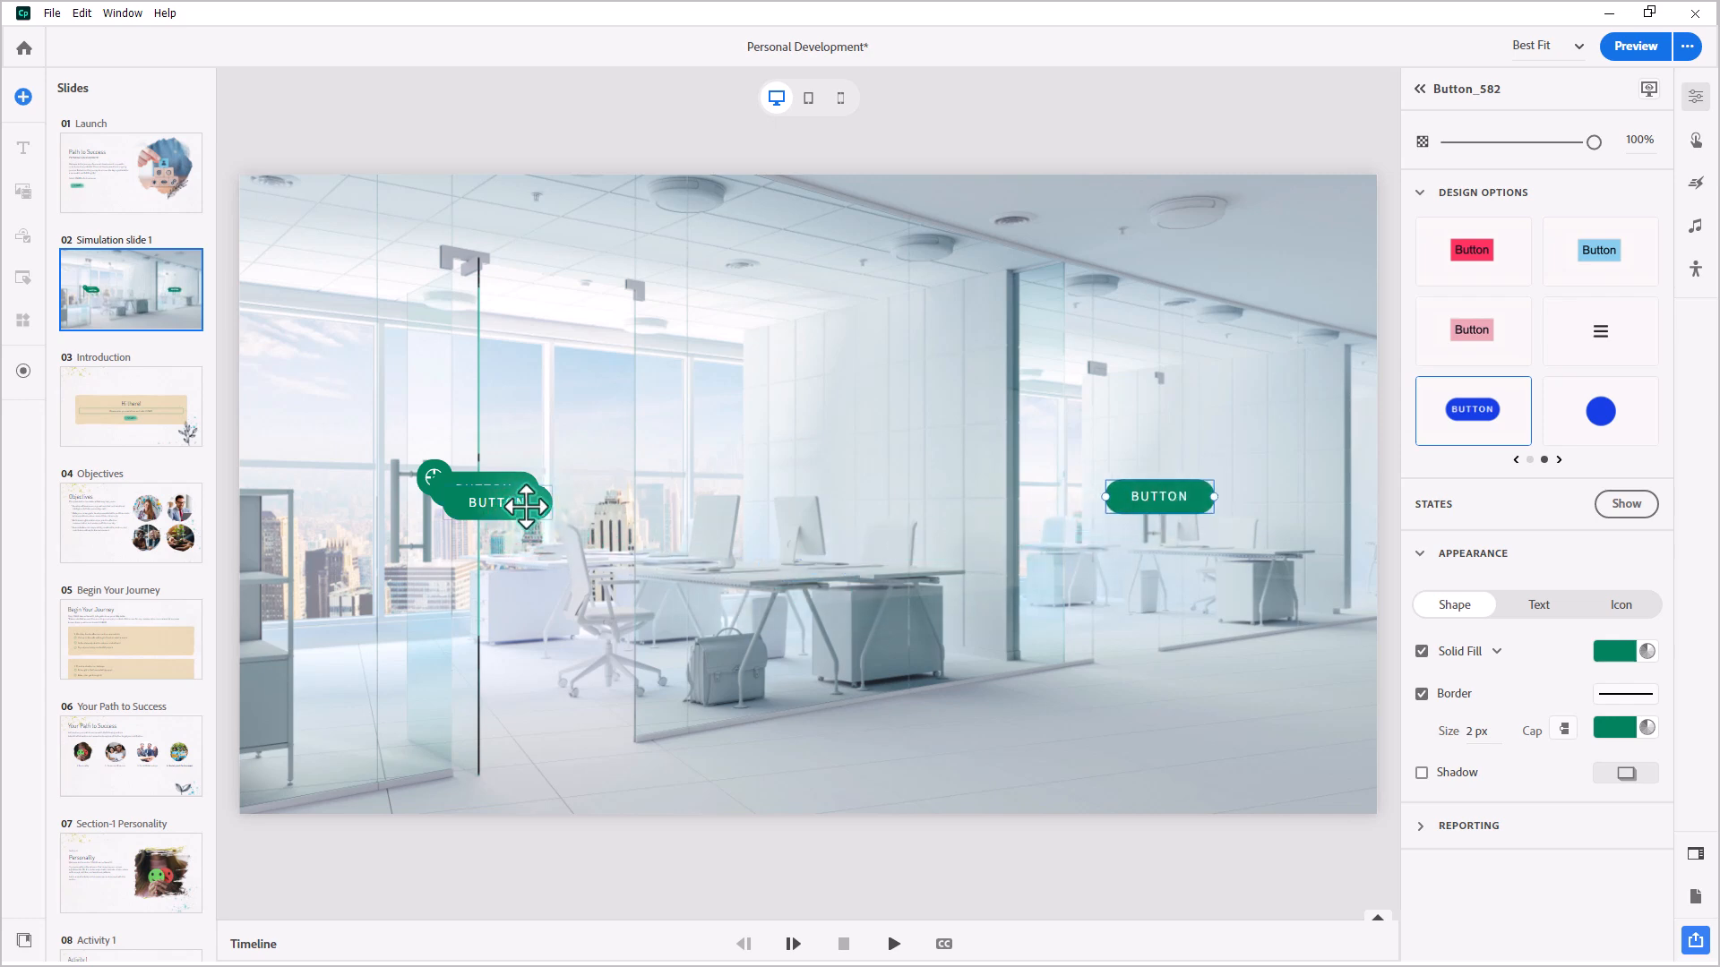
pyautogui.moveTo(525, 510); pyautogui.dragTo(1001, 497)
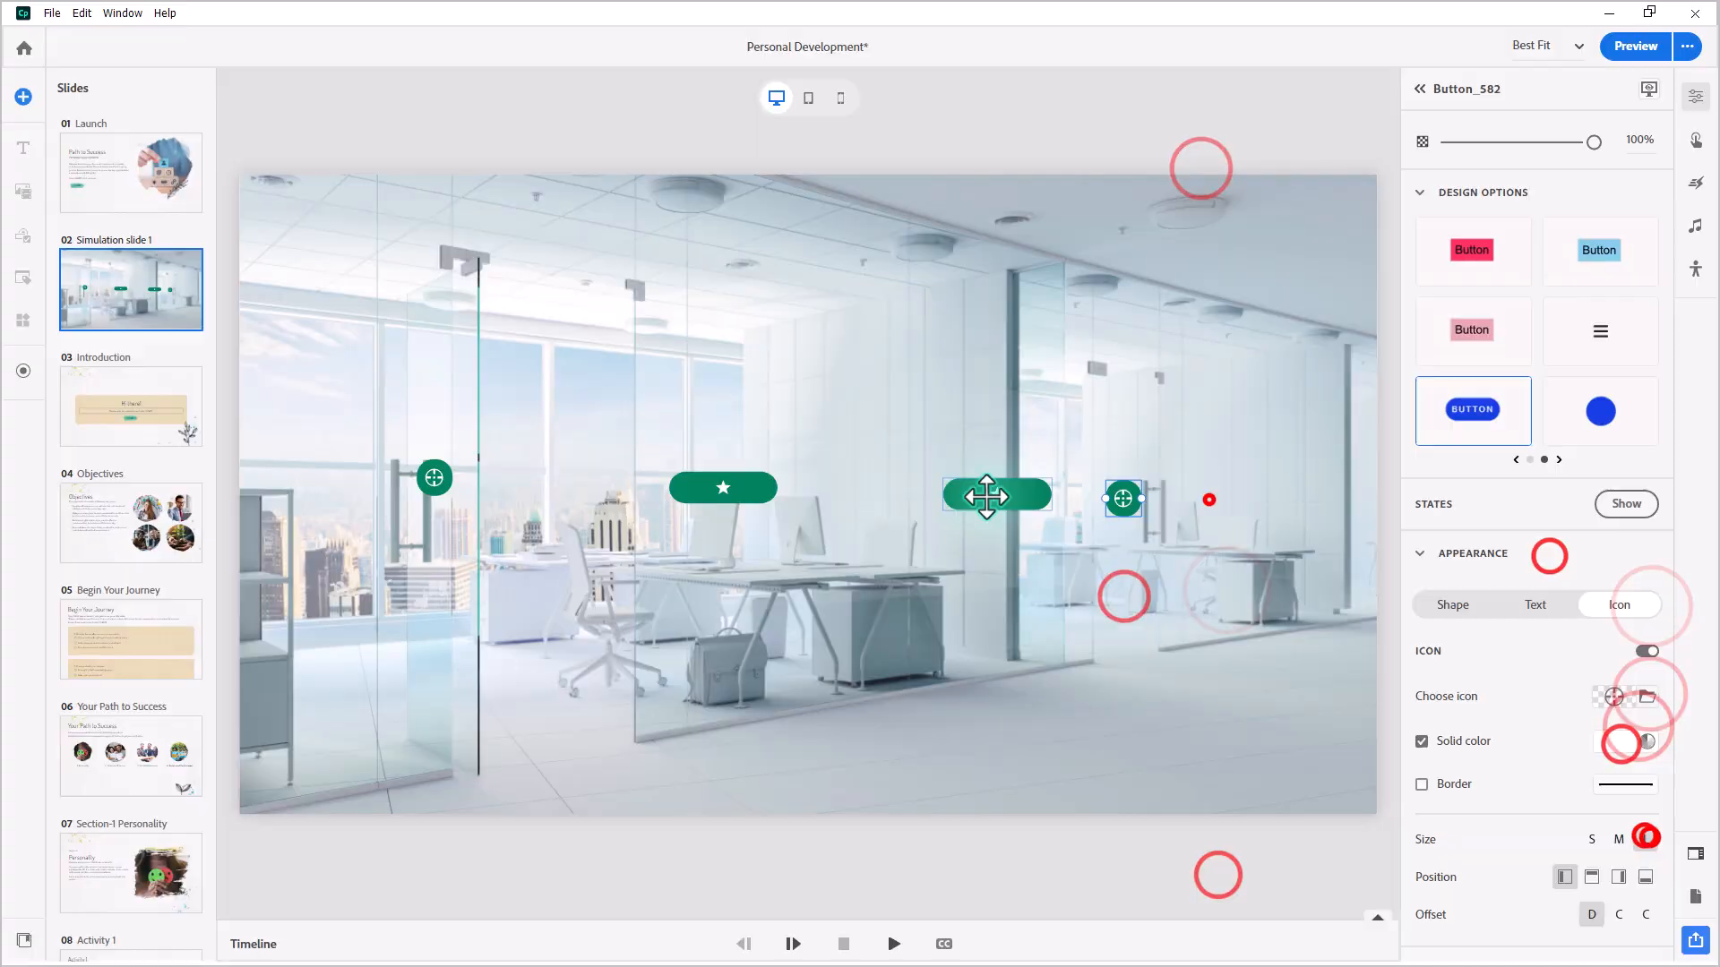
pyautogui.click(1646, 696)
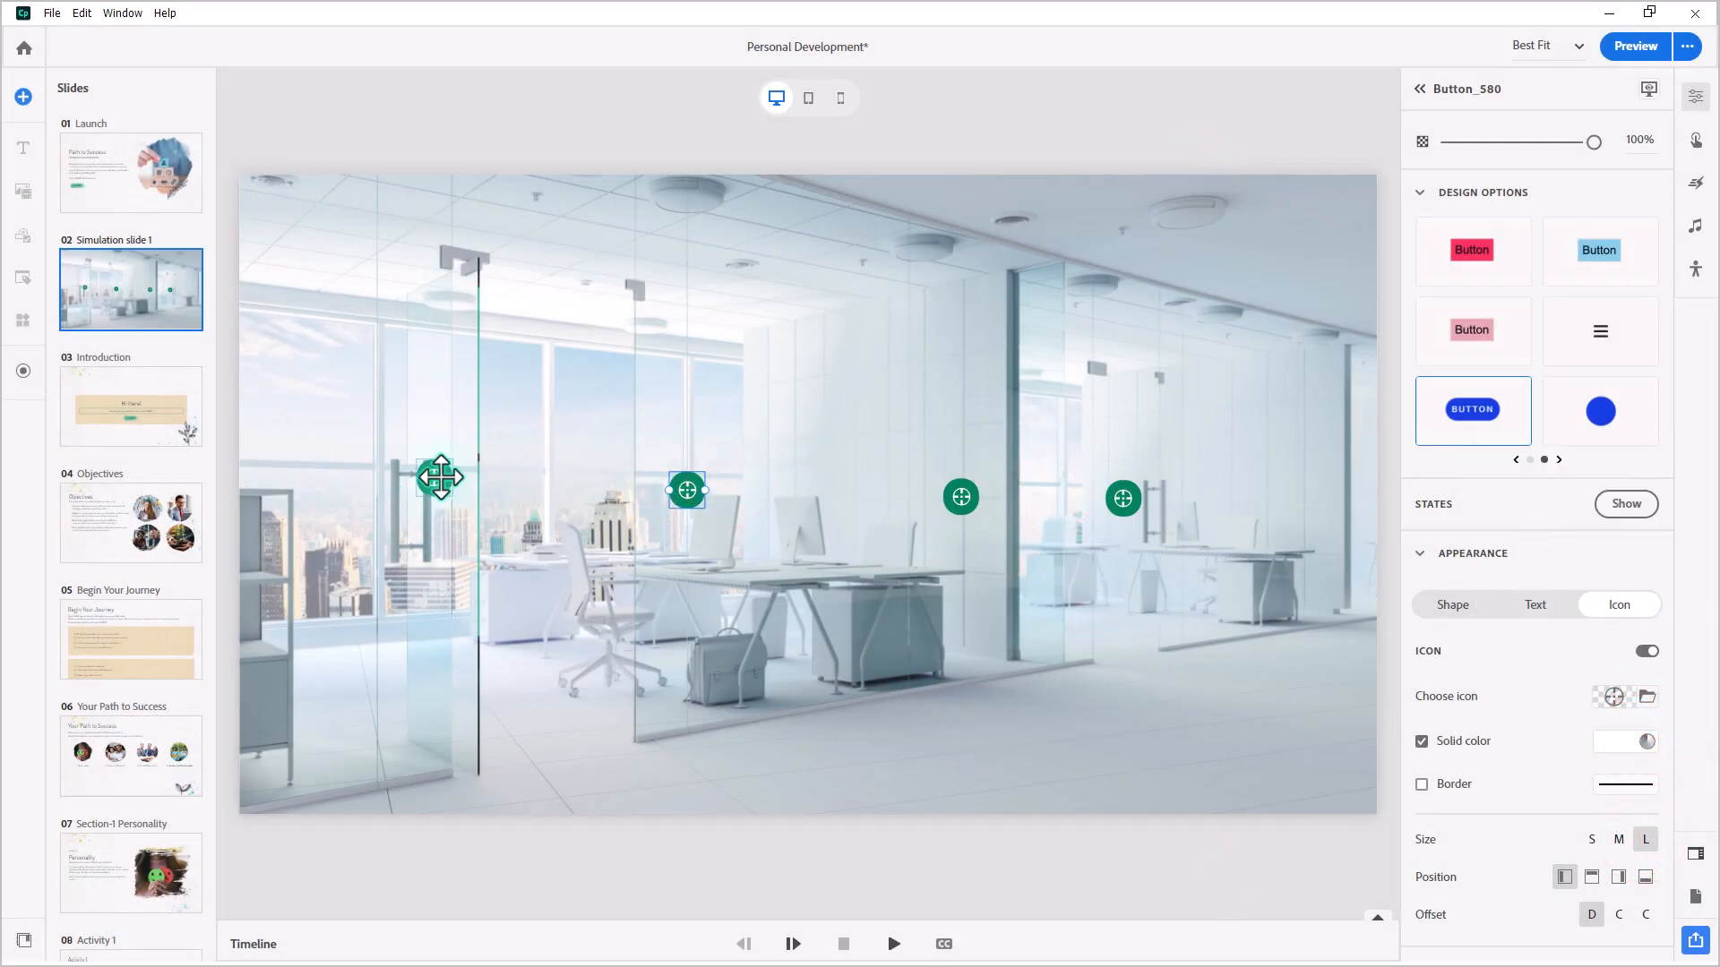
# Nudge the four hotspots so they sit aligned in a row at the same height
pyautogui.moveTo(442, 477); pyautogui.dragTo(533, 493)
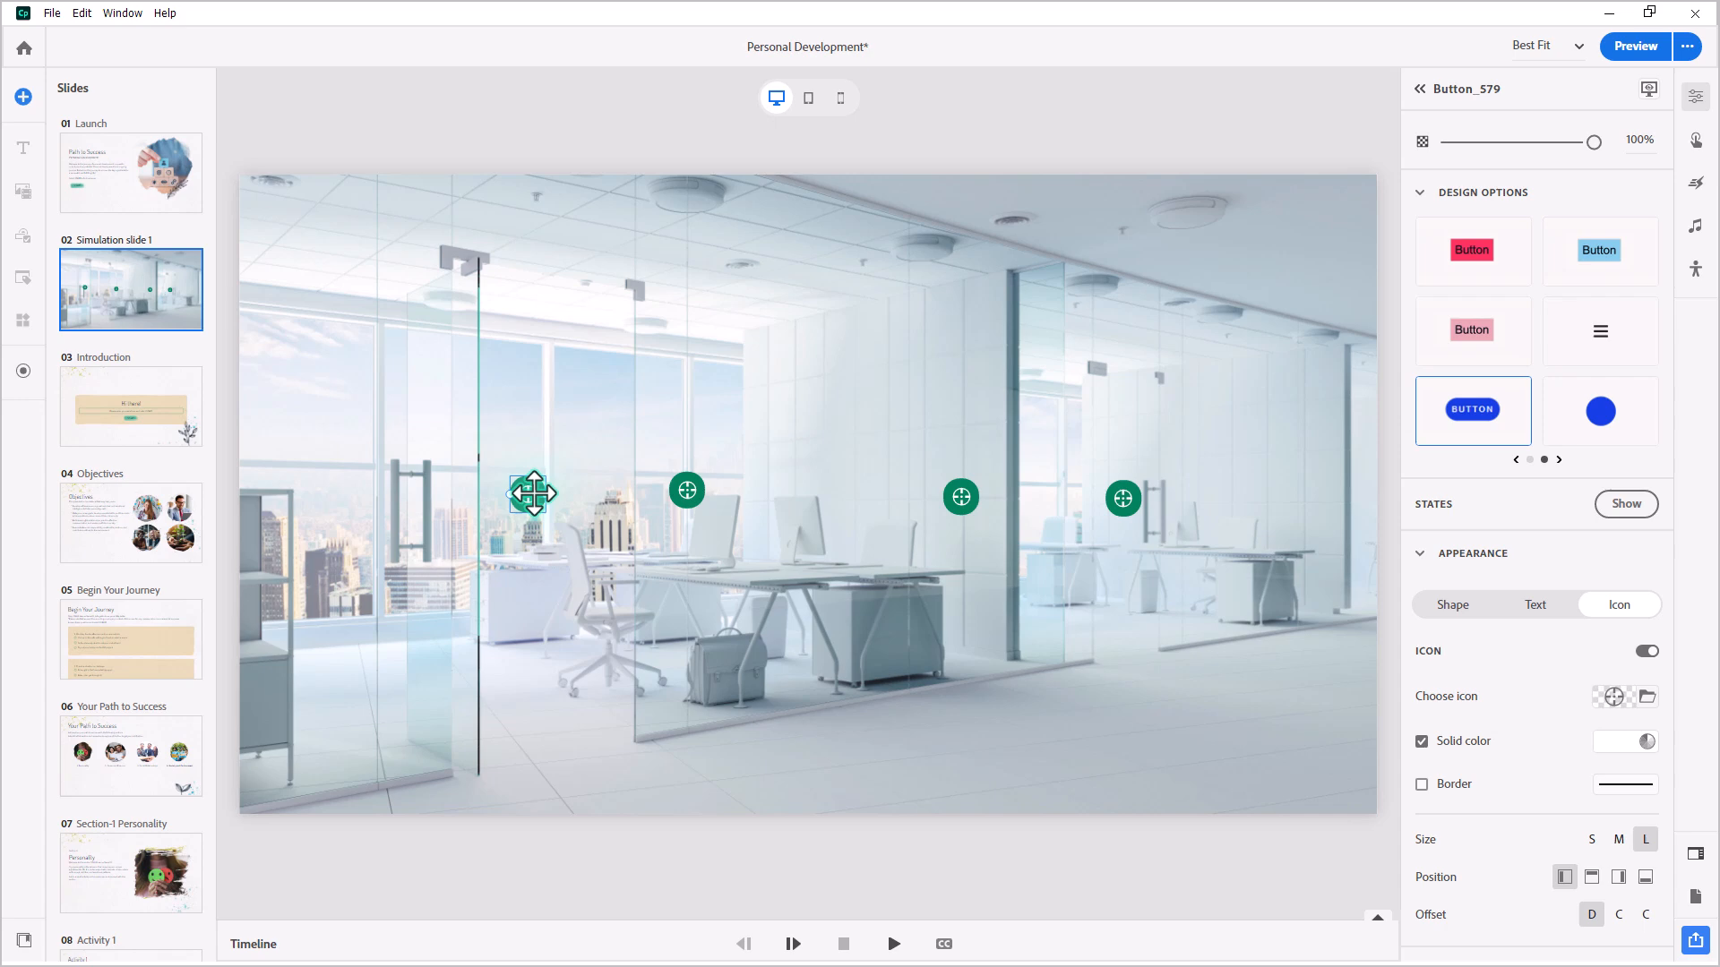
pyautogui.click(962, 497)
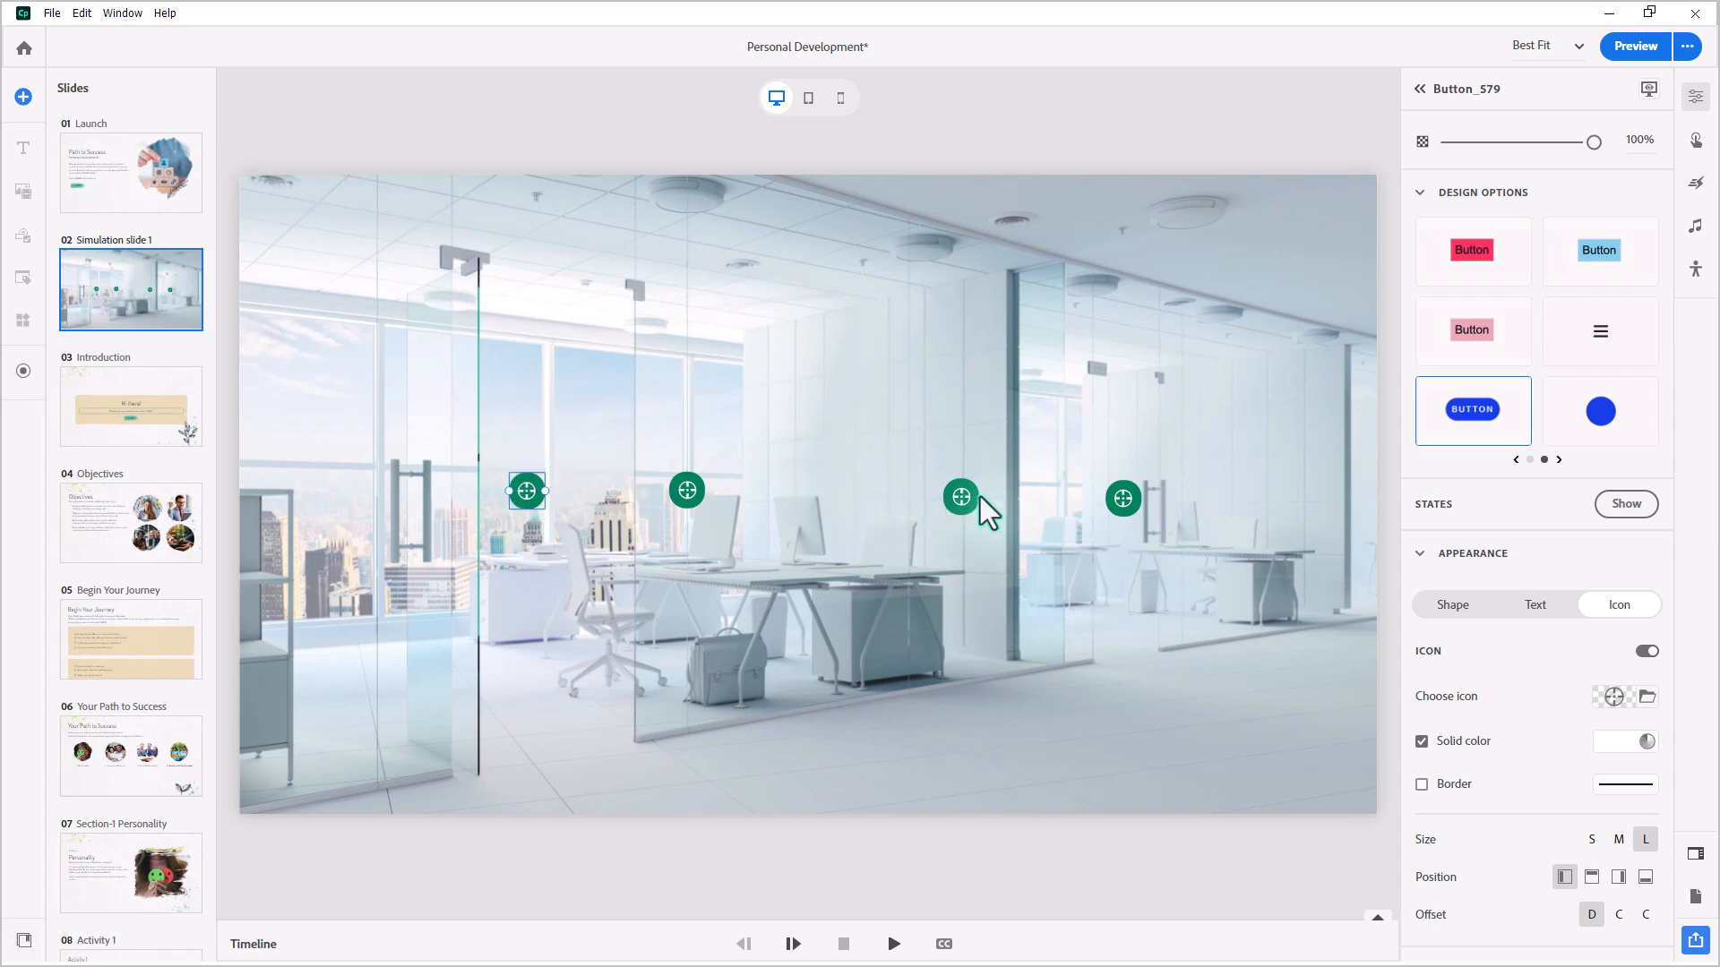
pyautogui.moveTo(962, 497)
pyautogui.mouseDown()
pyautogui.moveTo(892, 491)
pyautogui.moveTo(908, 490)
pyautogui.mouseUp()
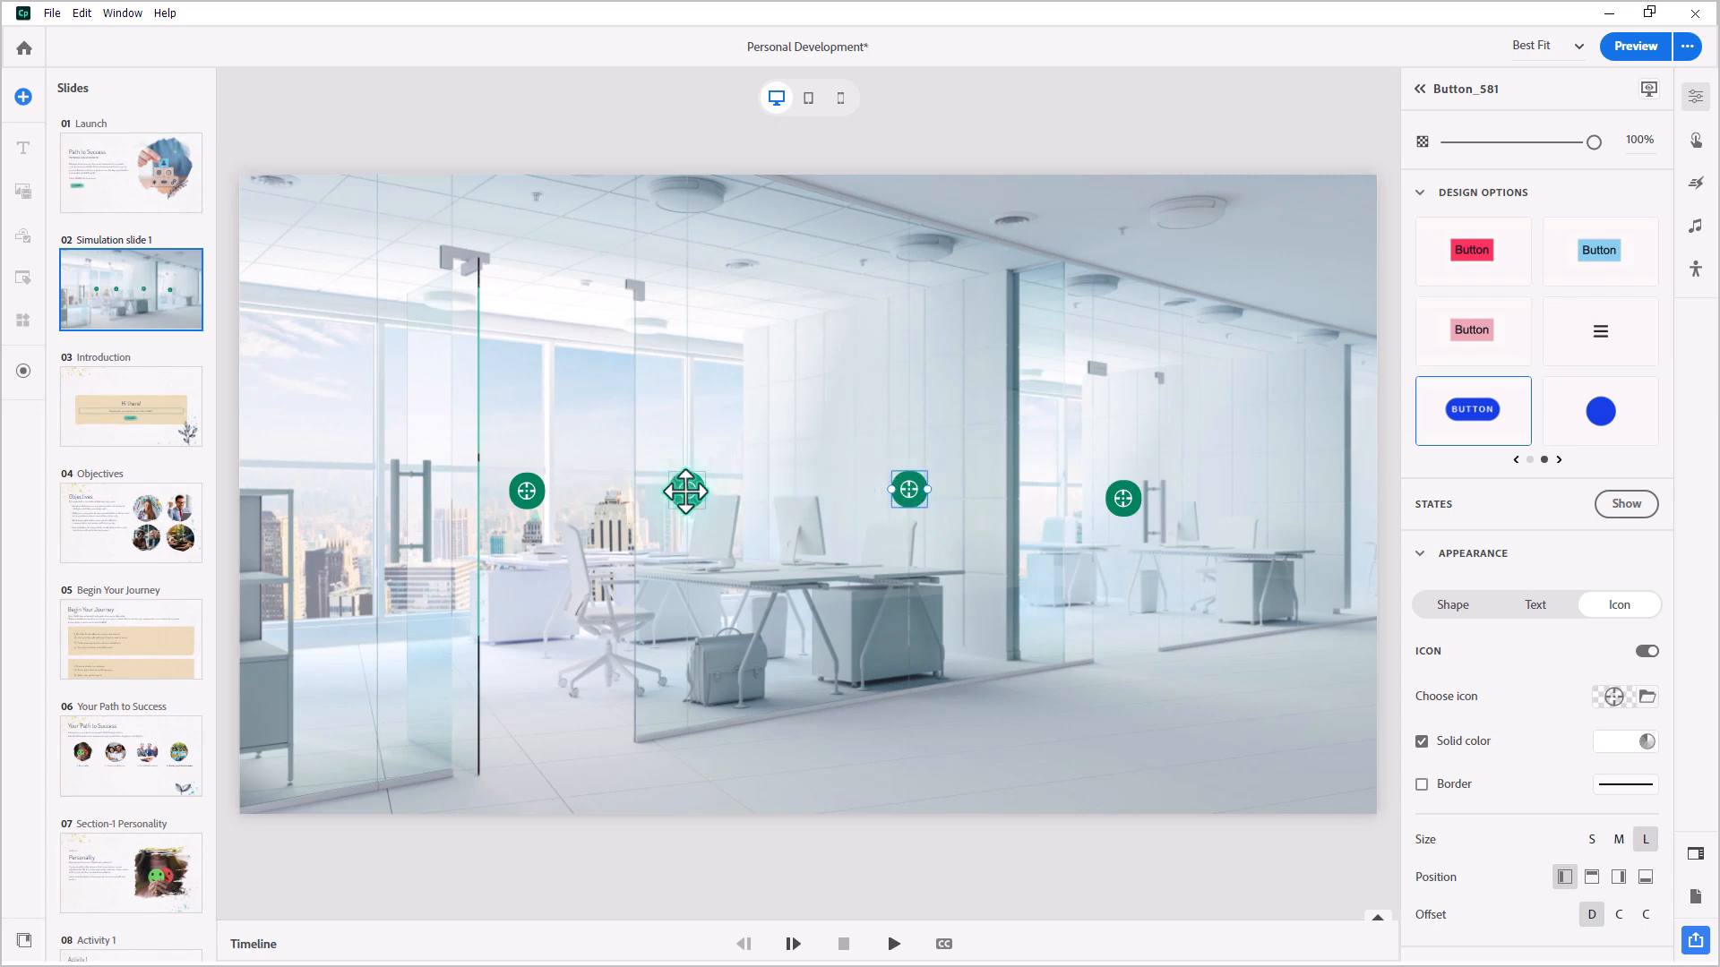
pyautogui.moveTo(685, 491); pyautogui.dragTo(714, 490)
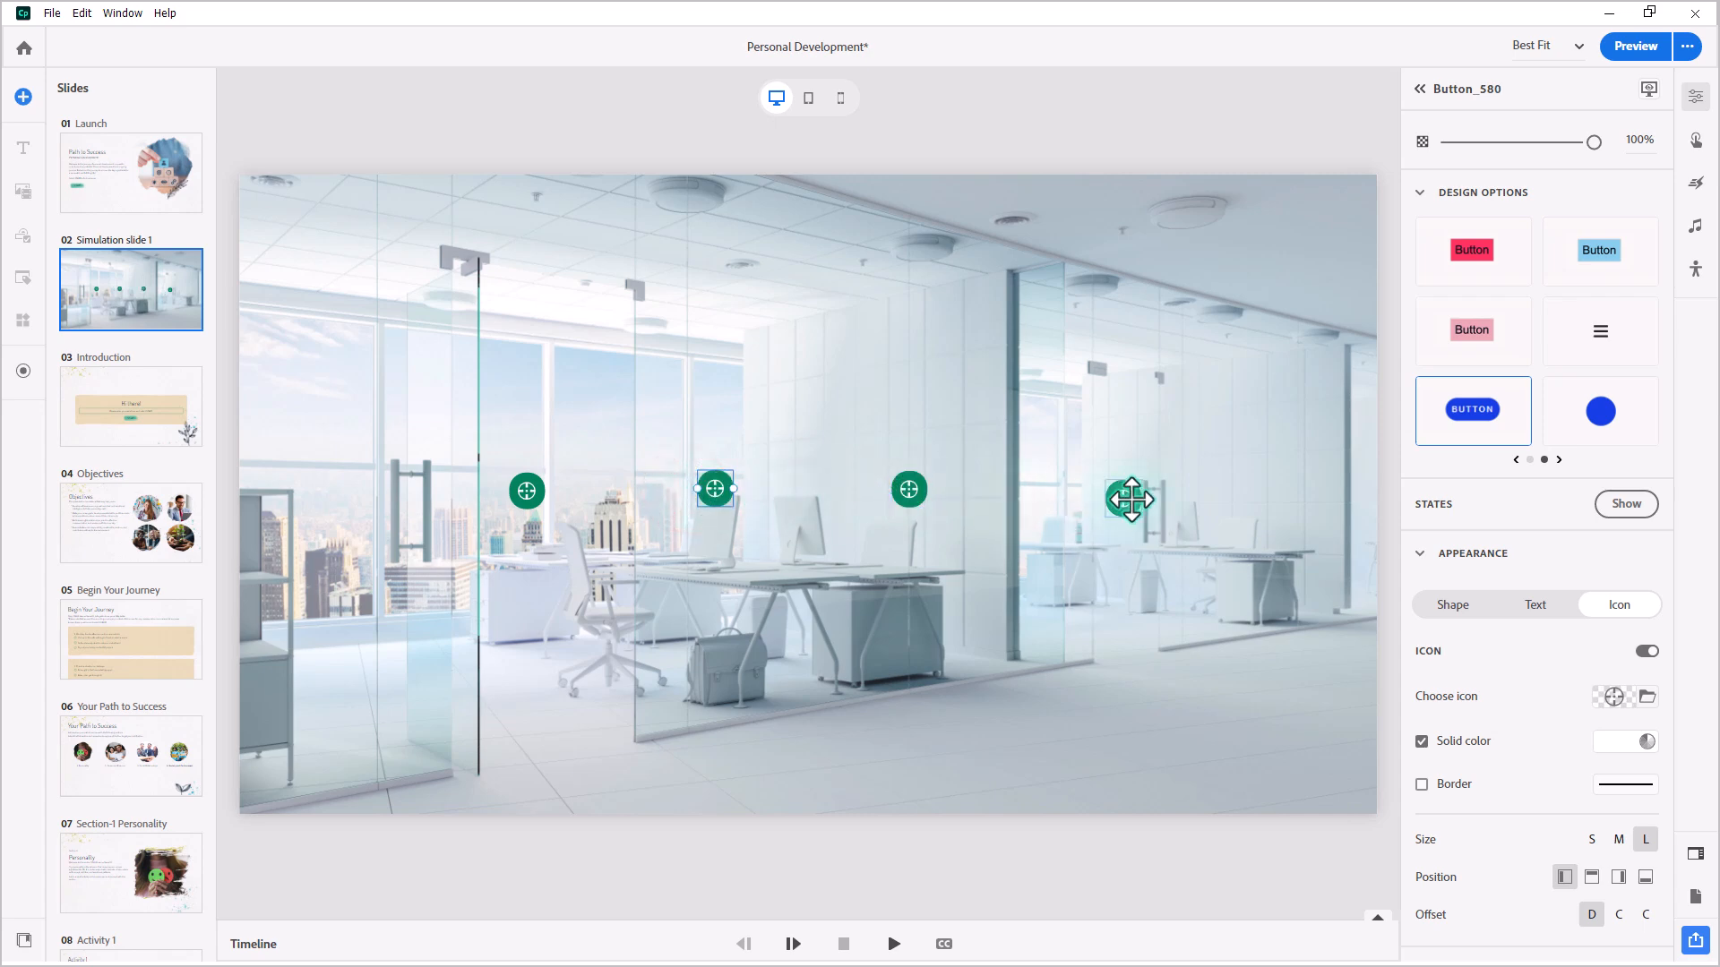
pyautogui.moveTo(1131, 500); pyautogui.dragTo(1114, 490)
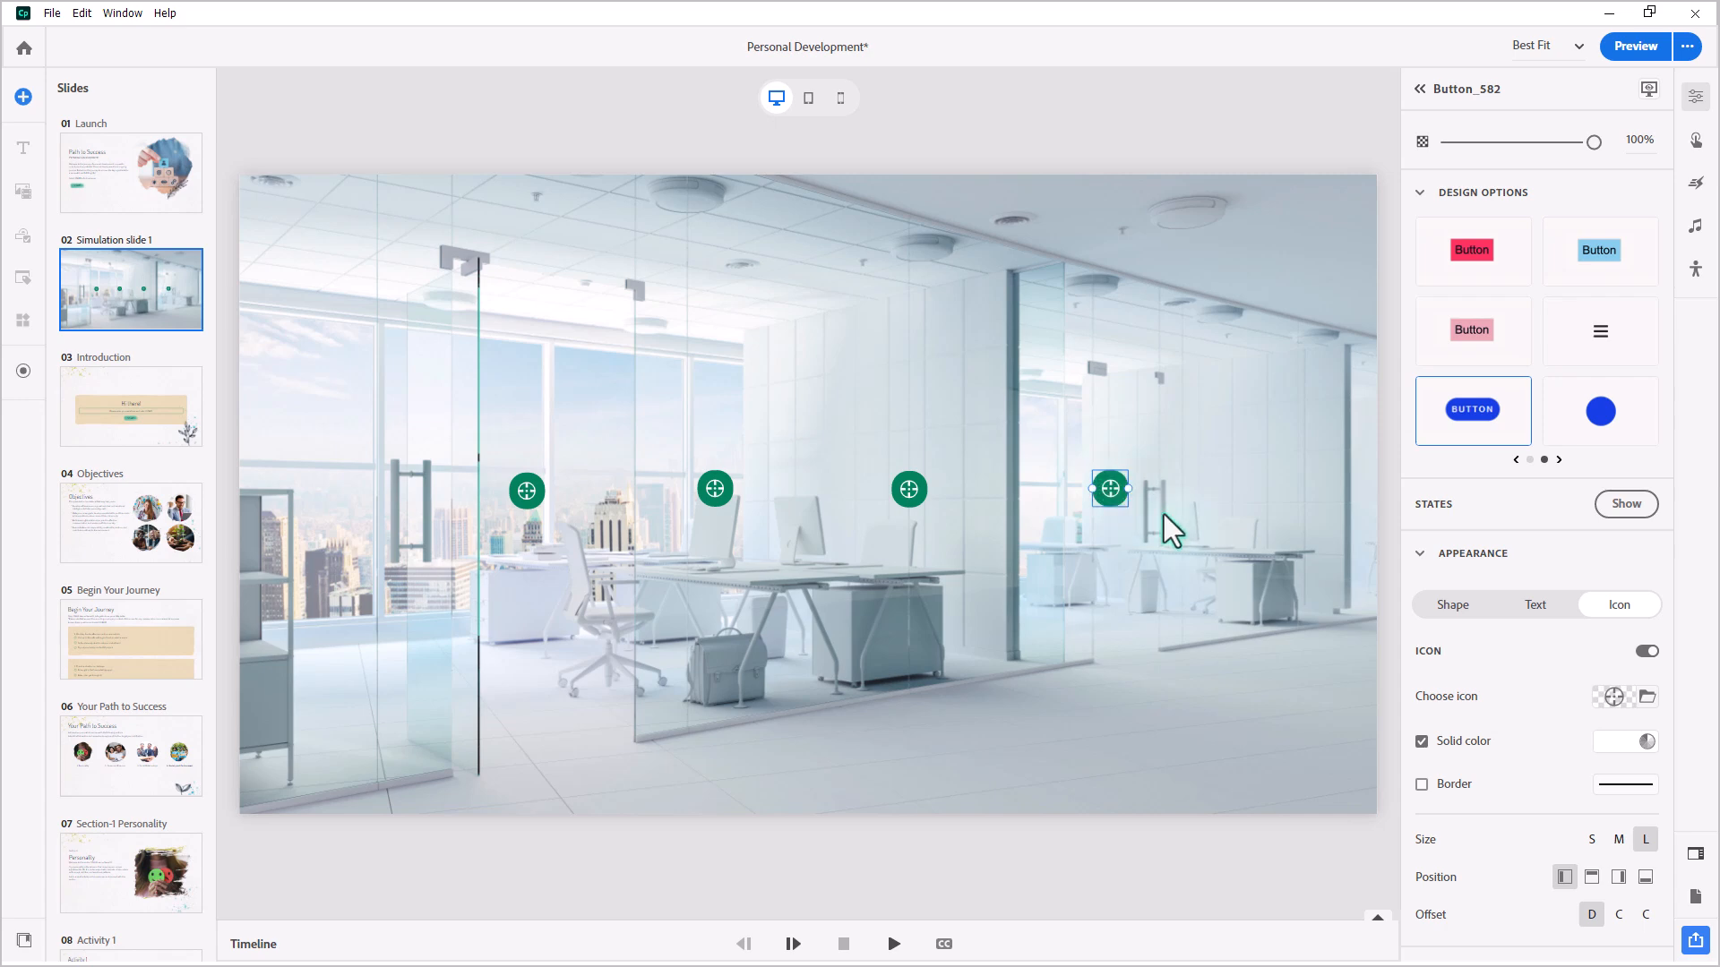
pyautogui.click(808, 98)
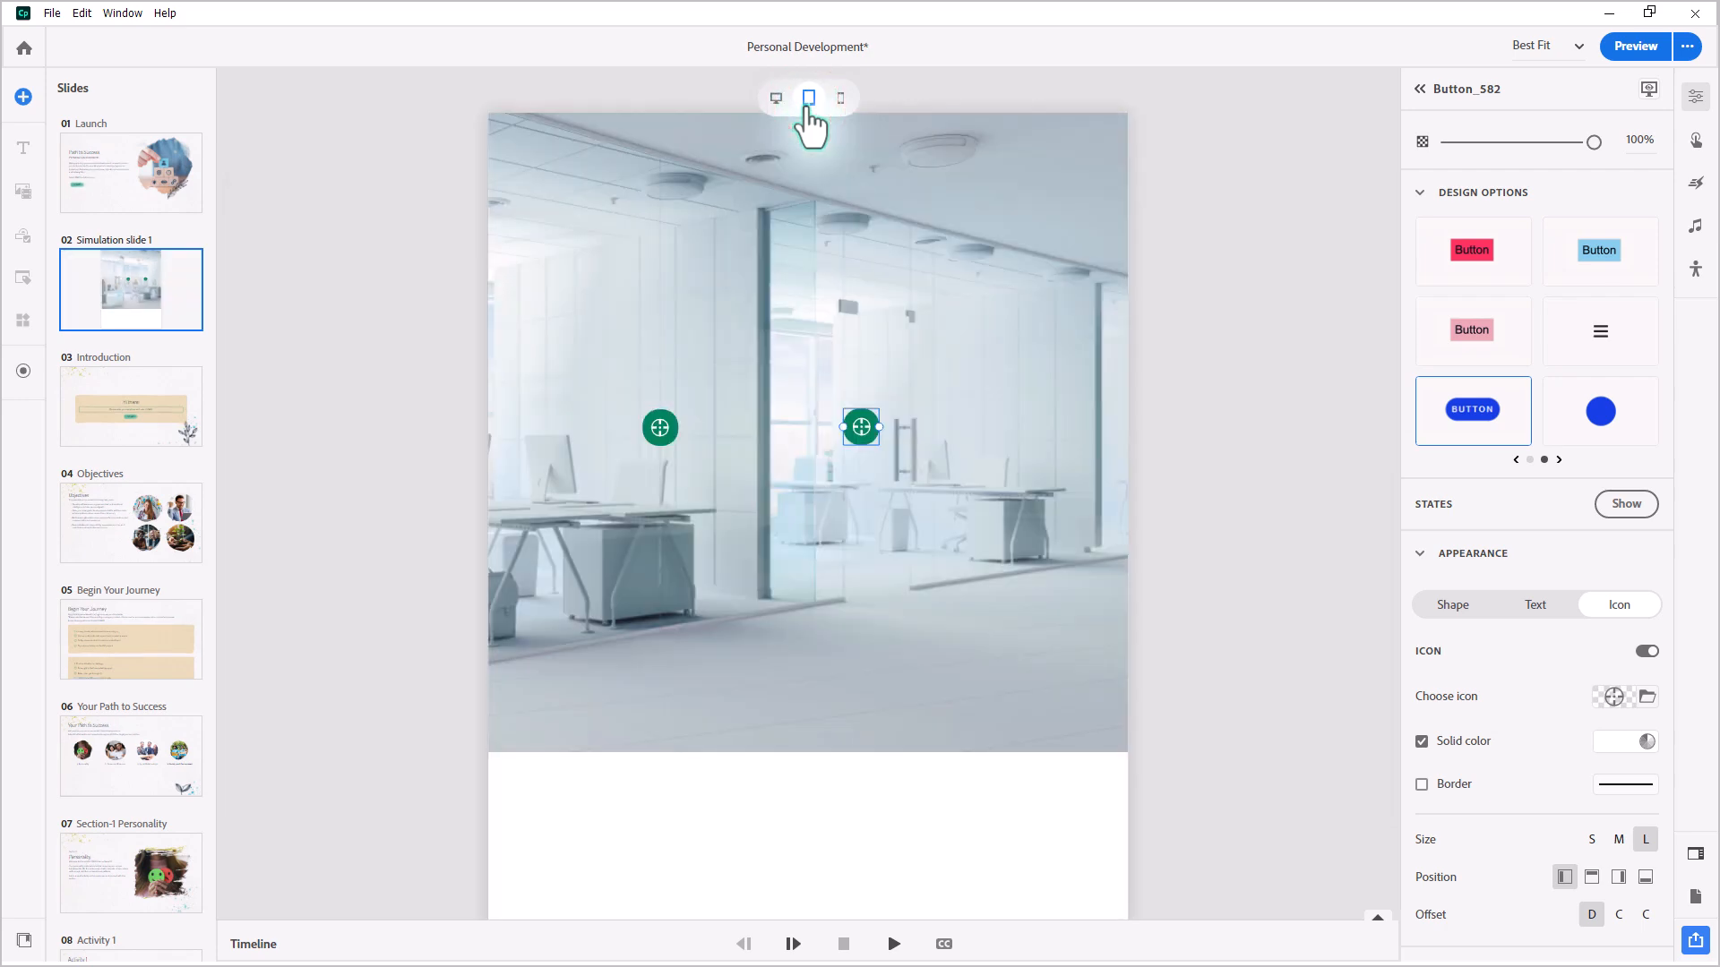
pyautogui.click(840, 99)
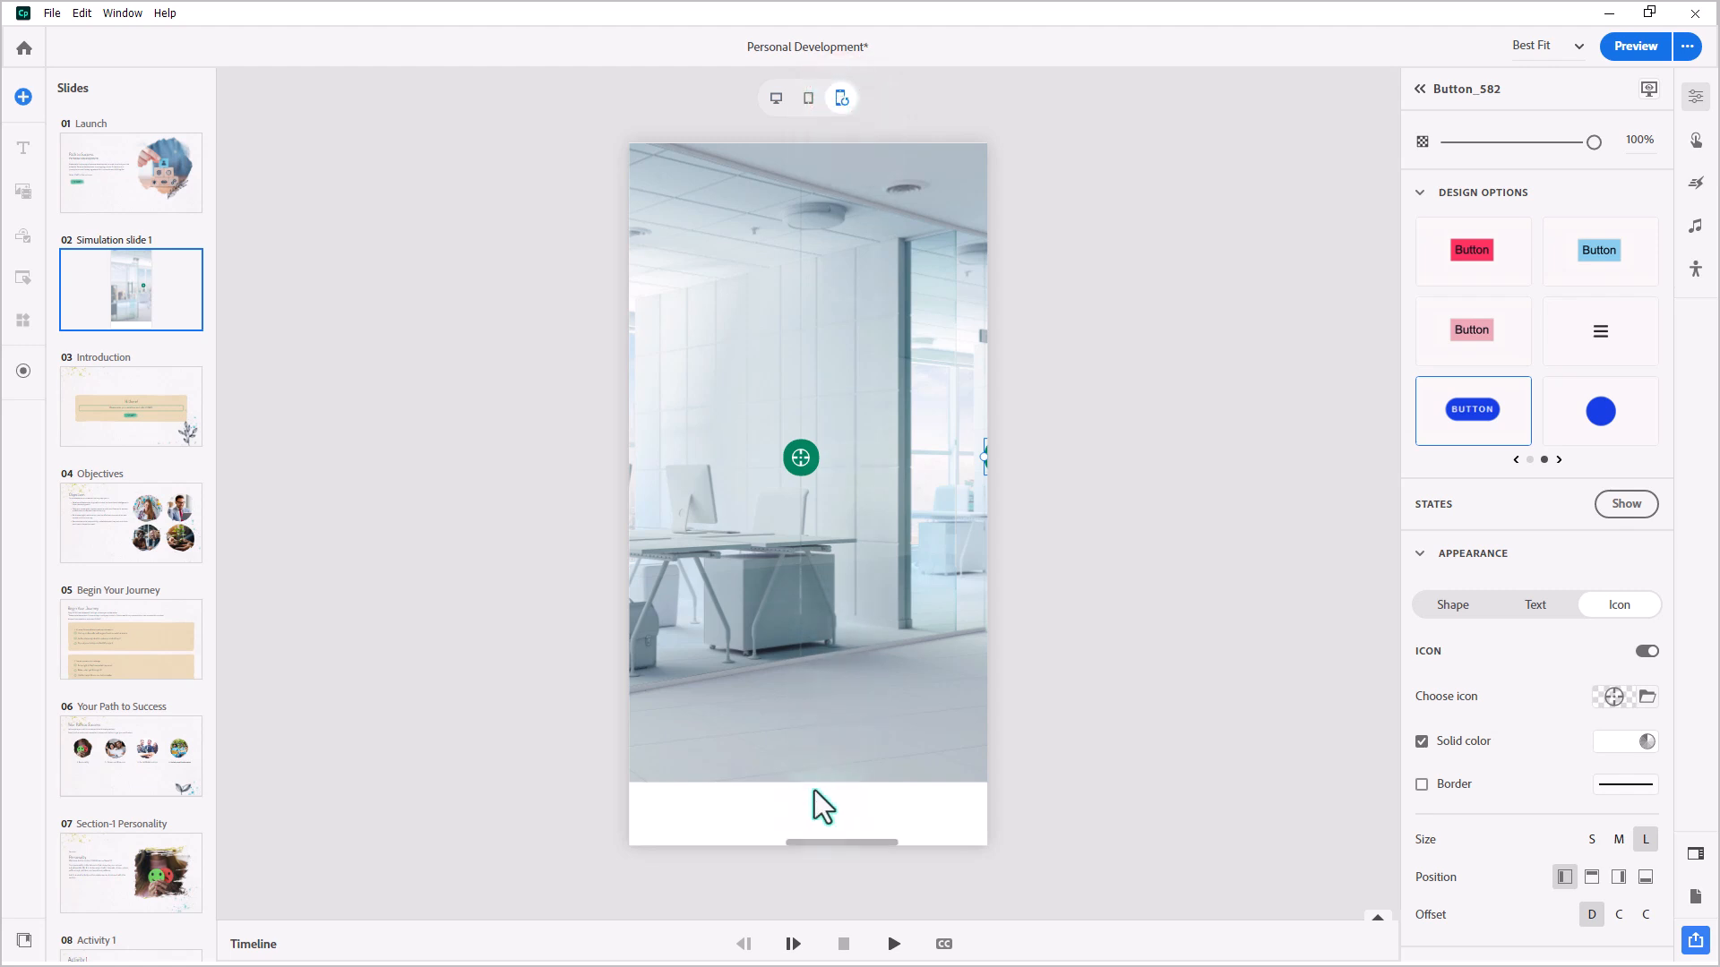
pyautogui.moveTo(822, 843)
pyautogui.mouseDown()
pyautogui.moveTo(845, 847)
pyautogui.moveTo(687, 842)
pyautogui.mouseUp()
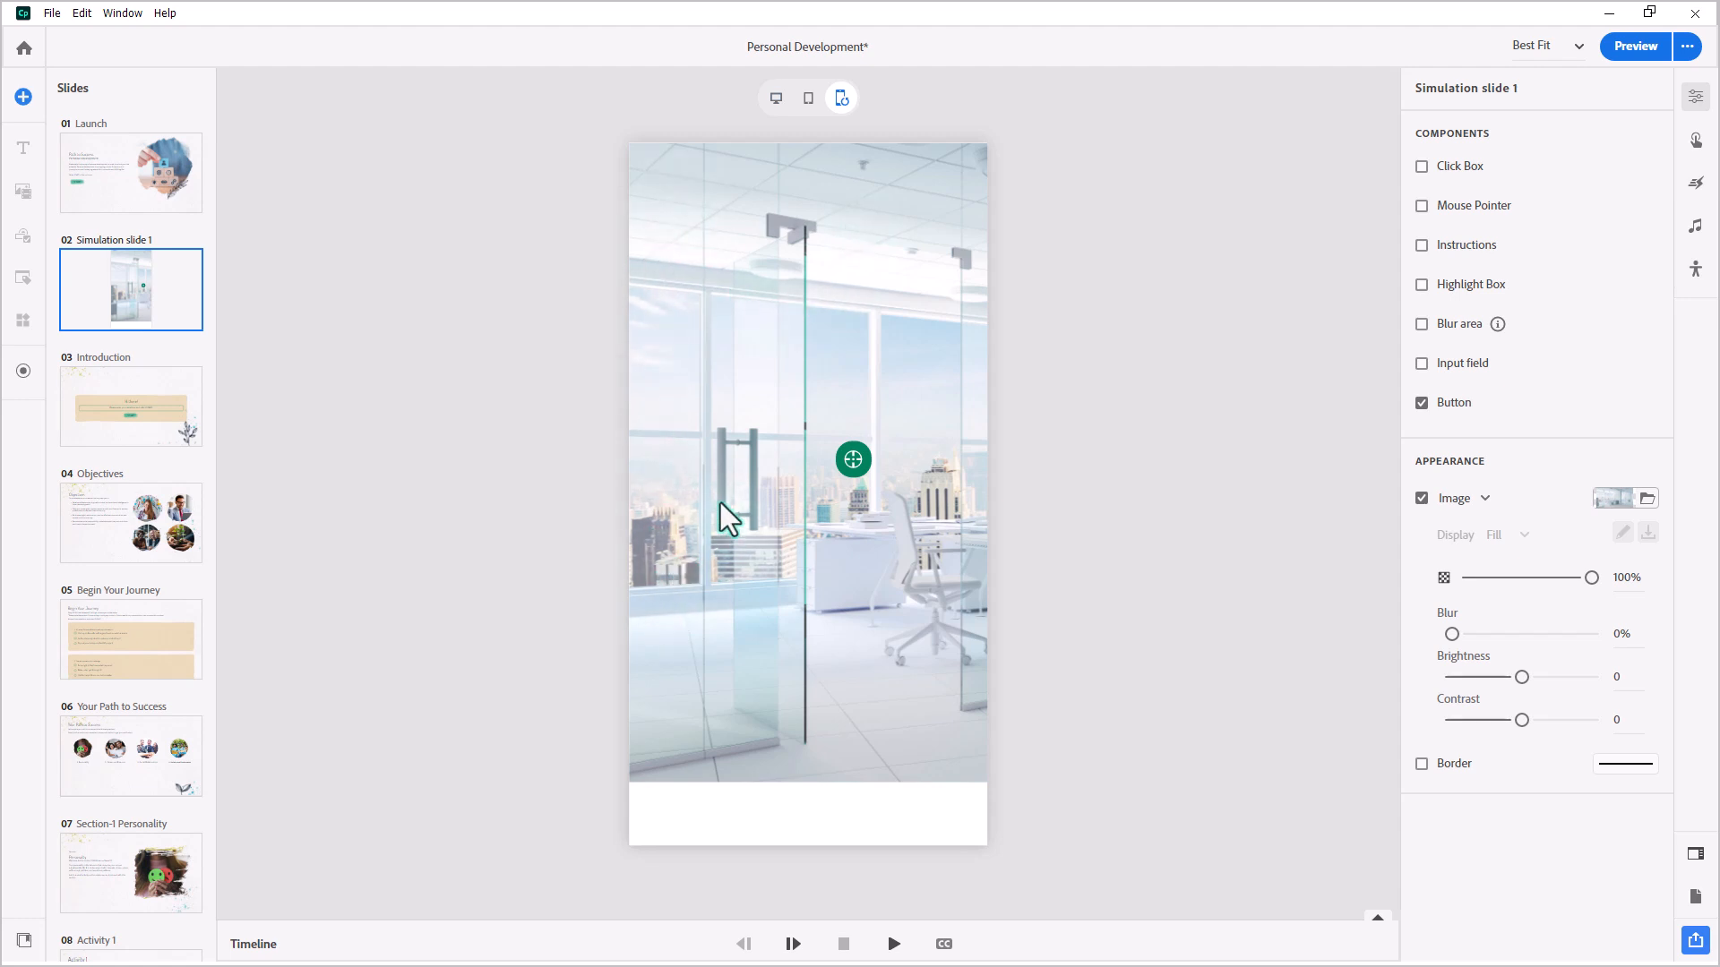
pyautogui.click(706, 724)
pyautogui.click(776, 793)
pyautogui.click(775, 96)
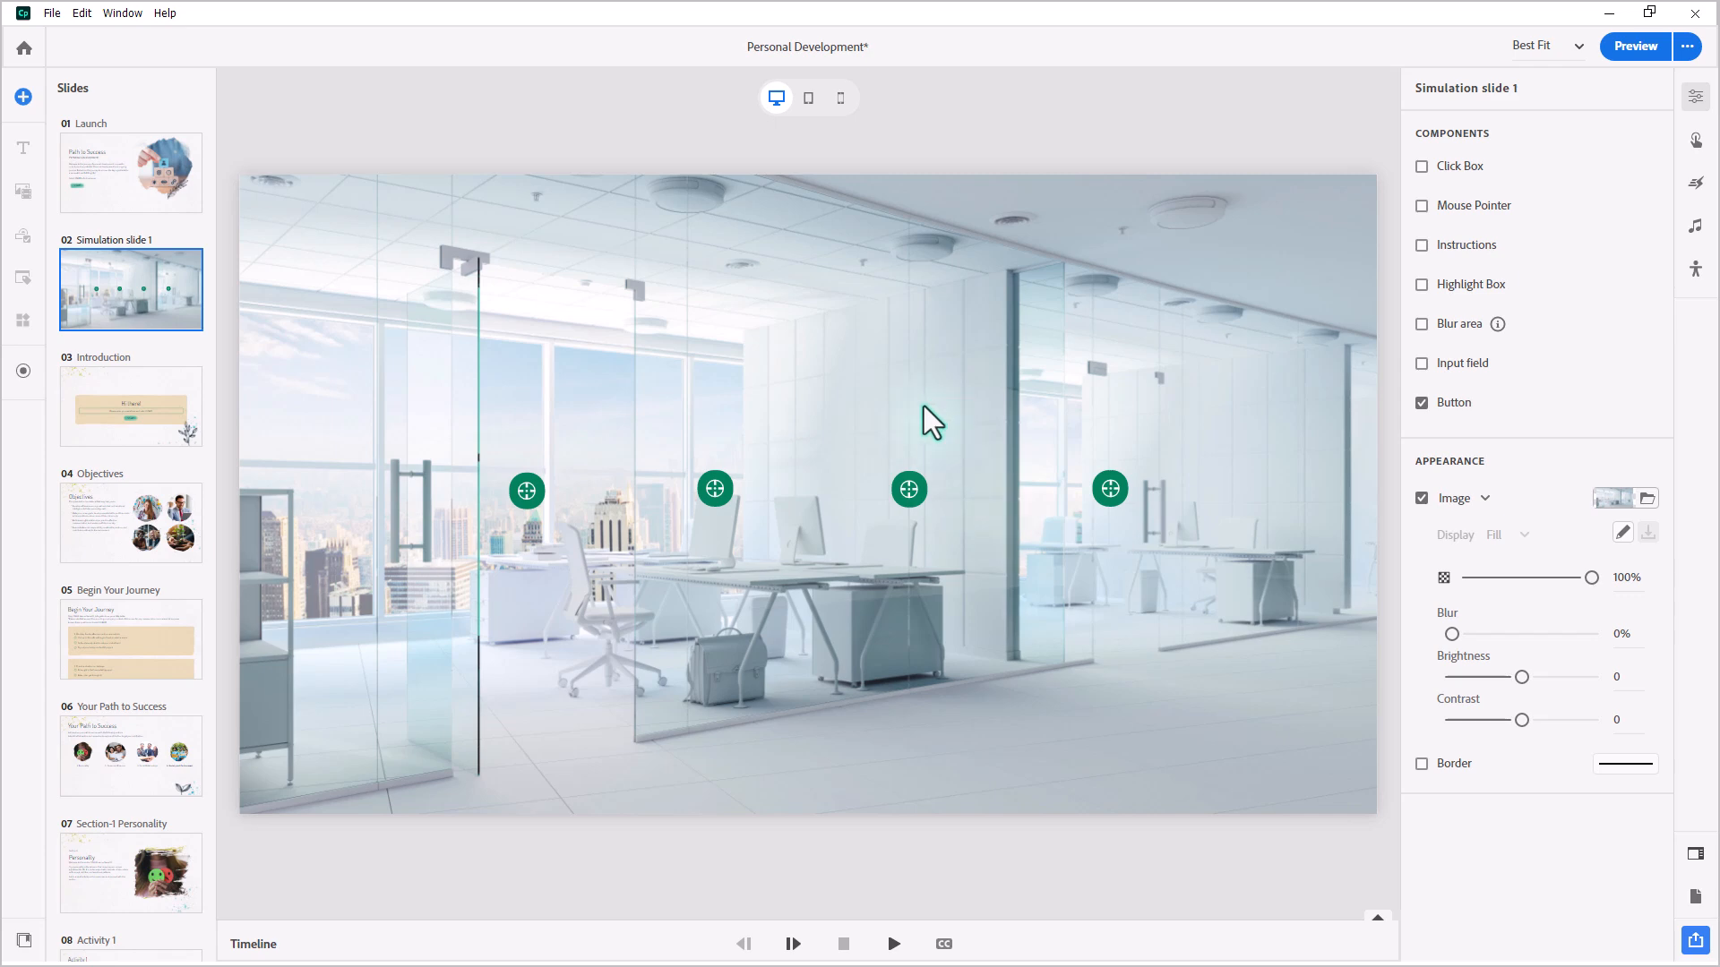
# Add an Instructions box, paste the strengths-and-values sentence, and place it below the first hotspot
pyautogui.click(1421, 244)
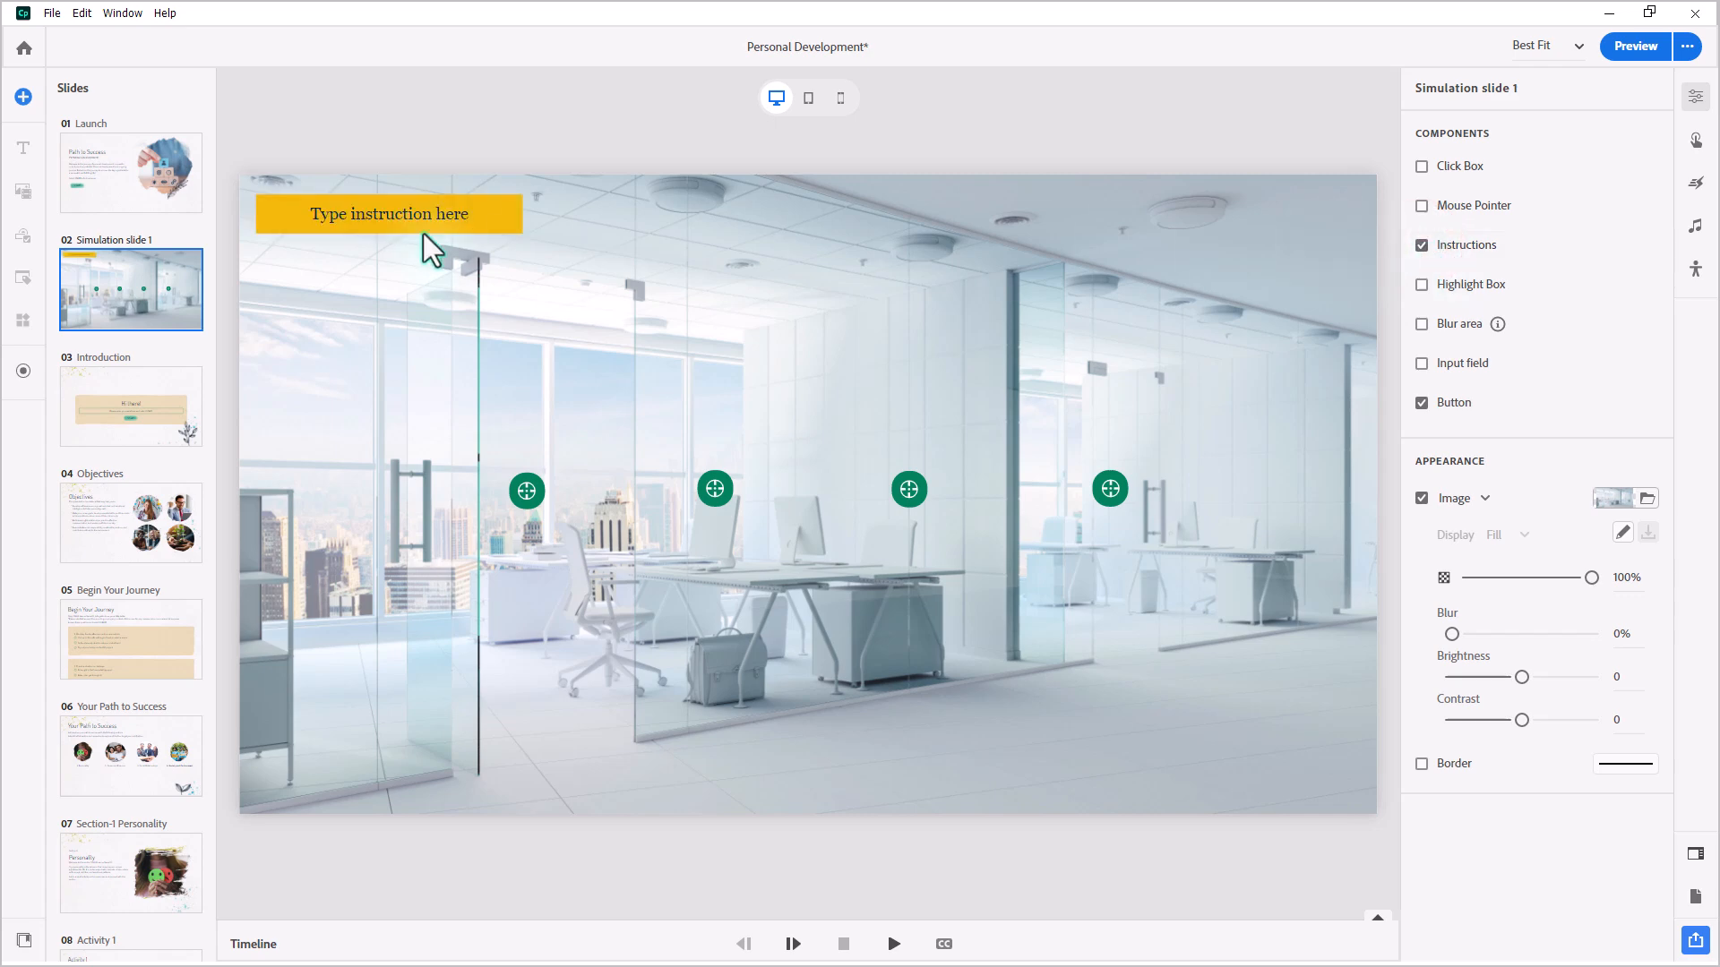
pyautogui.click(362, 221)
pyautogui.doubleClick(367, 220)
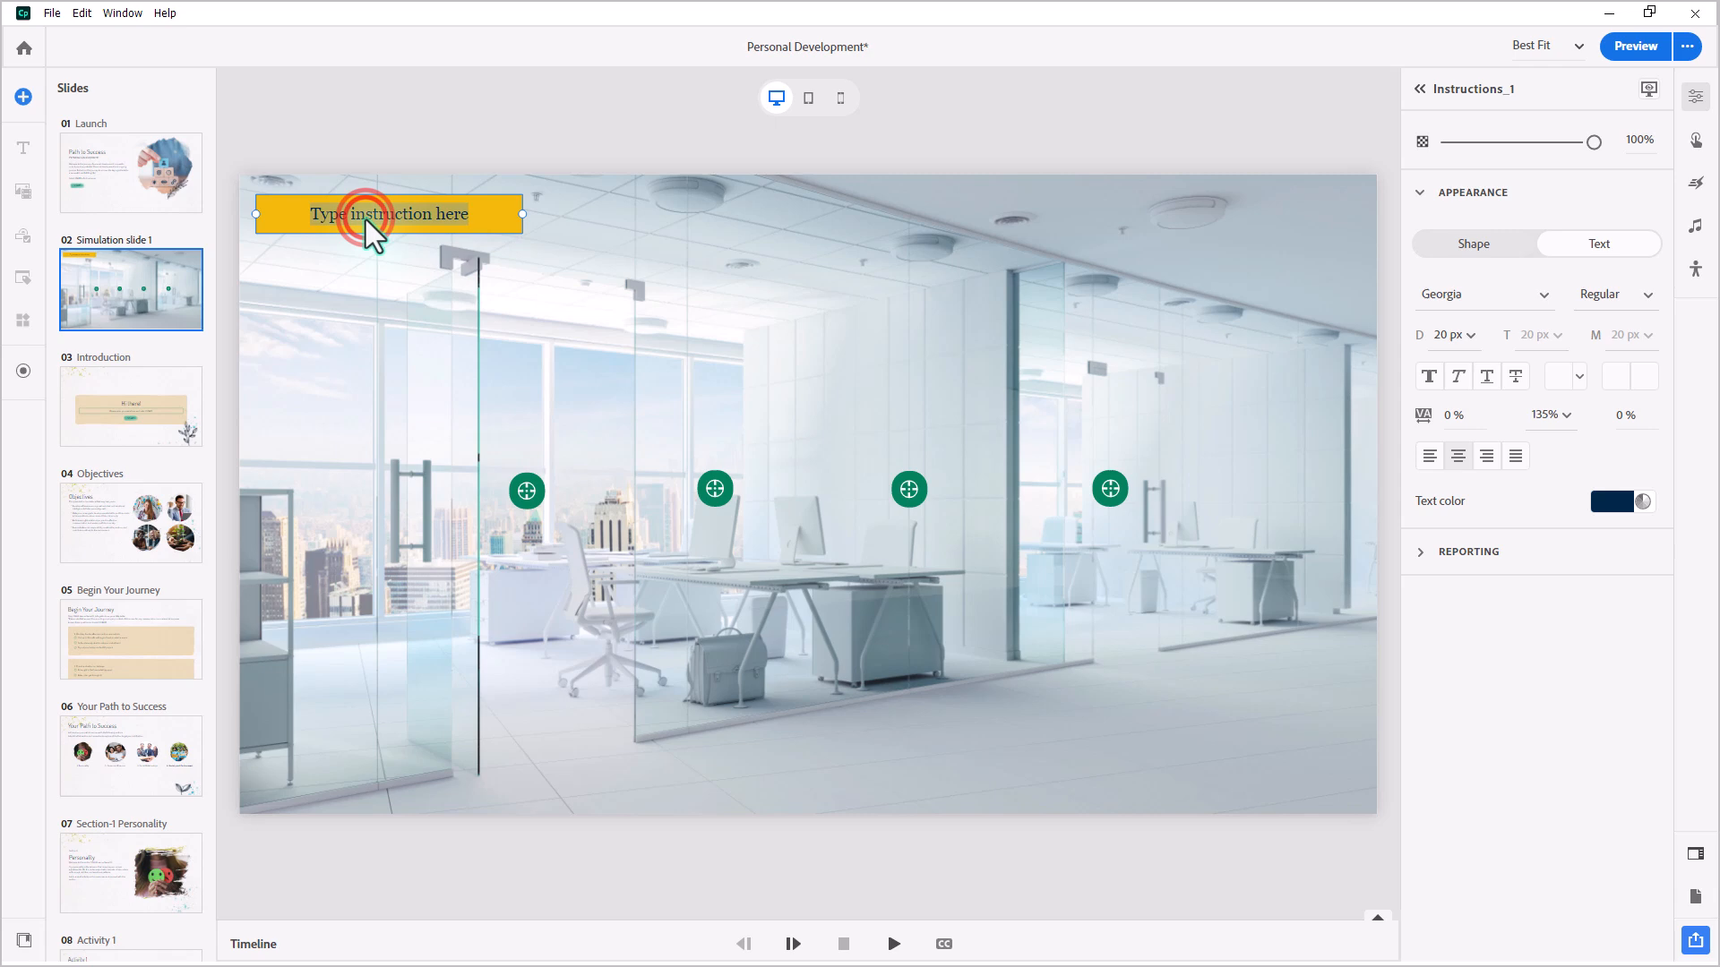
pyautogui.write('Understand your strengths, values, beliefs, and habits. Self-awareness is the foundation of meaningful growth.')
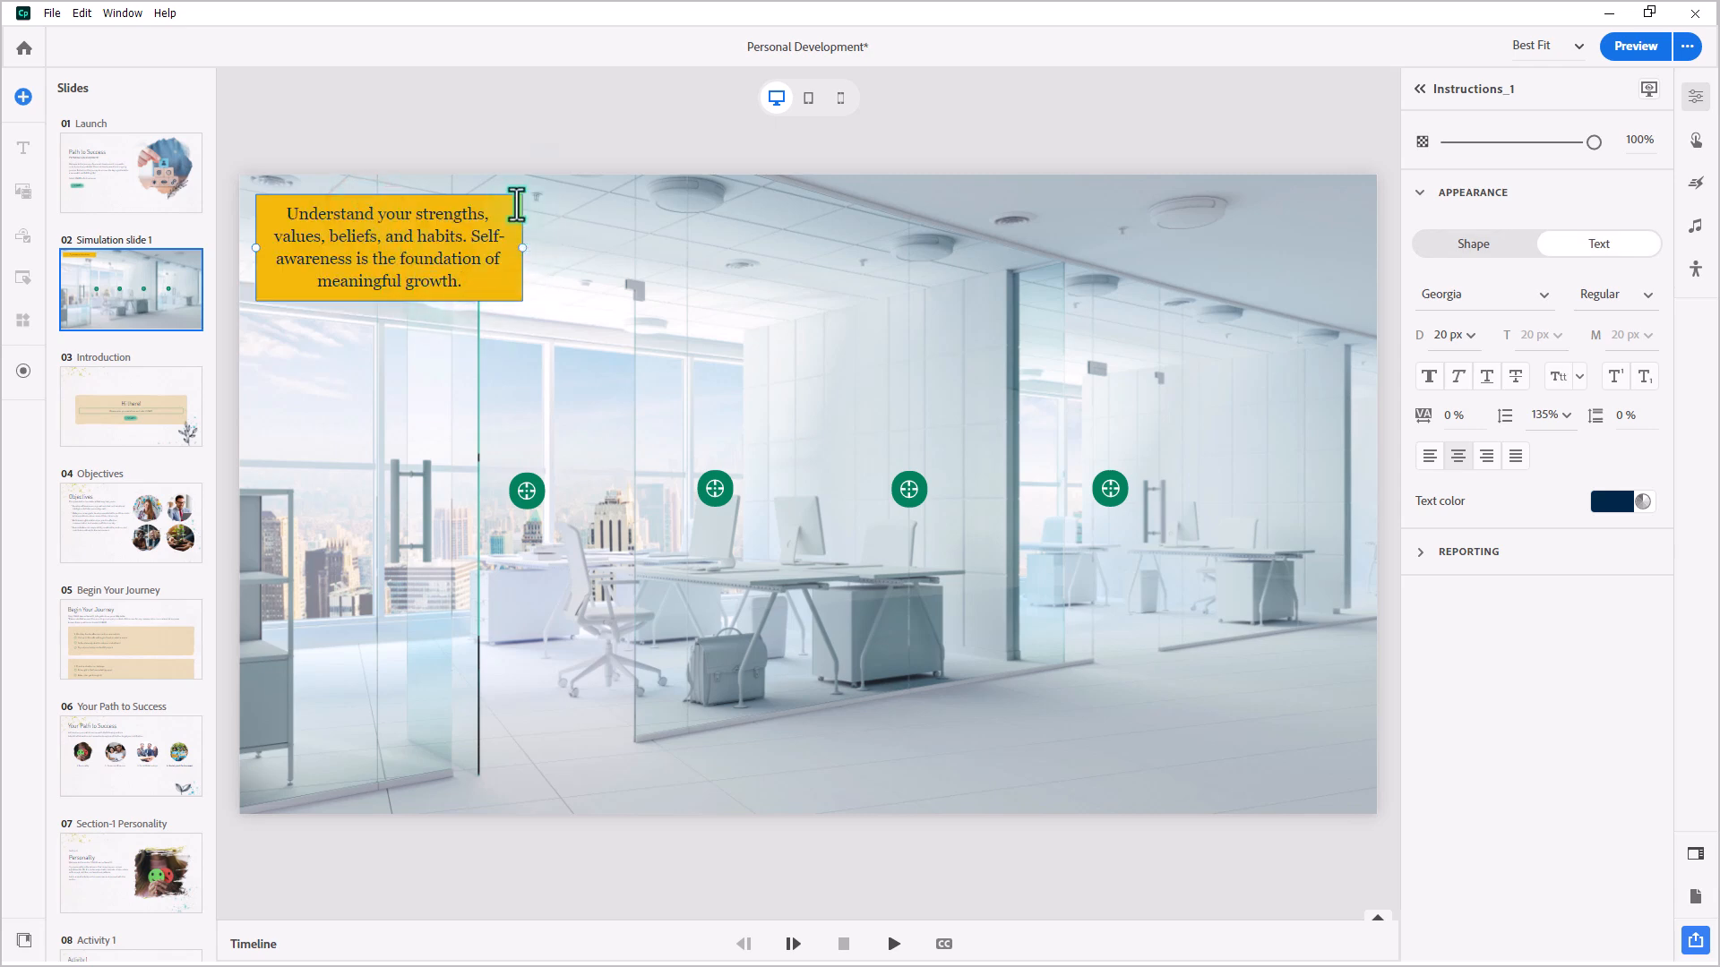
pyautogui.click(359, 403)
pyautogui.moveTo(384, 254)
pyautogui.mouseDown()
pyautogui.moveTo(512, 619)
pyautogui.moveTo(514, 593)
pyautogui.moveTo(654, 546)
pyautogui.mouseUp()
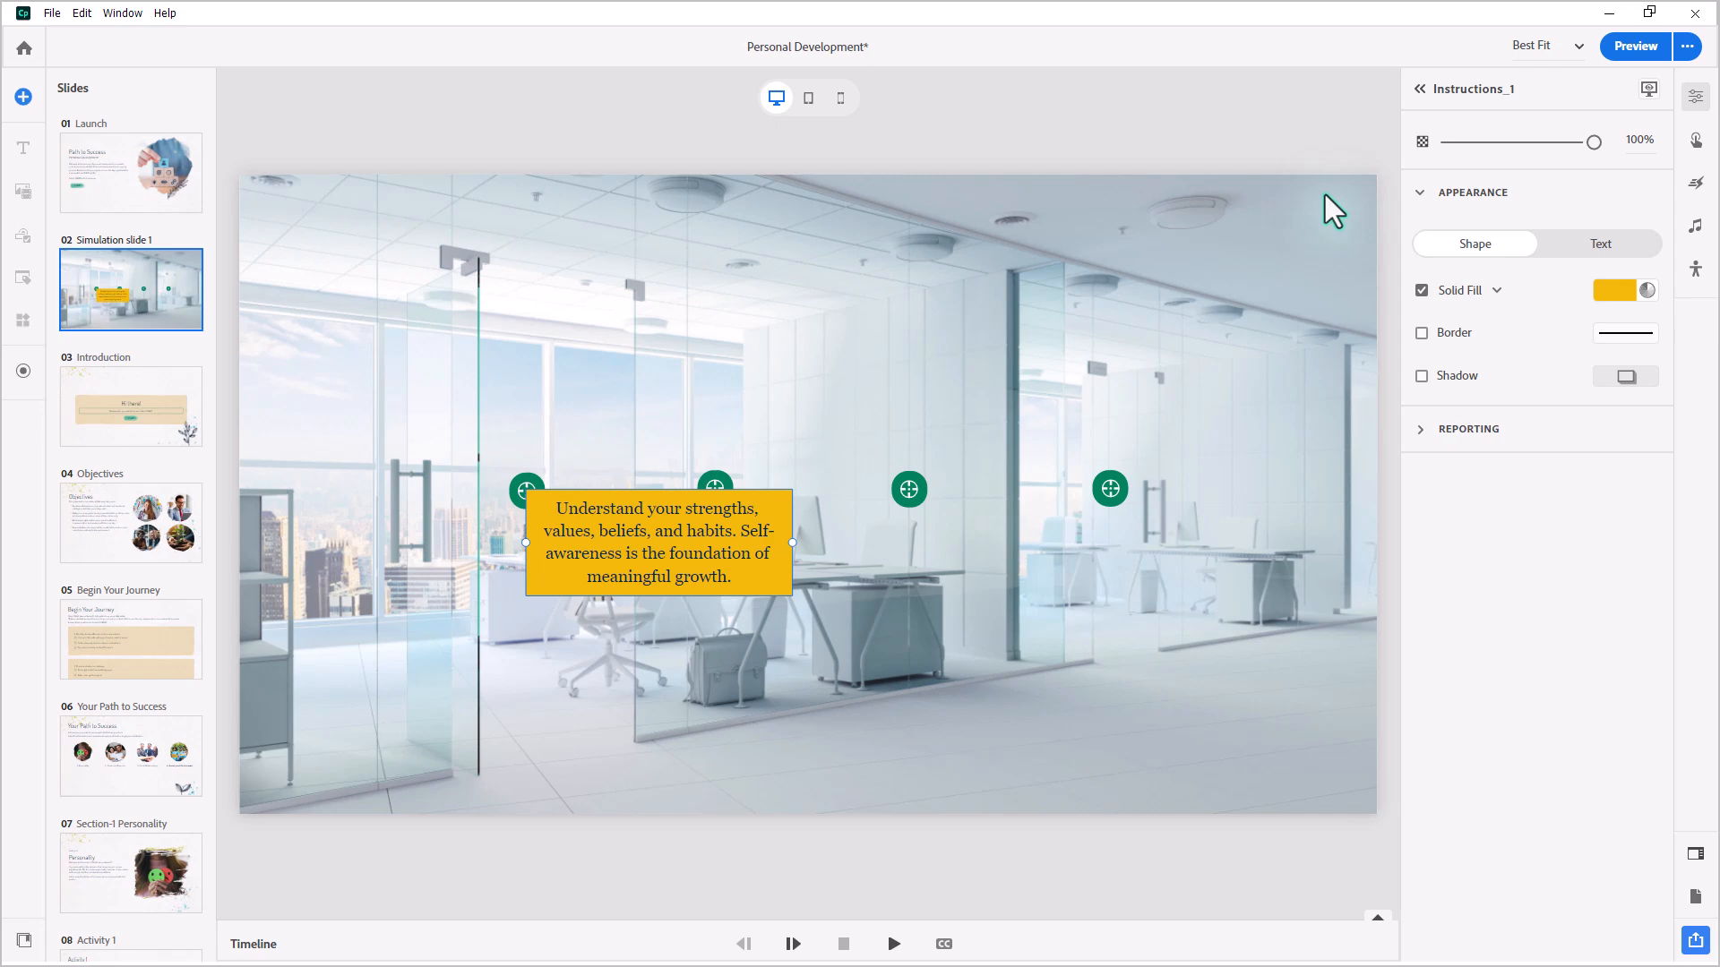
# Add three more instruction boxes and pull them apart across the lower slide
pyautogui.click(1277, 231)
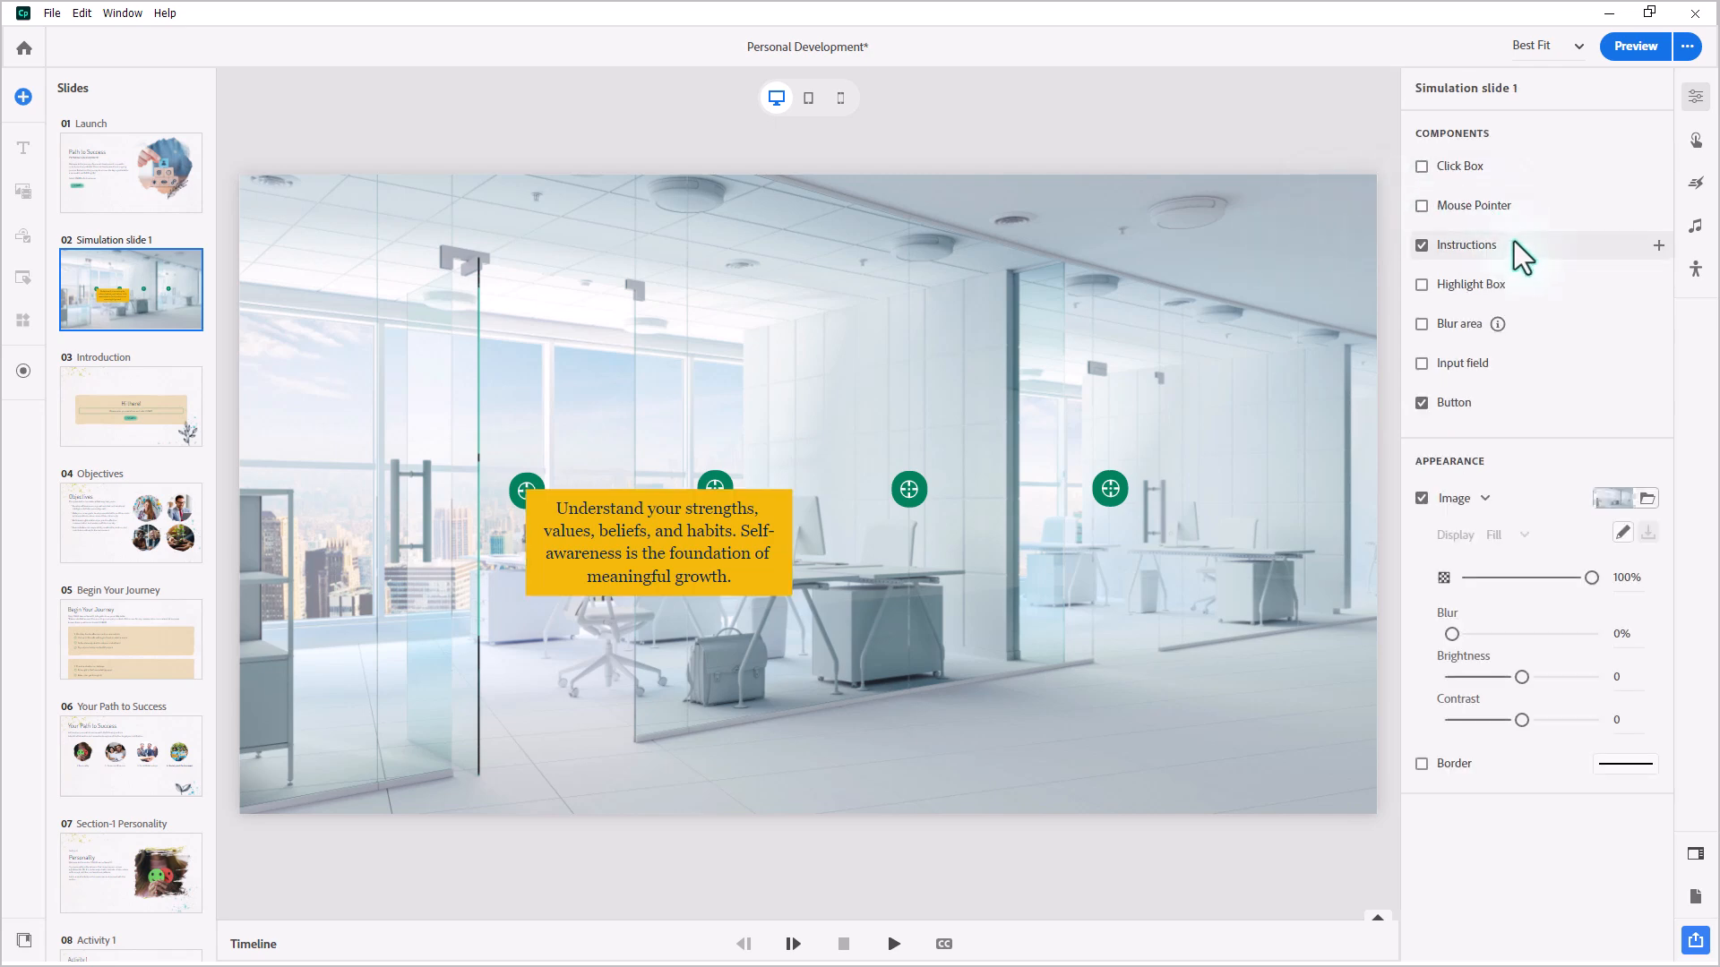
pyautogui.click(1659, 245)
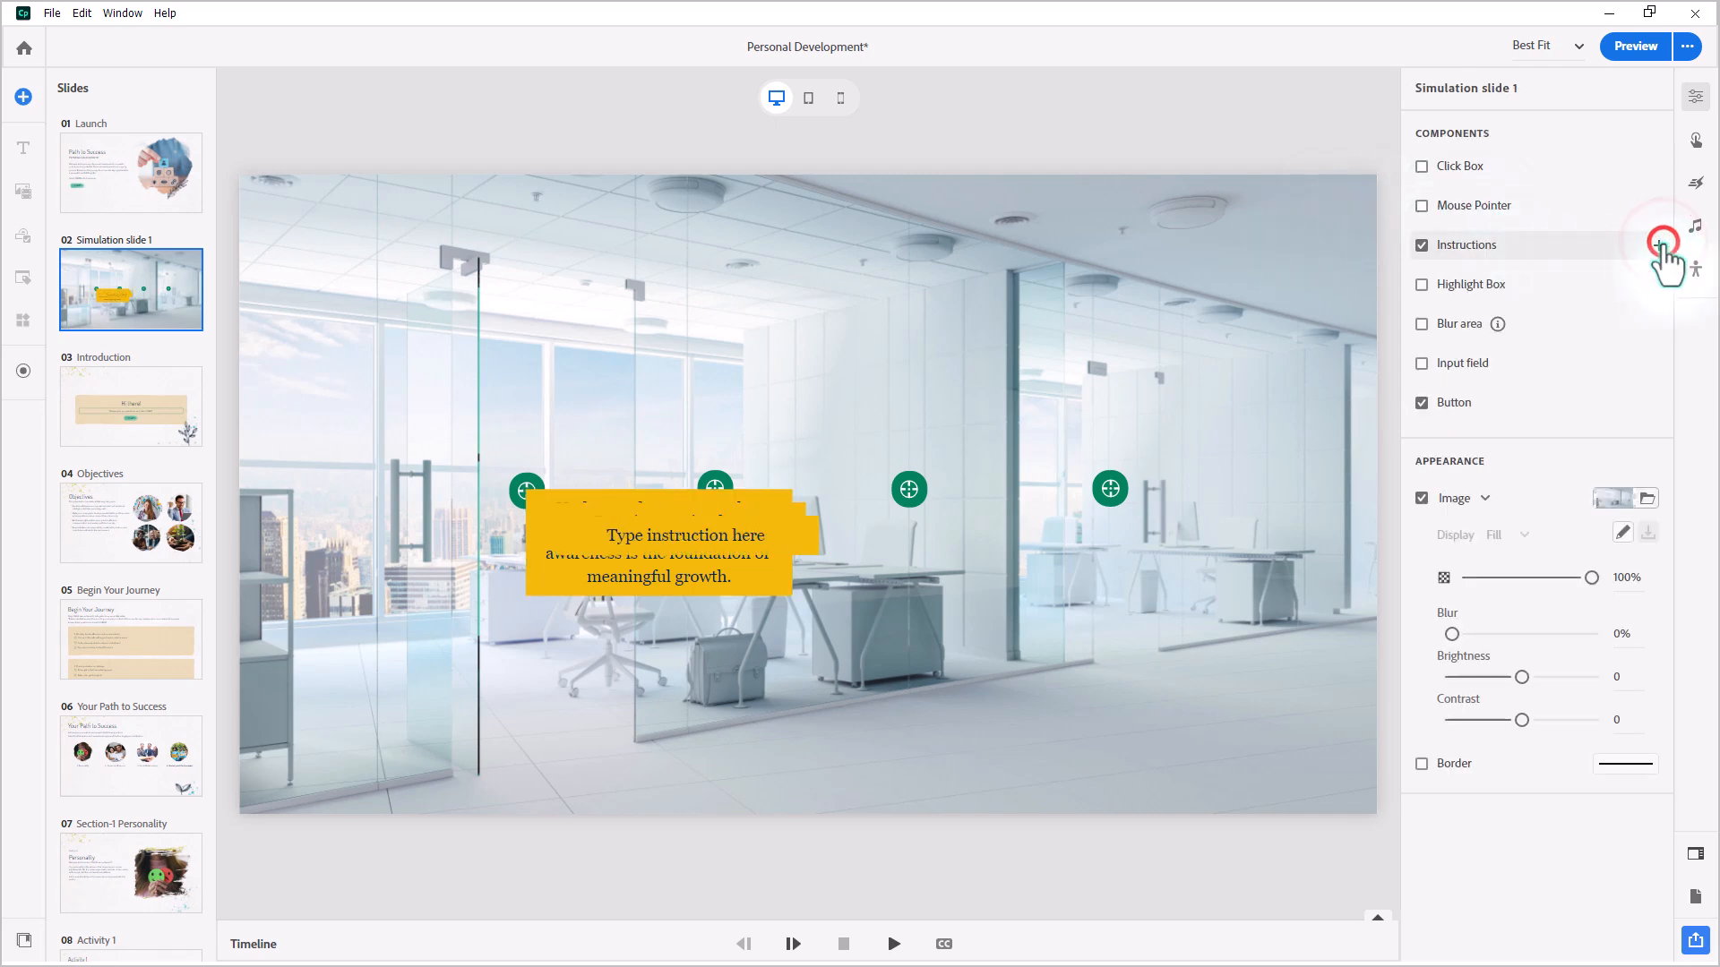
pyautogui.click(1664, 245)
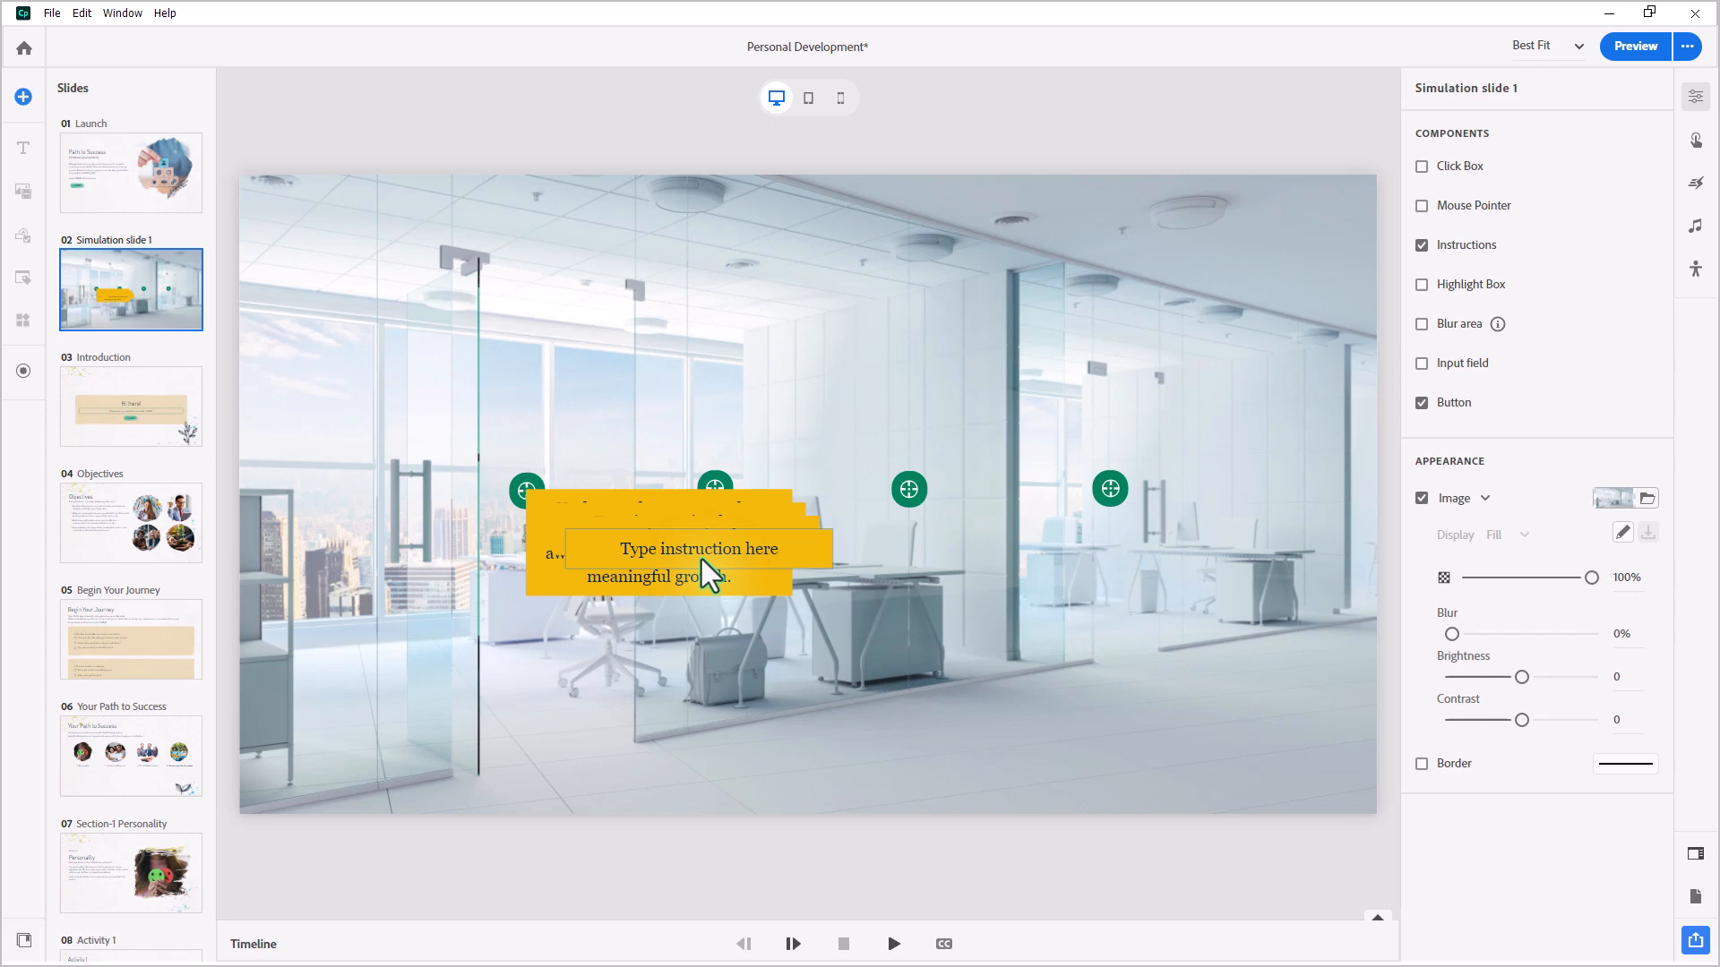
pyautogui.moveTo(702, 559); pyautogui.dragTo(1189, 645)
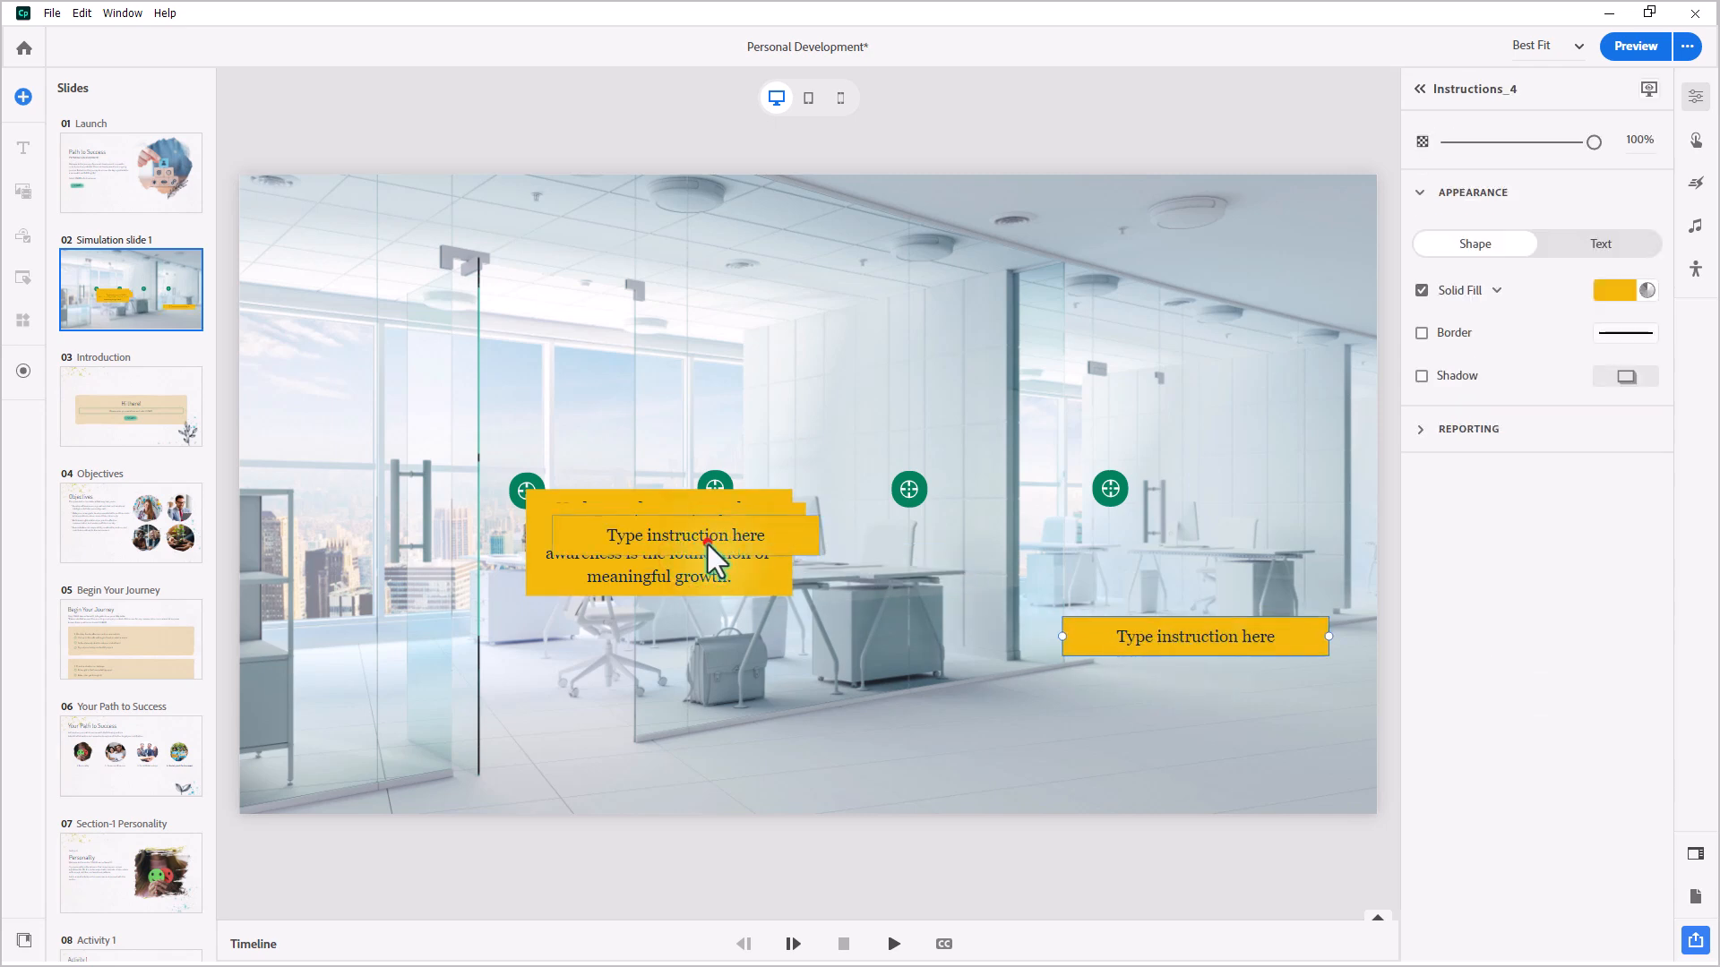
pyautogui.moveTo(709, 545); pyautogui.dragTo(1130, 558)
pyautogui.moveTo(673, 564); pyautogui.dragTo(940, 733)
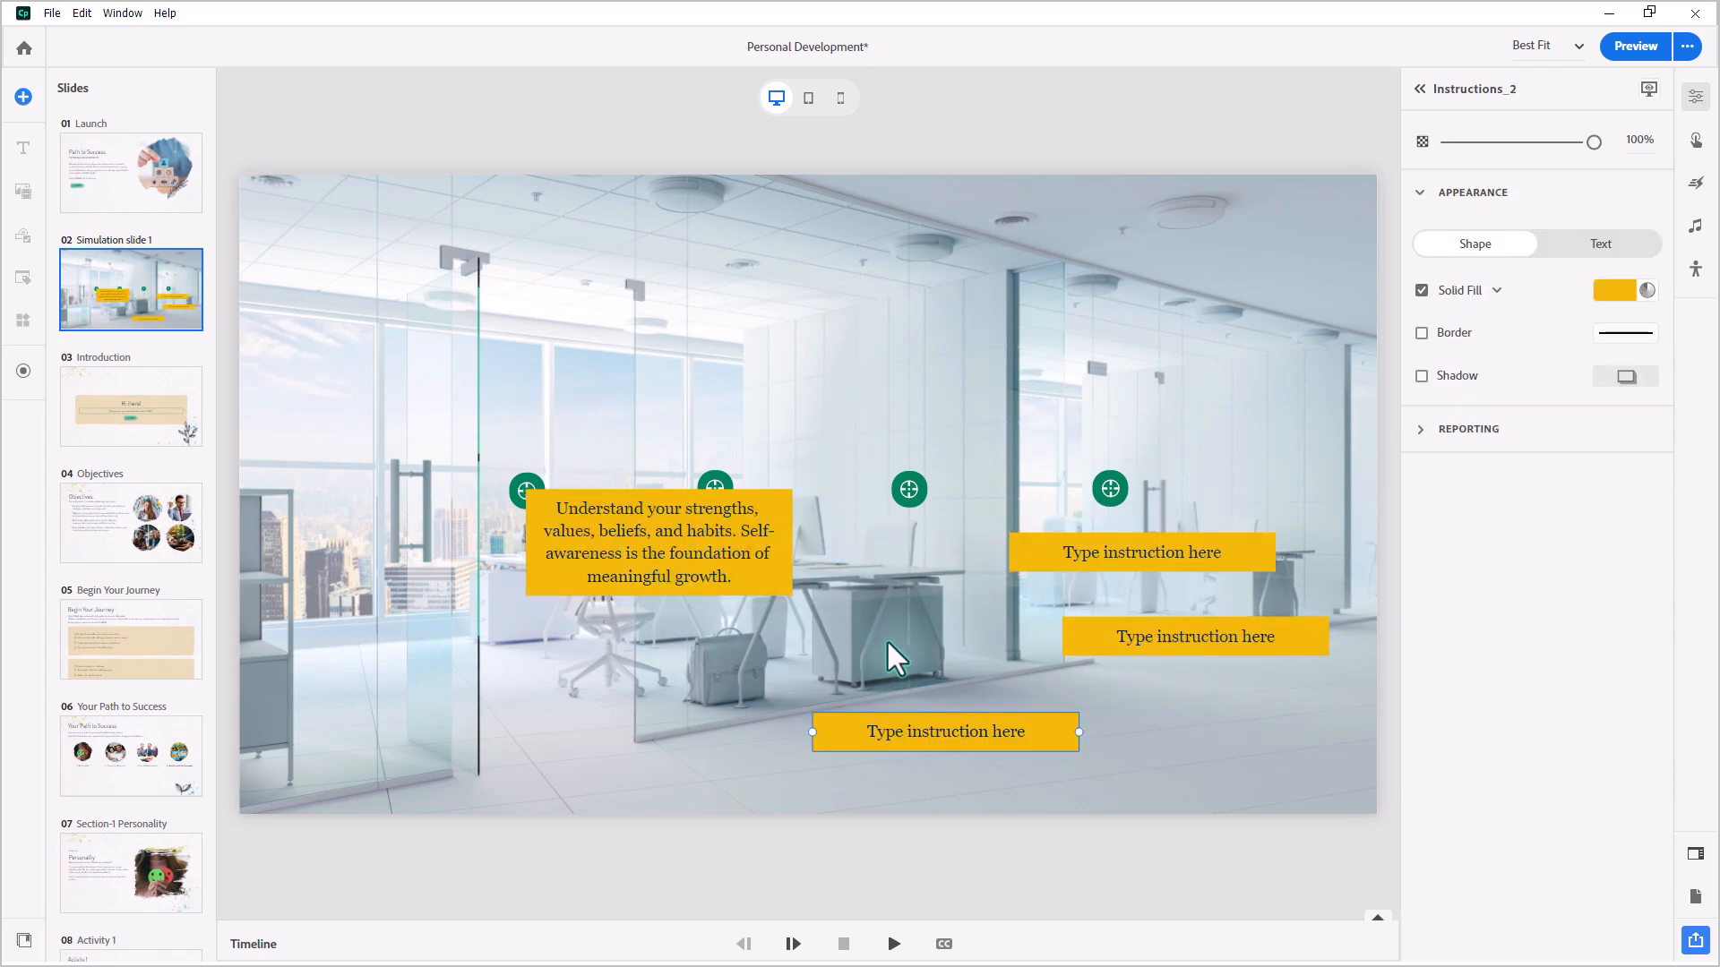
# Paste the SMART goals sentence into one box and move it beside the first box
pyautogui.doubleClick(946, 731)
pyautogui.write('Define what you want to achieve. Set SMART goals to guide your progress.')
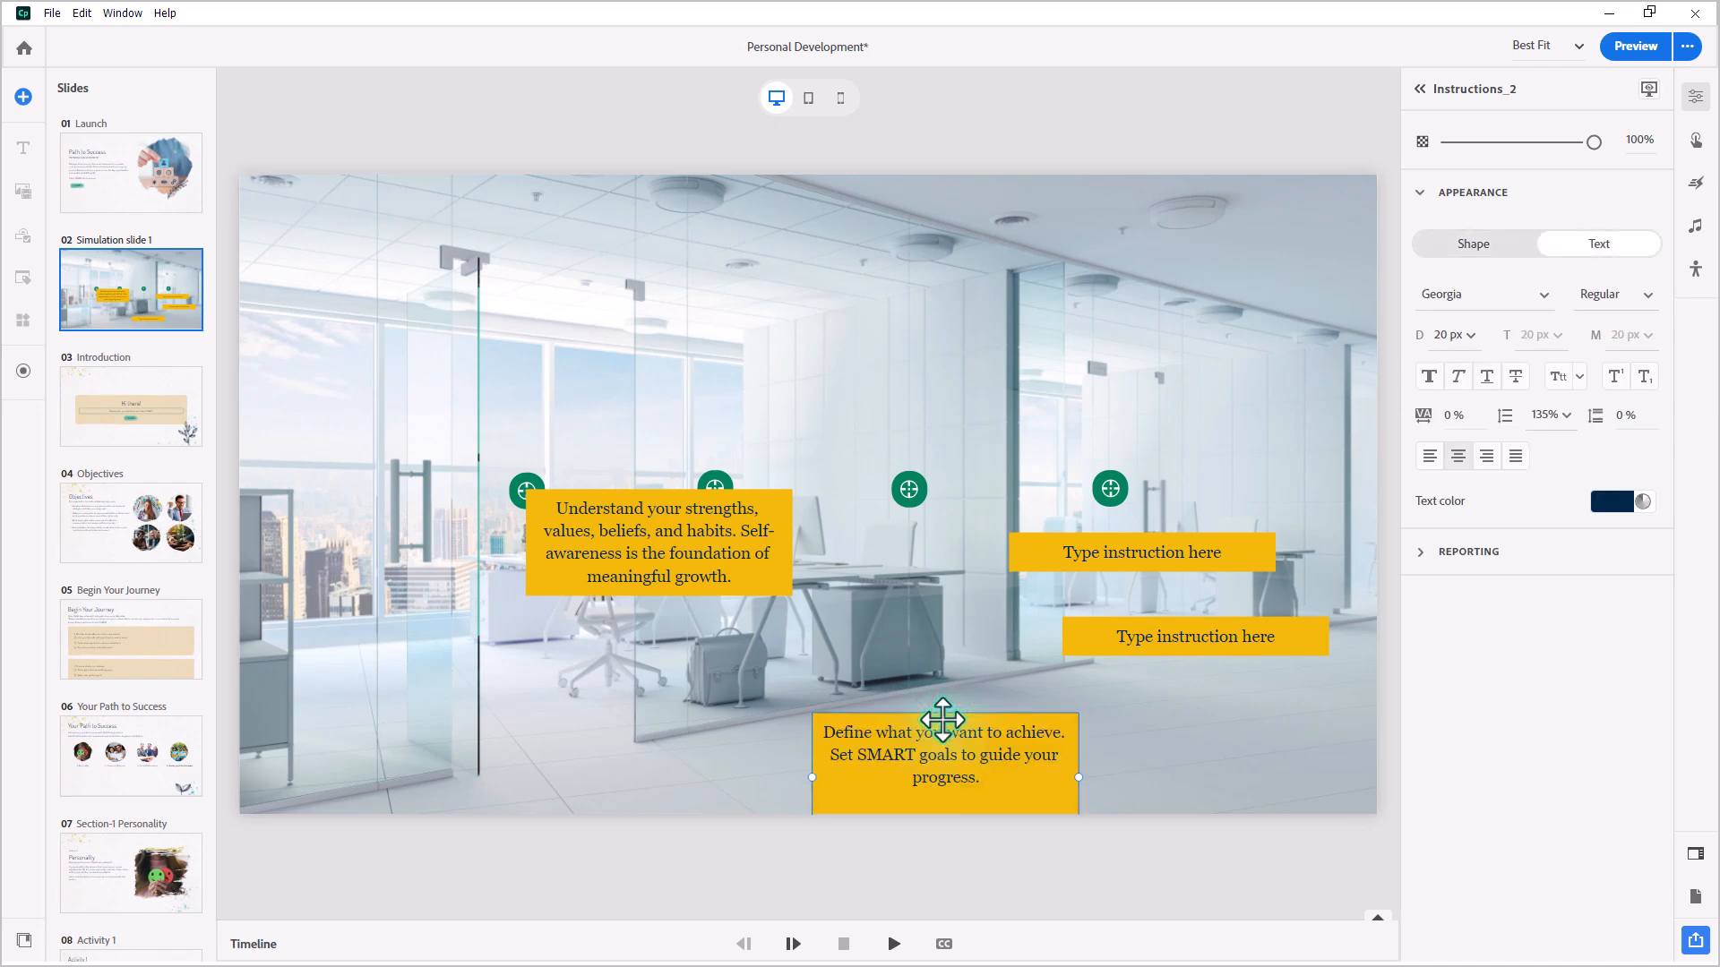
pyautogui.click(833, 673)
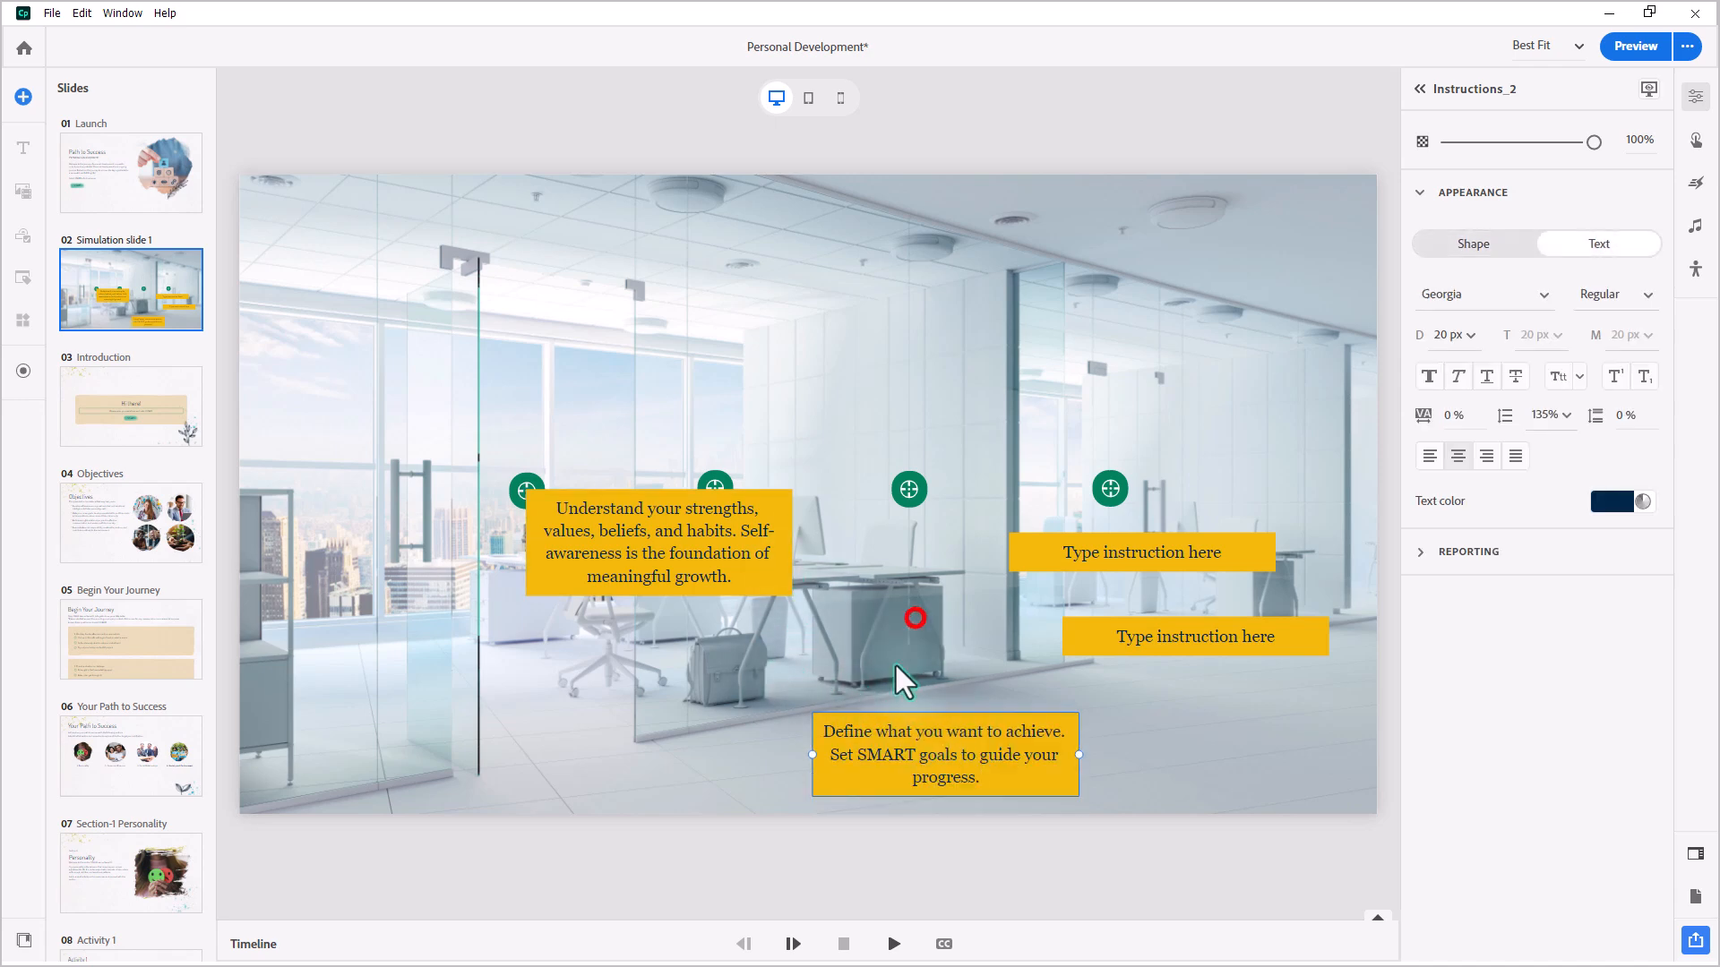
pyautogui.moveTo(875, 751); pyautogui.dragTo(771, 513)
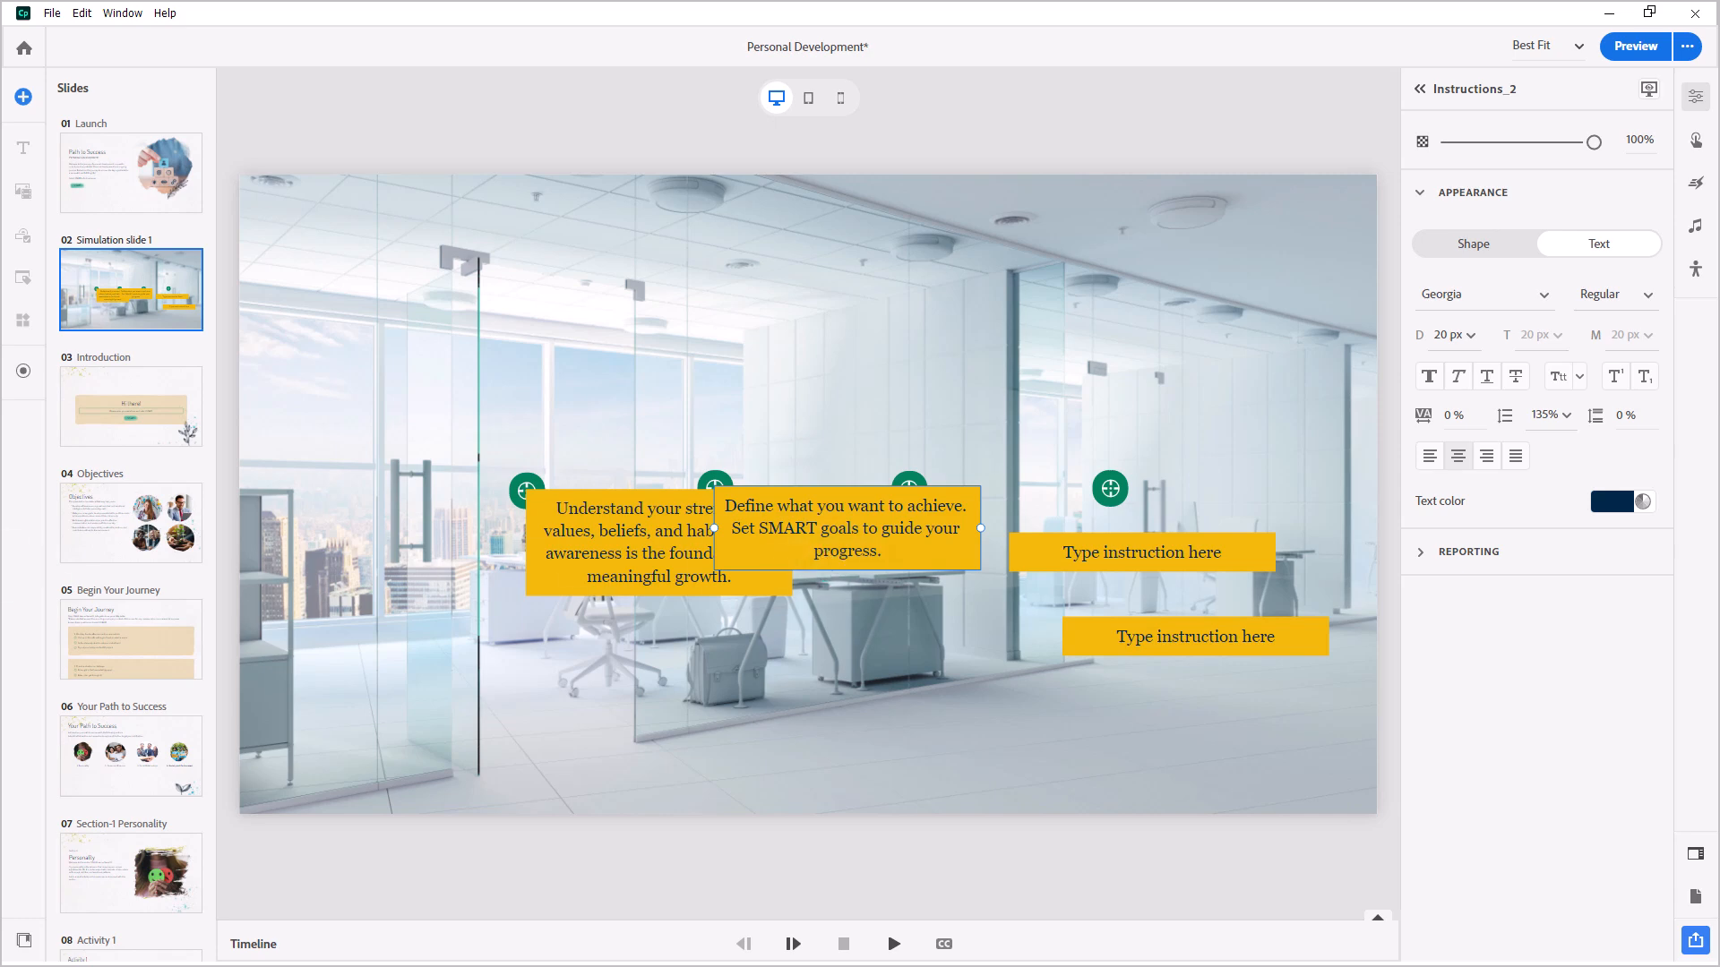
# Paste the developing-skills and review-progress sentences into the remaining boxes and line them up in the row
pyautogui.click(1119, 570)
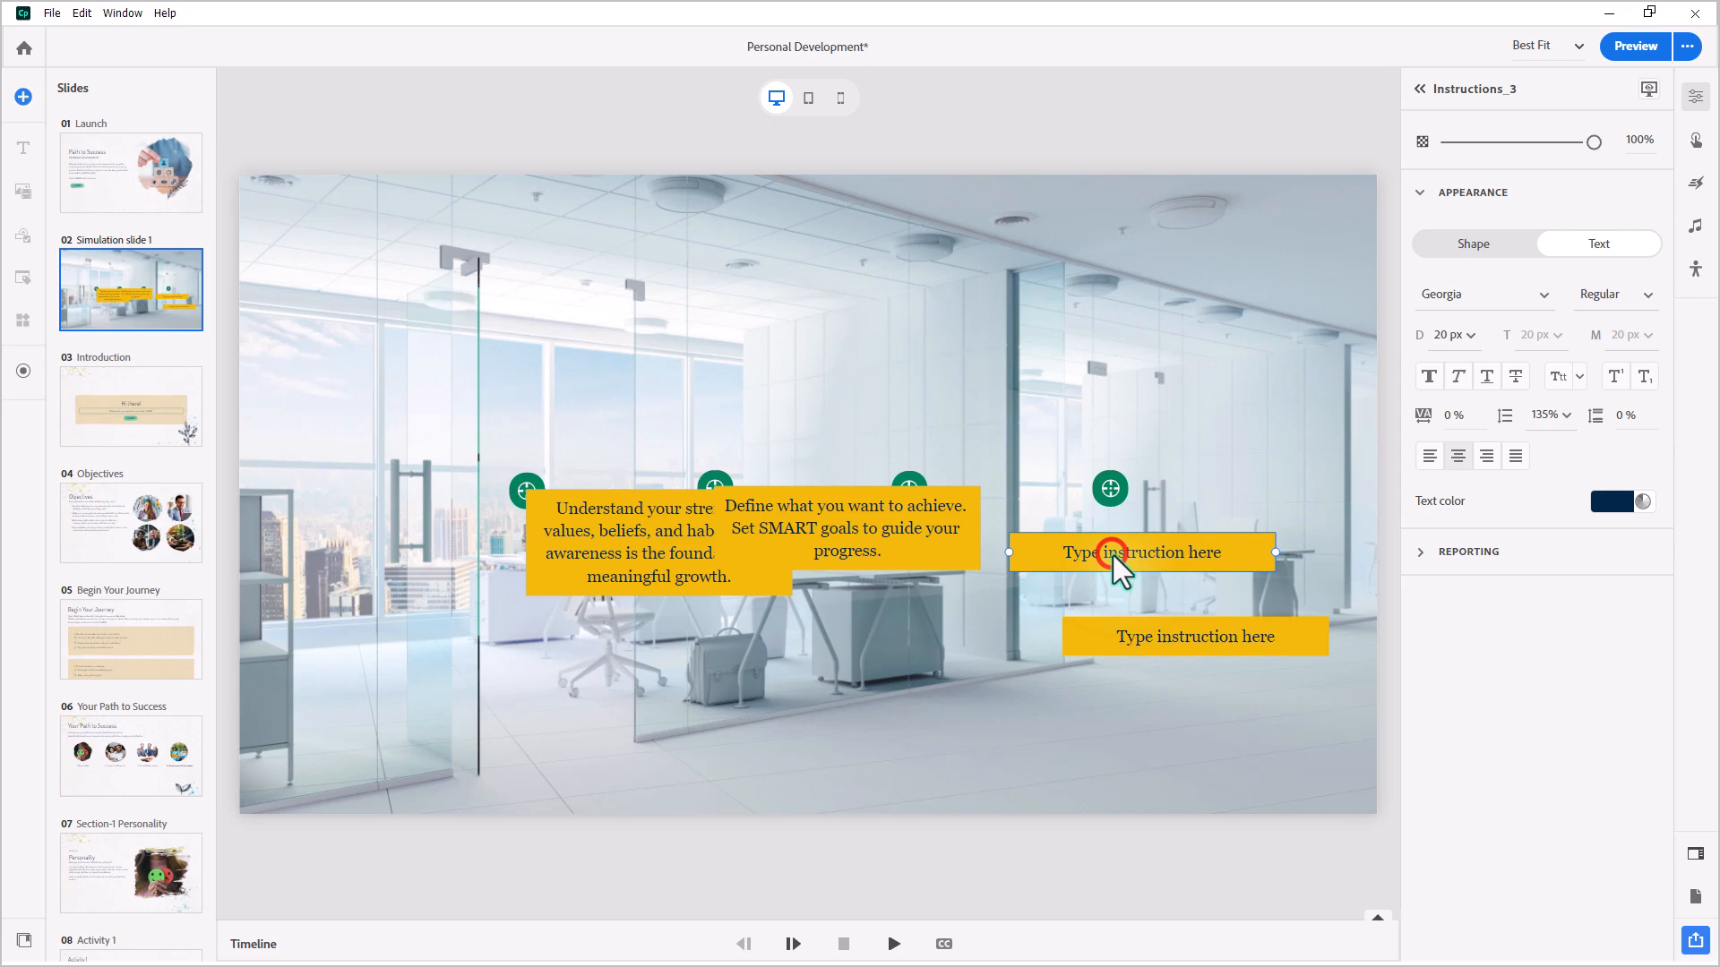
pyautogui.hotkey('ctrl', 'a')
pyautogui.write('Identify the skills you need to develop and take deliberate action to improve them.')
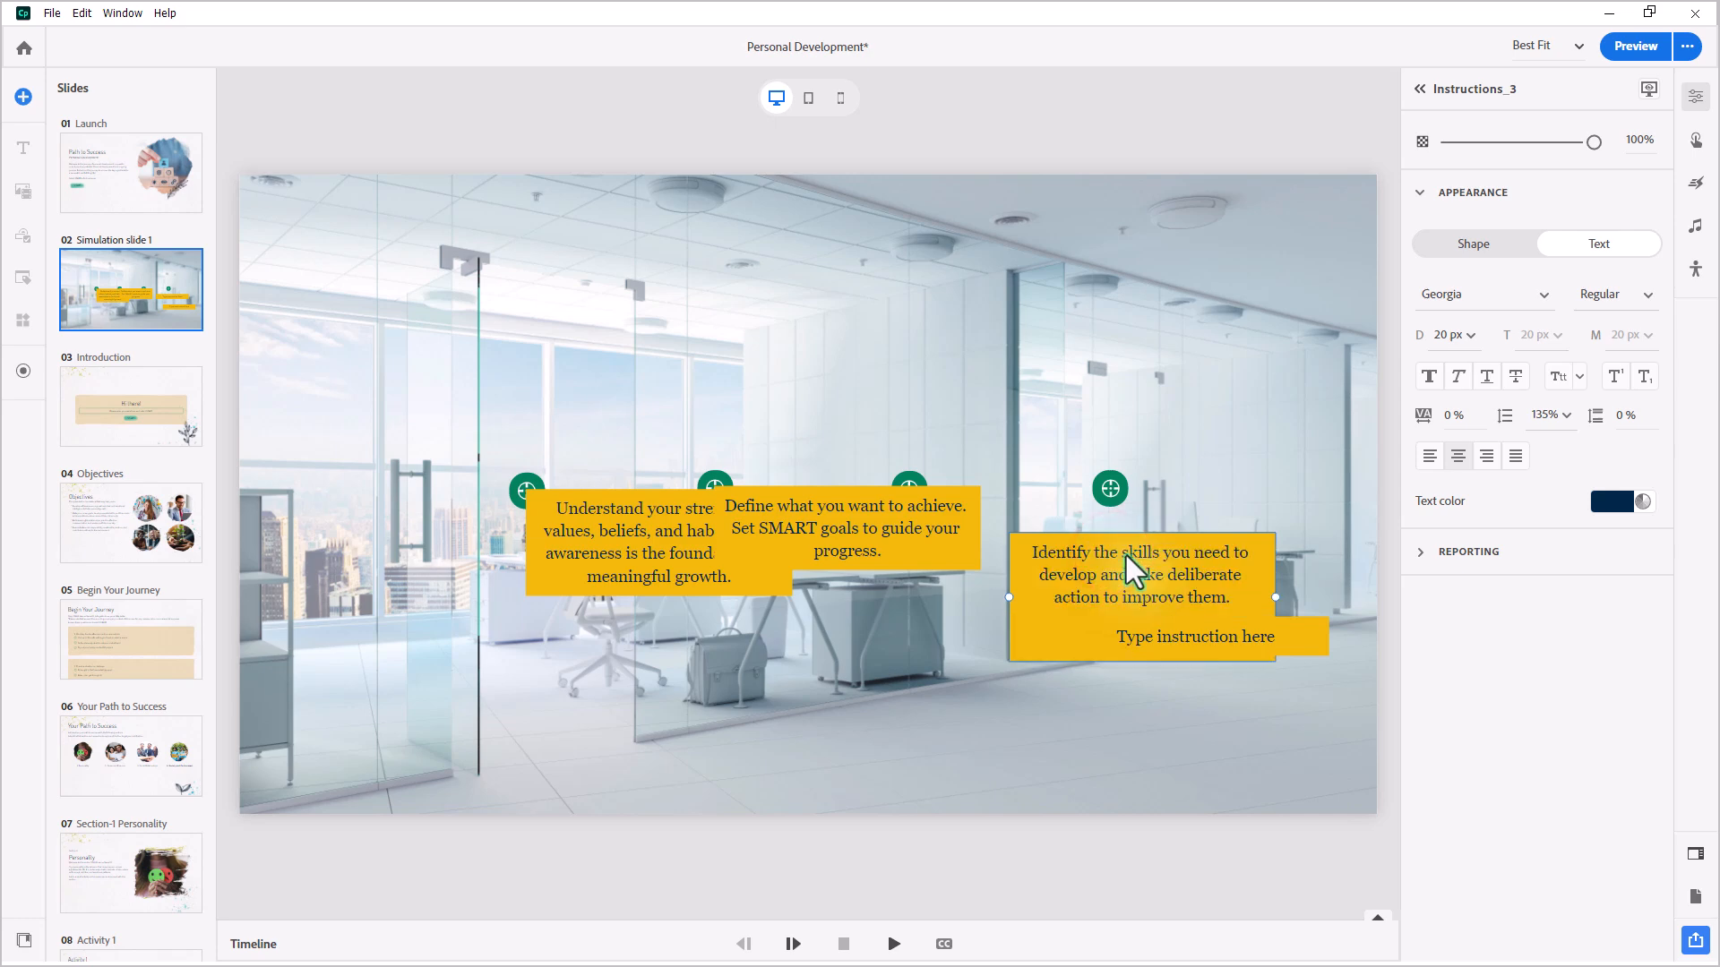
pyautogui.moveTo(1126, 555); pyautogui.dragTo(978, 531)
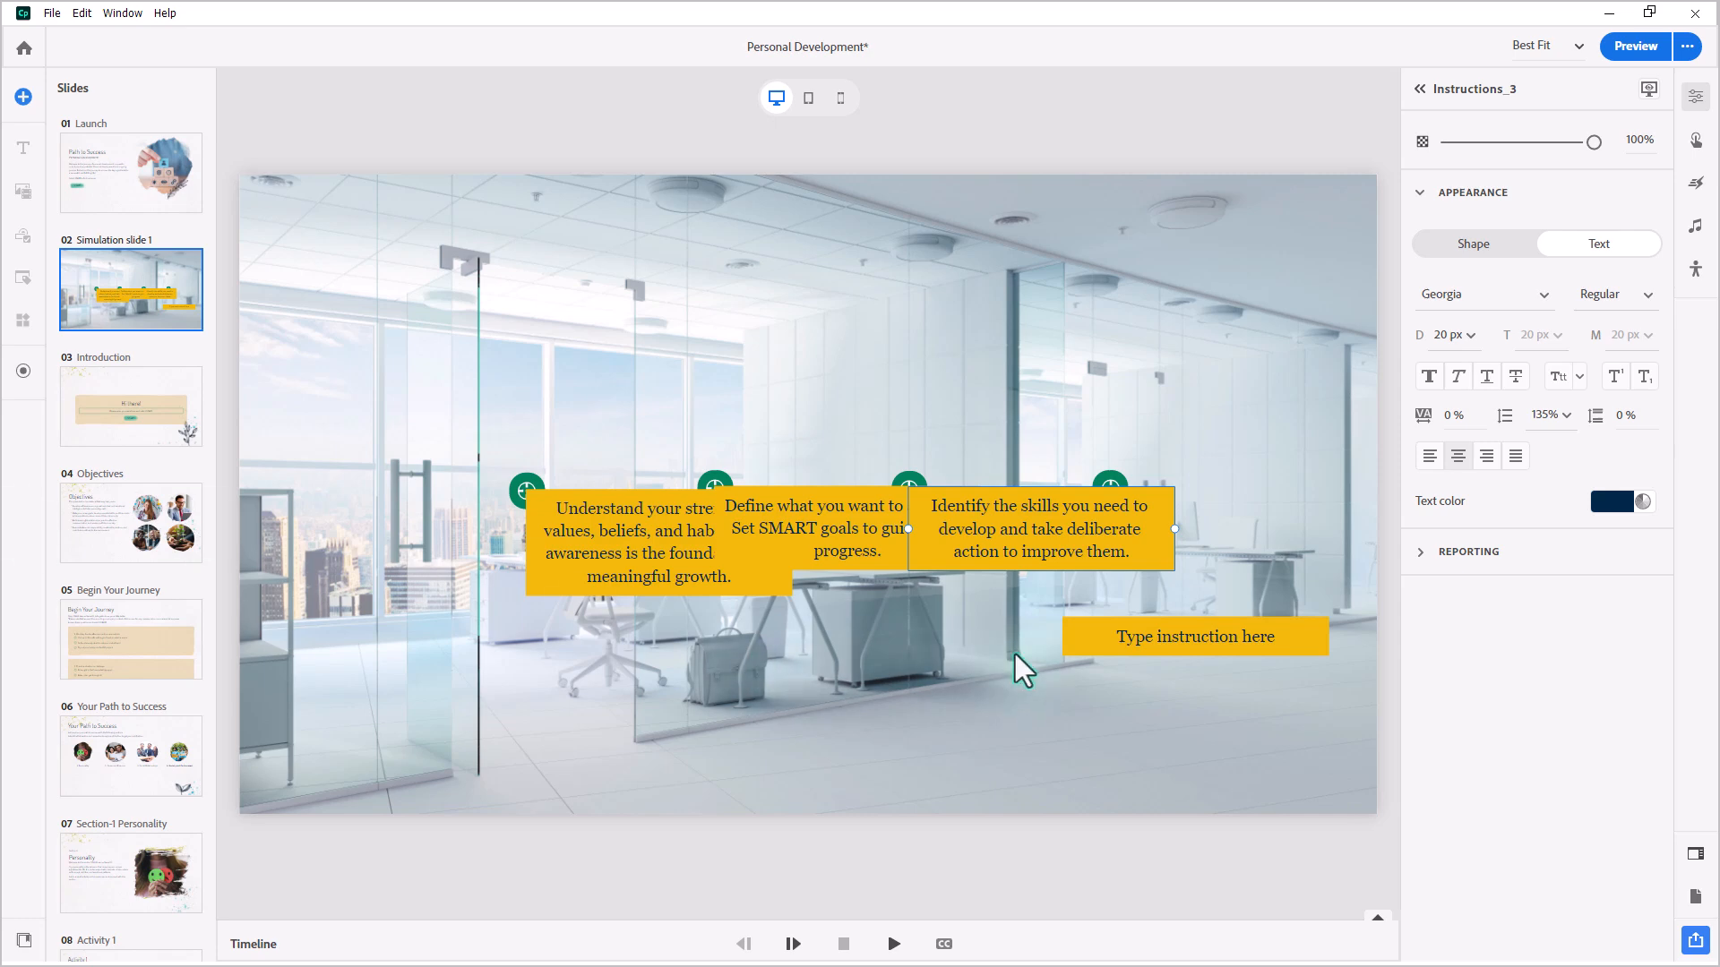
pyautogui.click(1158, 634)
pyautogui.hotkey('ctrl', 'a')
pyautogui.write('Regularly review your progress, learn from setbacks, and make adjustments as needed.')
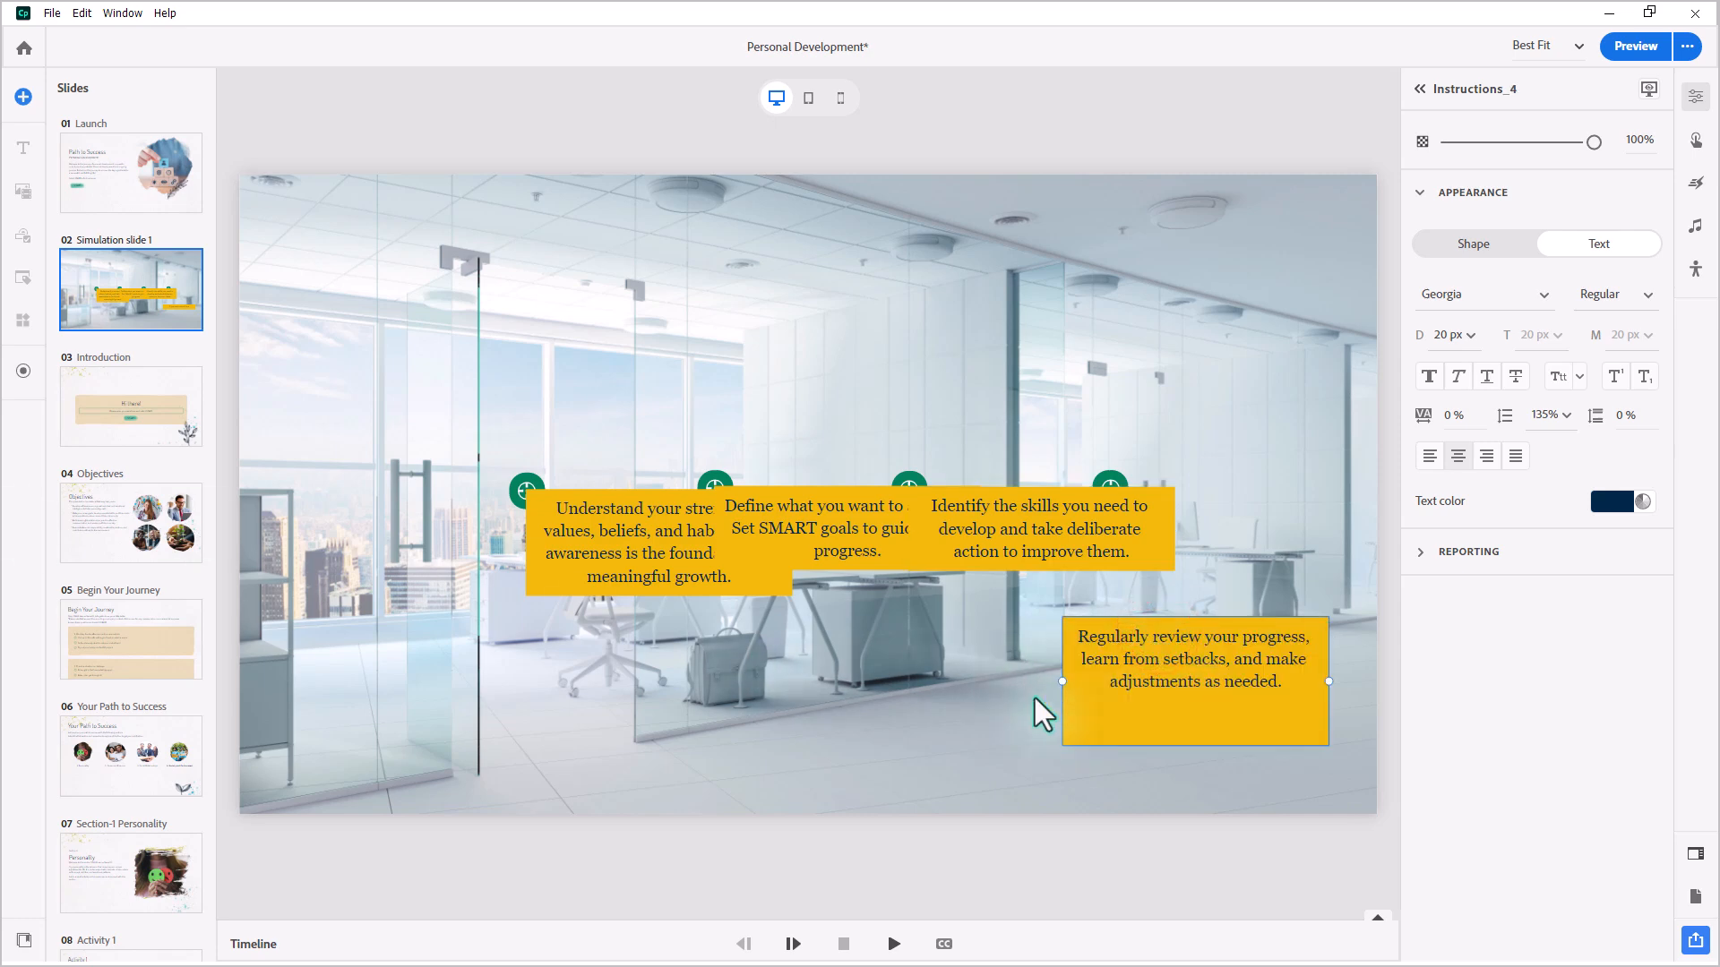
pyautogui.press('BackSpace')
pyautogui.press('BackSpace')
pyautogui.moveTo(1240, 656)
pyautogui.mouseDown()
pyautogui.moveTo(1287, 529)
pyautogui.moveTo(1023, 526)
pyautogui.mouseUp()
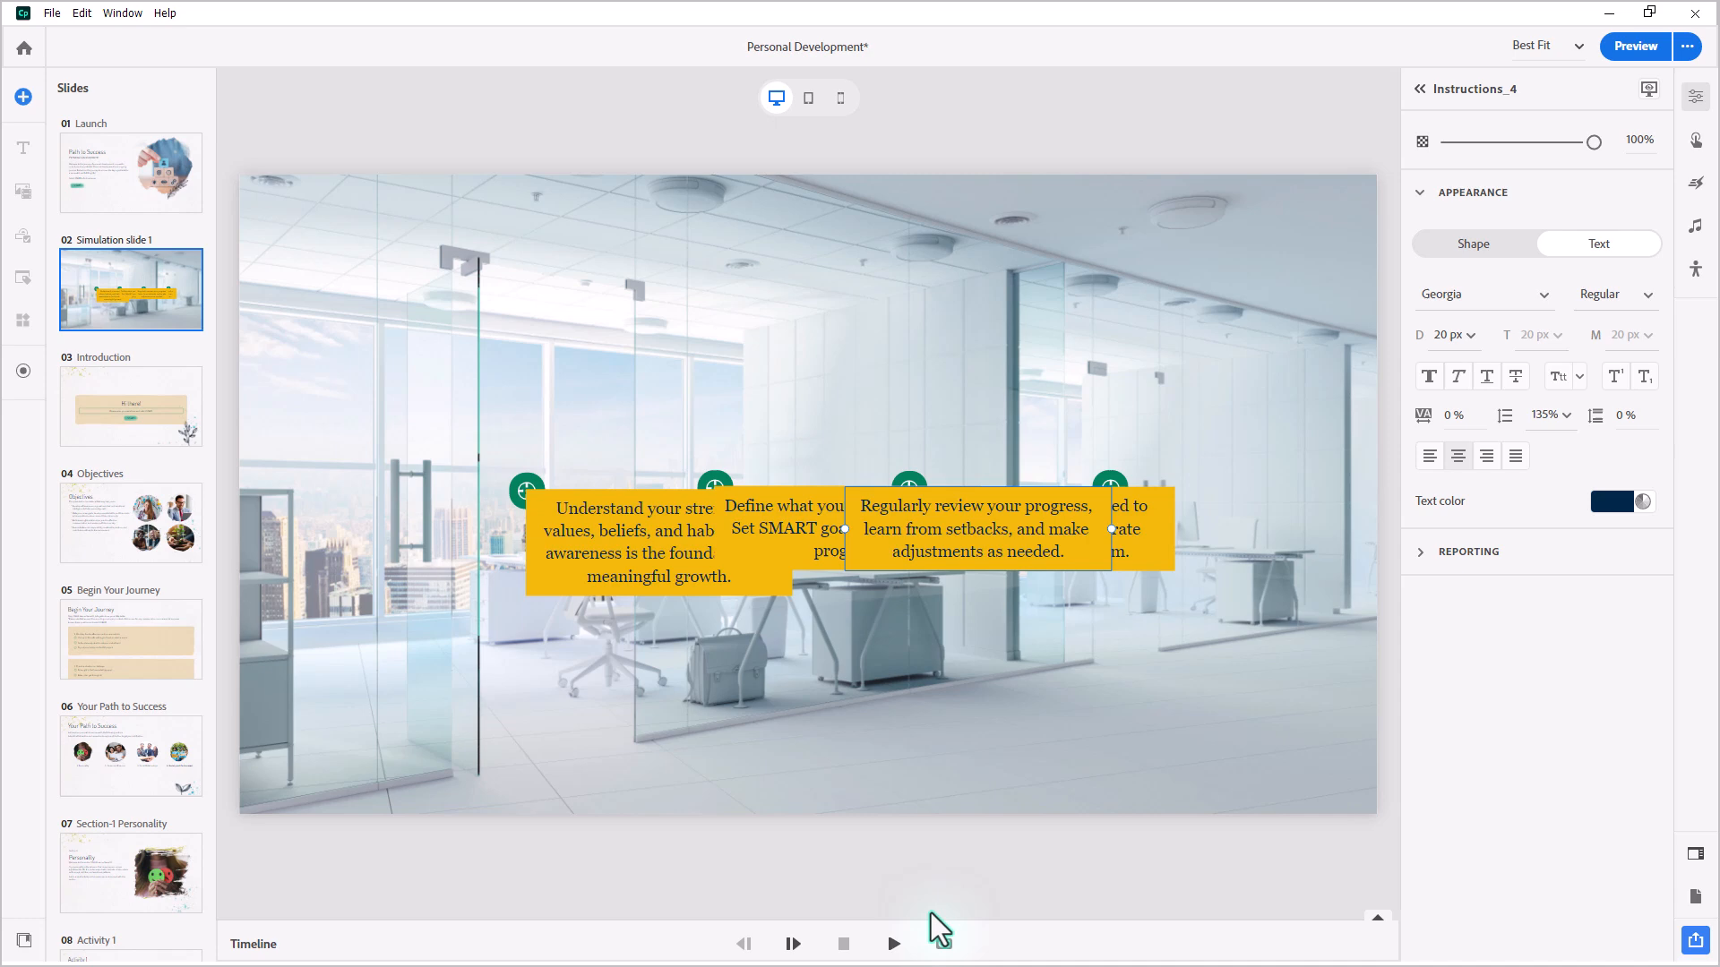
# In the enlarged Timeline, move Button_582 and Button_581 tracks to the top layer
pyautogui.click(998, 949)
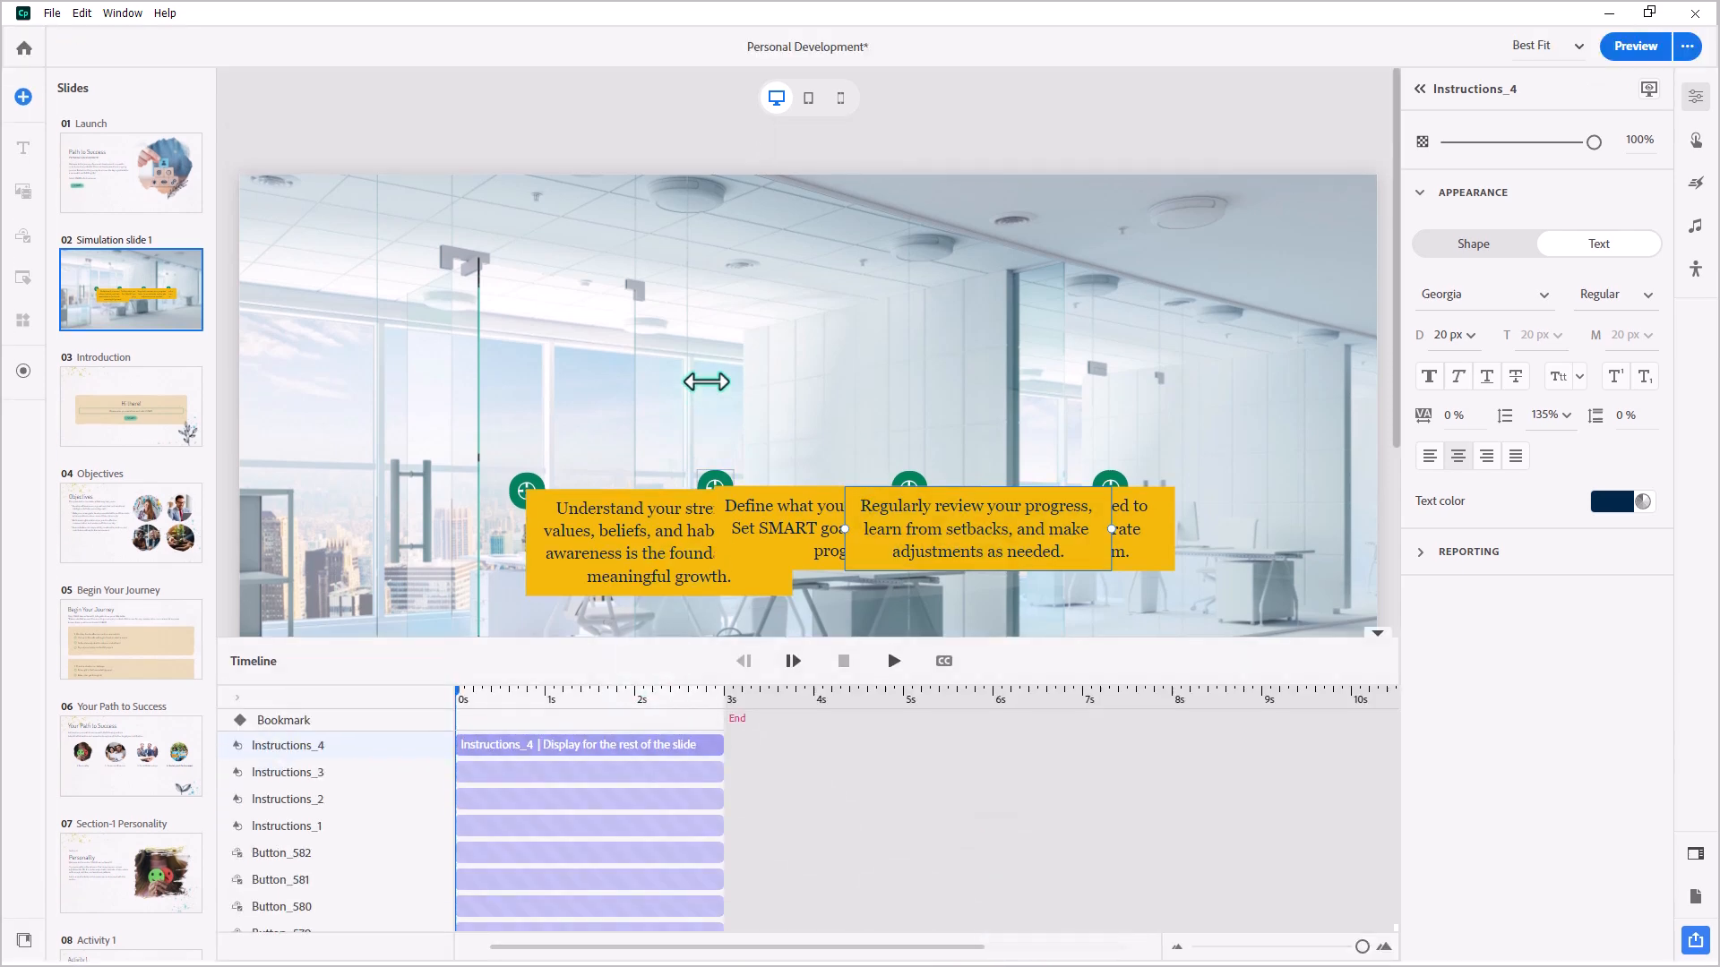
pyautogui.scroll(-3, 703, 385)
pyautogui.moveTo(675, 642); pyautogui.dragTo(675, 526)
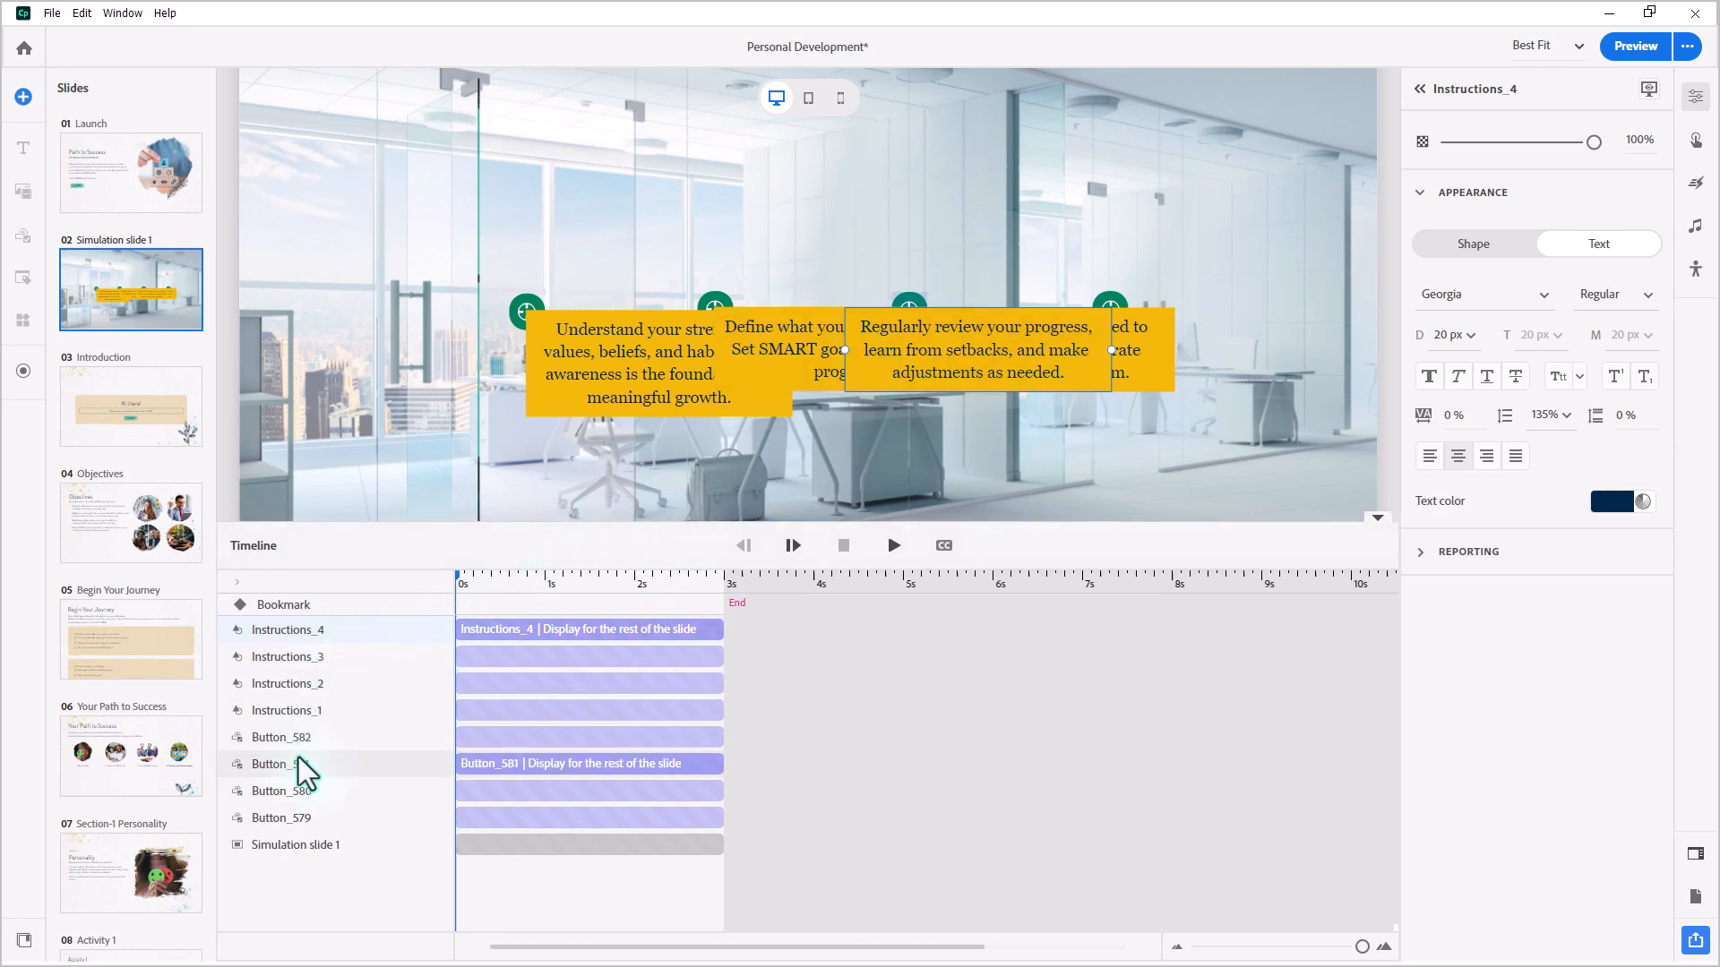
pyautogui.click(281, 736)
pyautogui.moveTo(522, 736); pyautogui.dragTo(527, 611)
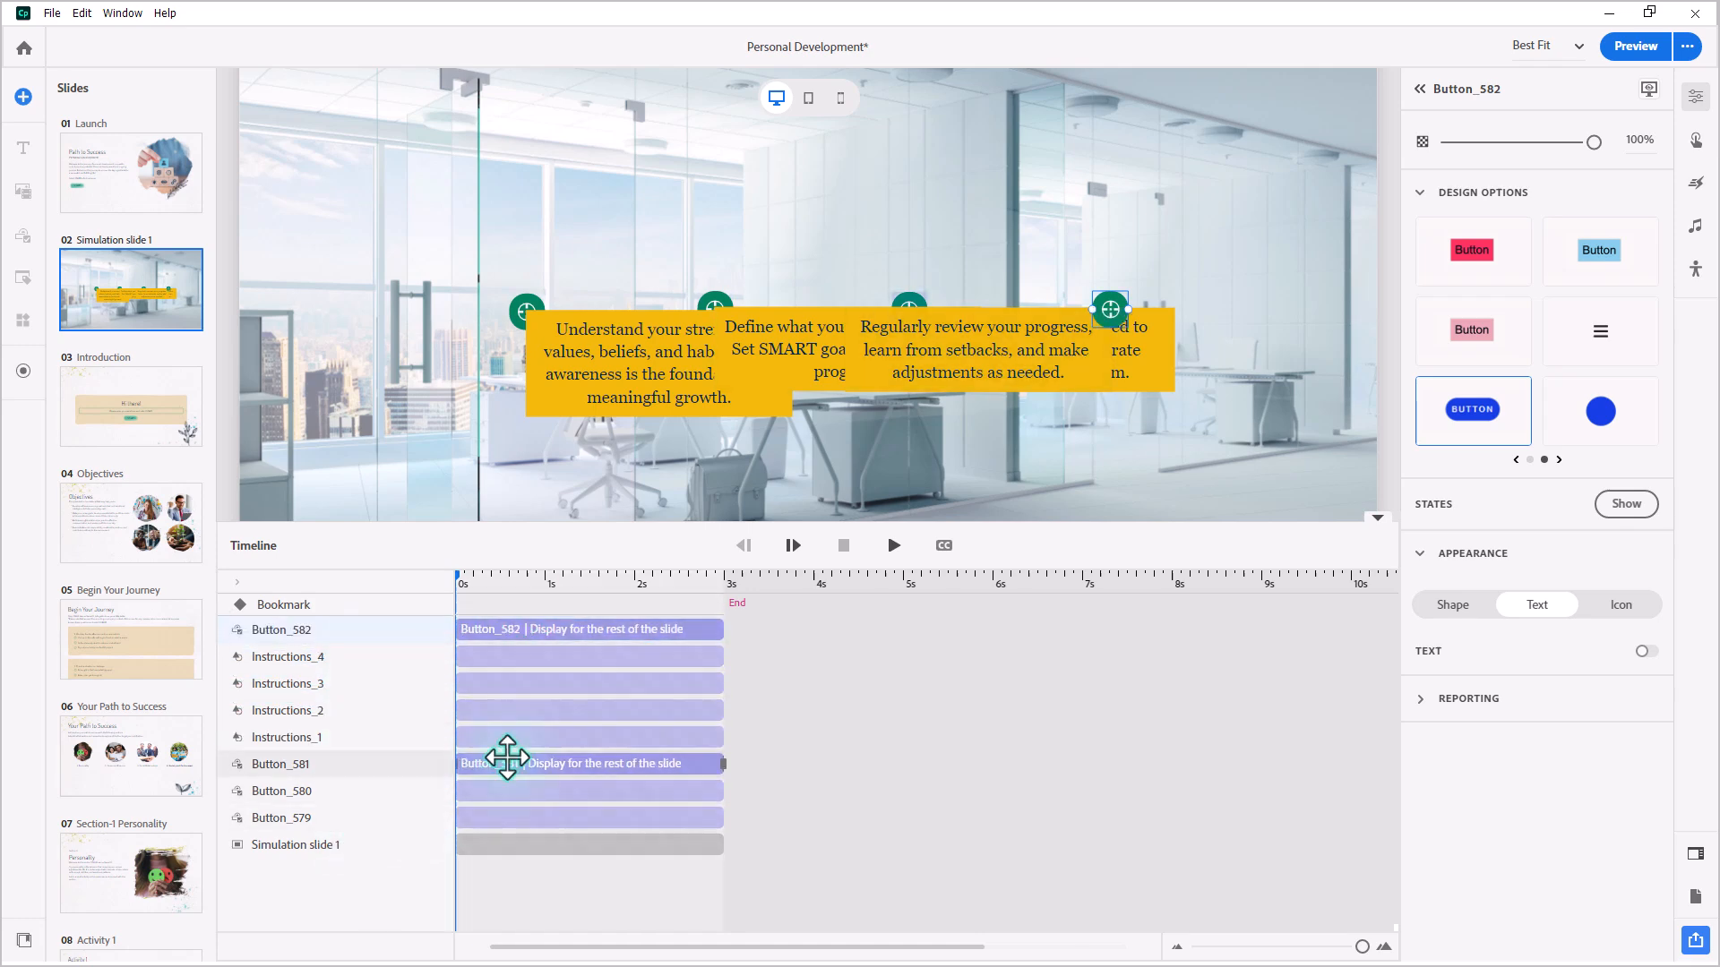
pyautogui.moveTo(508, 761); pyautogui.dragTo(526, 630)
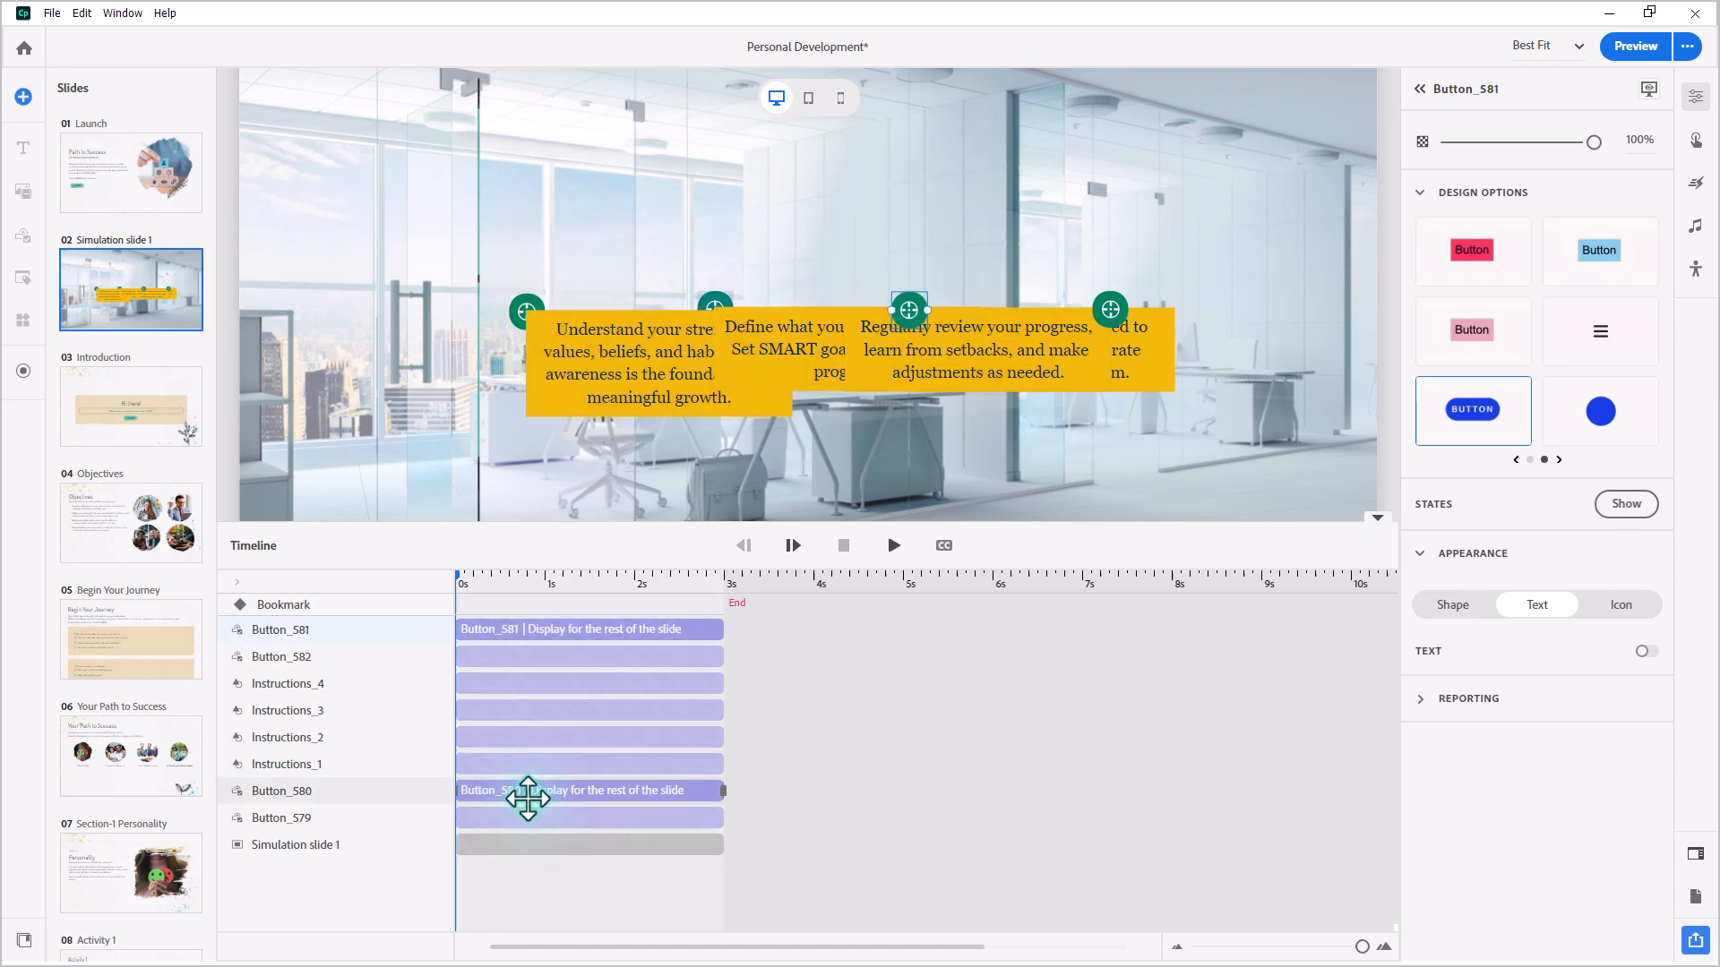
# Move Button_580 and Button_579 to the top layer as well, then collapse the Timeline
pyautogui.moveTo(528, 793); pyautogui.dragTo(535, 628)
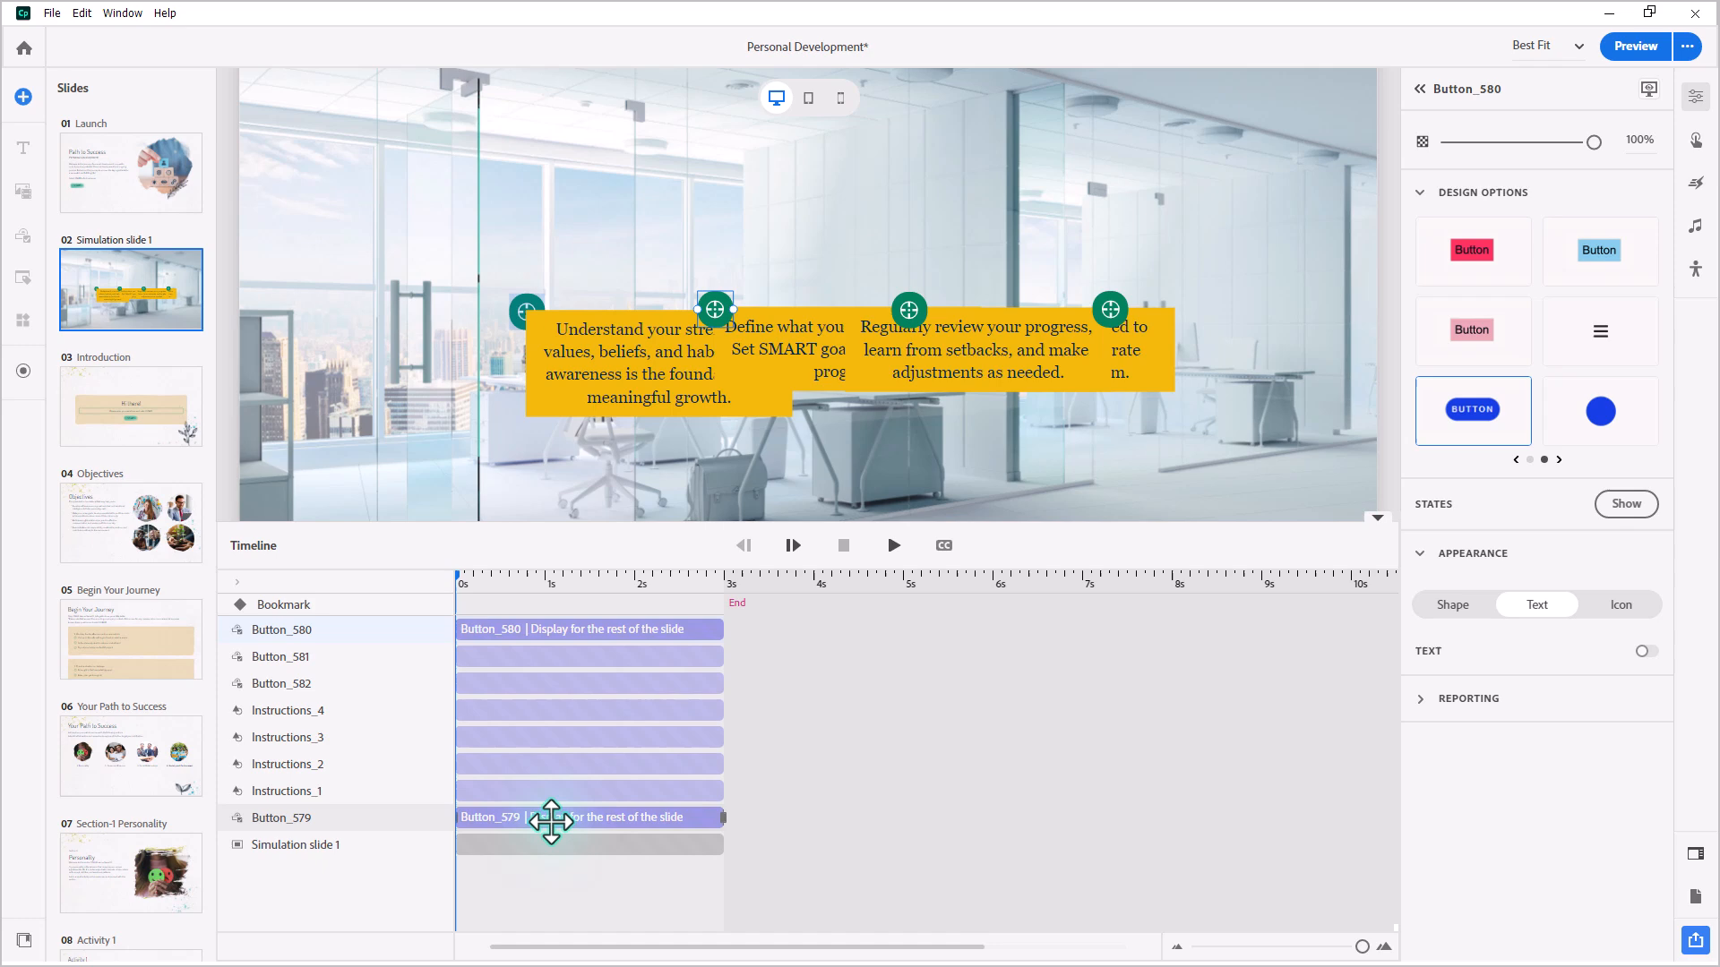
pyautogui.moveTo(551, 821); pyautogui.dragTo(551, 630)
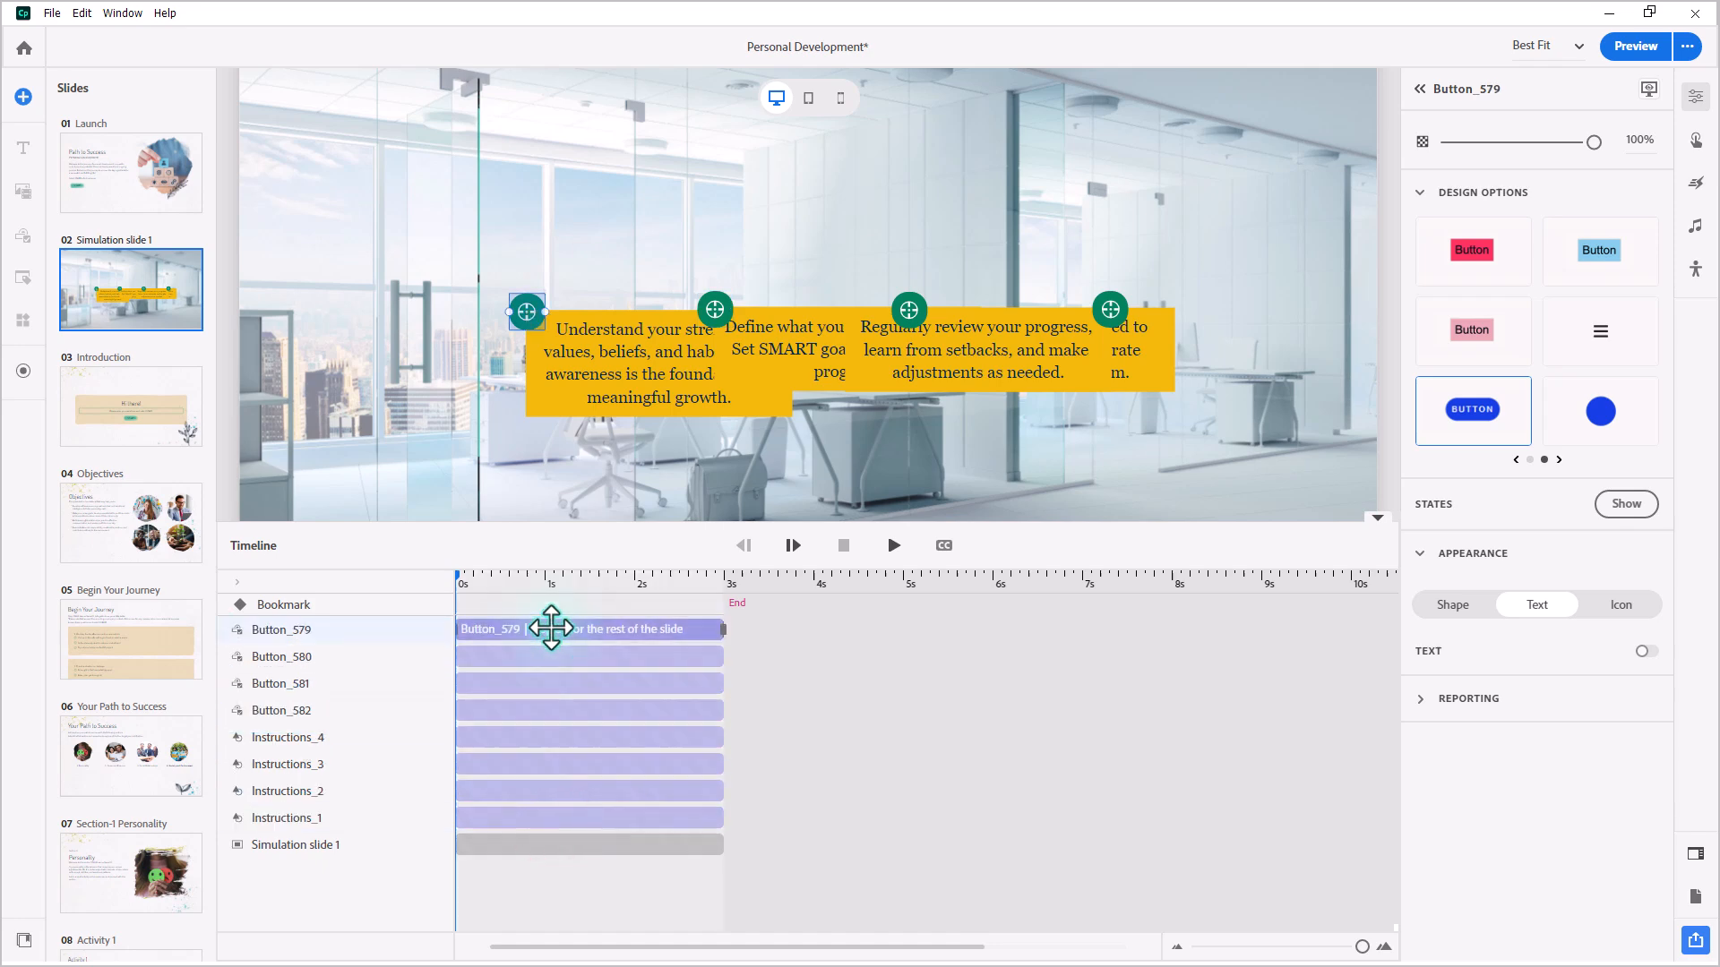
pyautogui.doubleClick(767, 545)
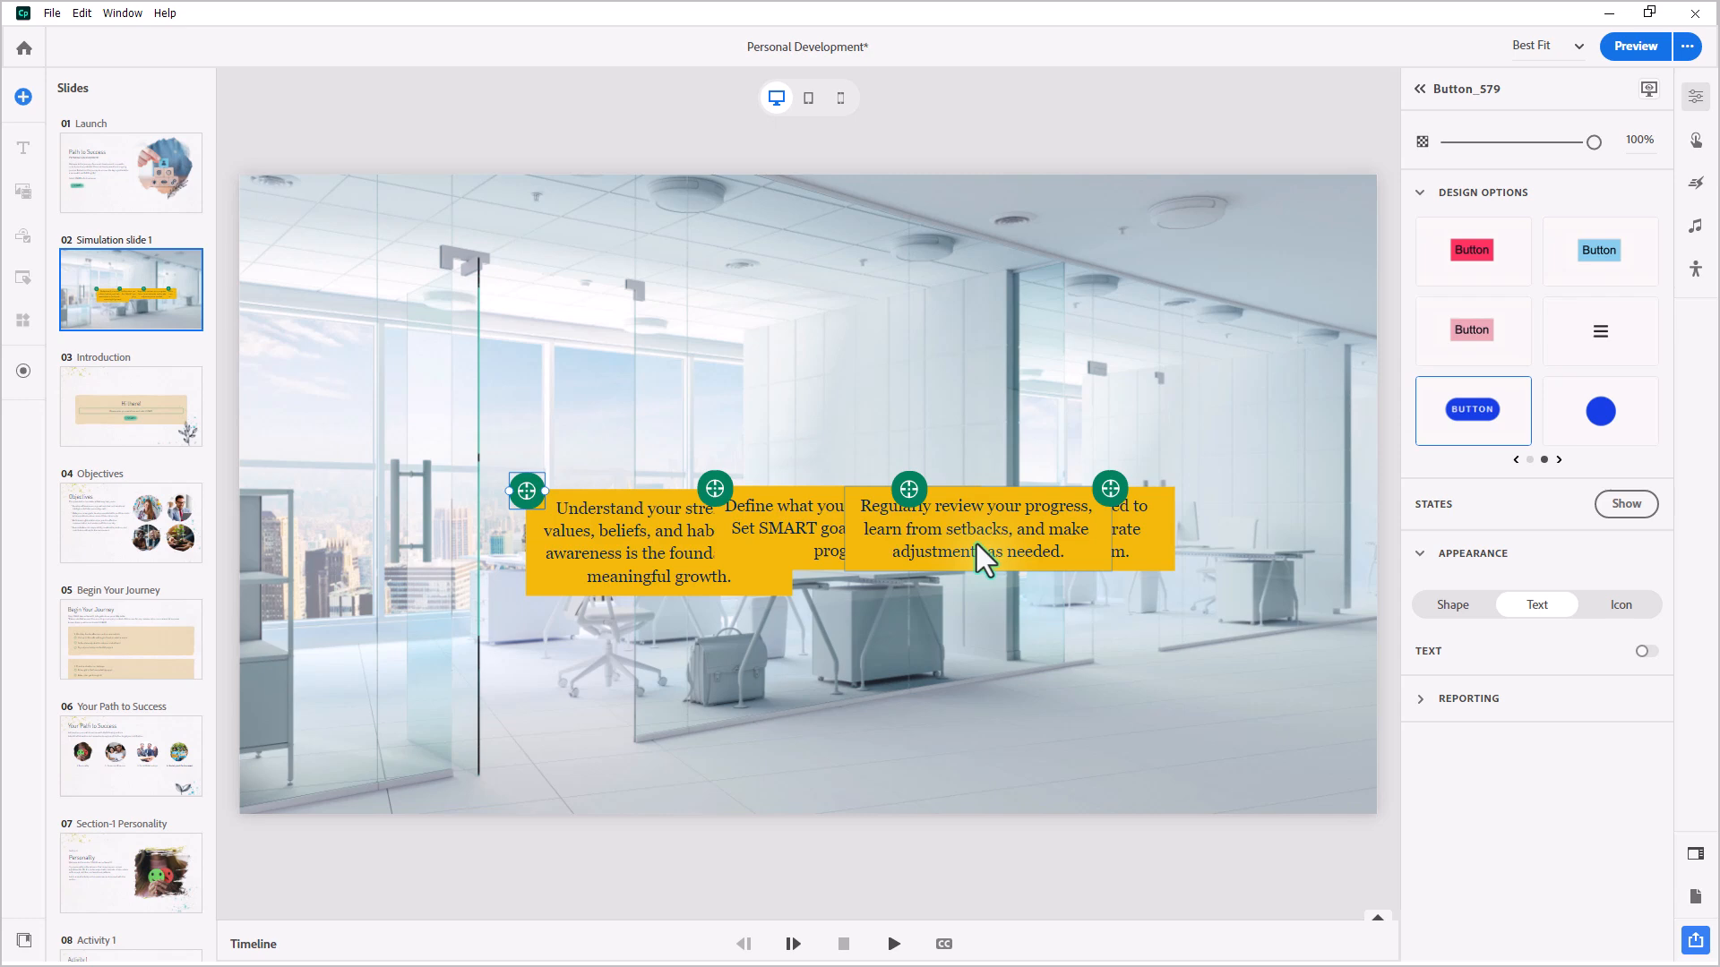
# Select the instruction boxes and mark the second one Hide during publish
pyautogui.click(609, 555)
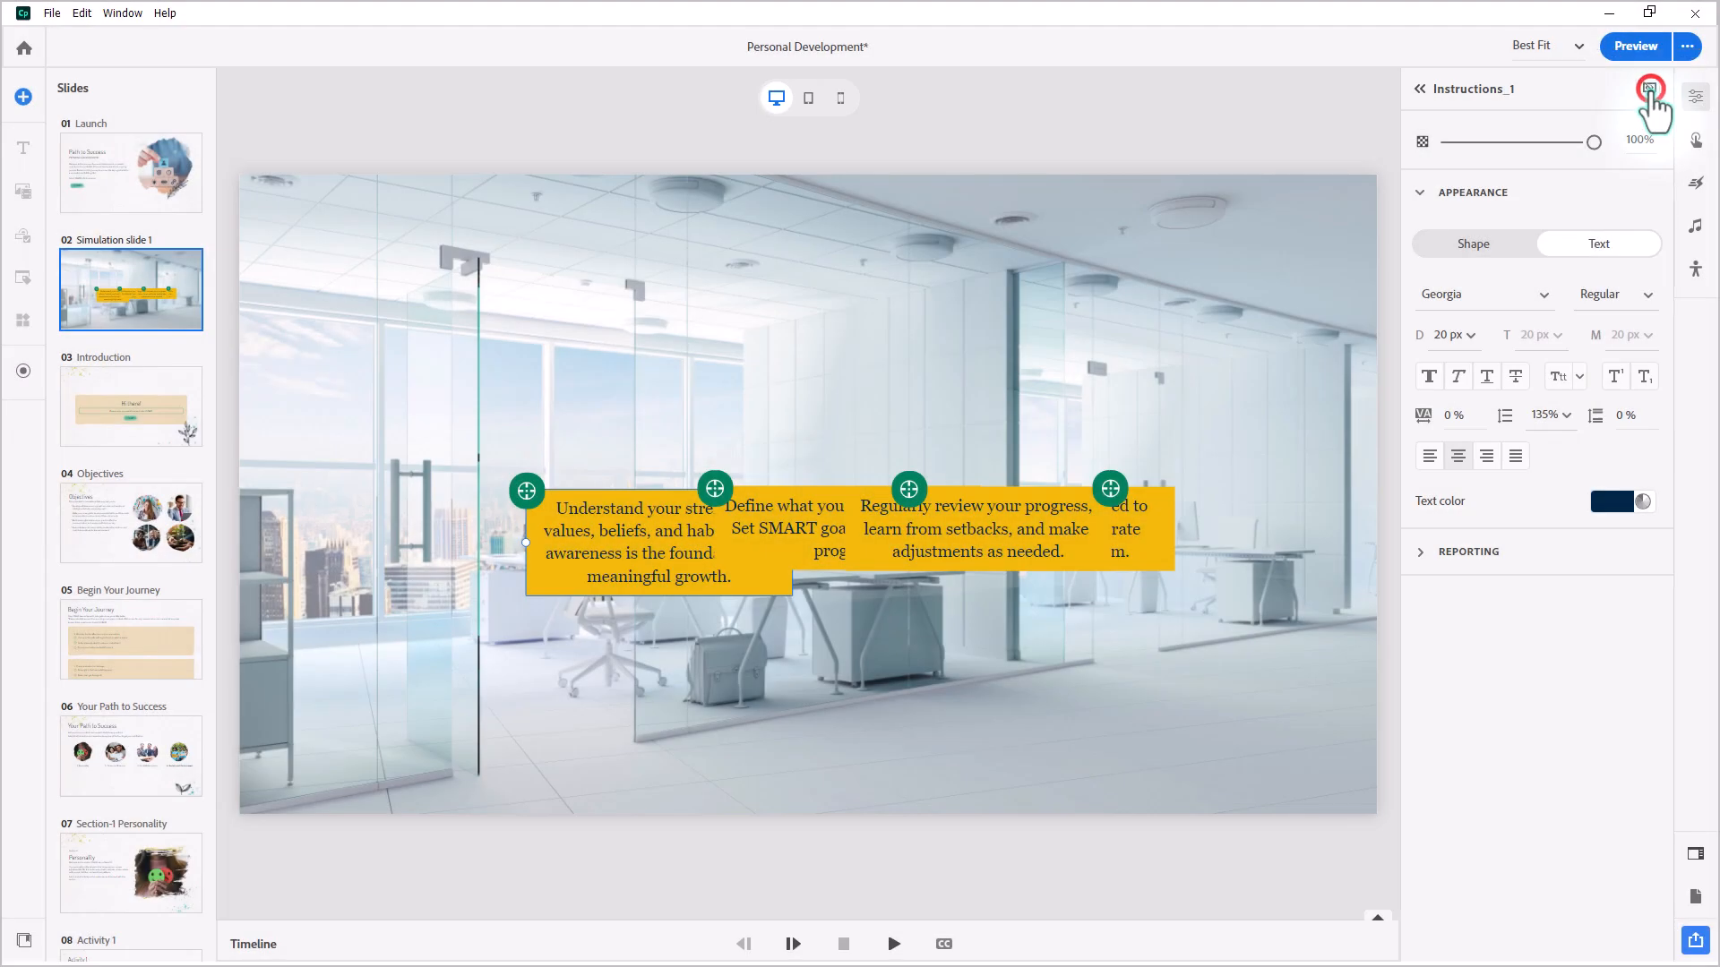
pyautogui.click(821, 541)
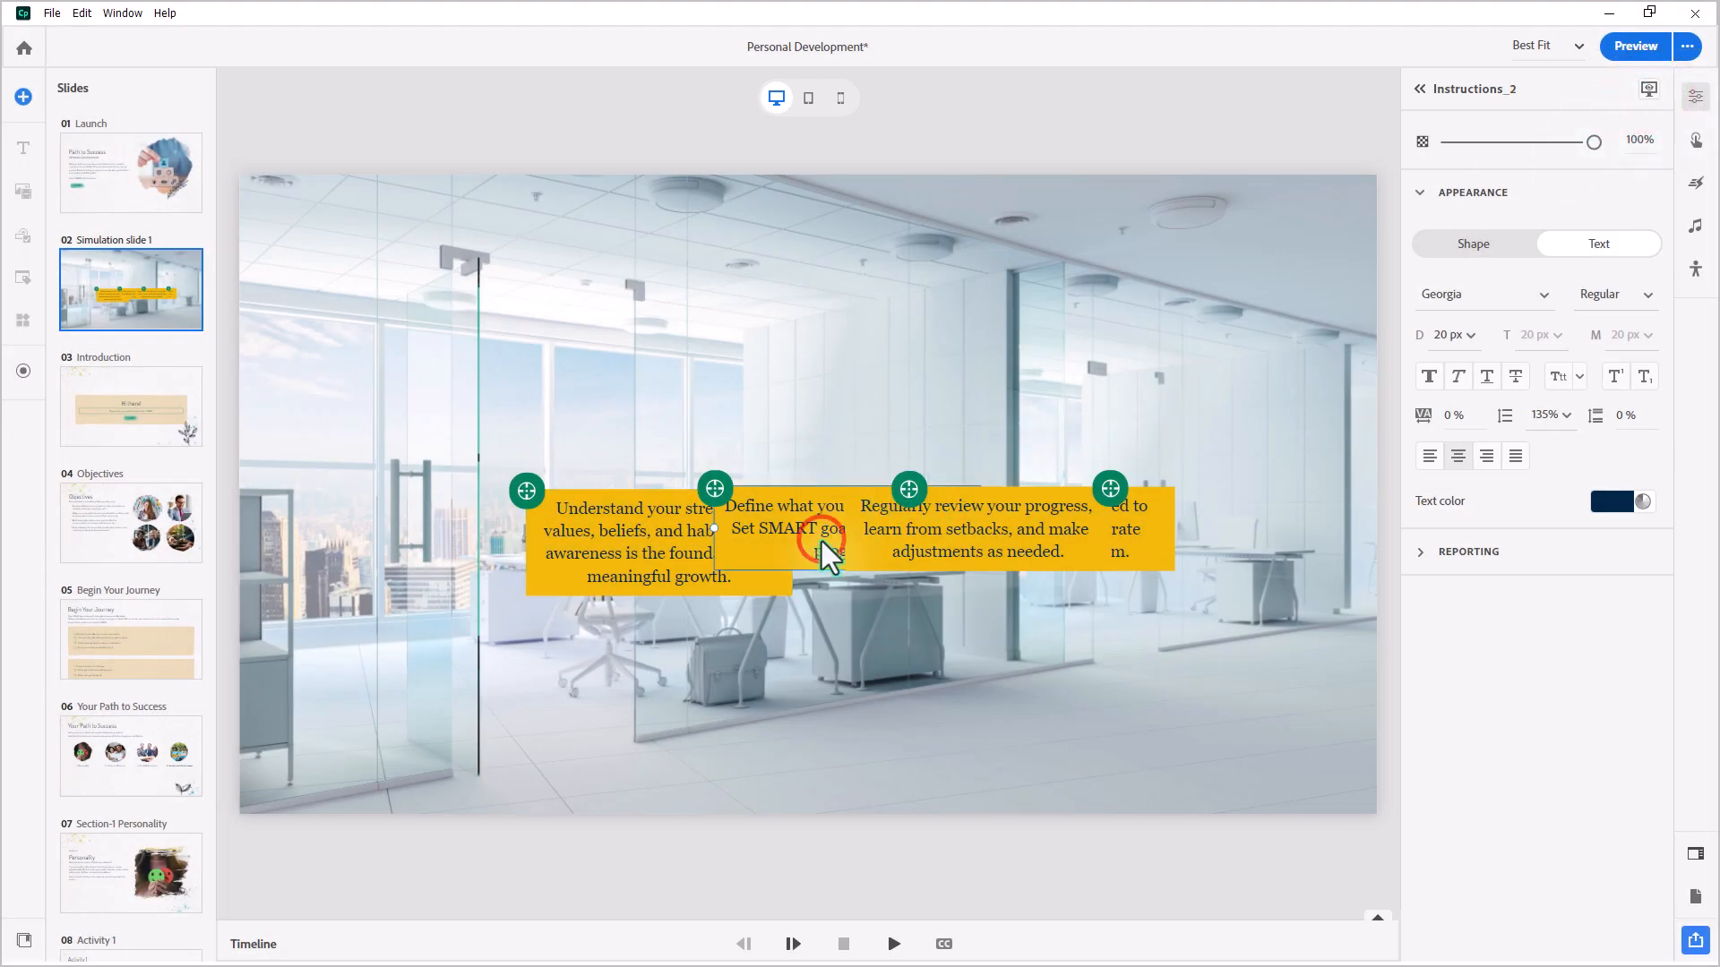
pyautogui.click(1649, 91)
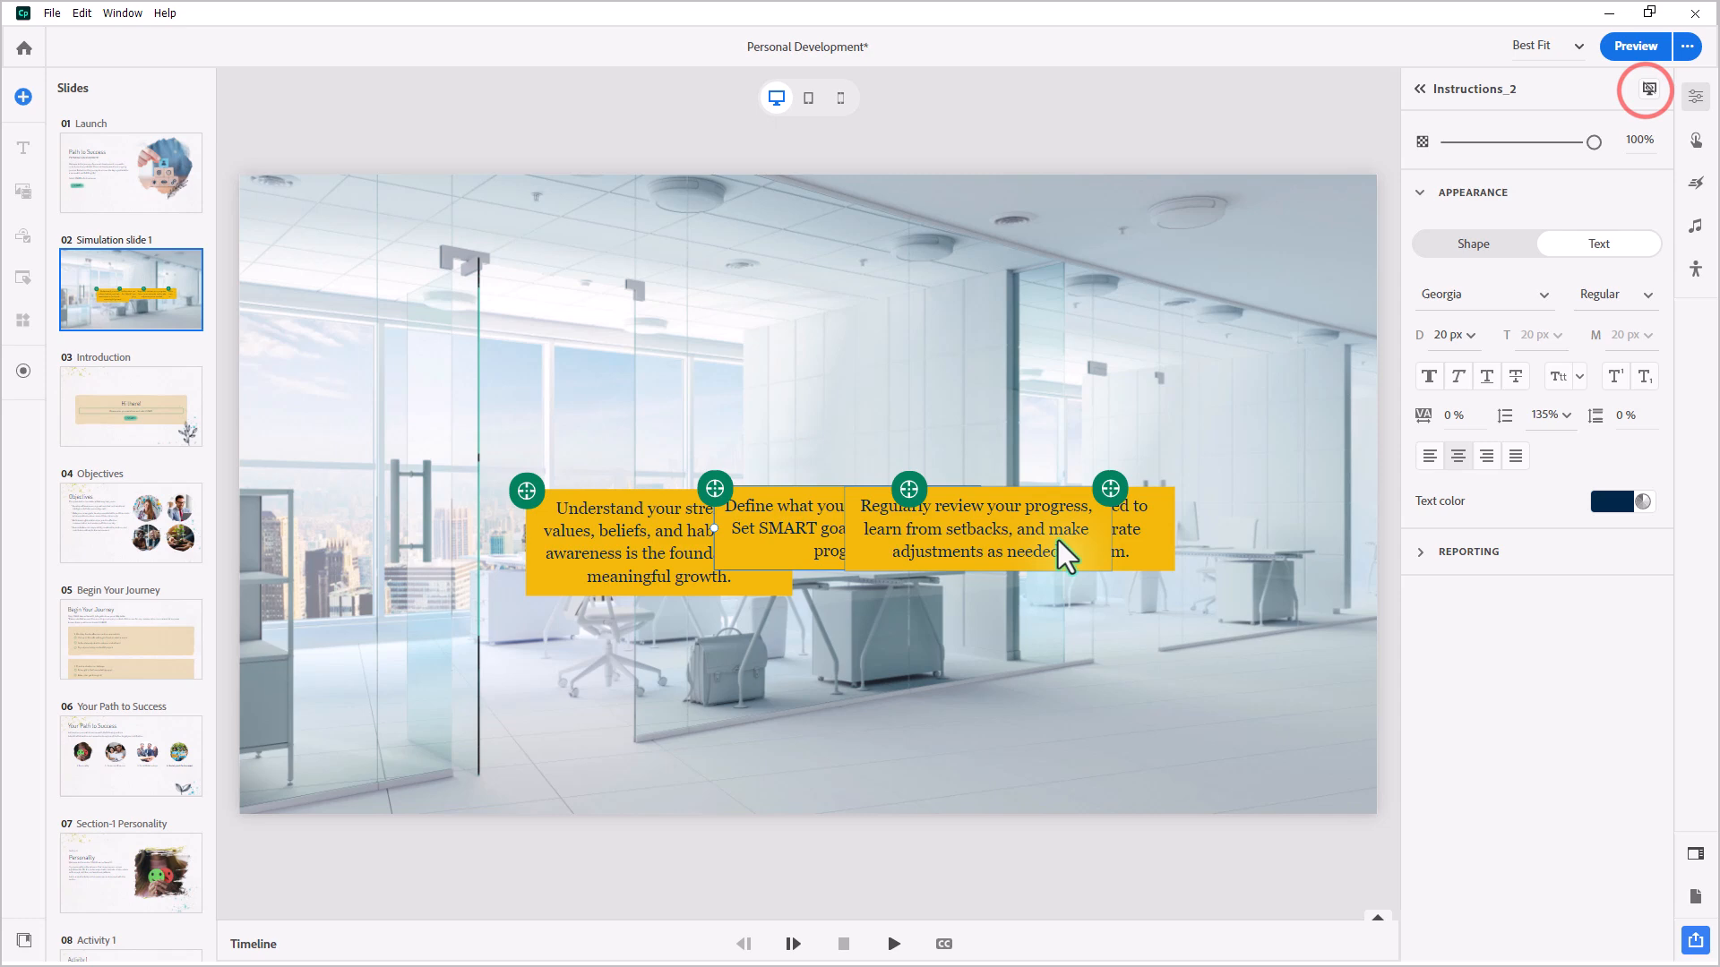
pyautogui.click(997, 556)
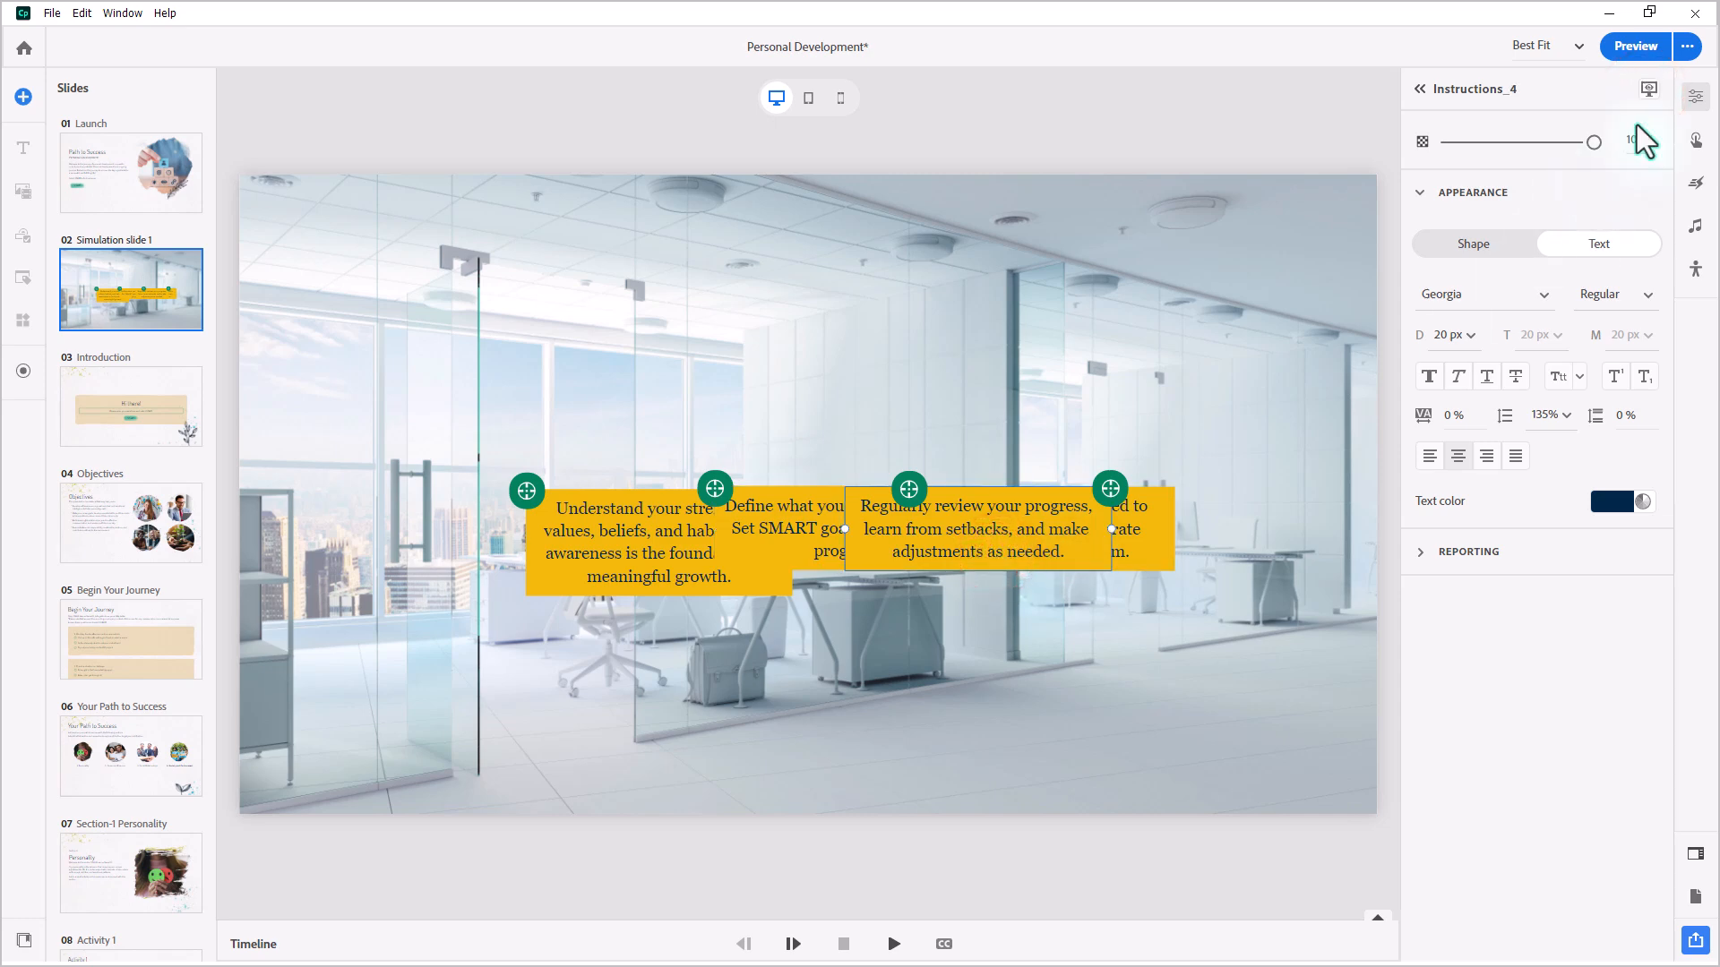
# Mark Instructions_4 and Instructions_3 Hide during publish too
pyautogui.click(1649, 89)
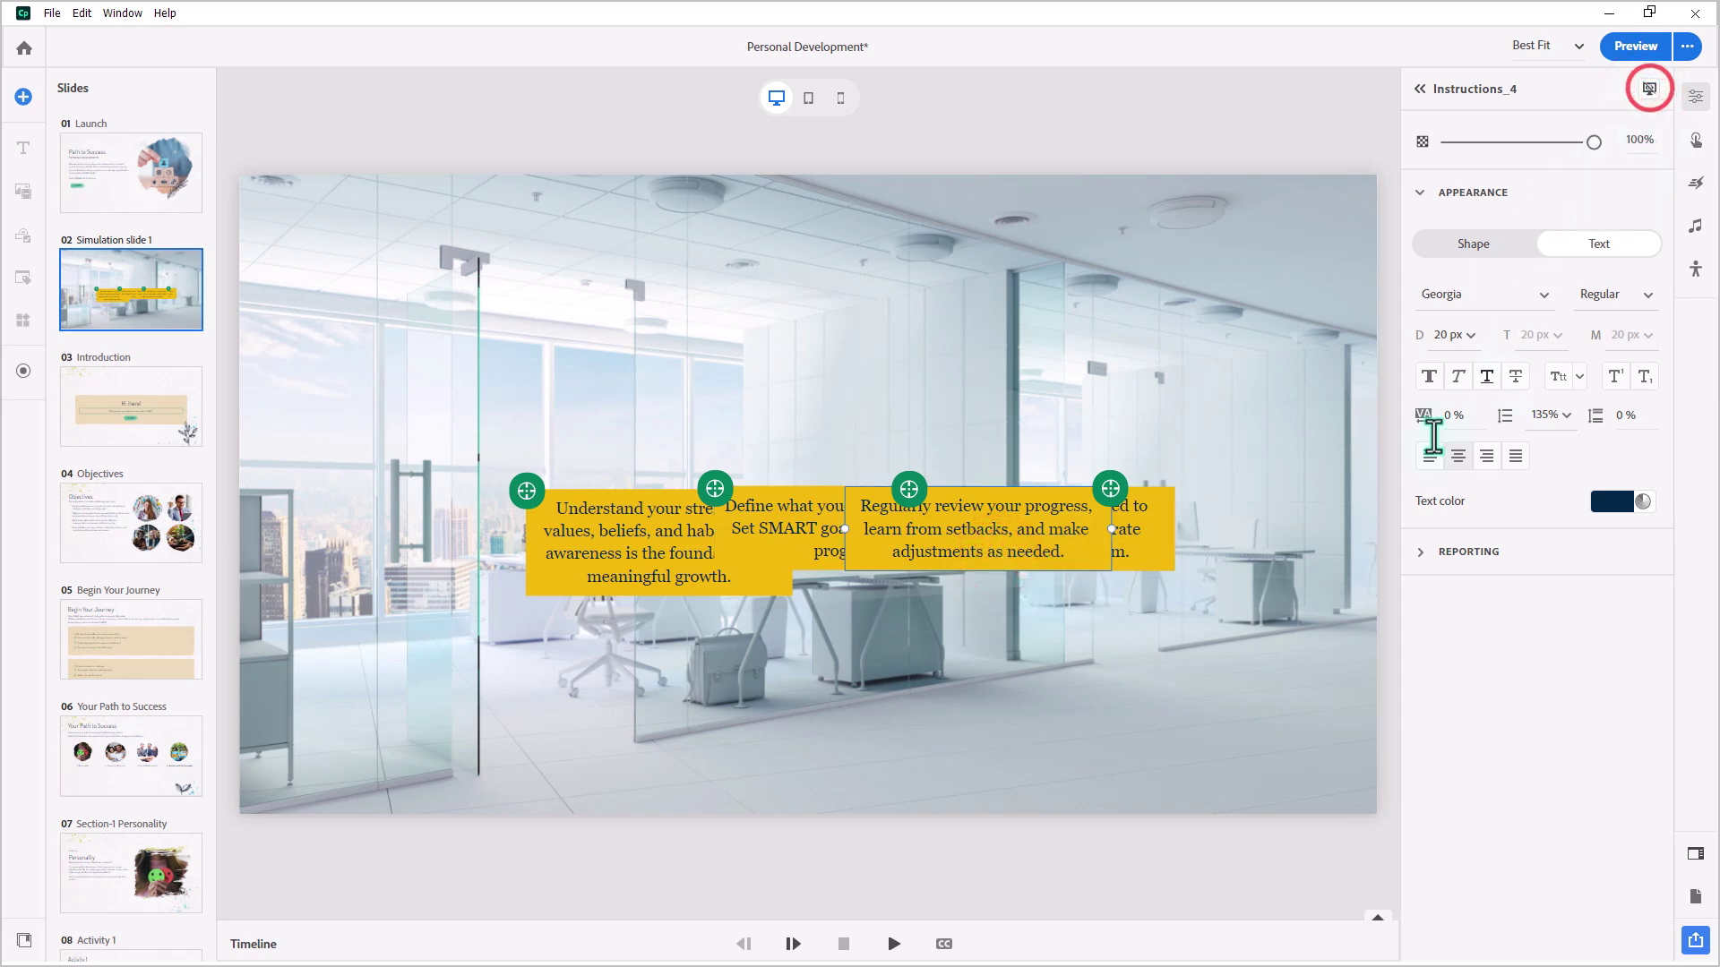
pyautogui.click(1166, 536)
pyautogui.click(1650, 89)
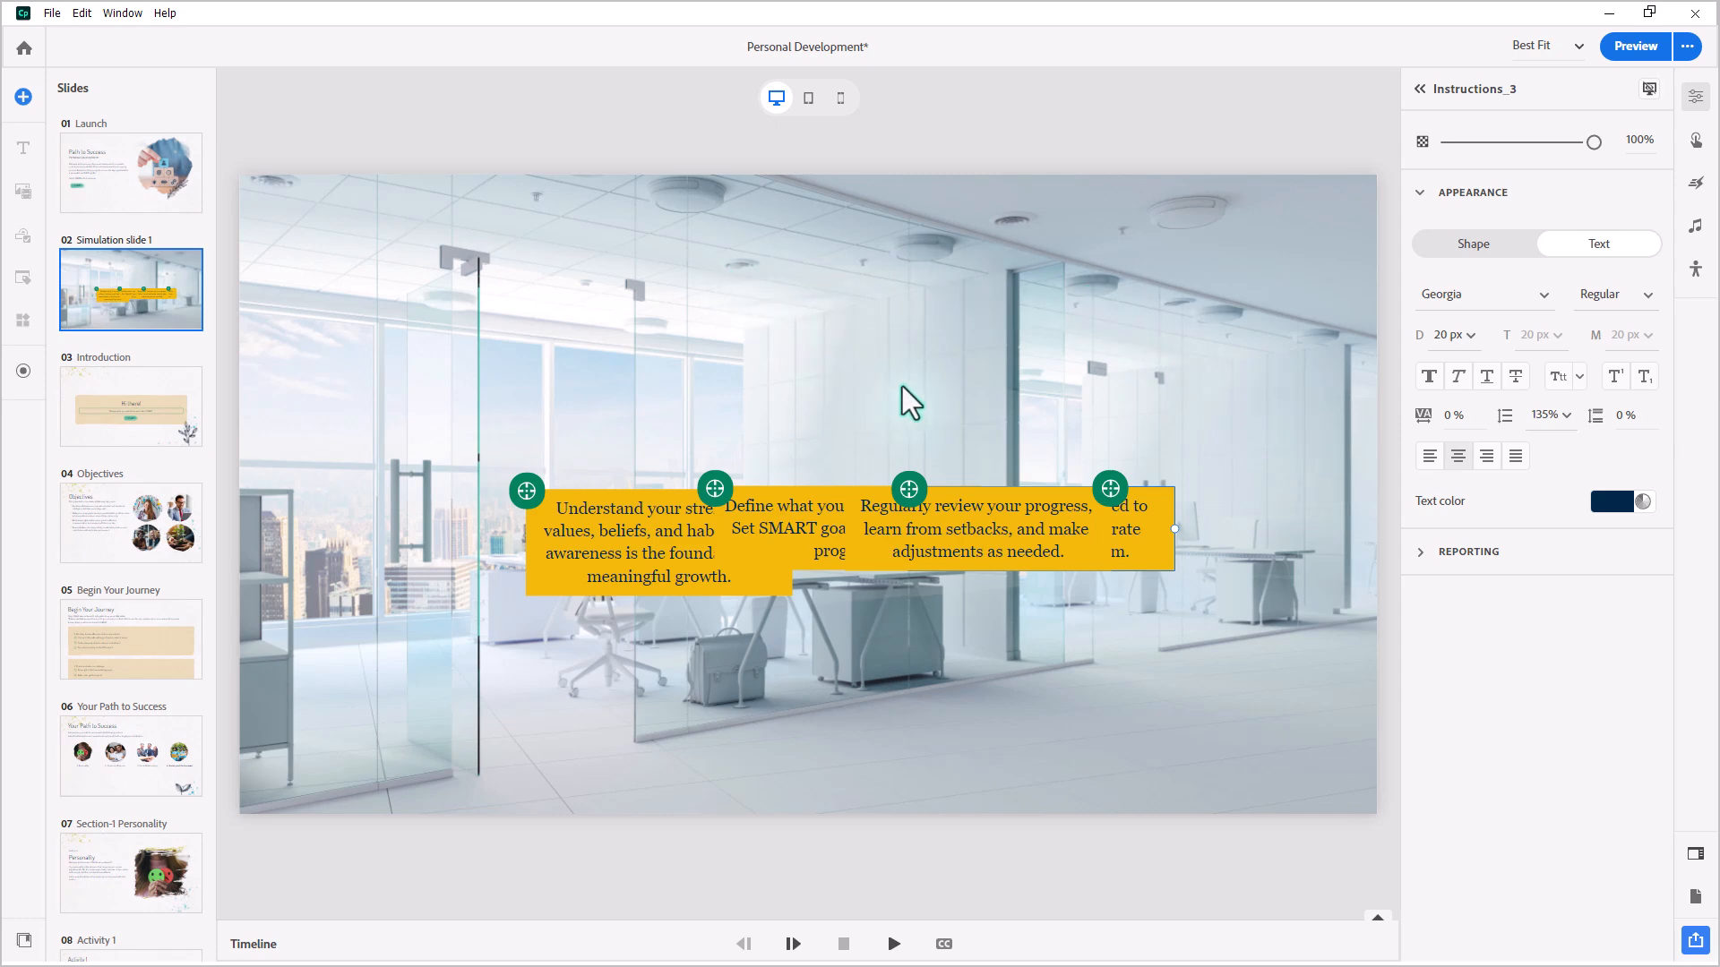
# In Project properties' Publish Settings, switch Show Playbar off
pyautogui.click(1697, 912)
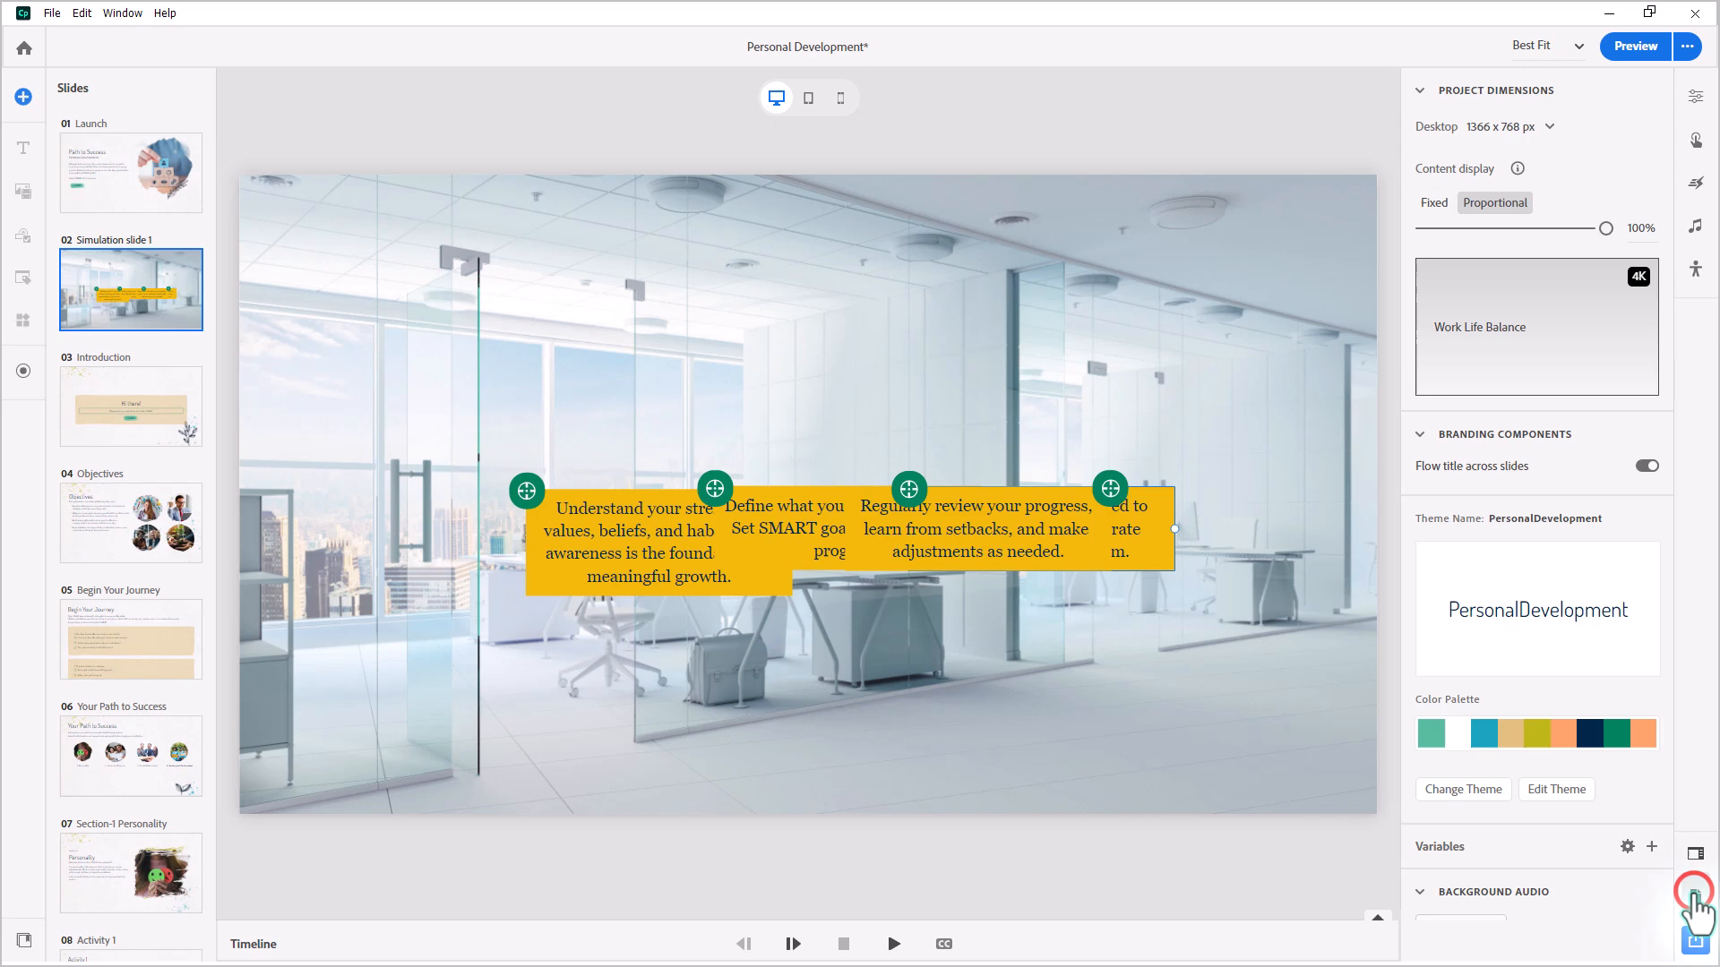
pyautogui.scroll(-3, 1568, 871)
pyautogui.scroll(-3, 1567, 871)
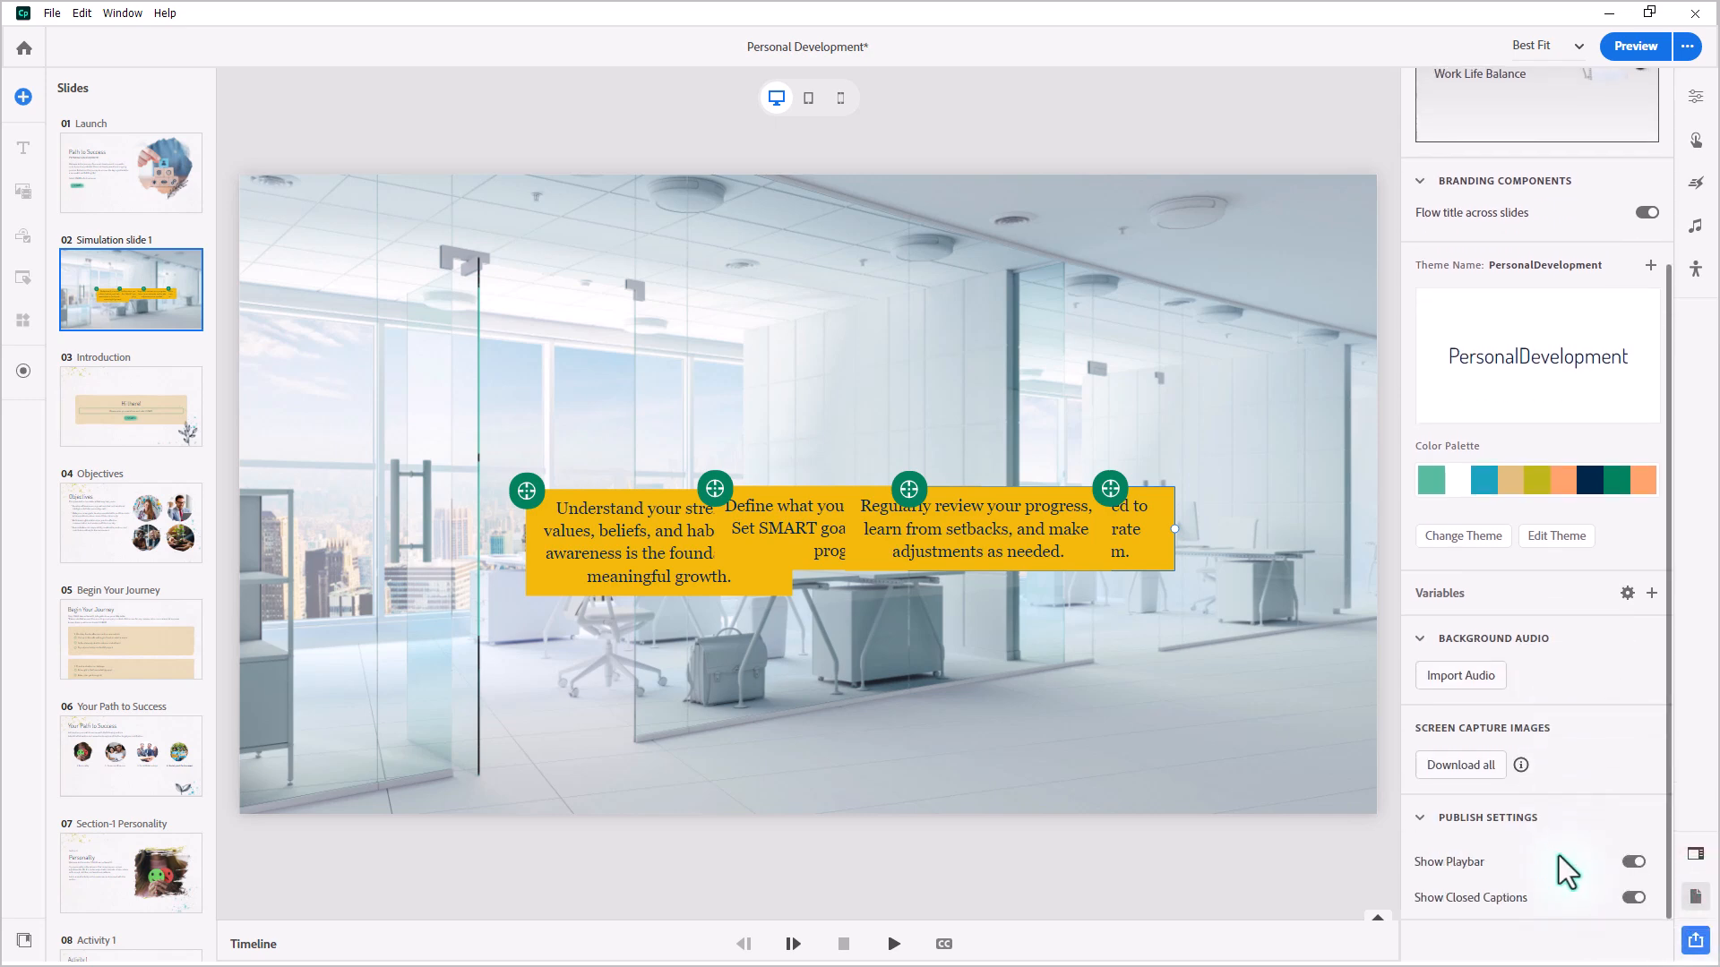
pyautogui.click(1633, 861)
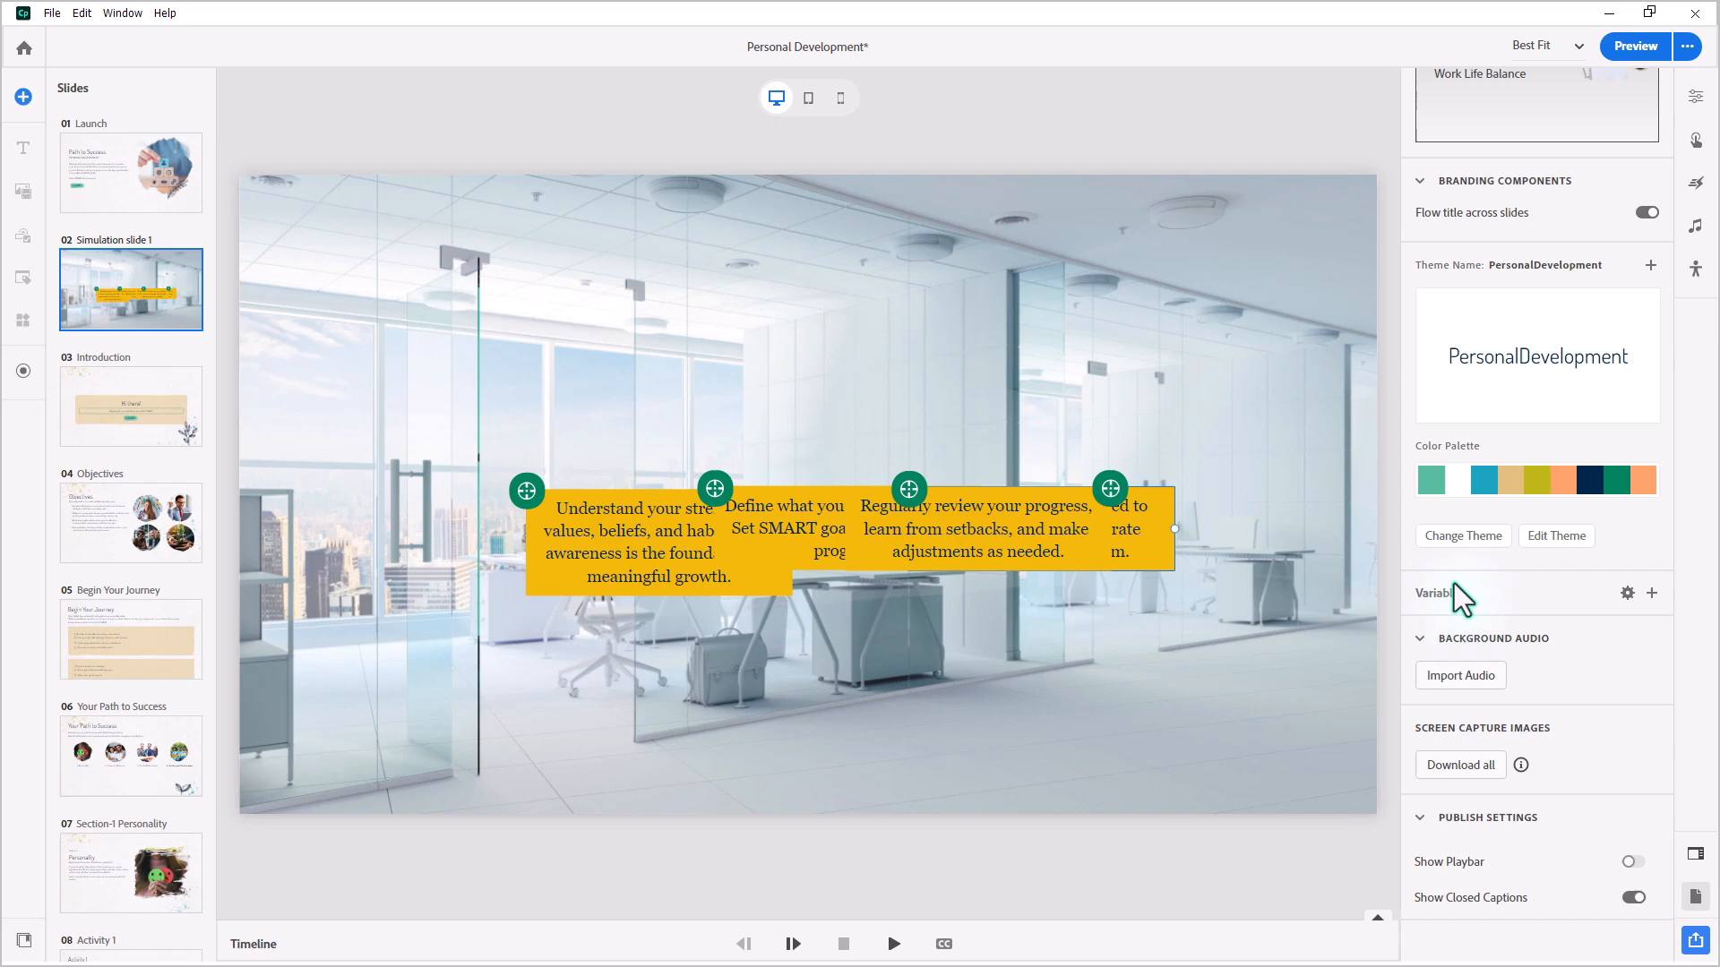
pyautogui.scroll(5, 1523, 411)
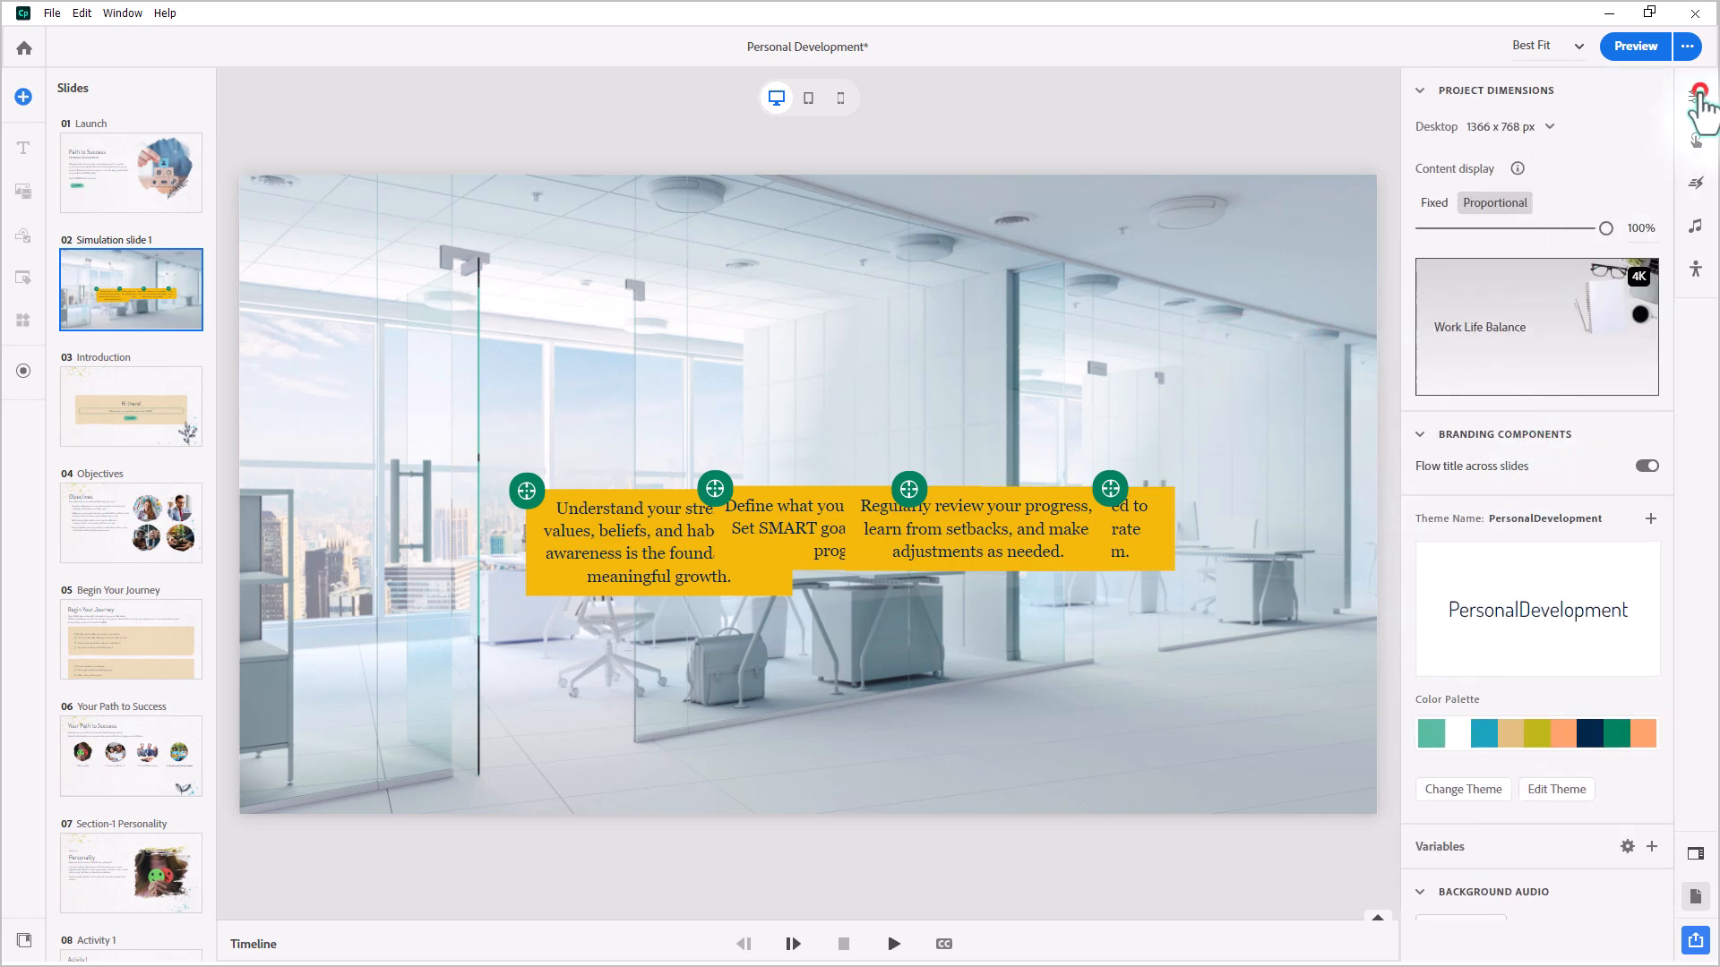
# Add a button component and place it at the bottom centre of the slide
pyautogui.click(1696, 97)
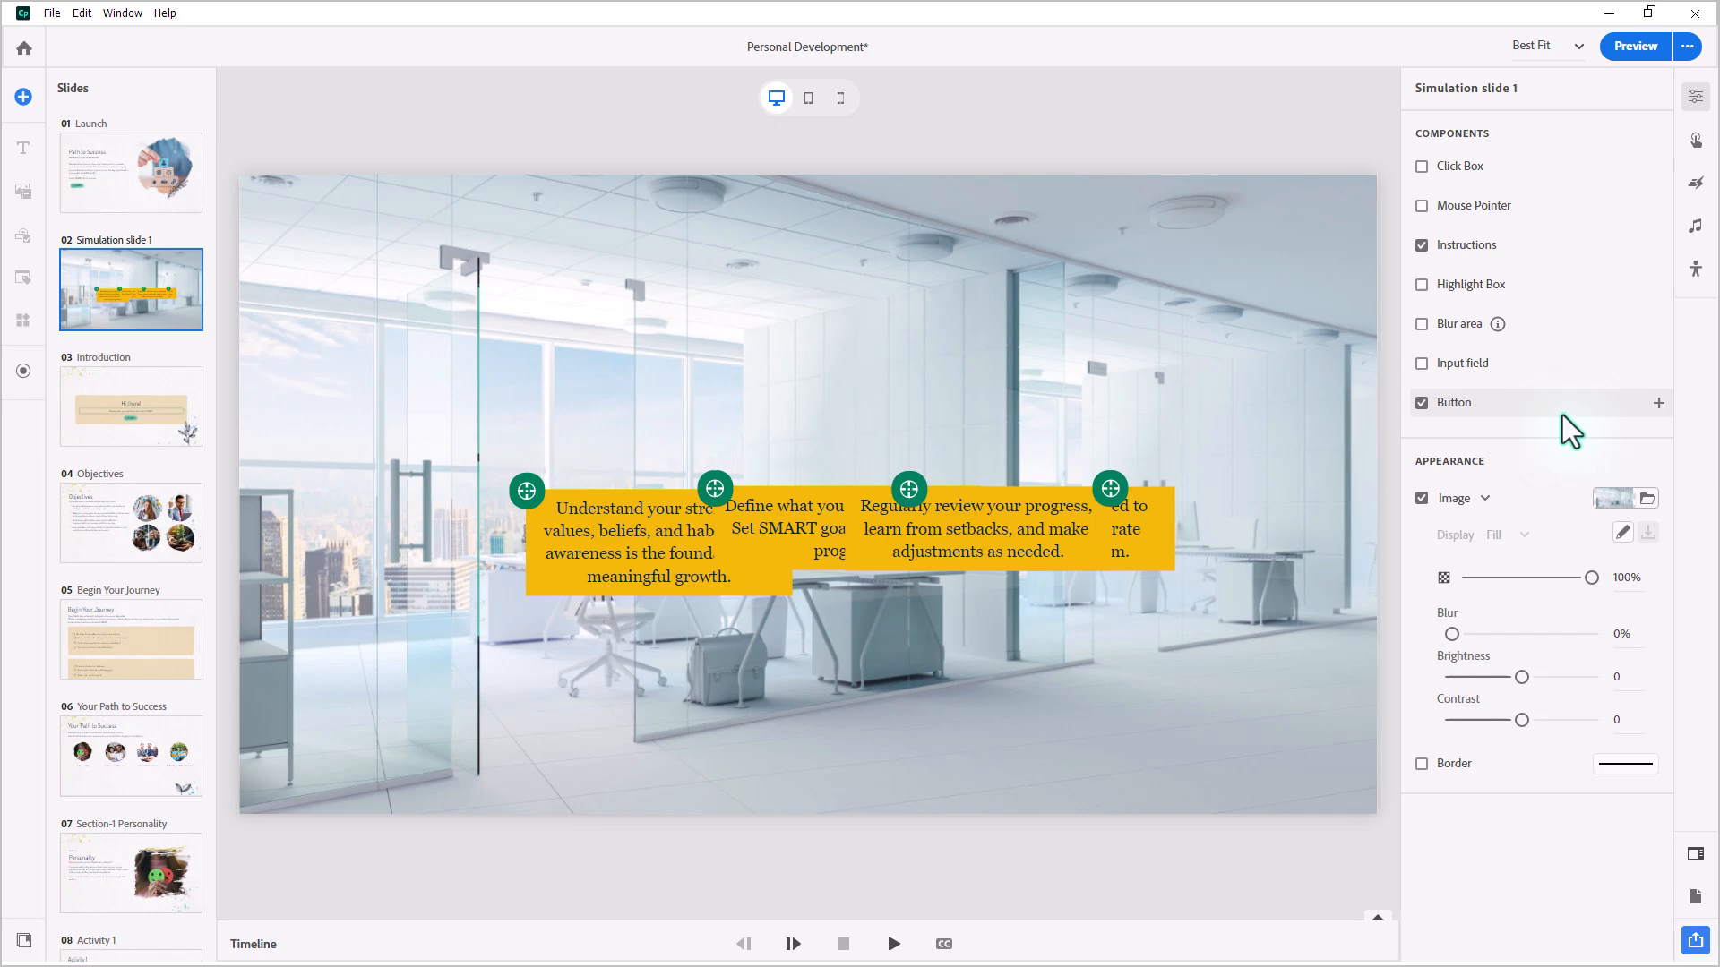
pyautogui.click(1659, 404)
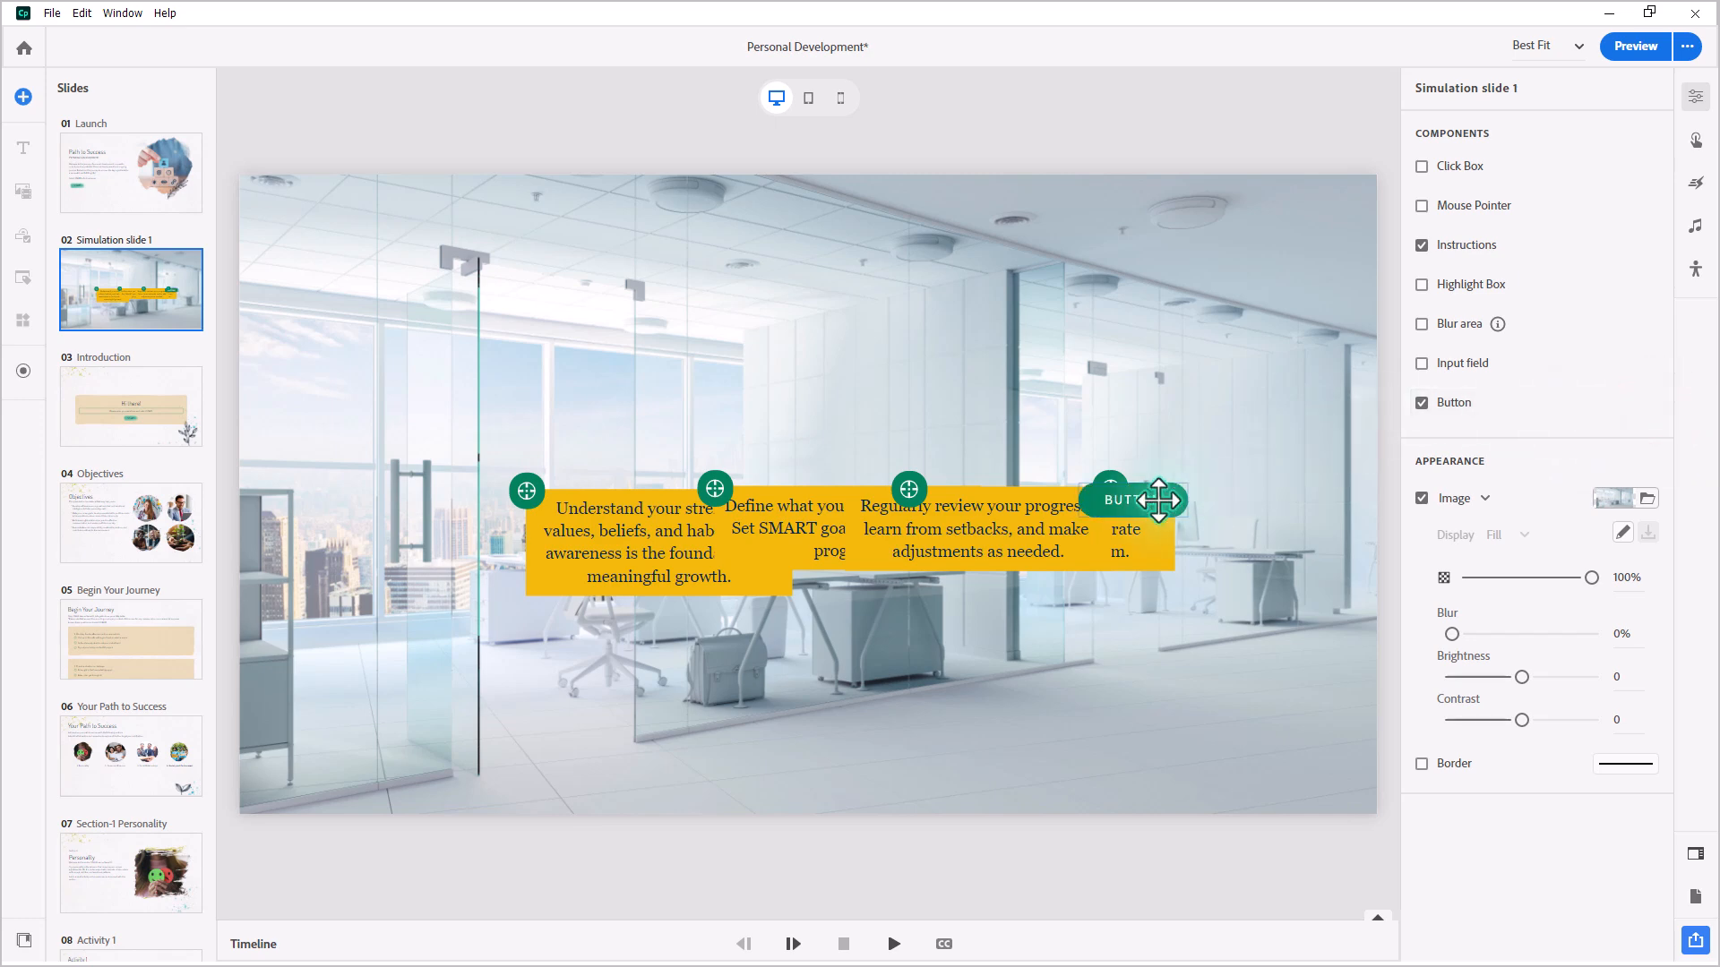
pyautogui.moveTo(1134, 499)
pyautogui.mouseDown()
pyautogui.moveTo(838, 725)
pyautogui.moveTo(867, 769)
pyautogui.mouseUp()
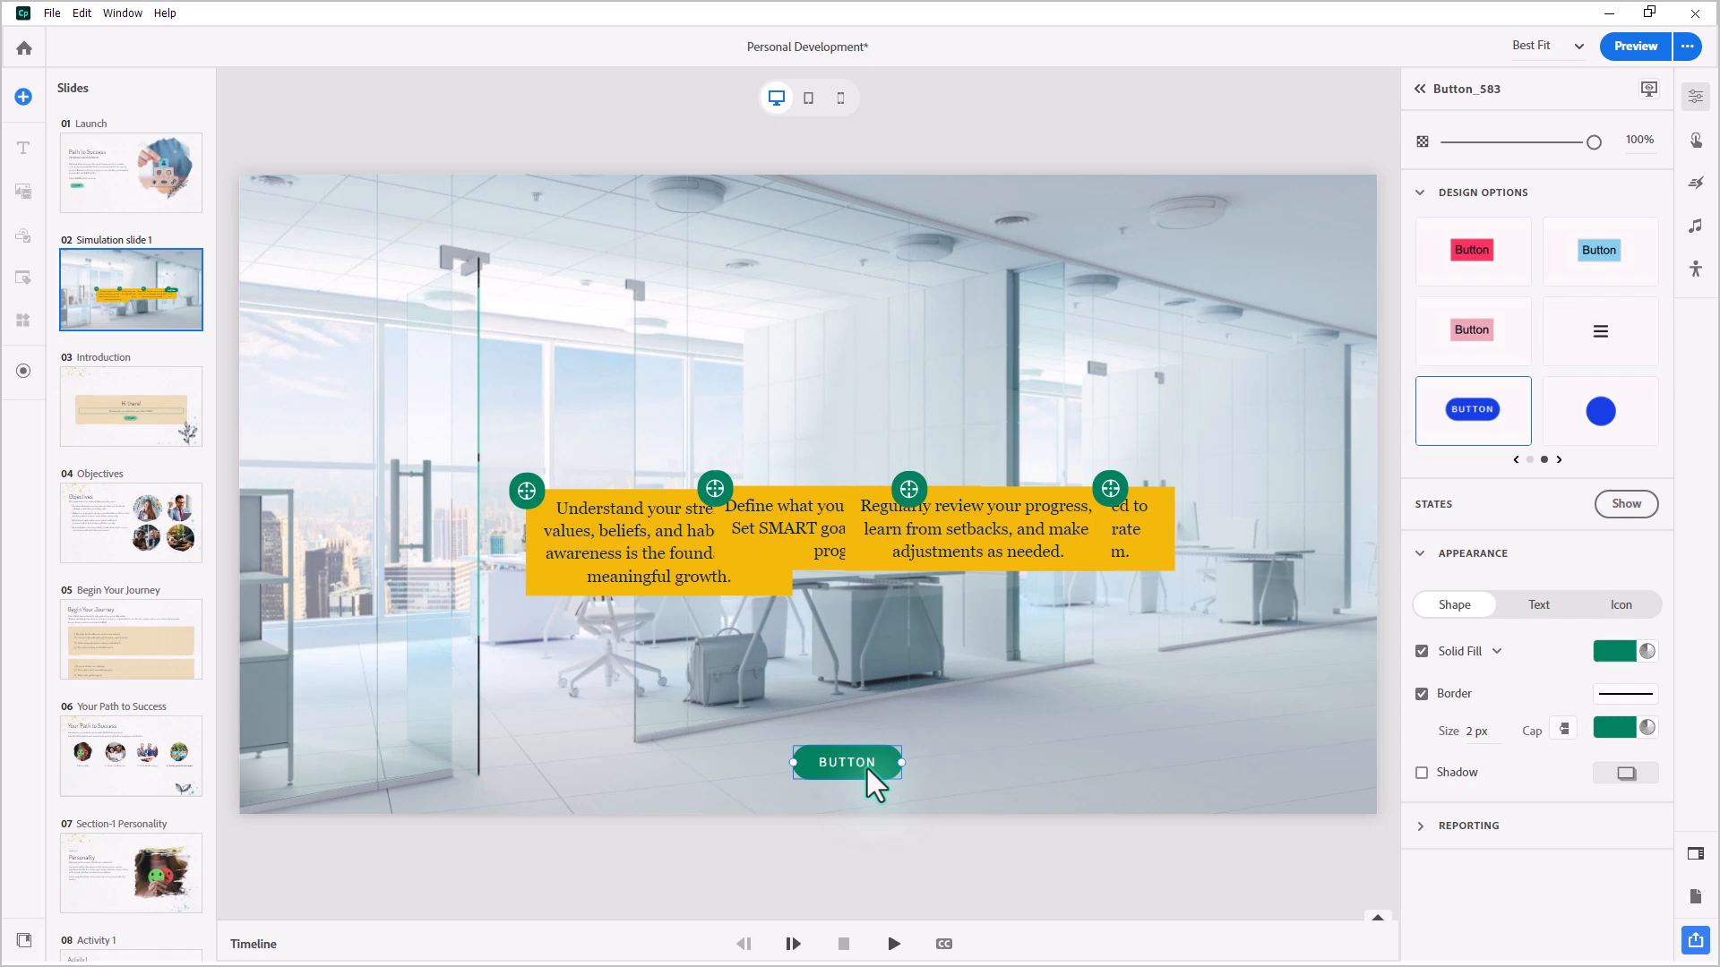
pyautogui.rightClick(873, 779)
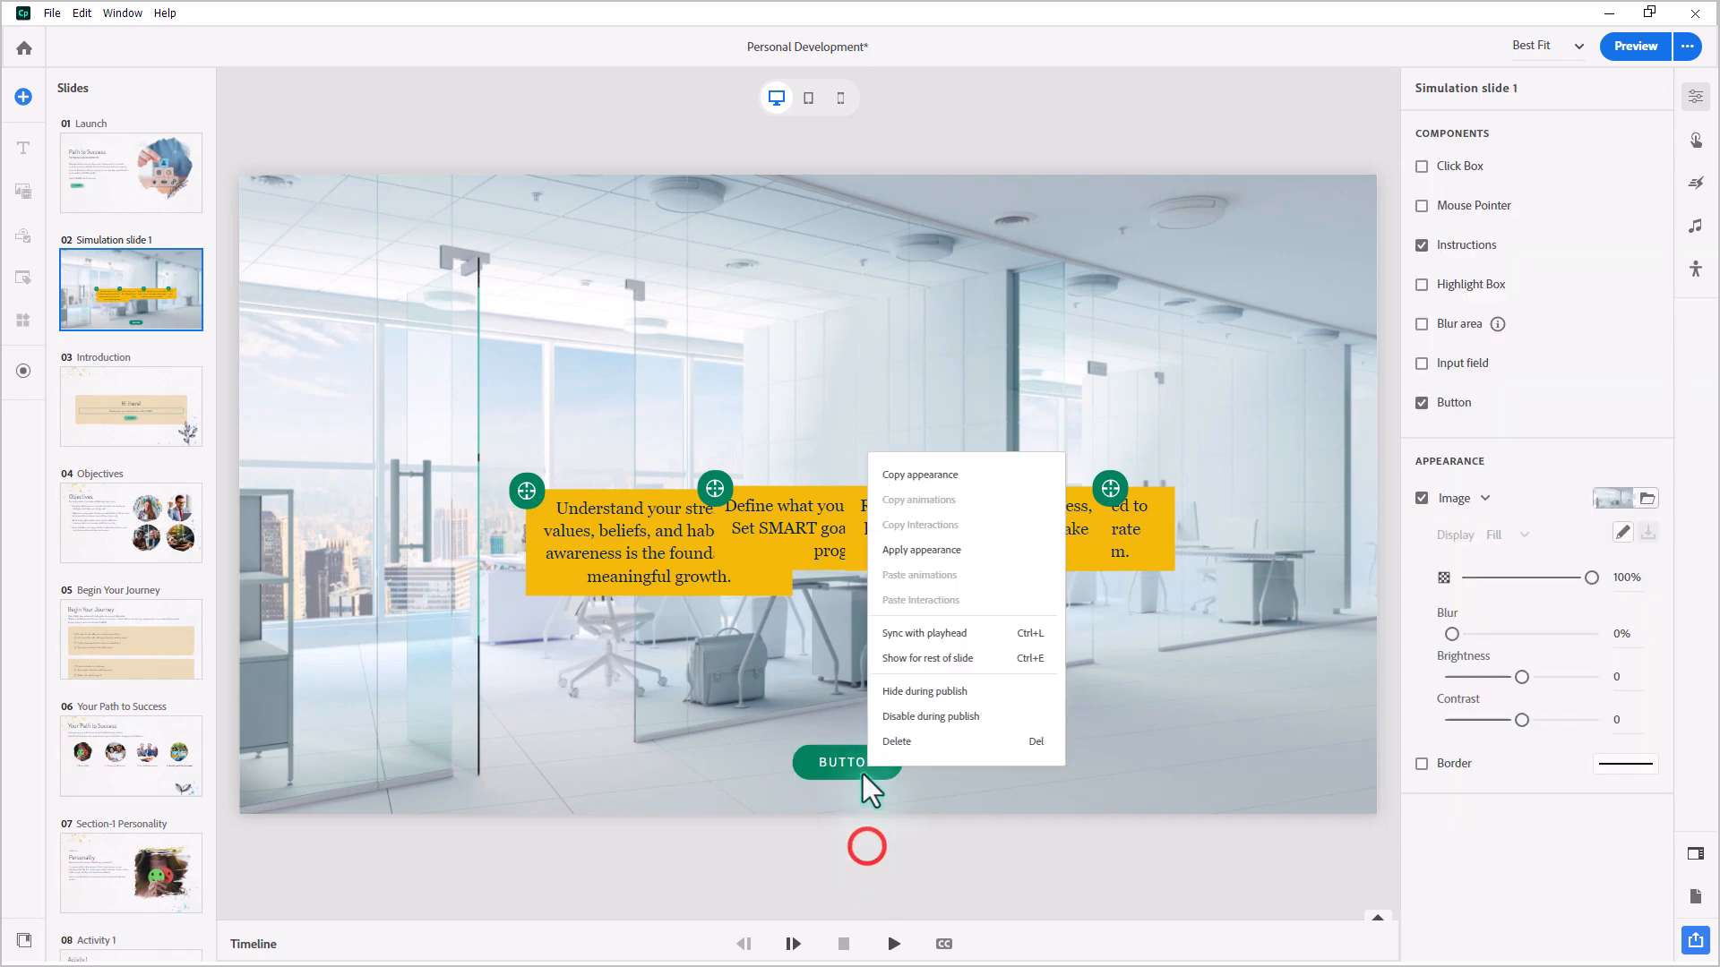
pyautogui.click(867, 849)
# Nudge the button lower, label it NEXT, then select the first hotspot
pyautogui.click(858, 767)
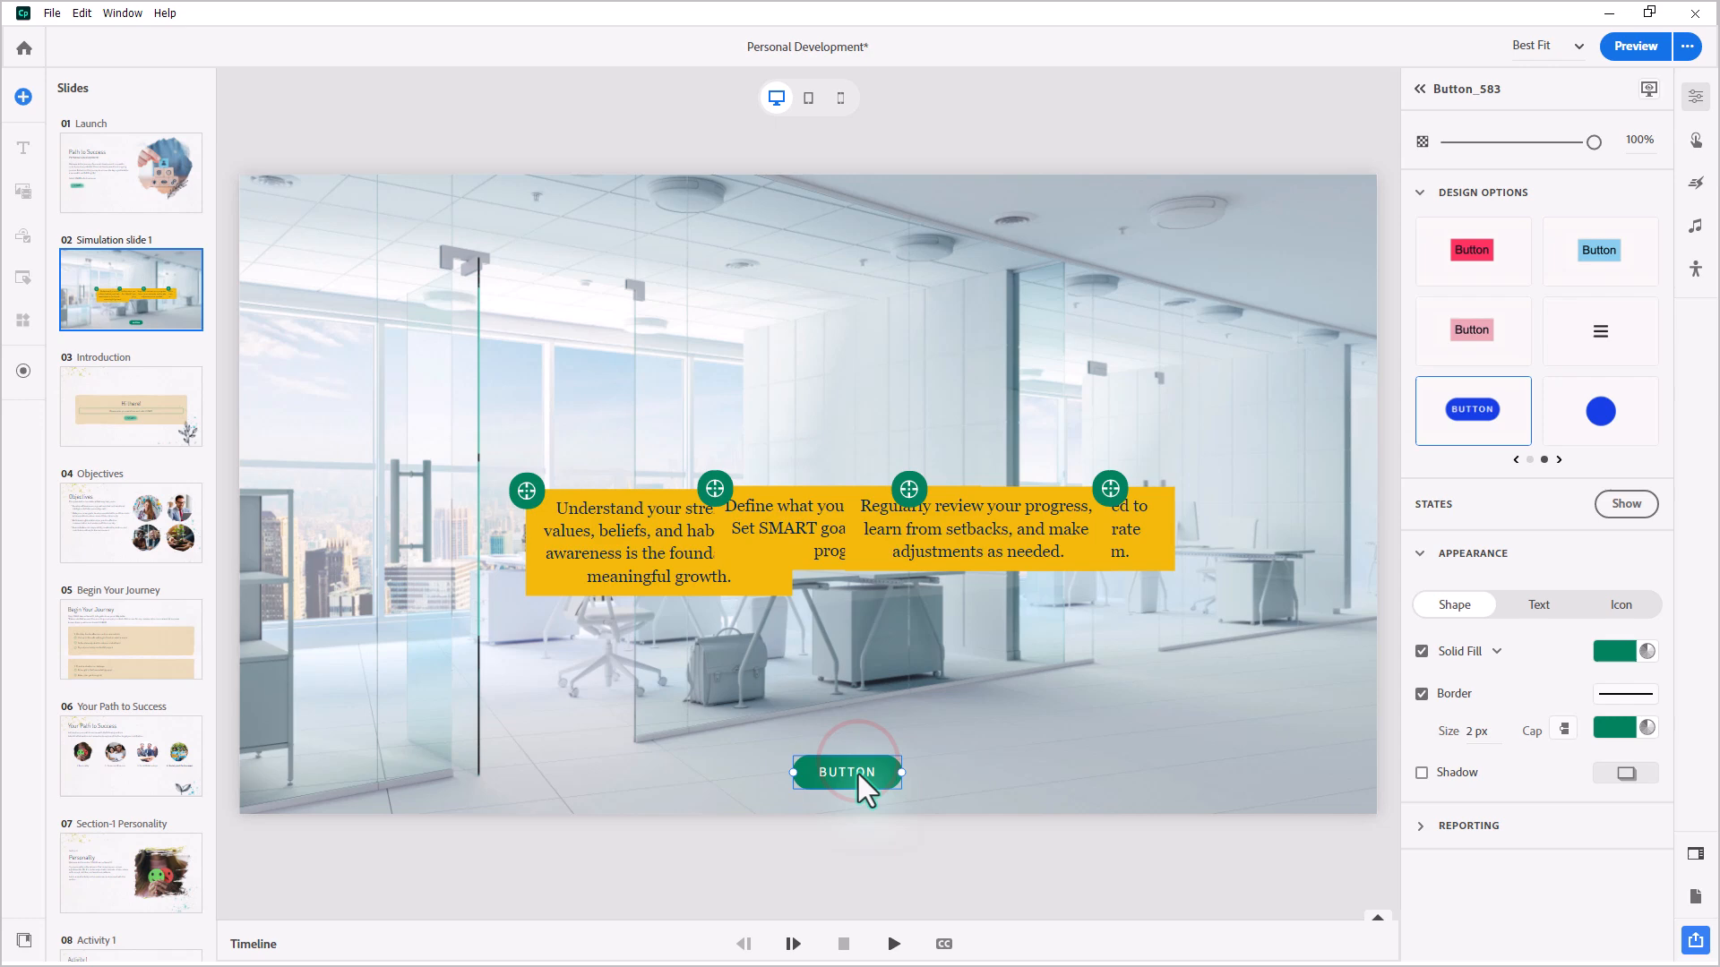
pyautogui.moveTo(858, 769); pyautogui.dragTo(862, 777)
pyautogui.doubleClick(870, 777)
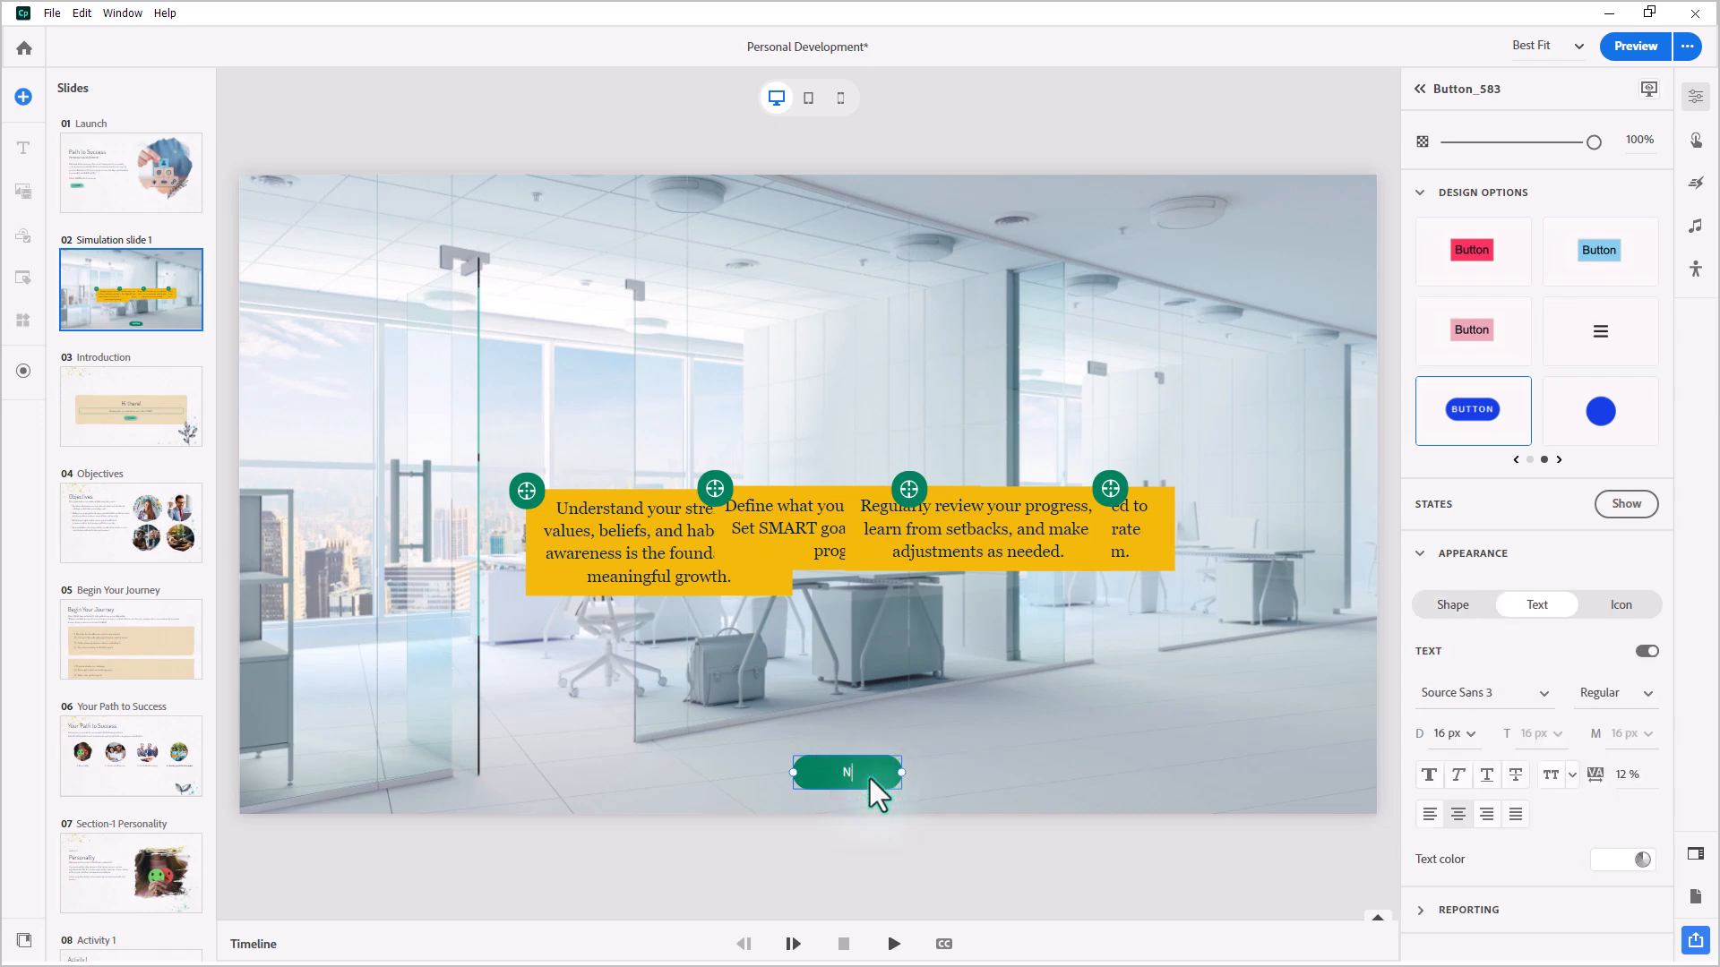
pyautogui.click(826, 604)
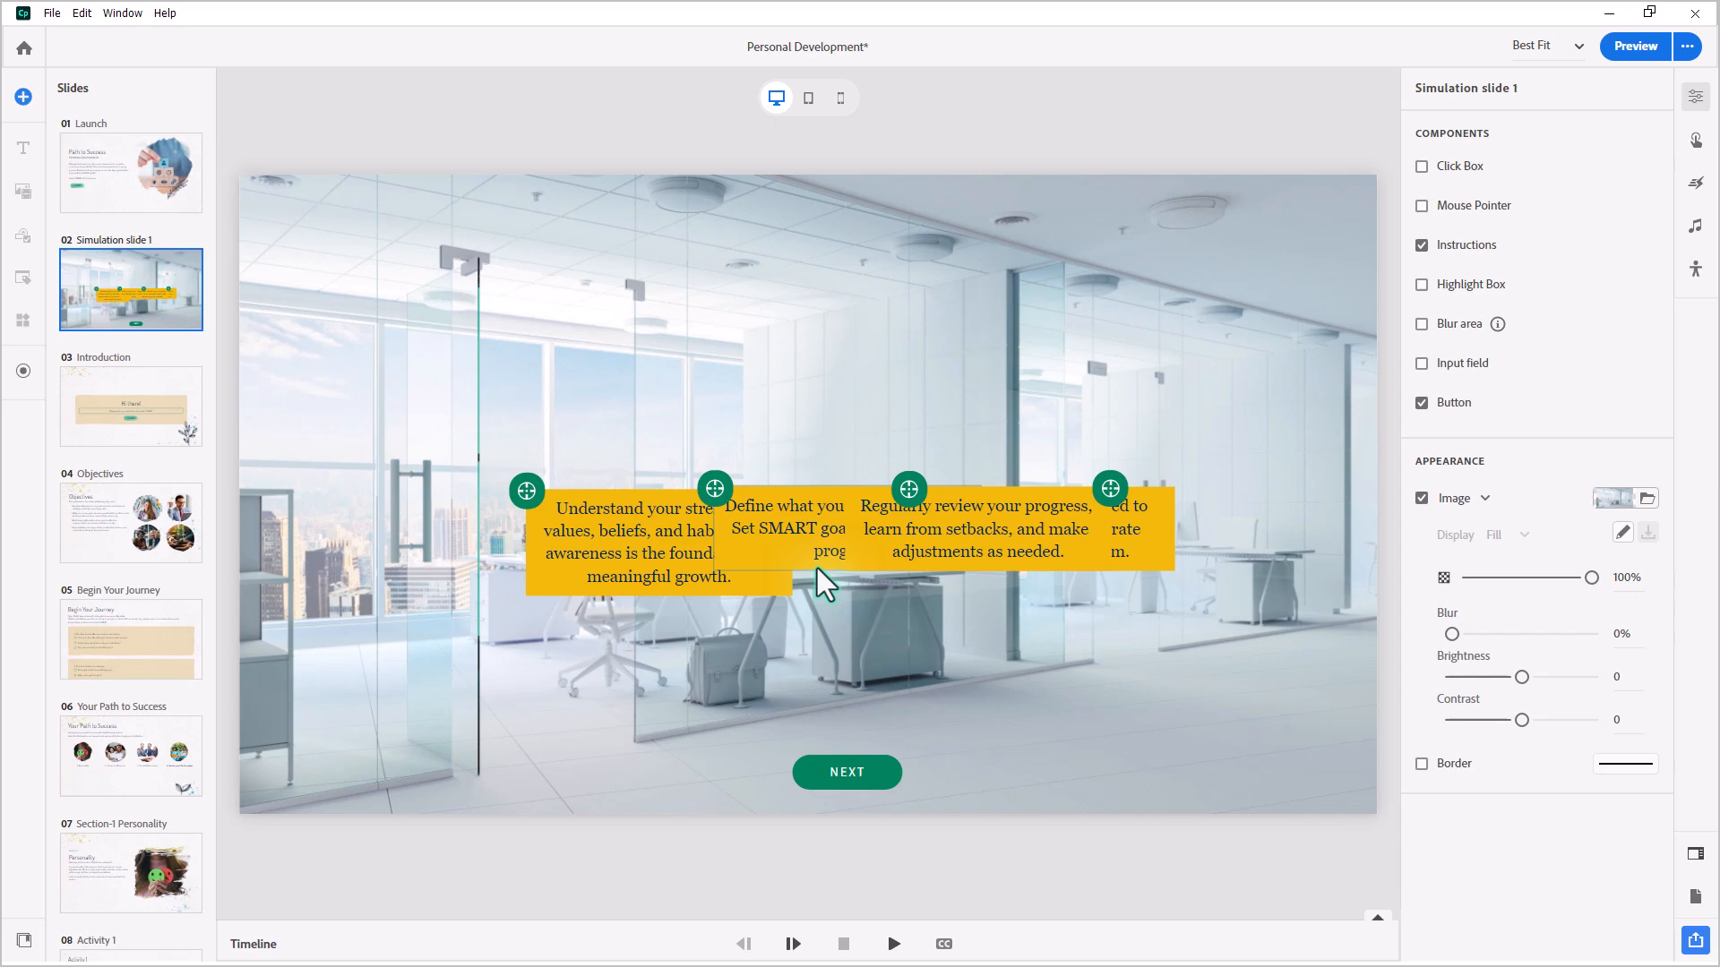
pyautogui.click(524, 488)
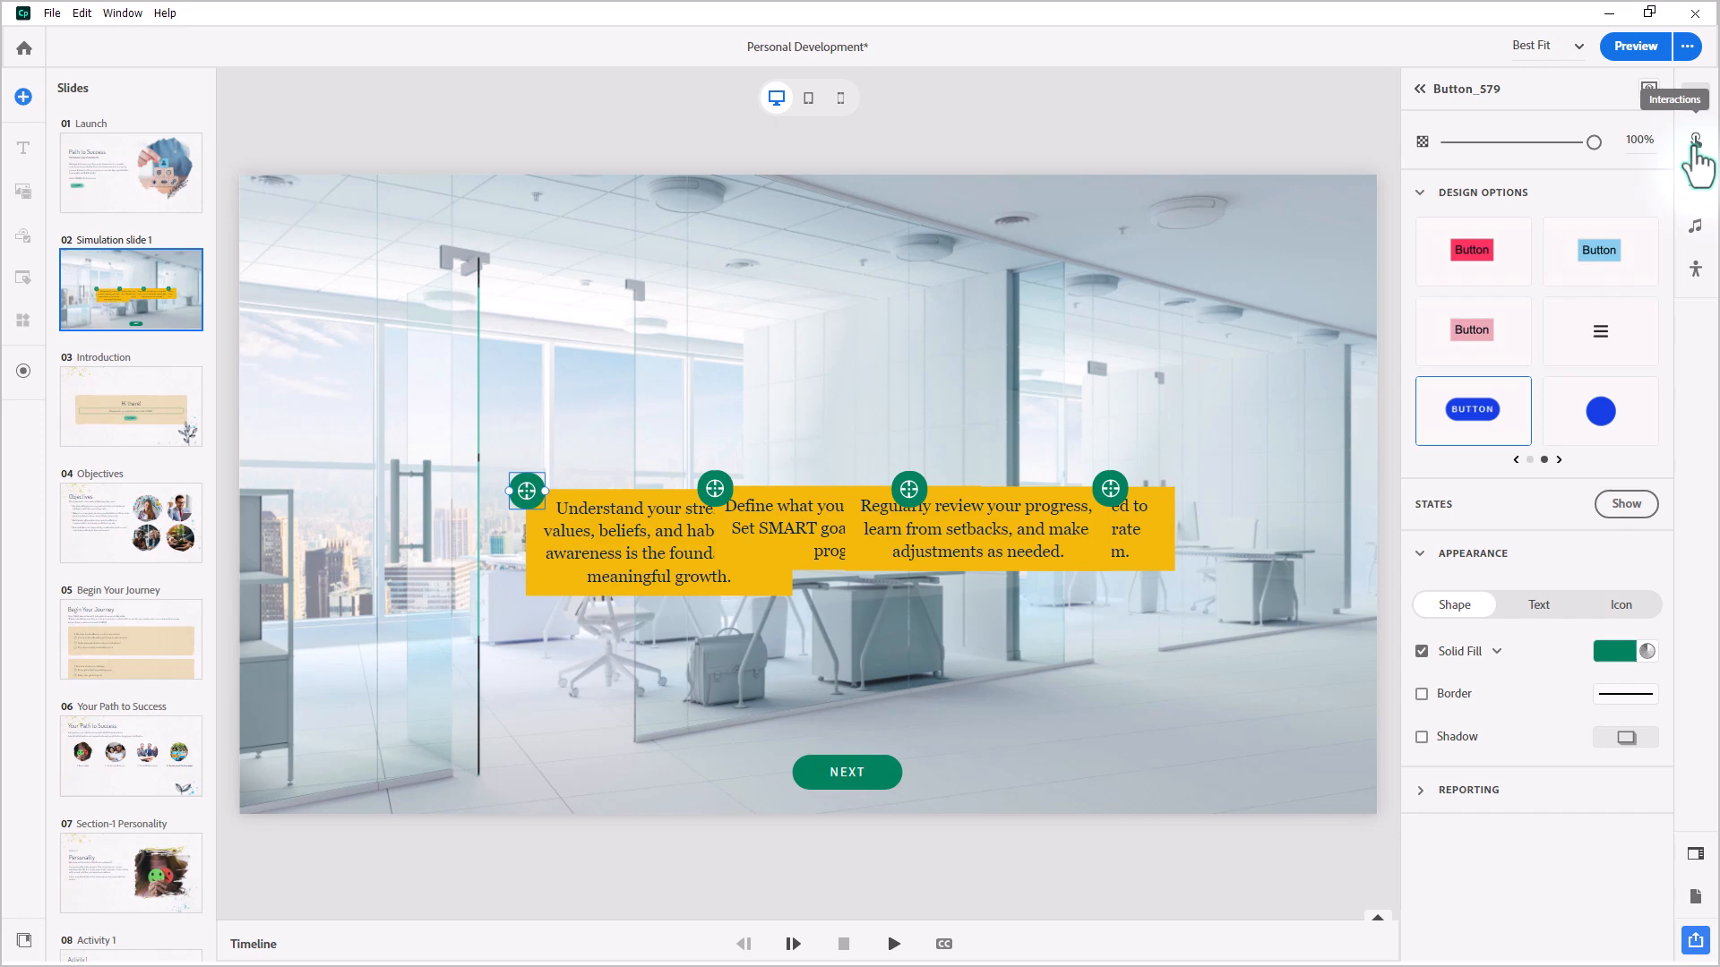
# Give Button_579 a click Hide action targeting Instructions_1 and Instructions_2
pyautogui.click(1695, 140)
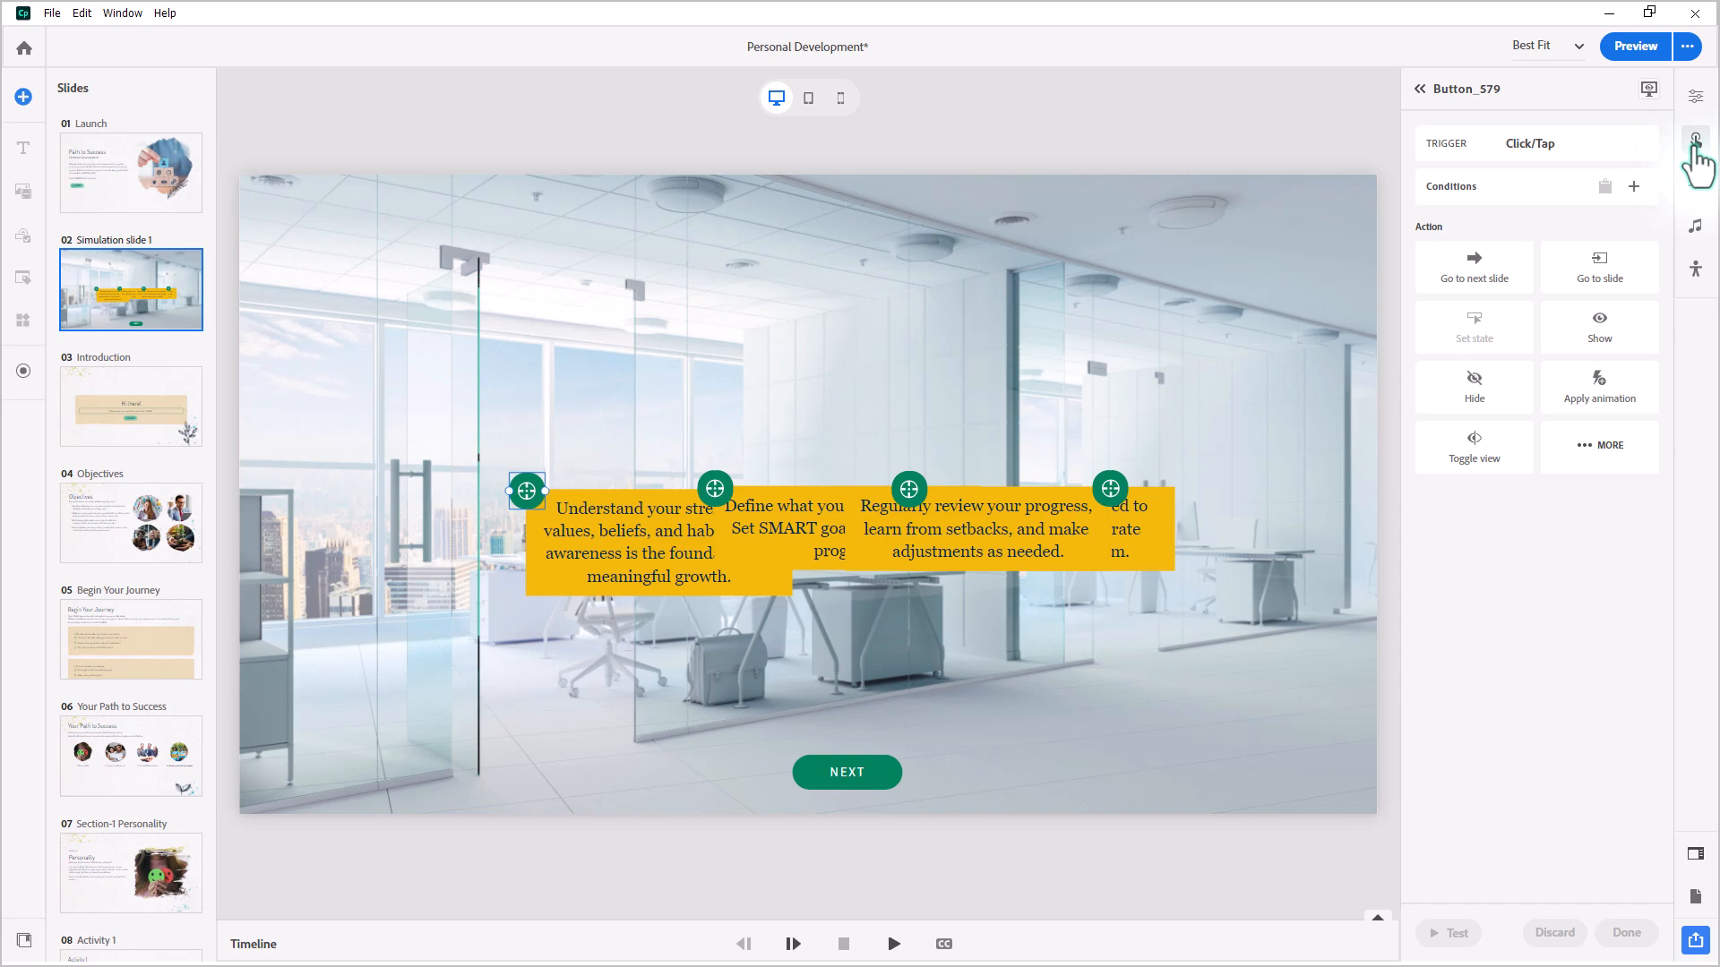
pyautogui.click(1473, 388)
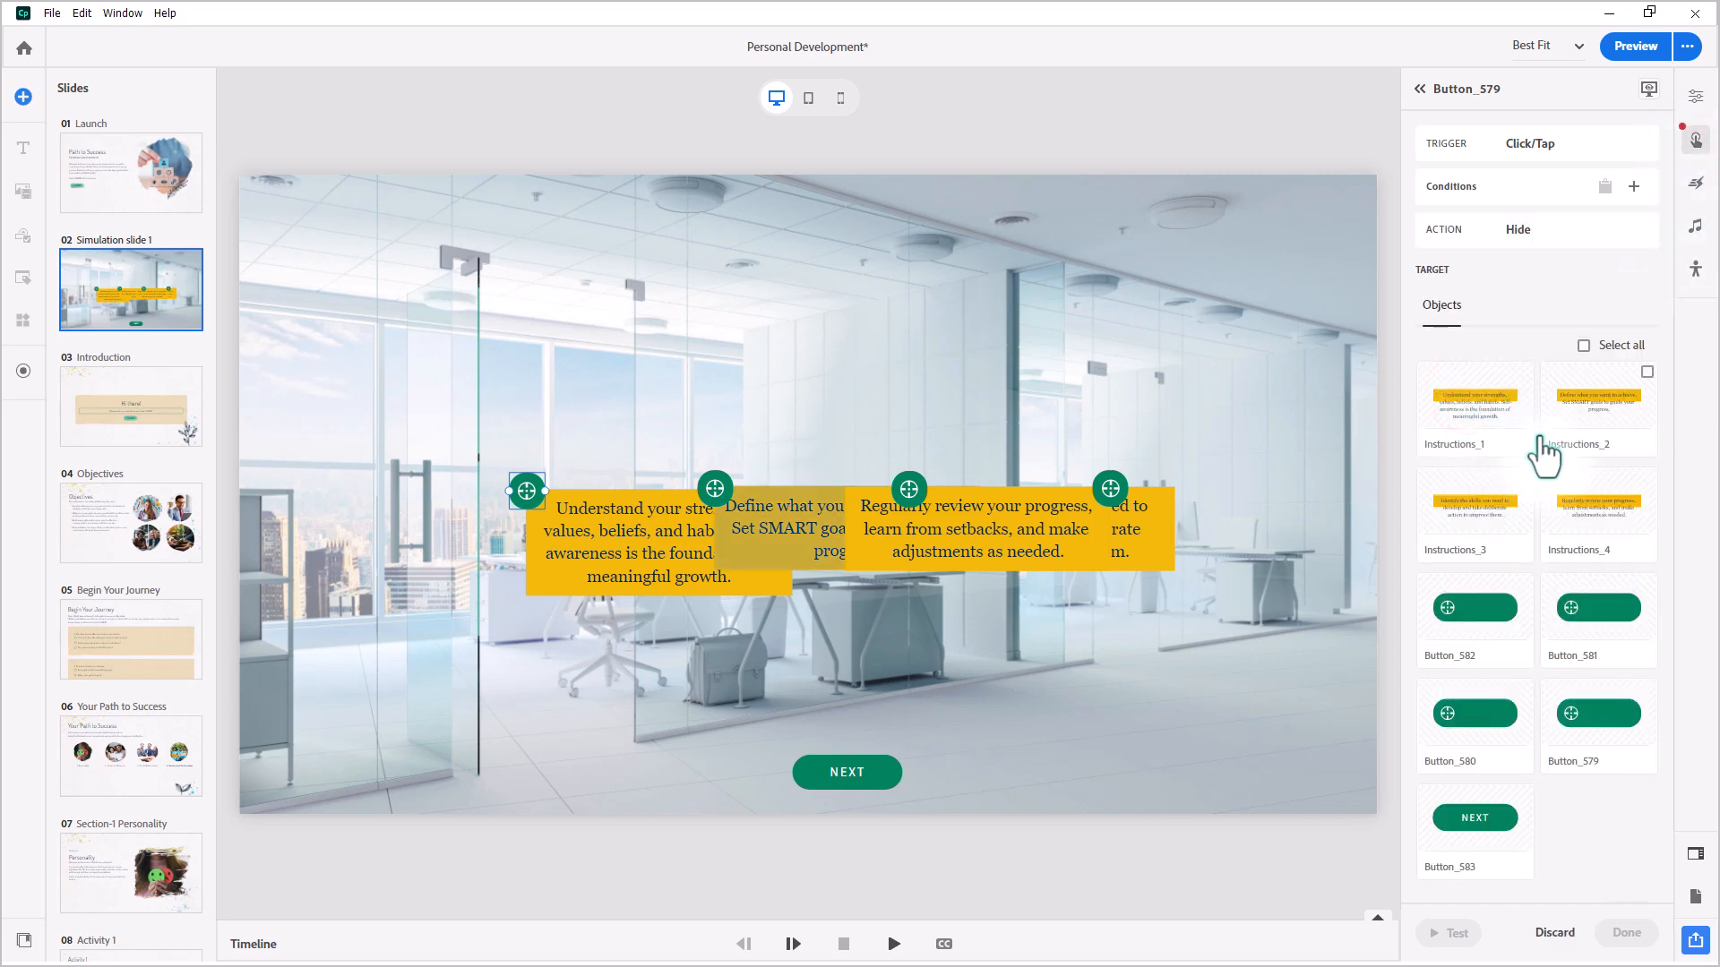
pyautogui.click(1522, 373)
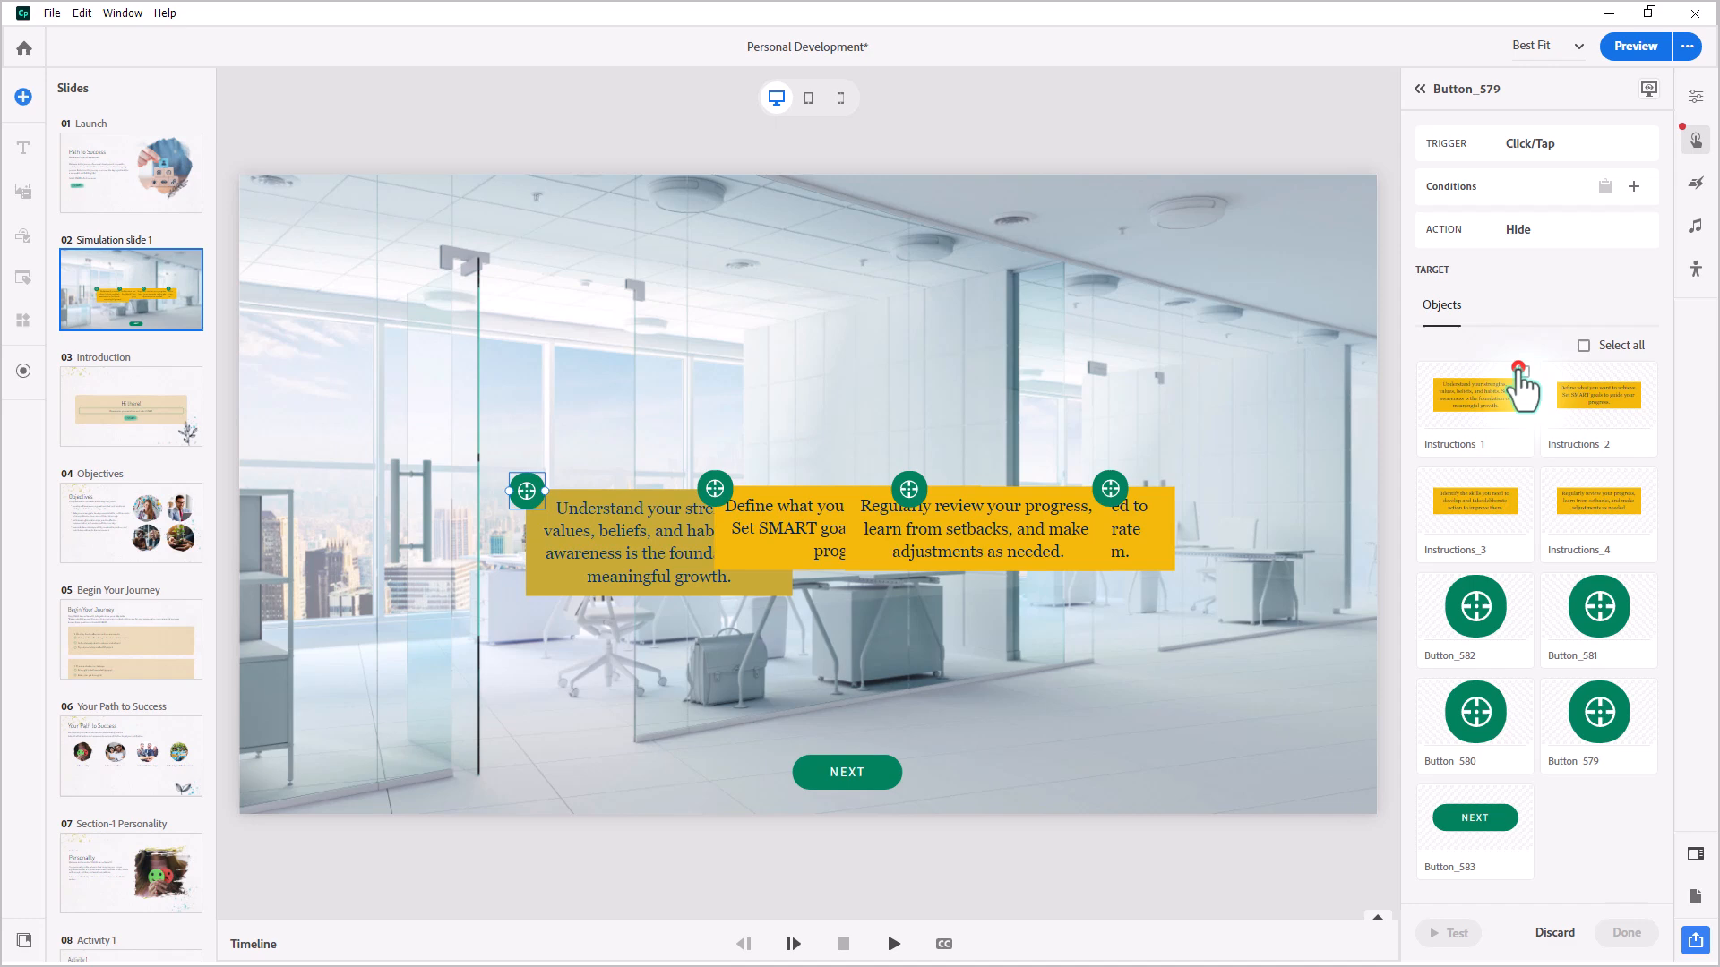
pyautogui.click(1646, 373)
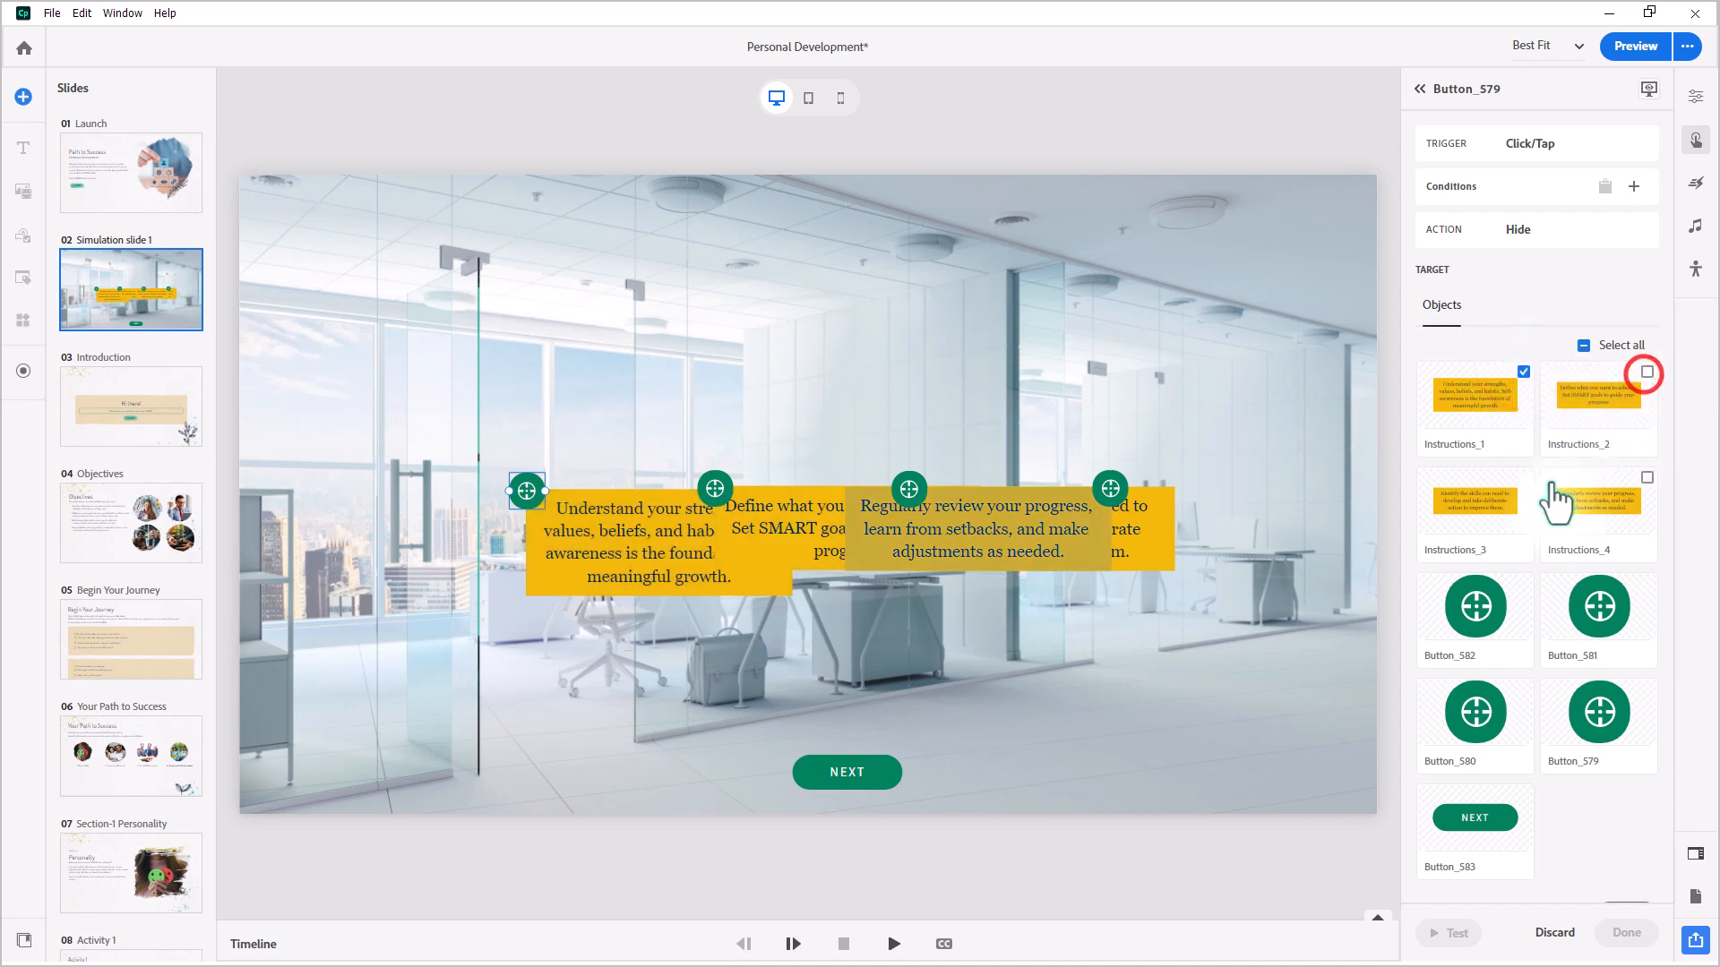
# Add Instructions_3 and Instructions_4 to the Hide targets and save the action
pyautogui.click(1523, 478)
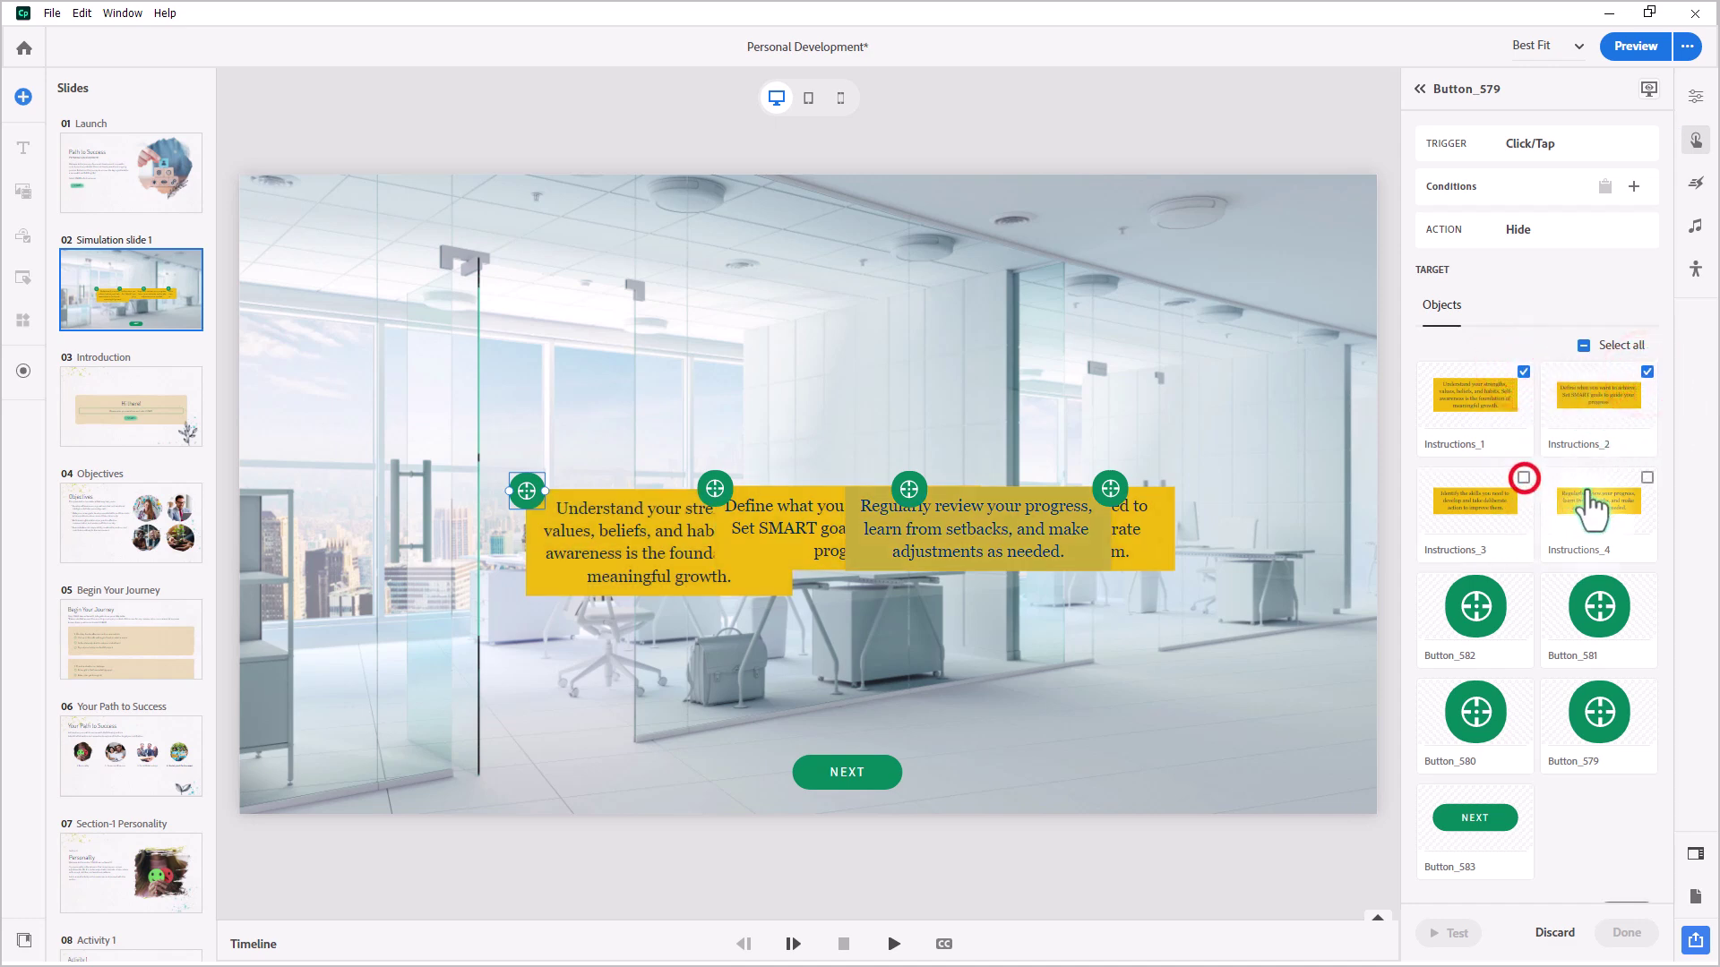
pyautogui.click(1646, 479)
pyautogui.scroll(-1, 1654, 739)
pyautogui.click(1619, 881)
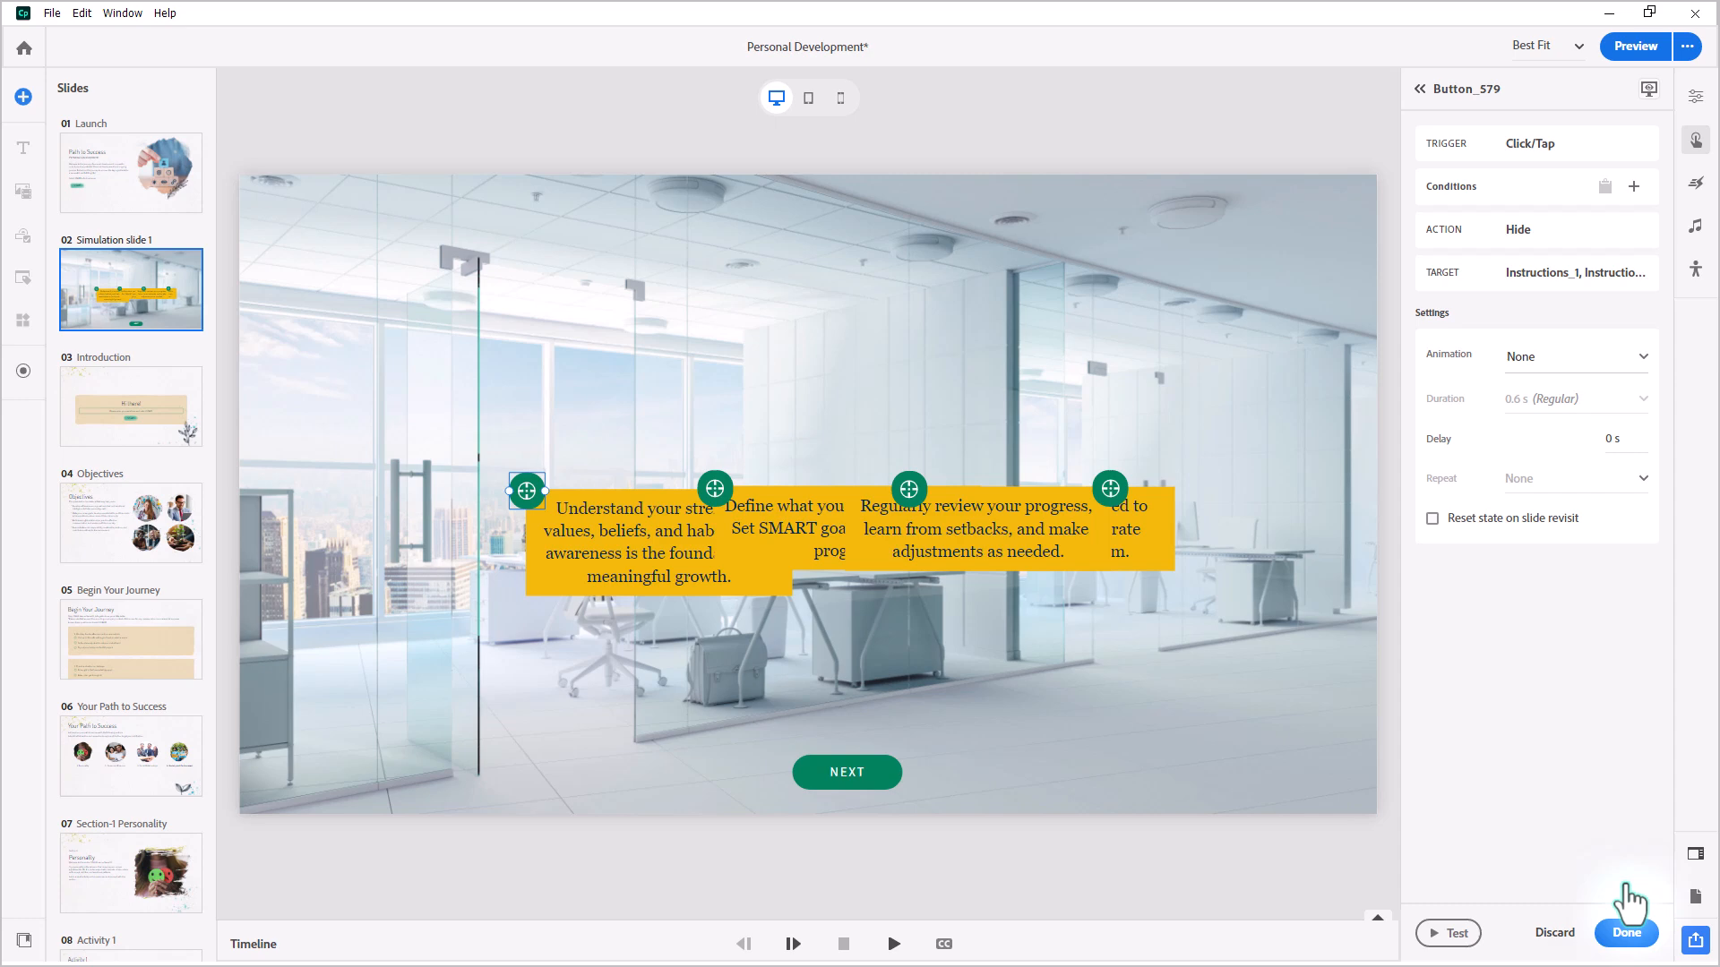
pyautogui.click(1628, 932)
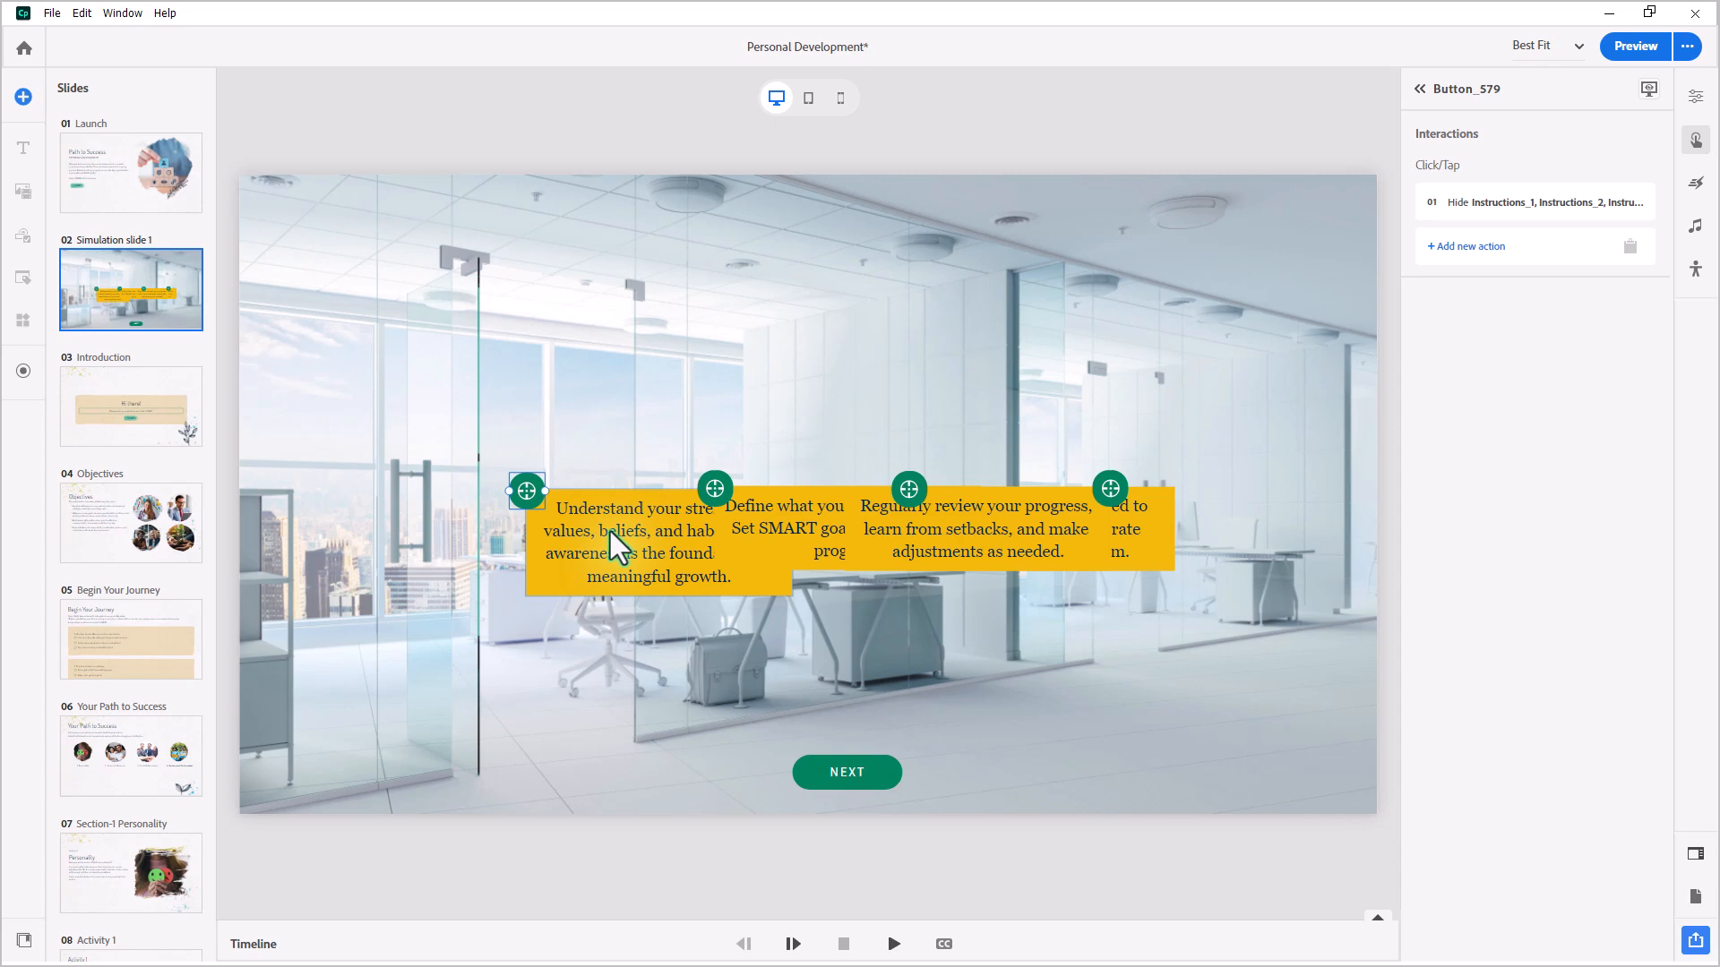
# Add a second action that shows Instructions_1 and save it
pyautogui.click(1465, 246)
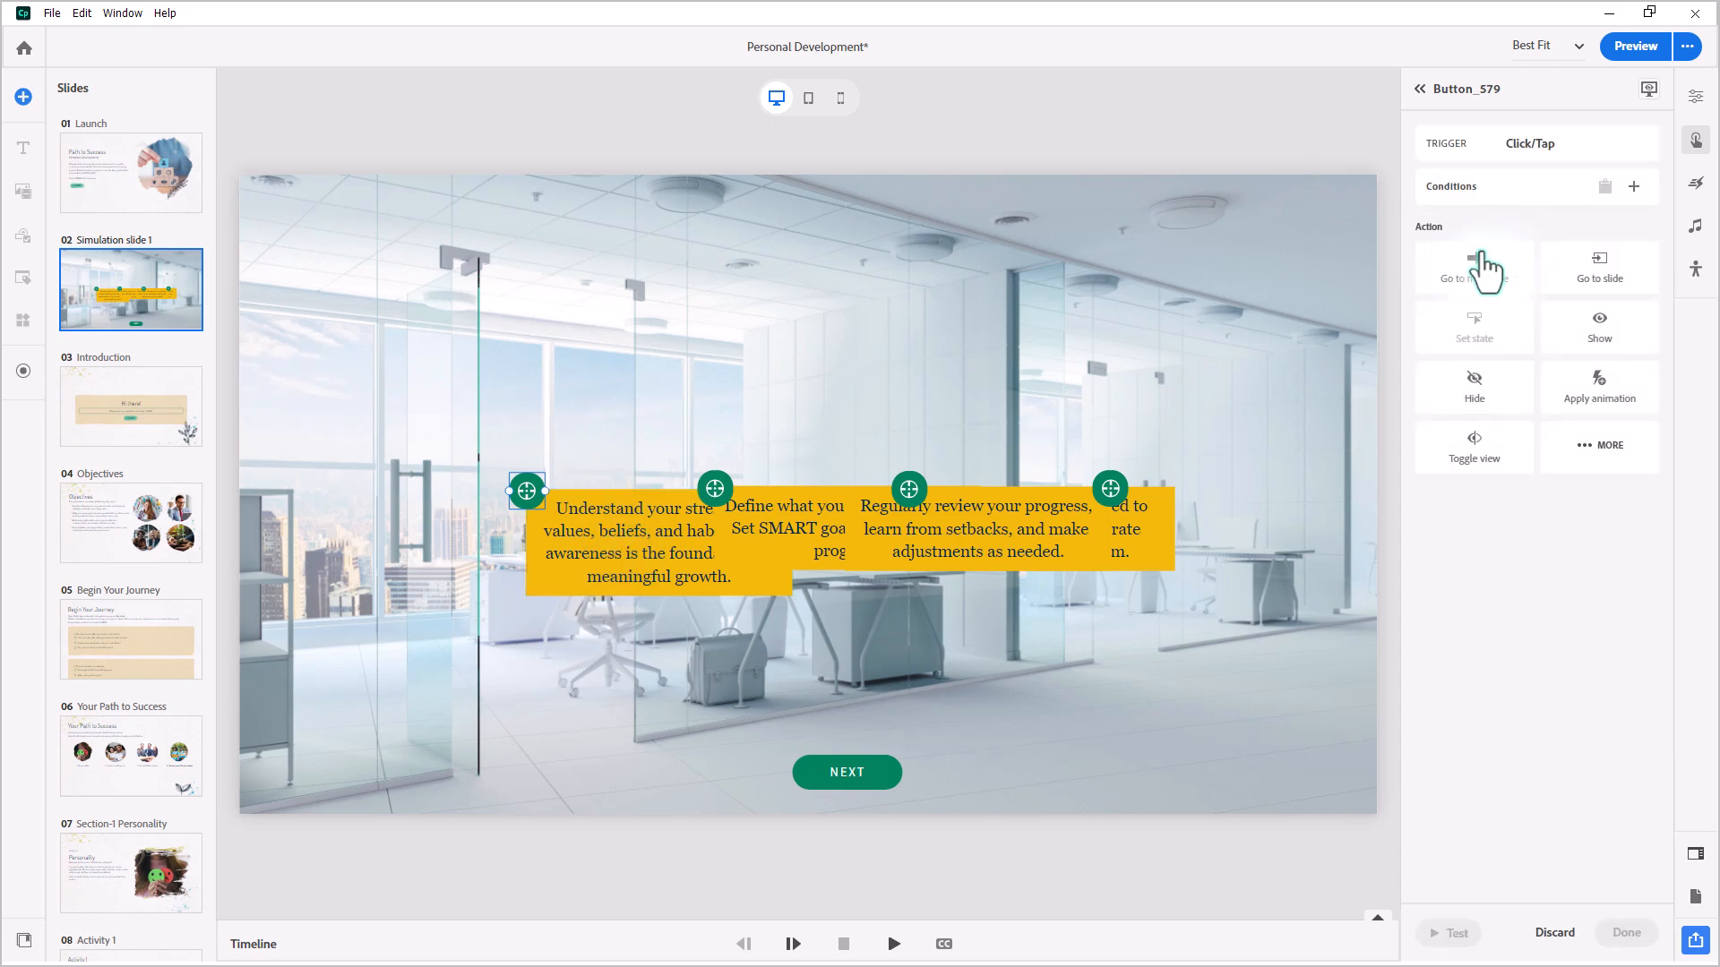
pyautogui.click(1599, 325)
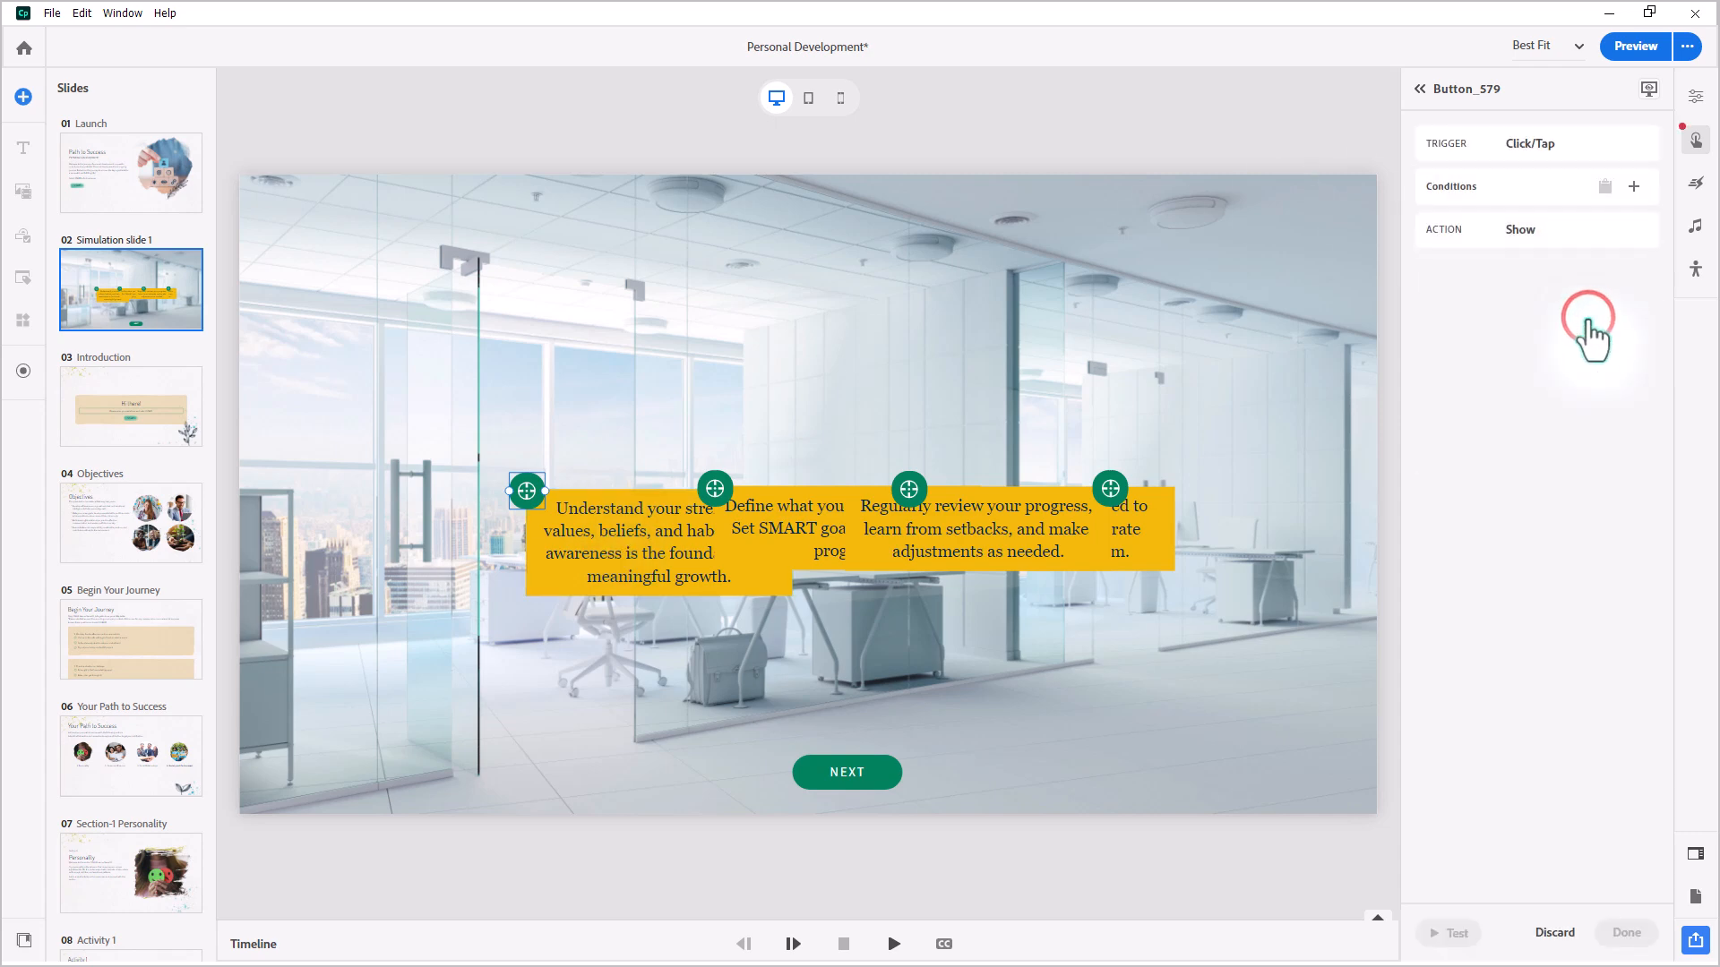
pyautogui.moveTo(1474, 403)
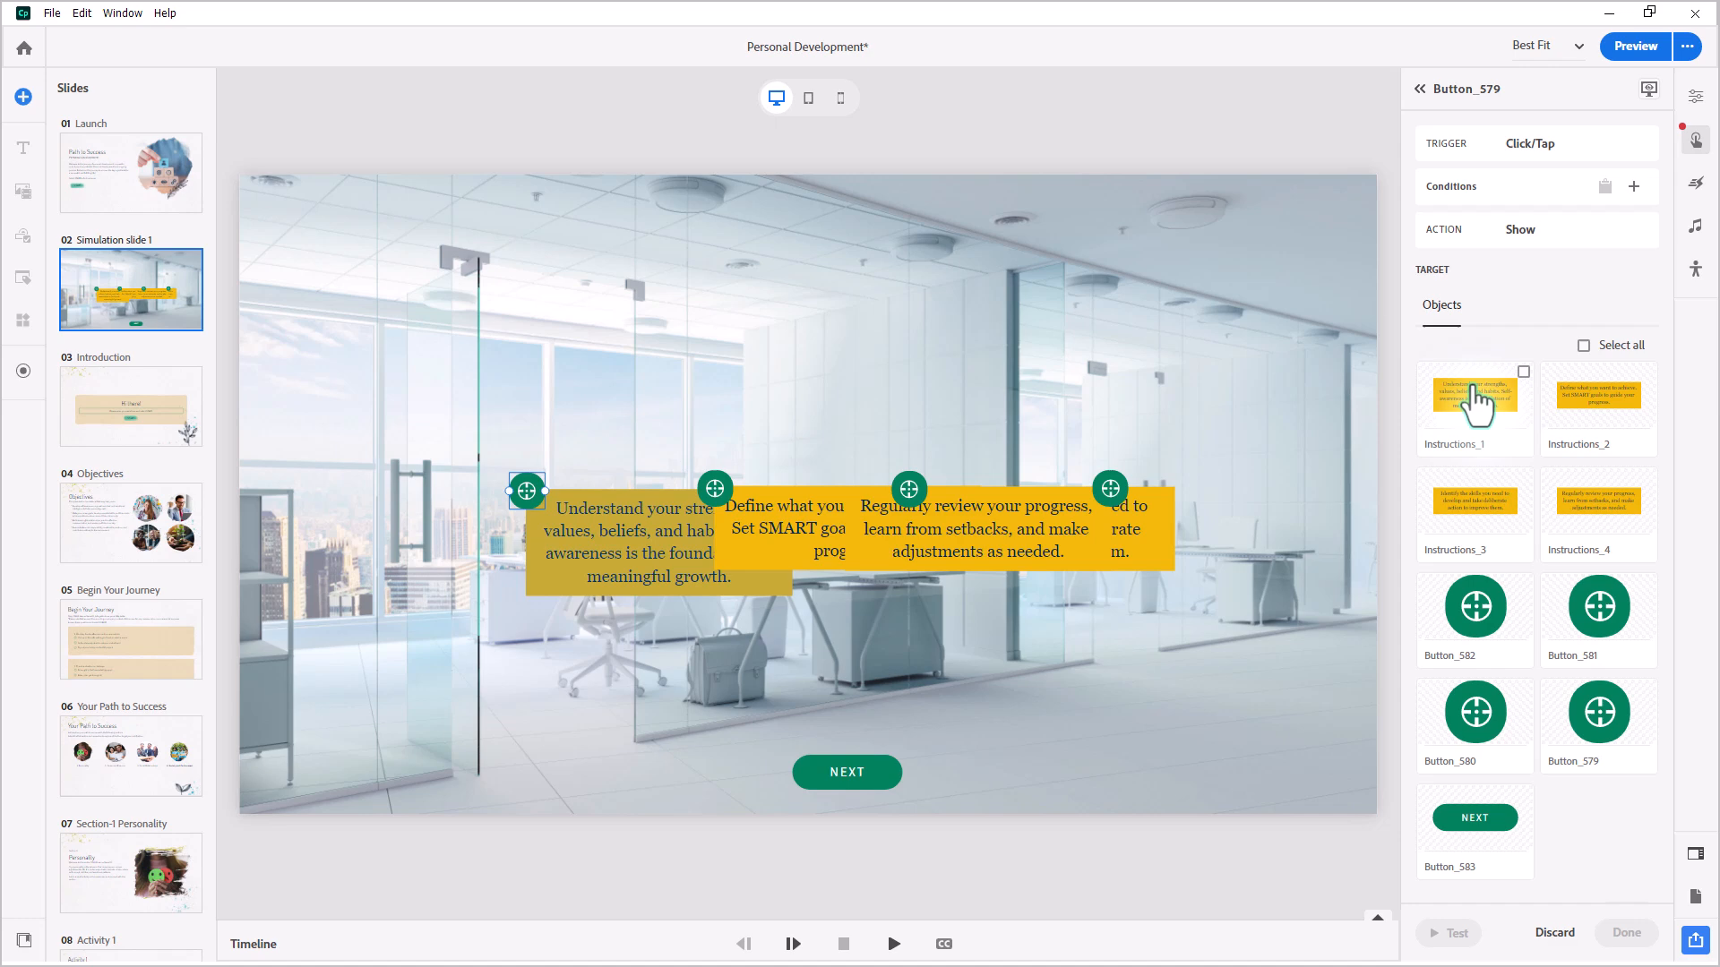
pyautogui.click(1475, 397)
pyautogui.scroll(-1, 1552, 685)
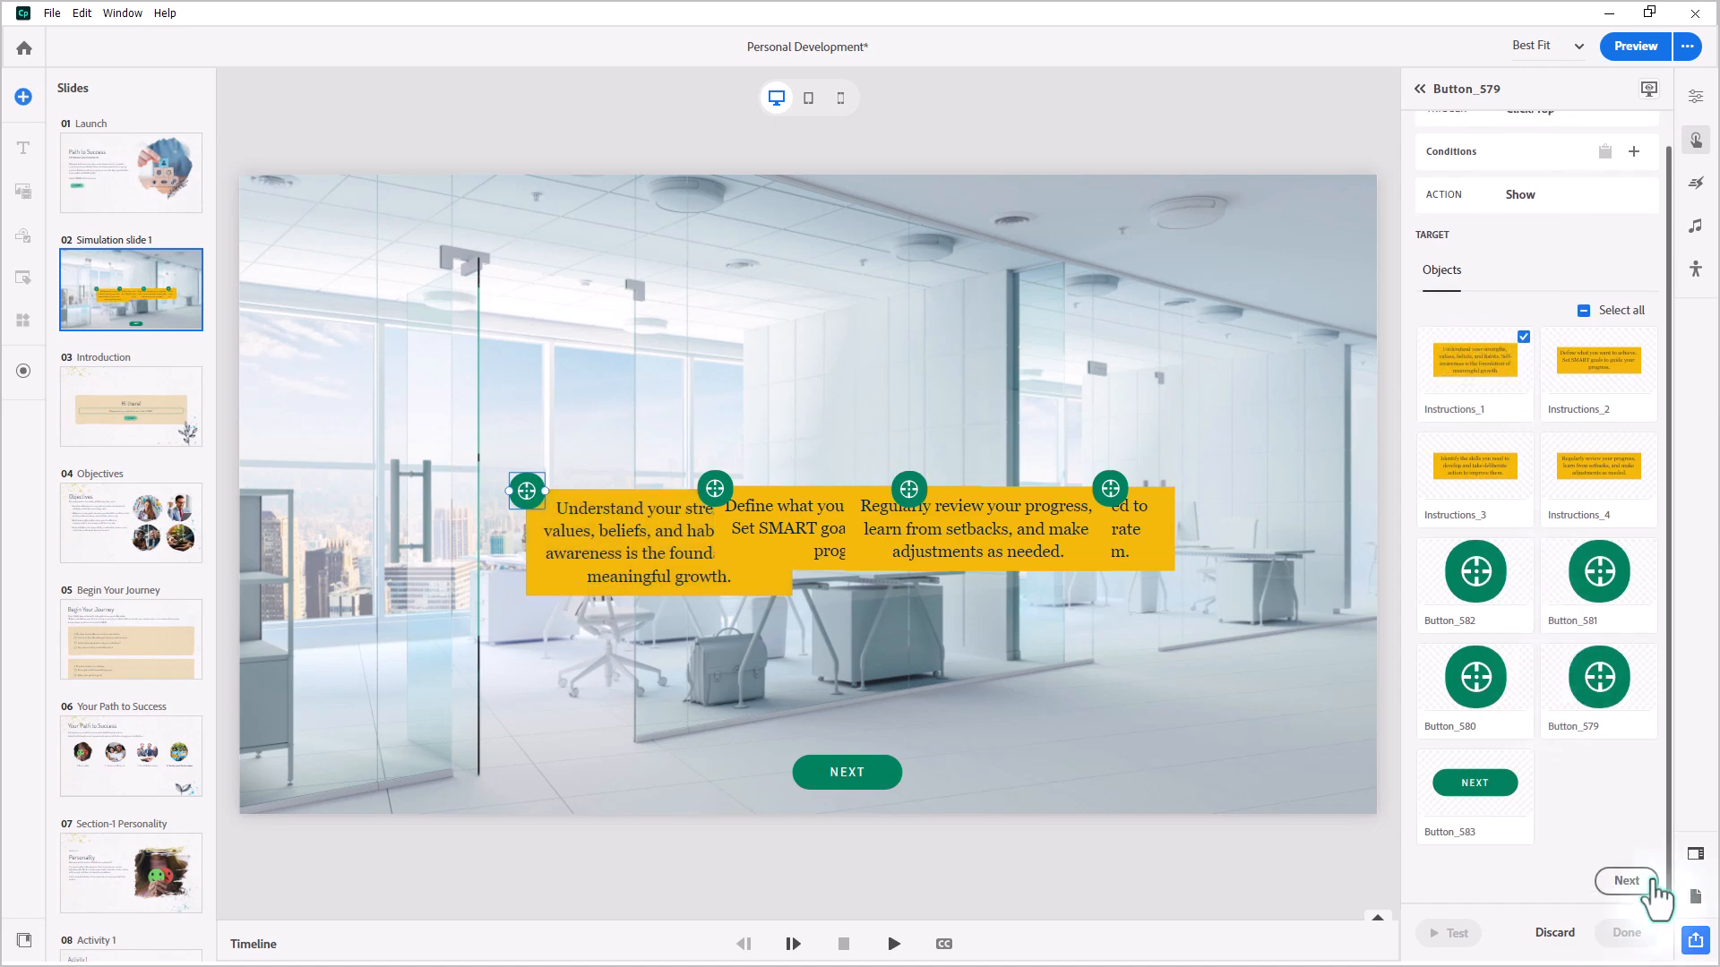
pyautogui.click(1626, 932)
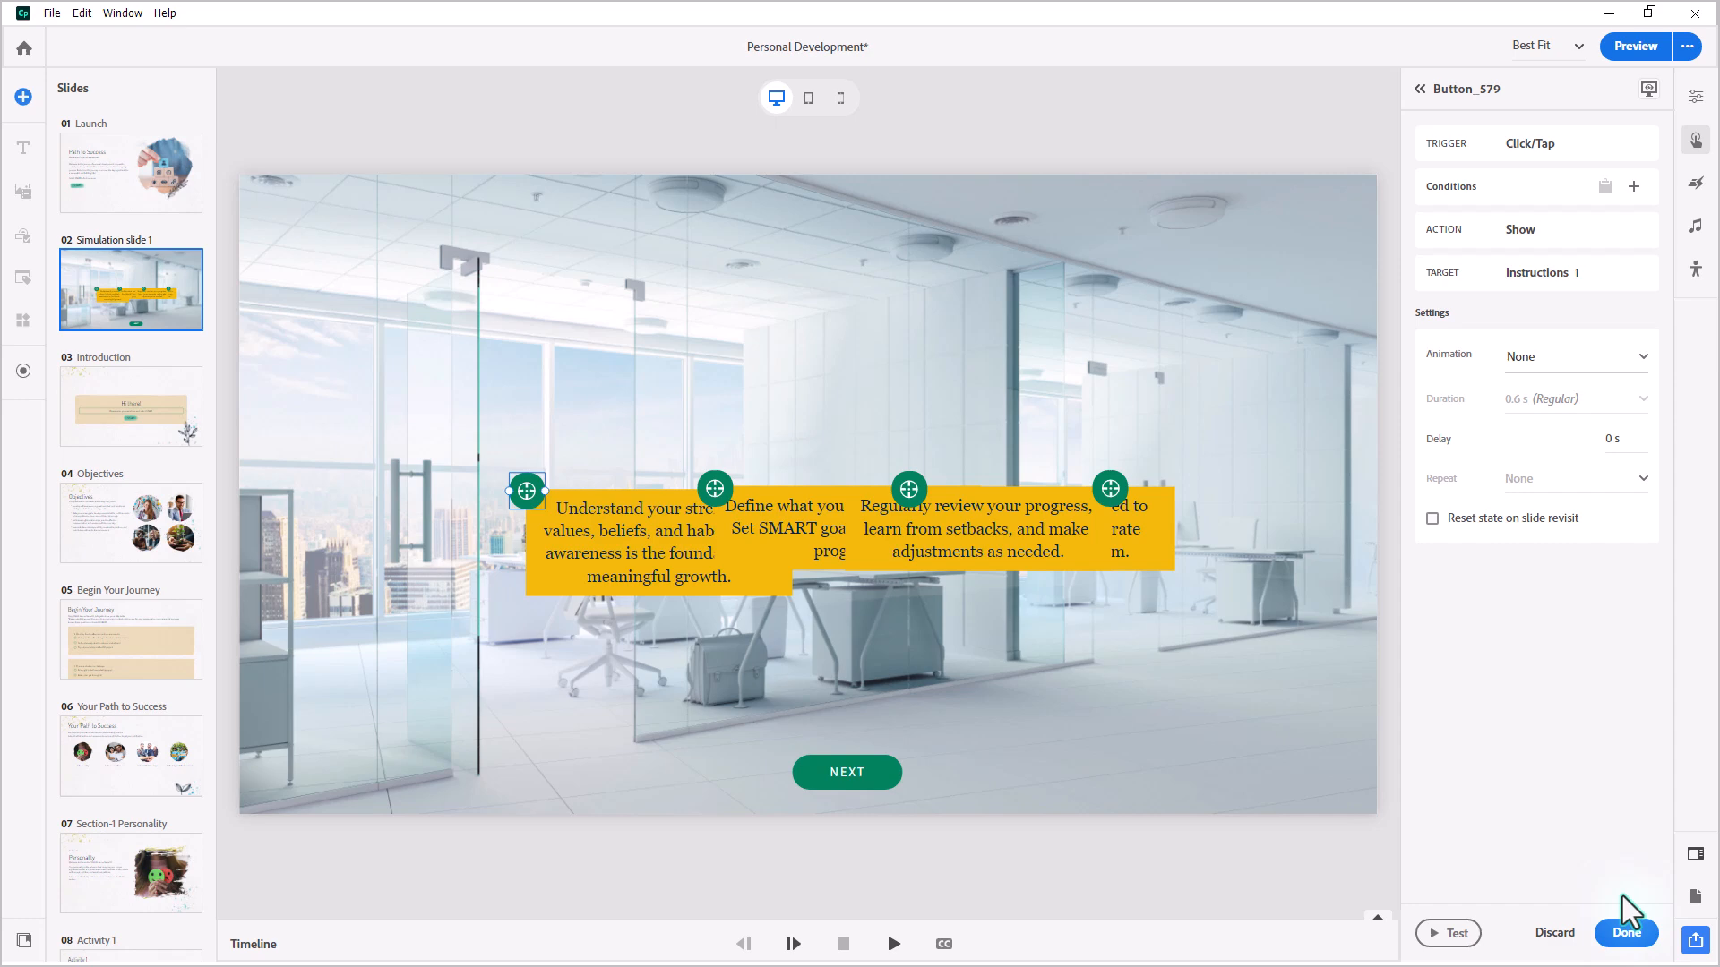
pyautogui.click(1619, 934)
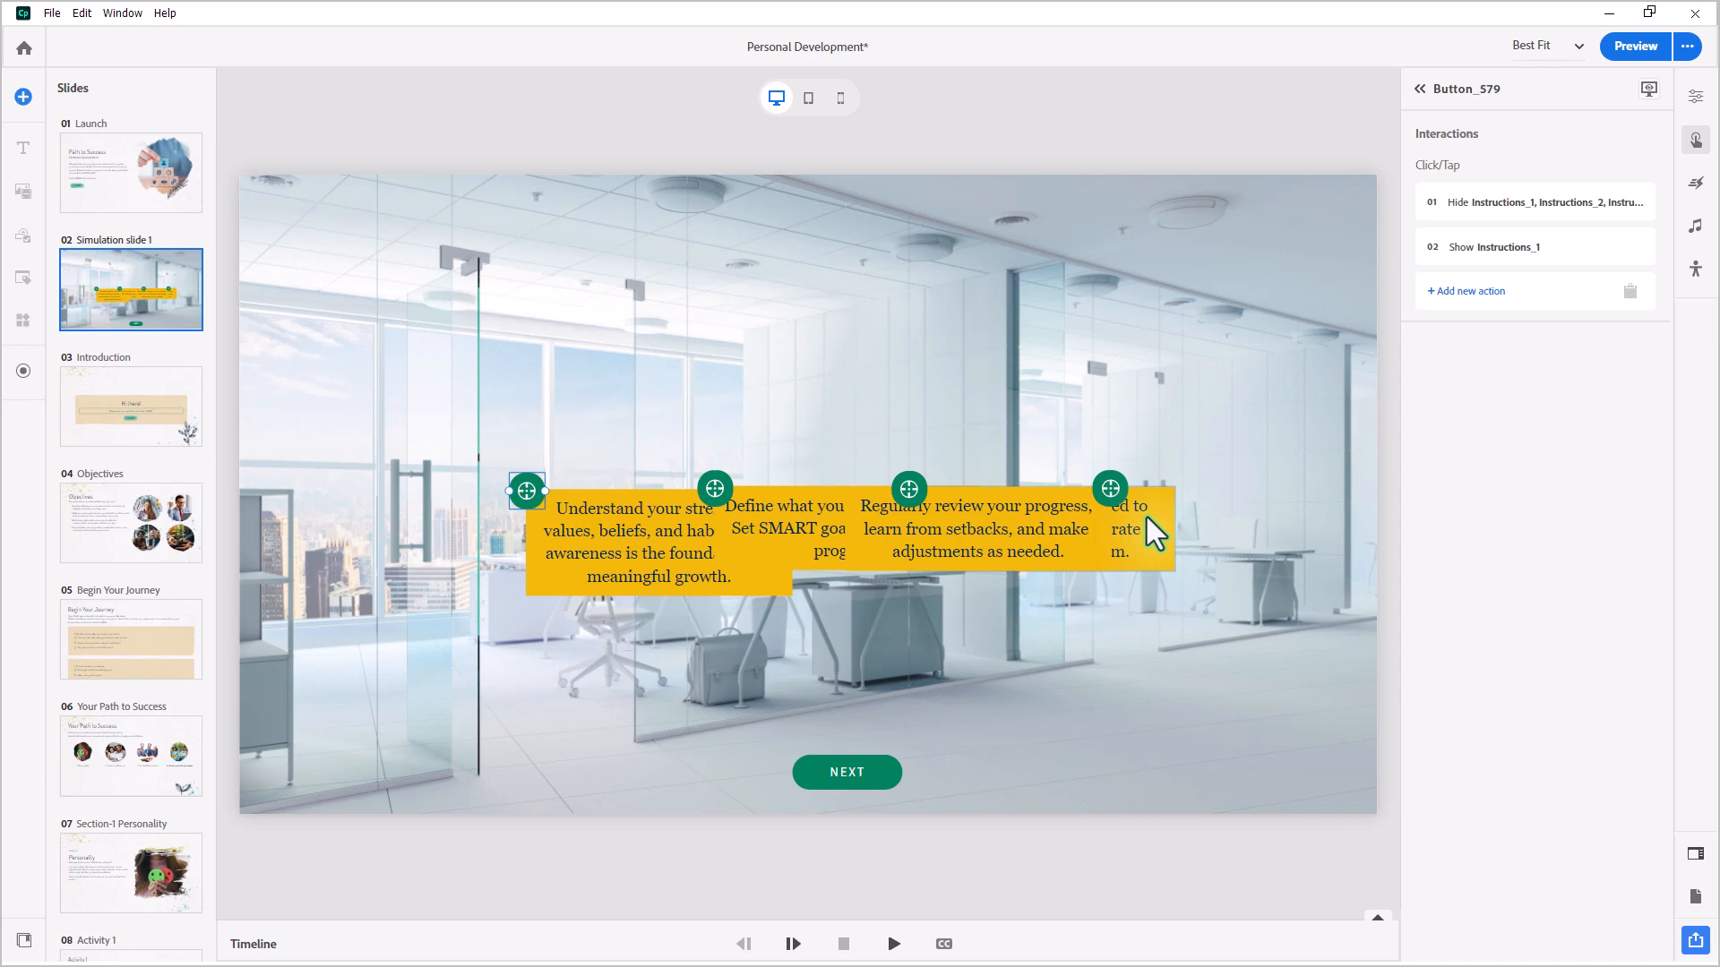
# Add a third action, Pause timeline, from the MORE list and save it
pyautogui.click(1466, 292)
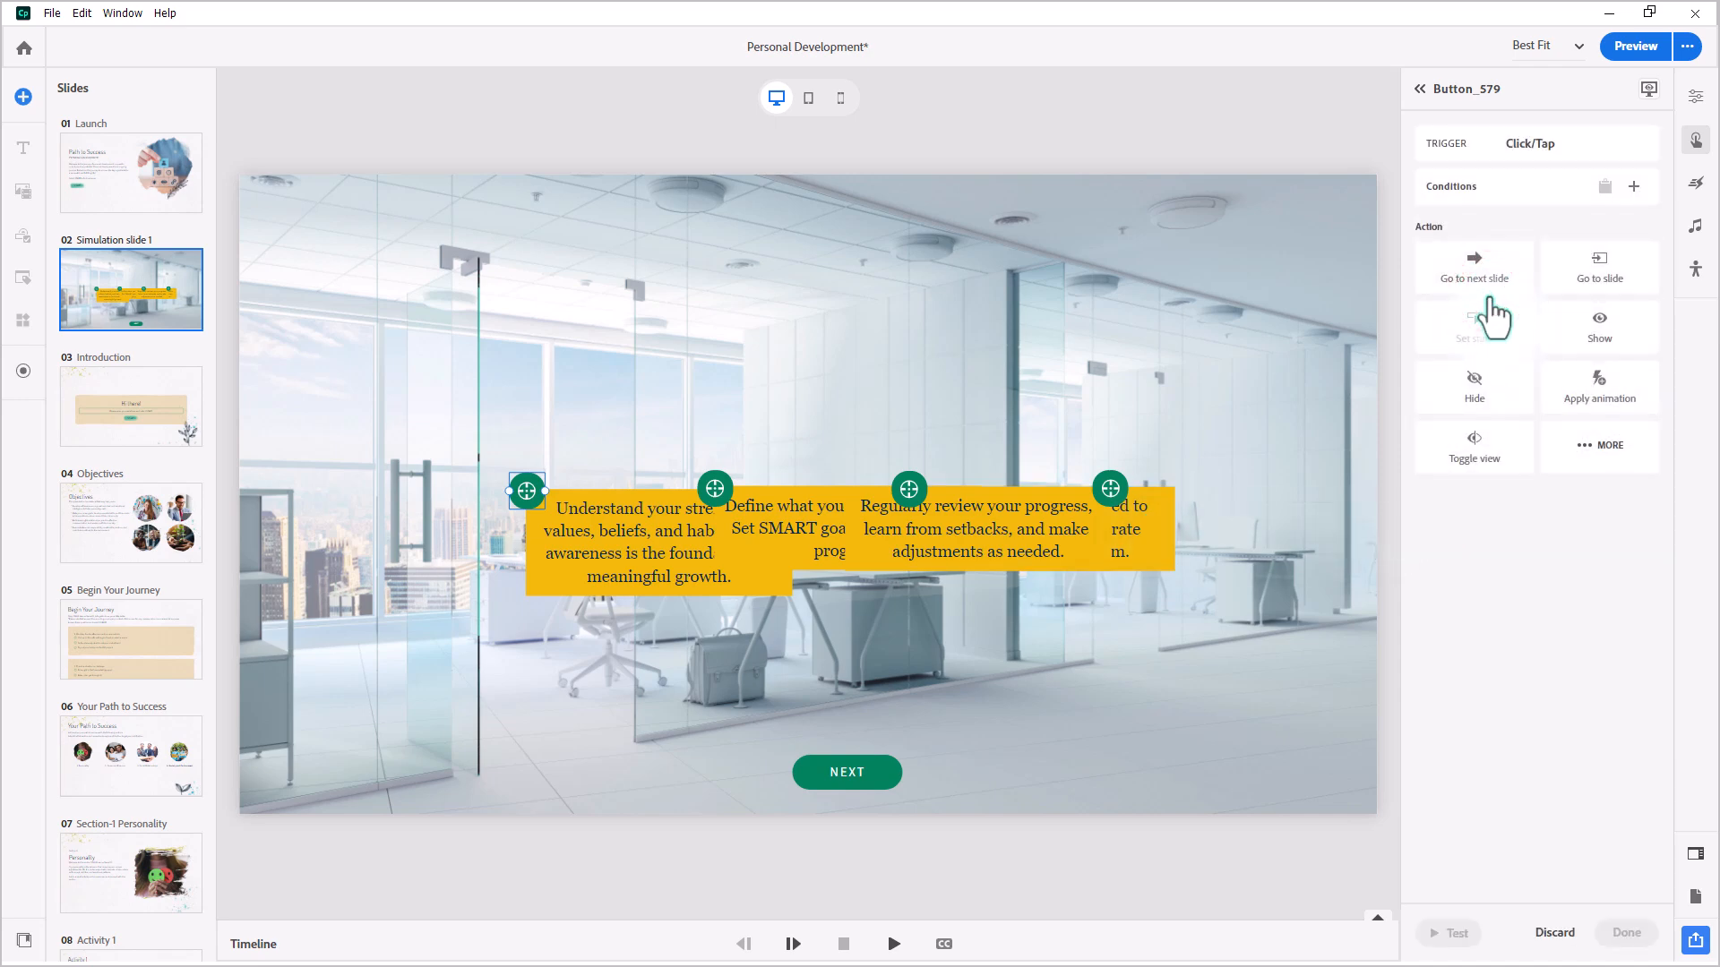
pyautogui.click(1590, 457)
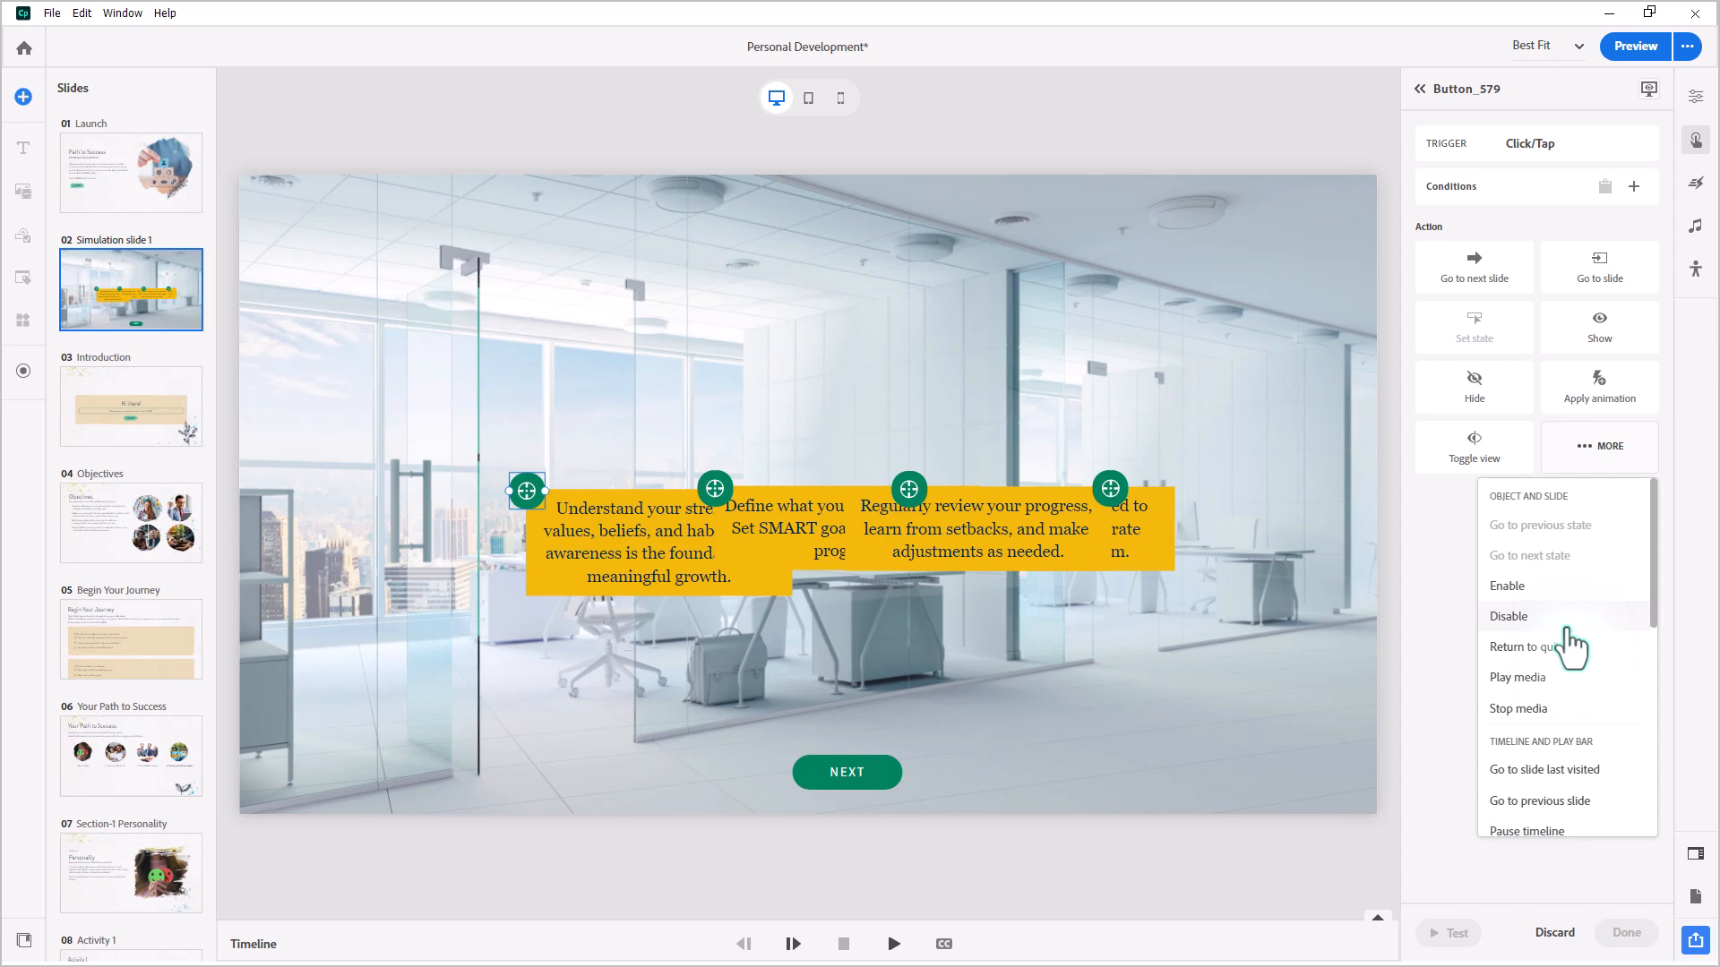
pyautogui.scroll(-1, 1566, 820)
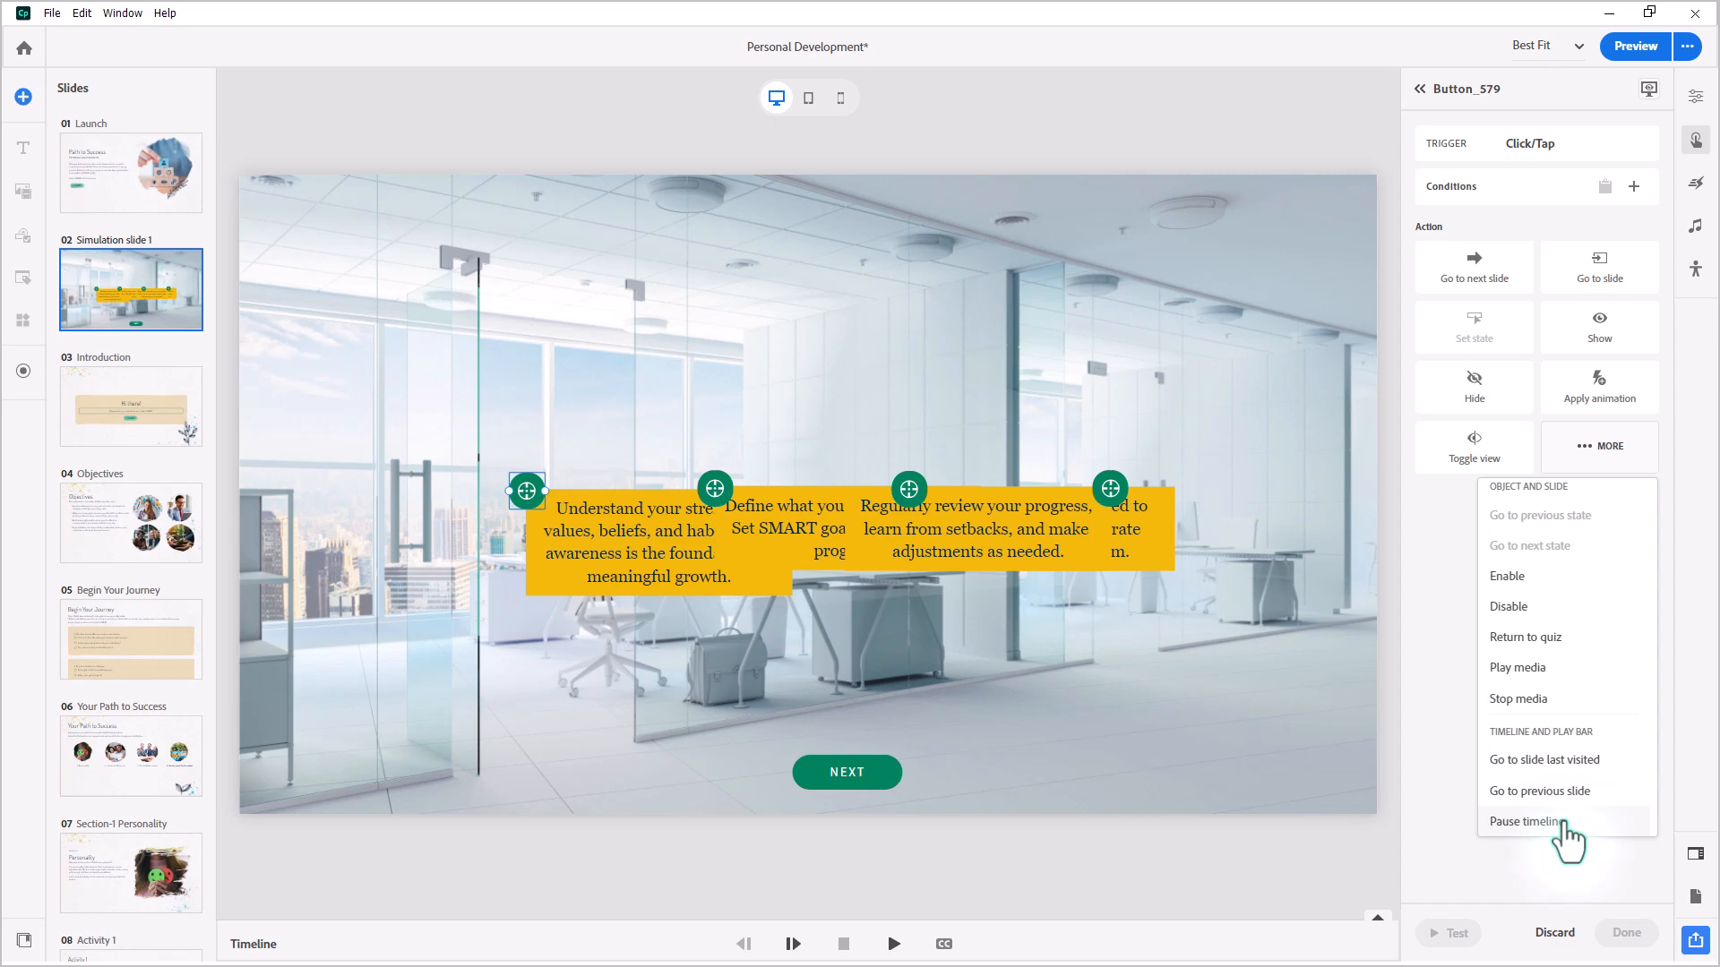
pyautogui.click(1565, 820)
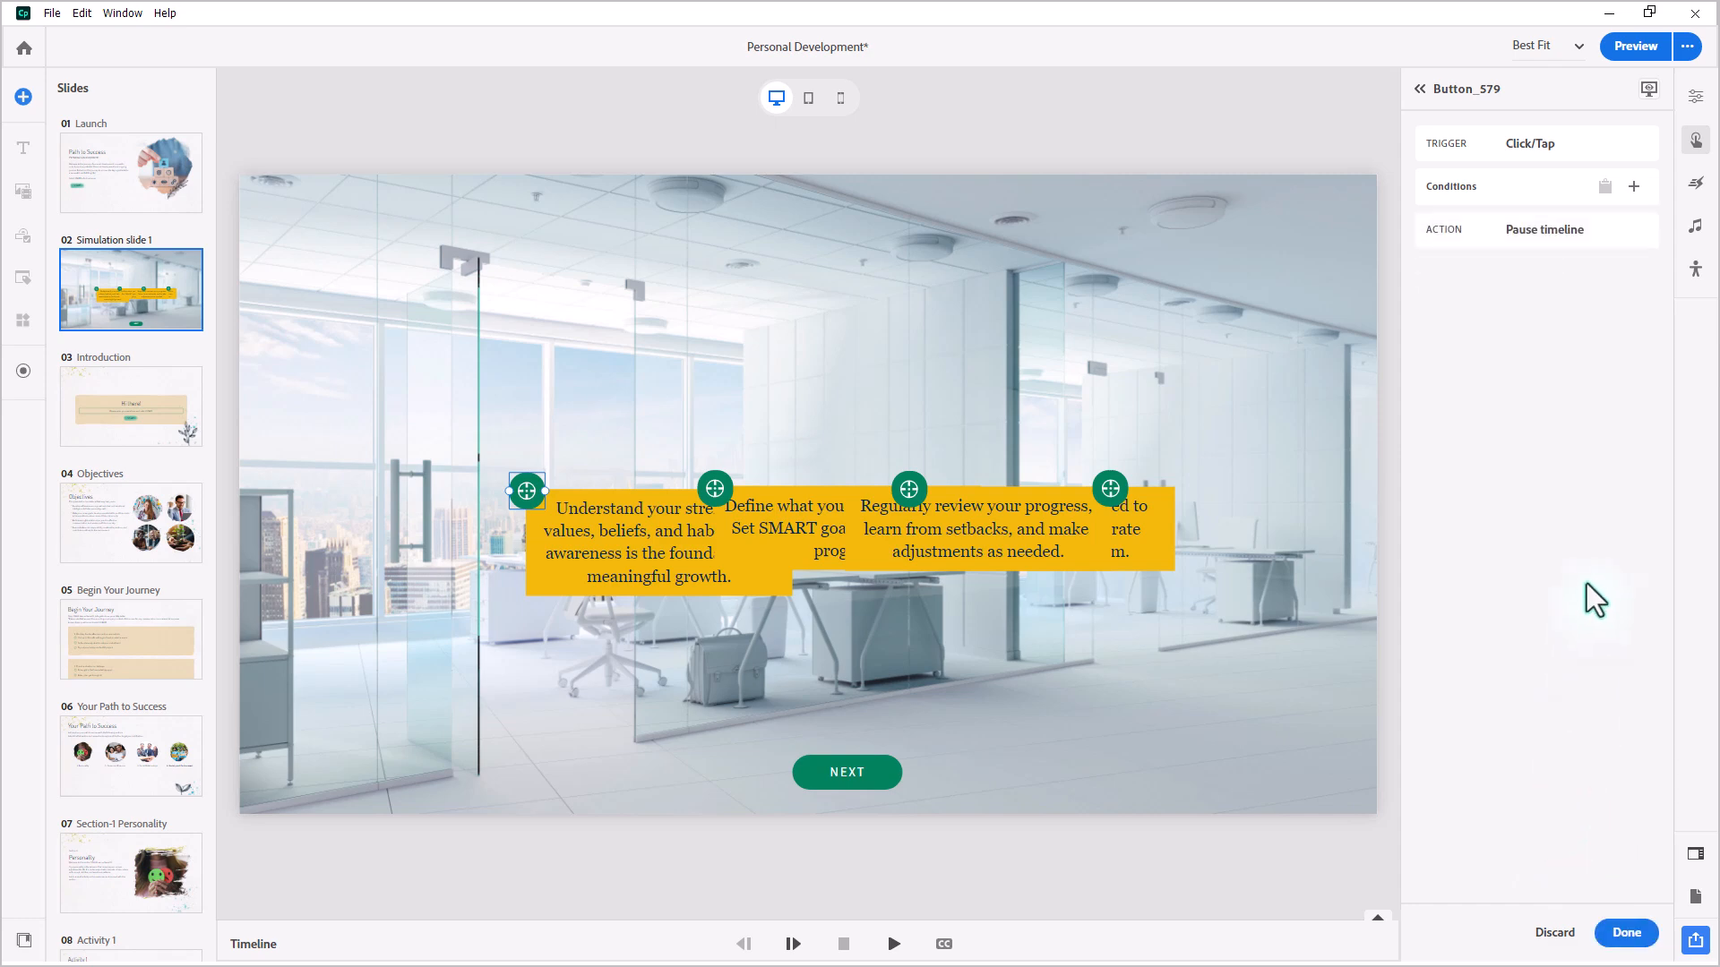
pyautogui.click(1629, 933)
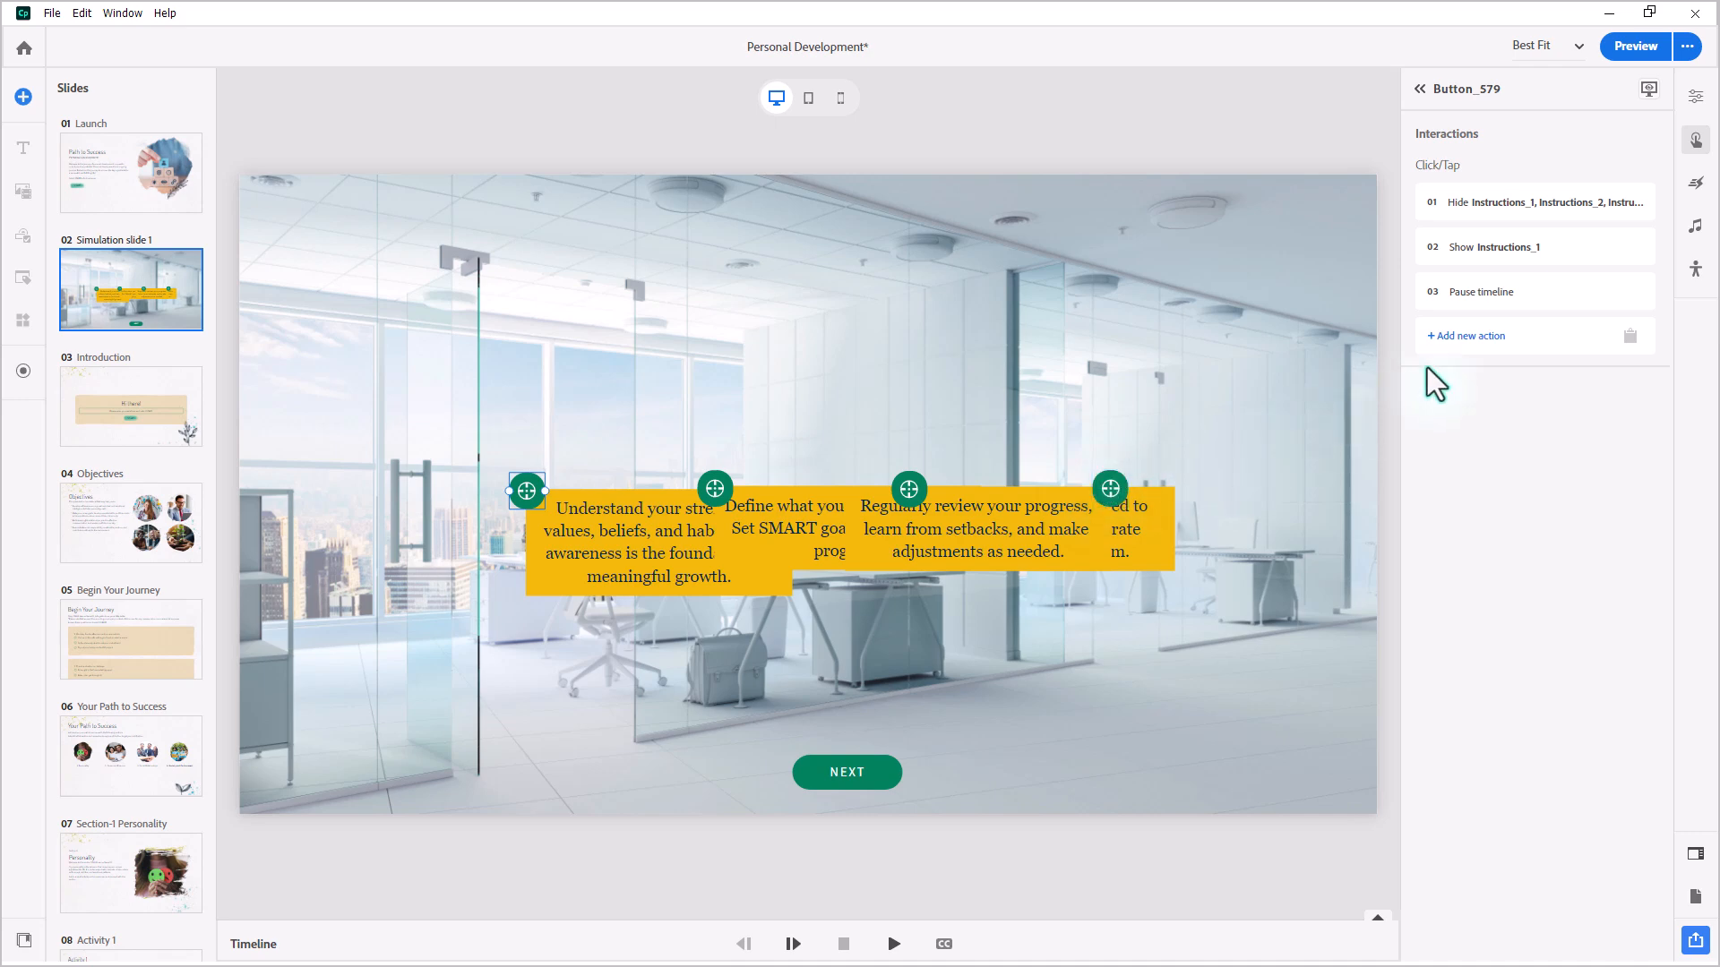
# Add a fourth action, Stop media, from the MORE list and save it
pyautogui.click(1470, 336)
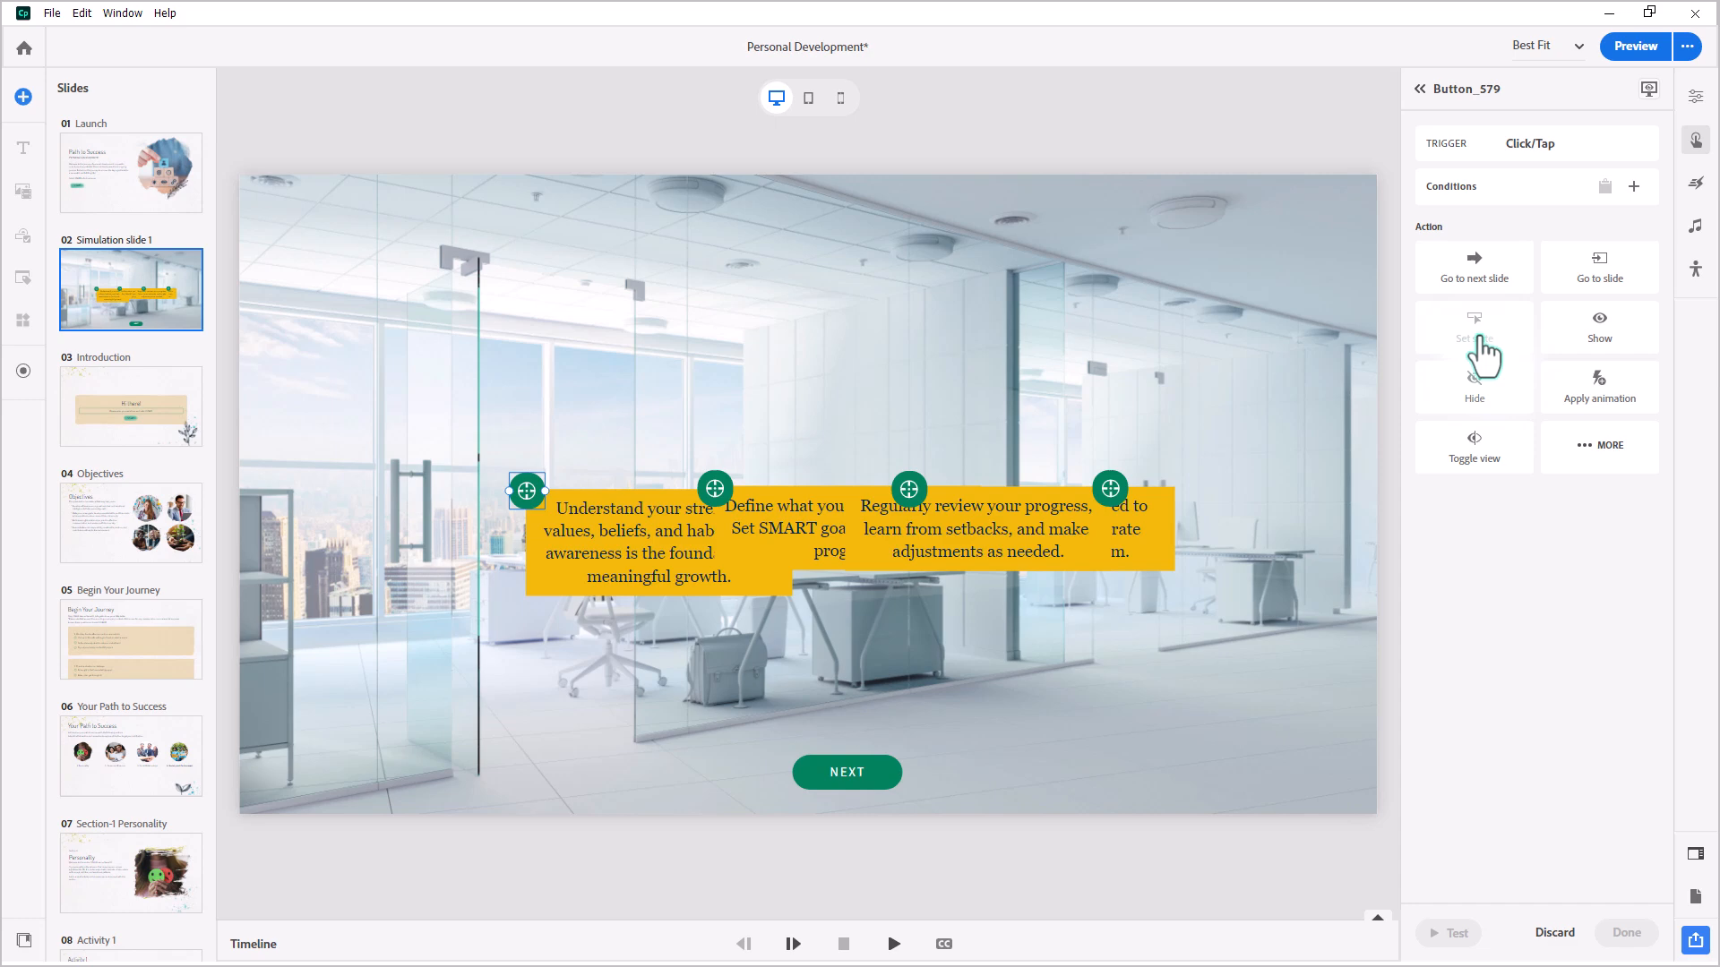
pyautogui.click(1600, 444)
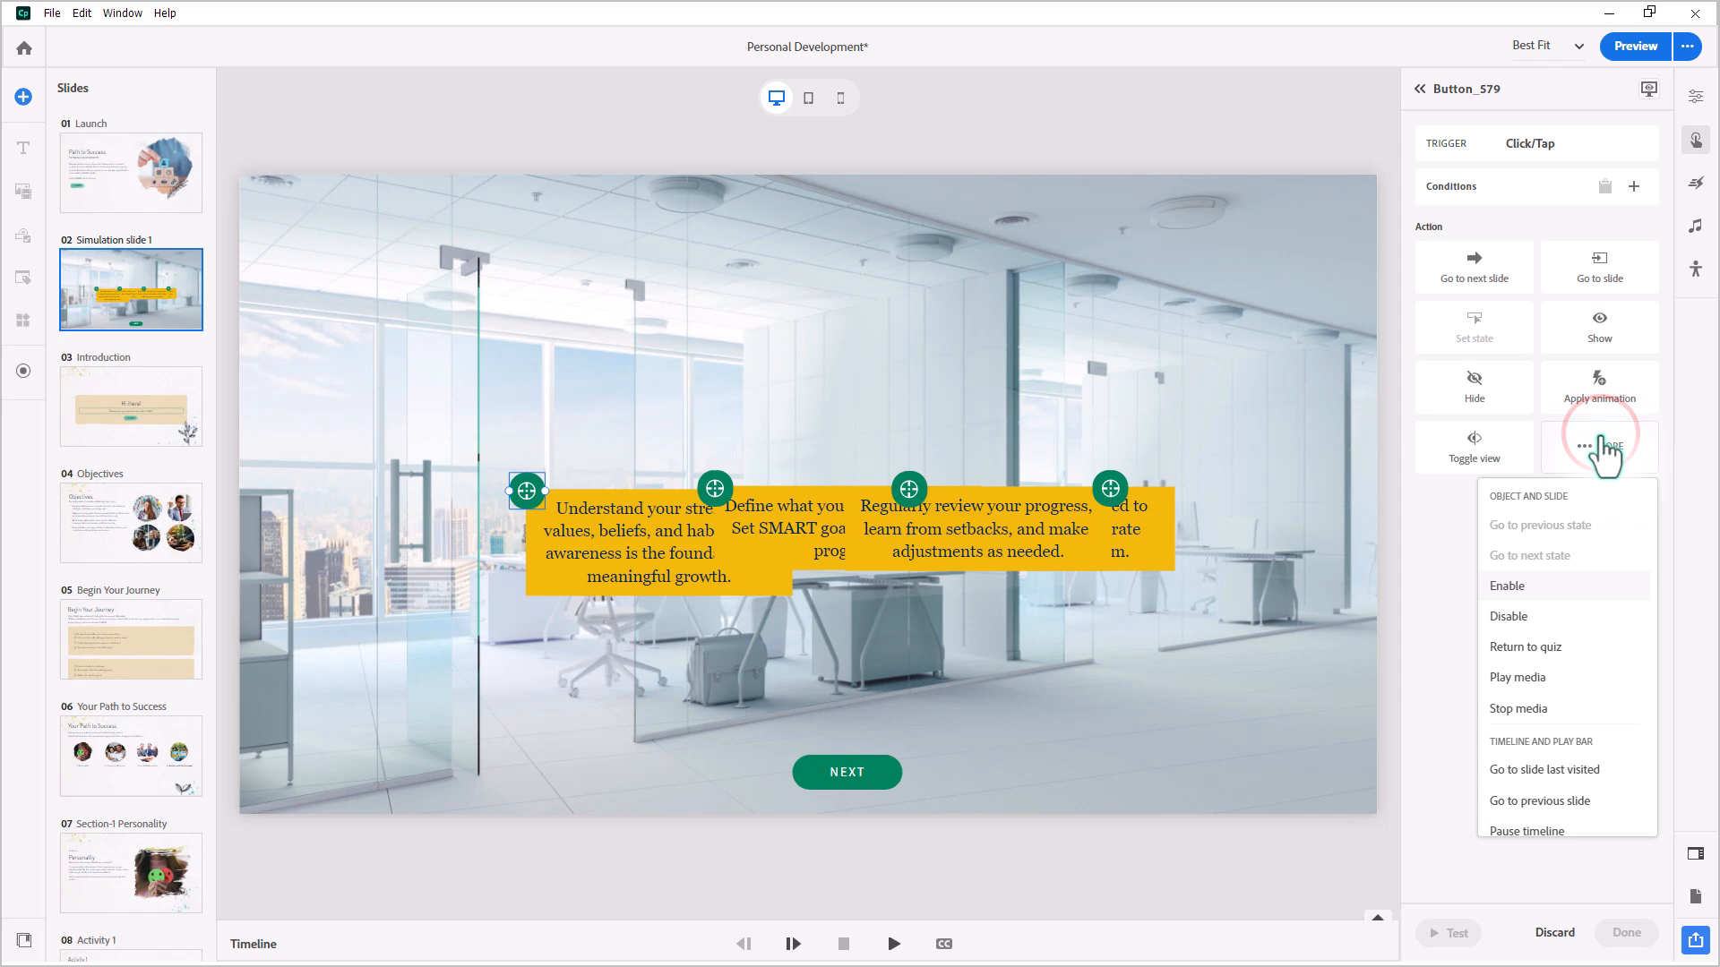
pyautogui.click(1563, 705)
pyautogui.click(1628, 934)
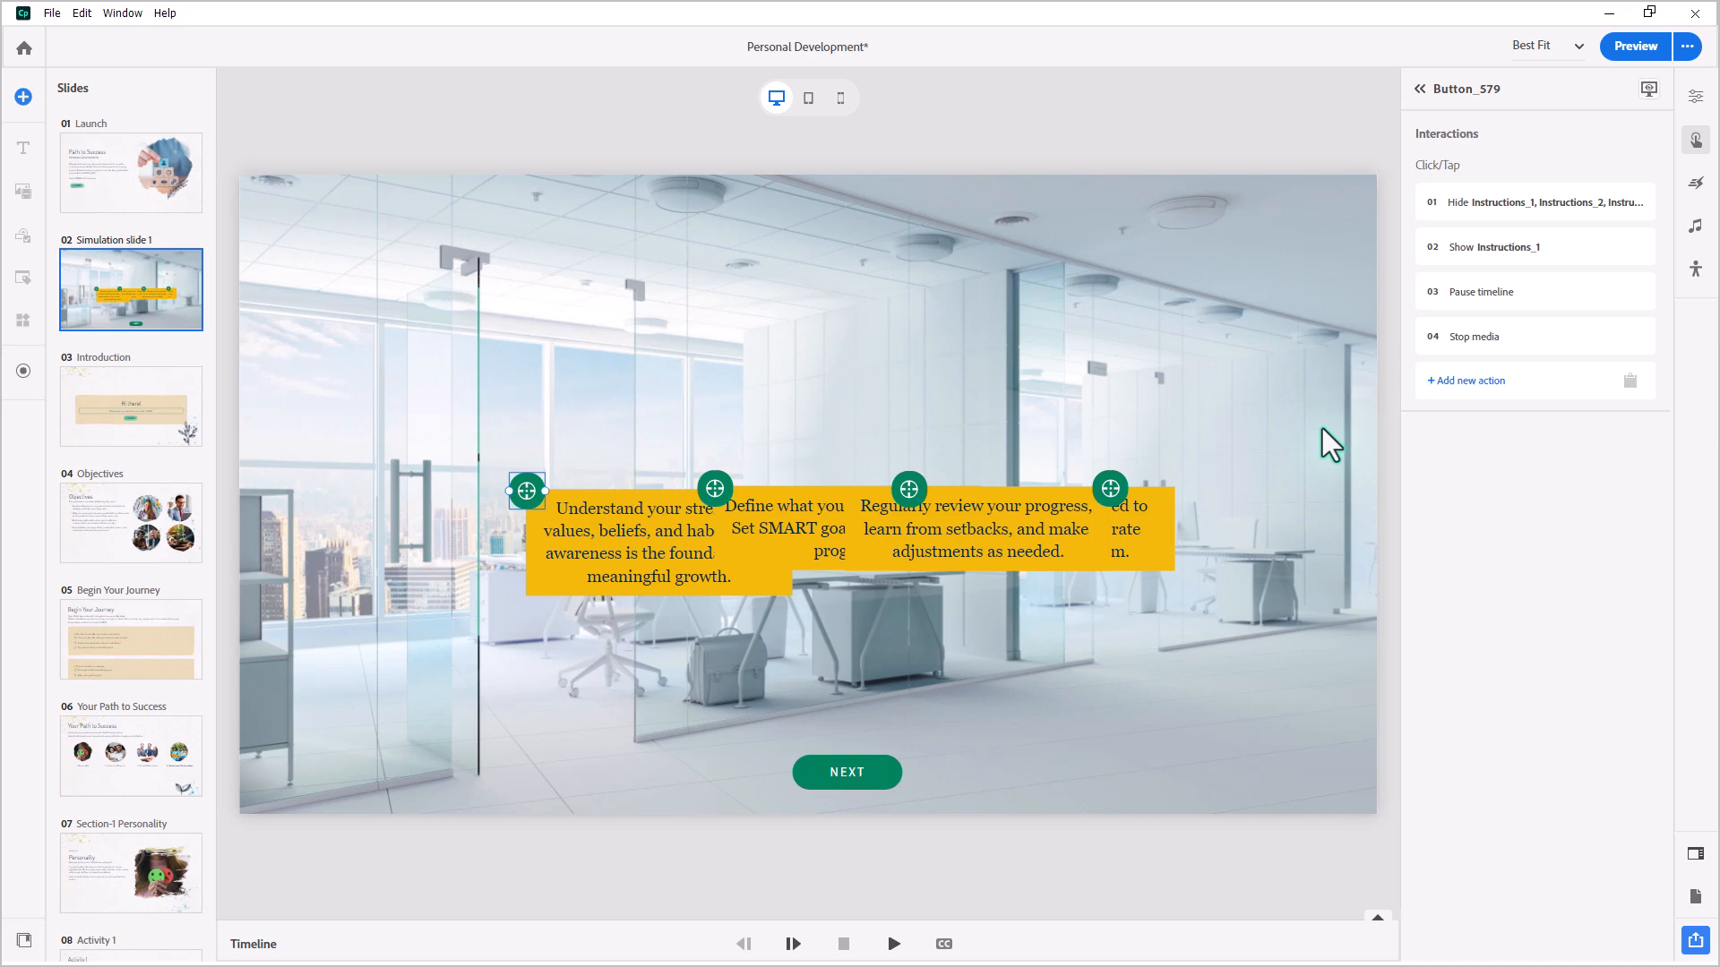
# Add a fifth action, Play media, and browse for its audio file
pyautogui.click(1466, 381)
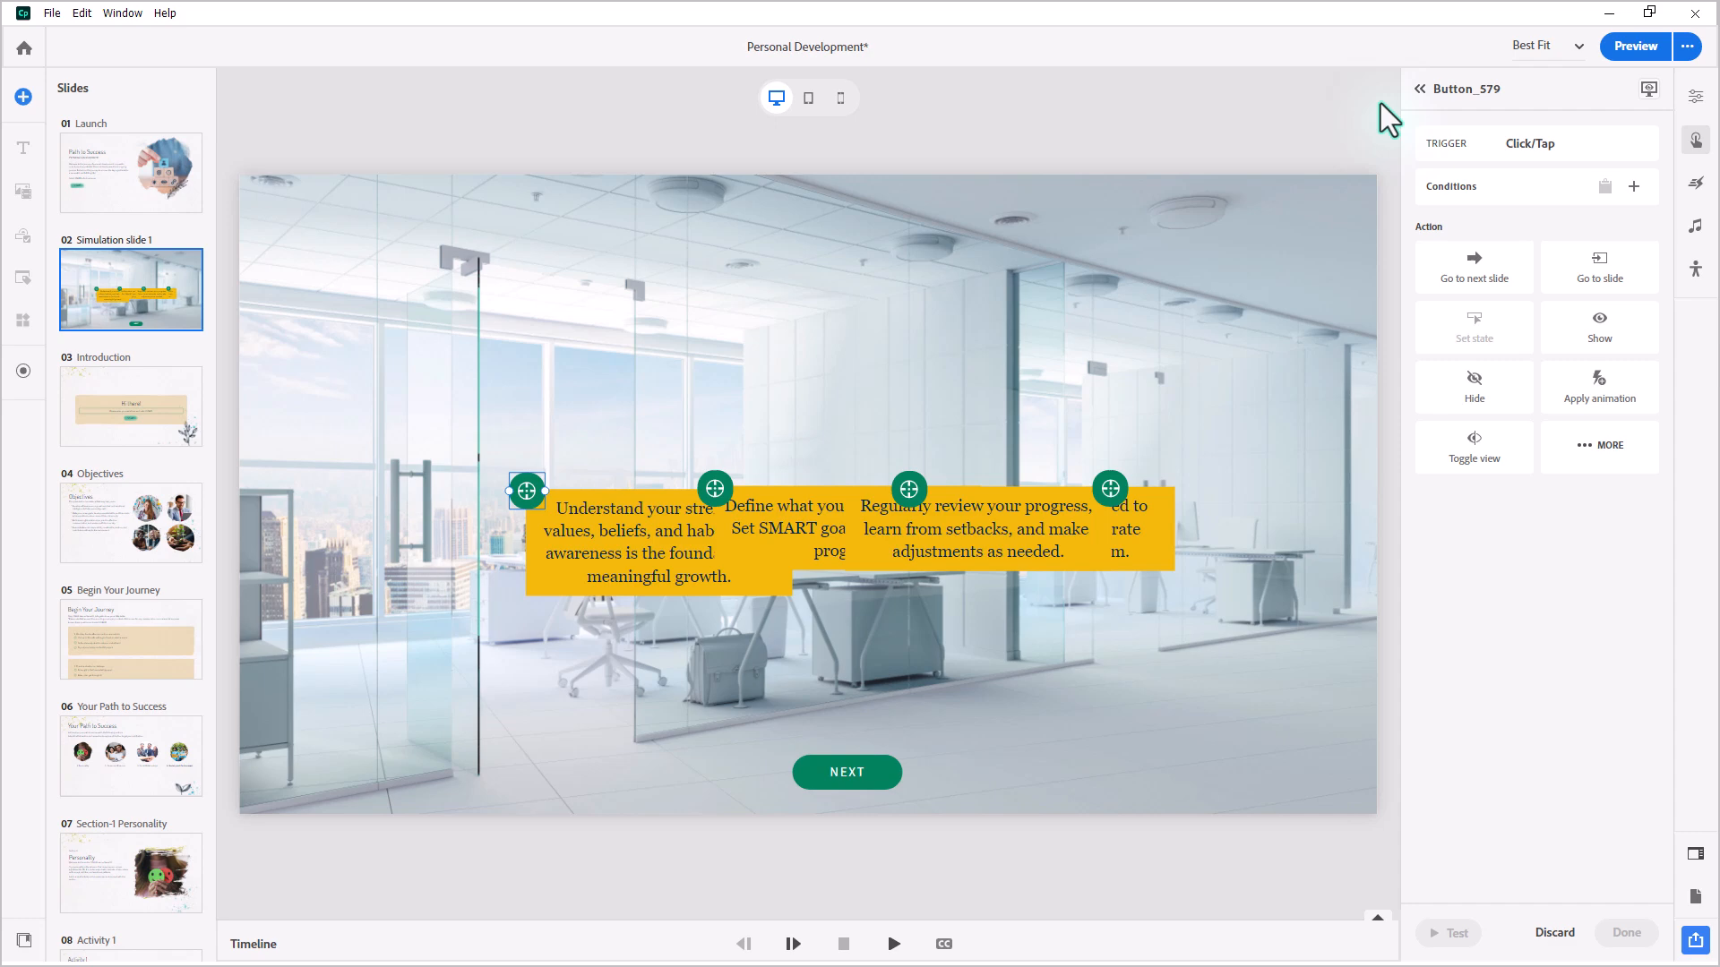
pyautogui.click(1596, 445)
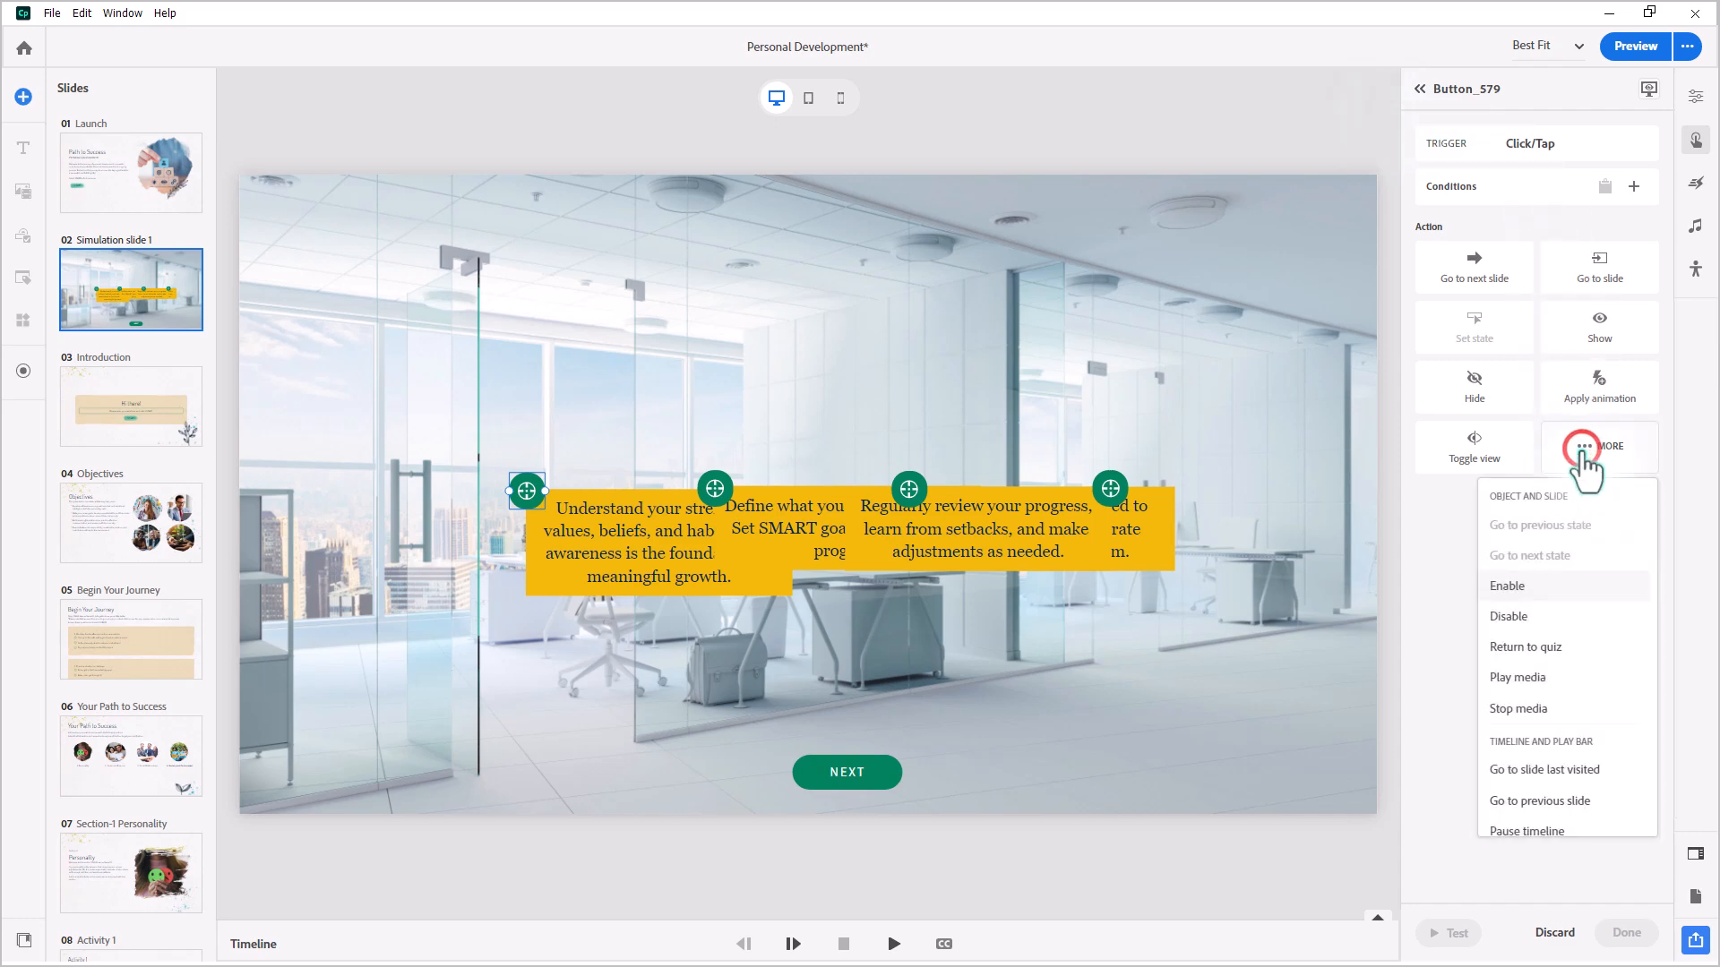
pyautogui.click(1518, 677)
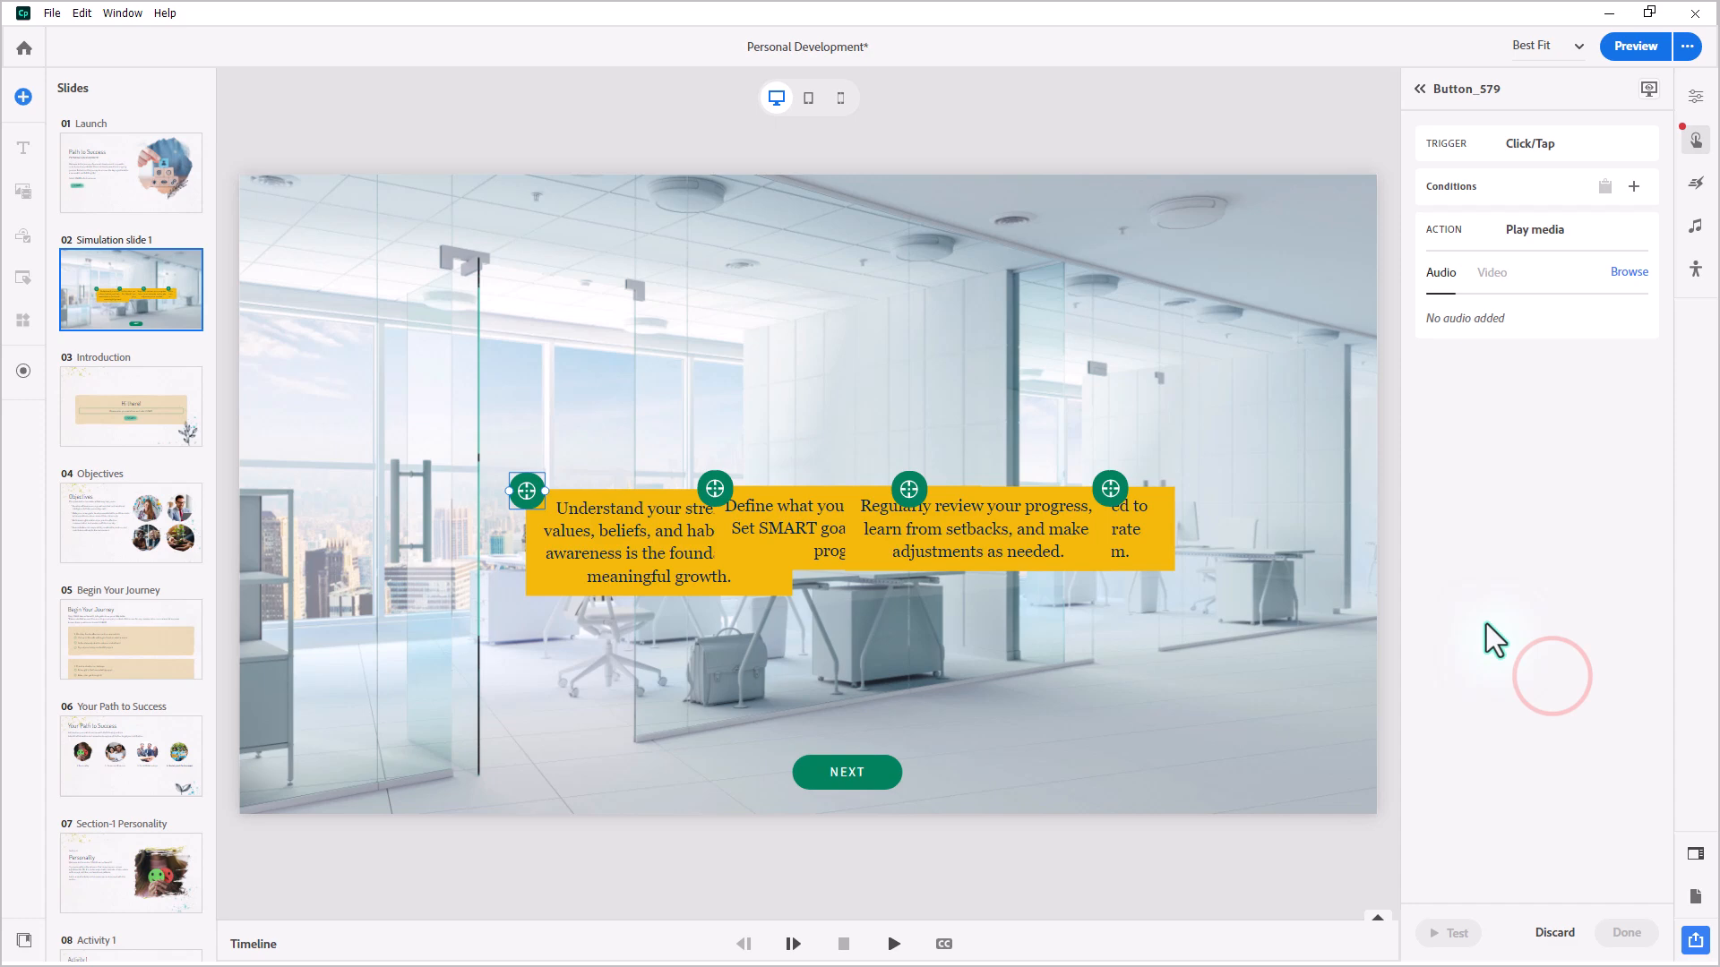
pyautogui.click(1629, 271)
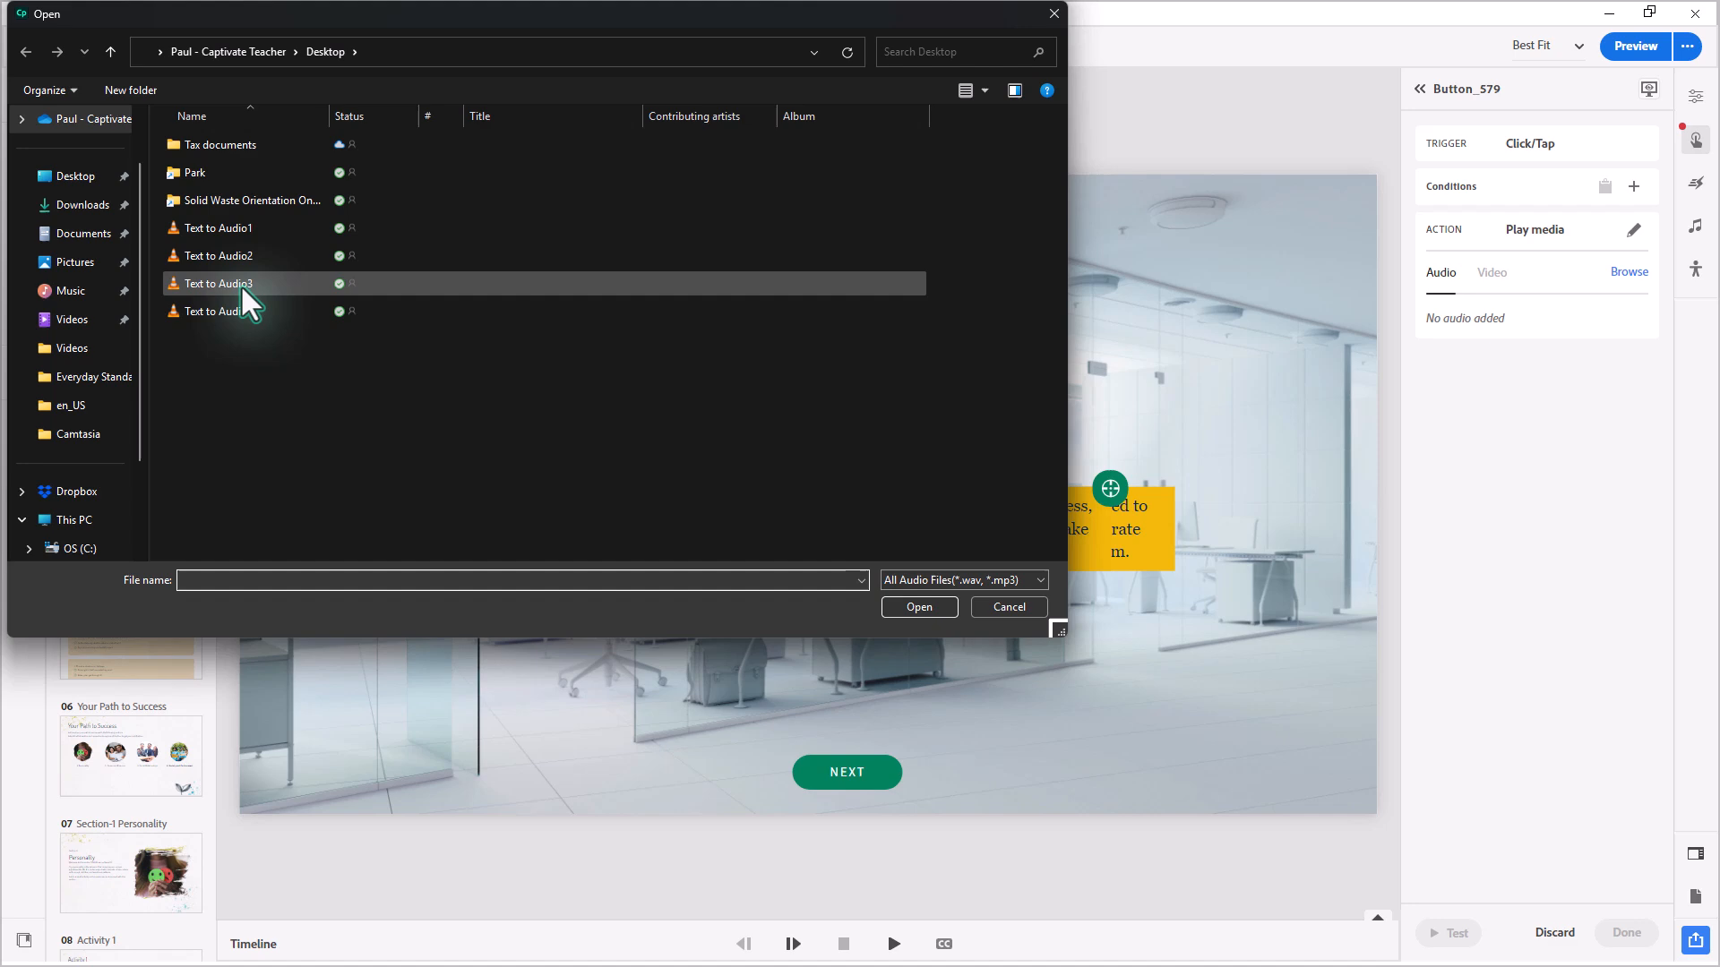
# Load Text to Audio1.mp3 as the media and save the Play media action
pyautogui.click(235, 227)
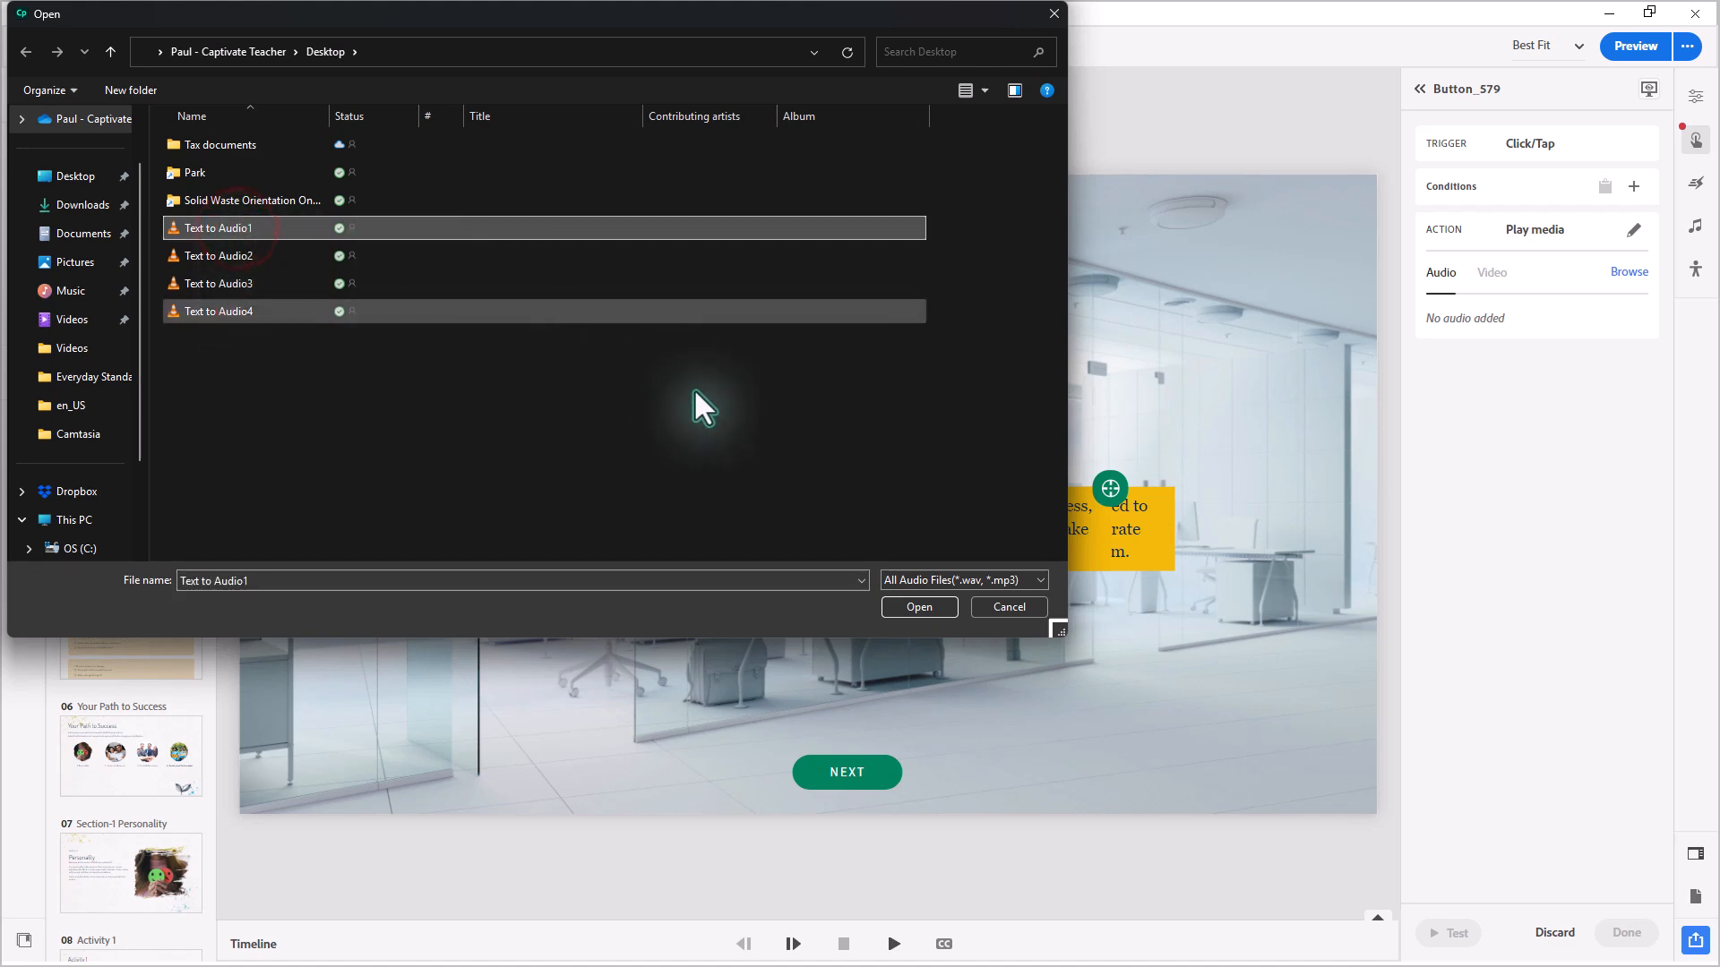
pyautogui.click(920, 606)
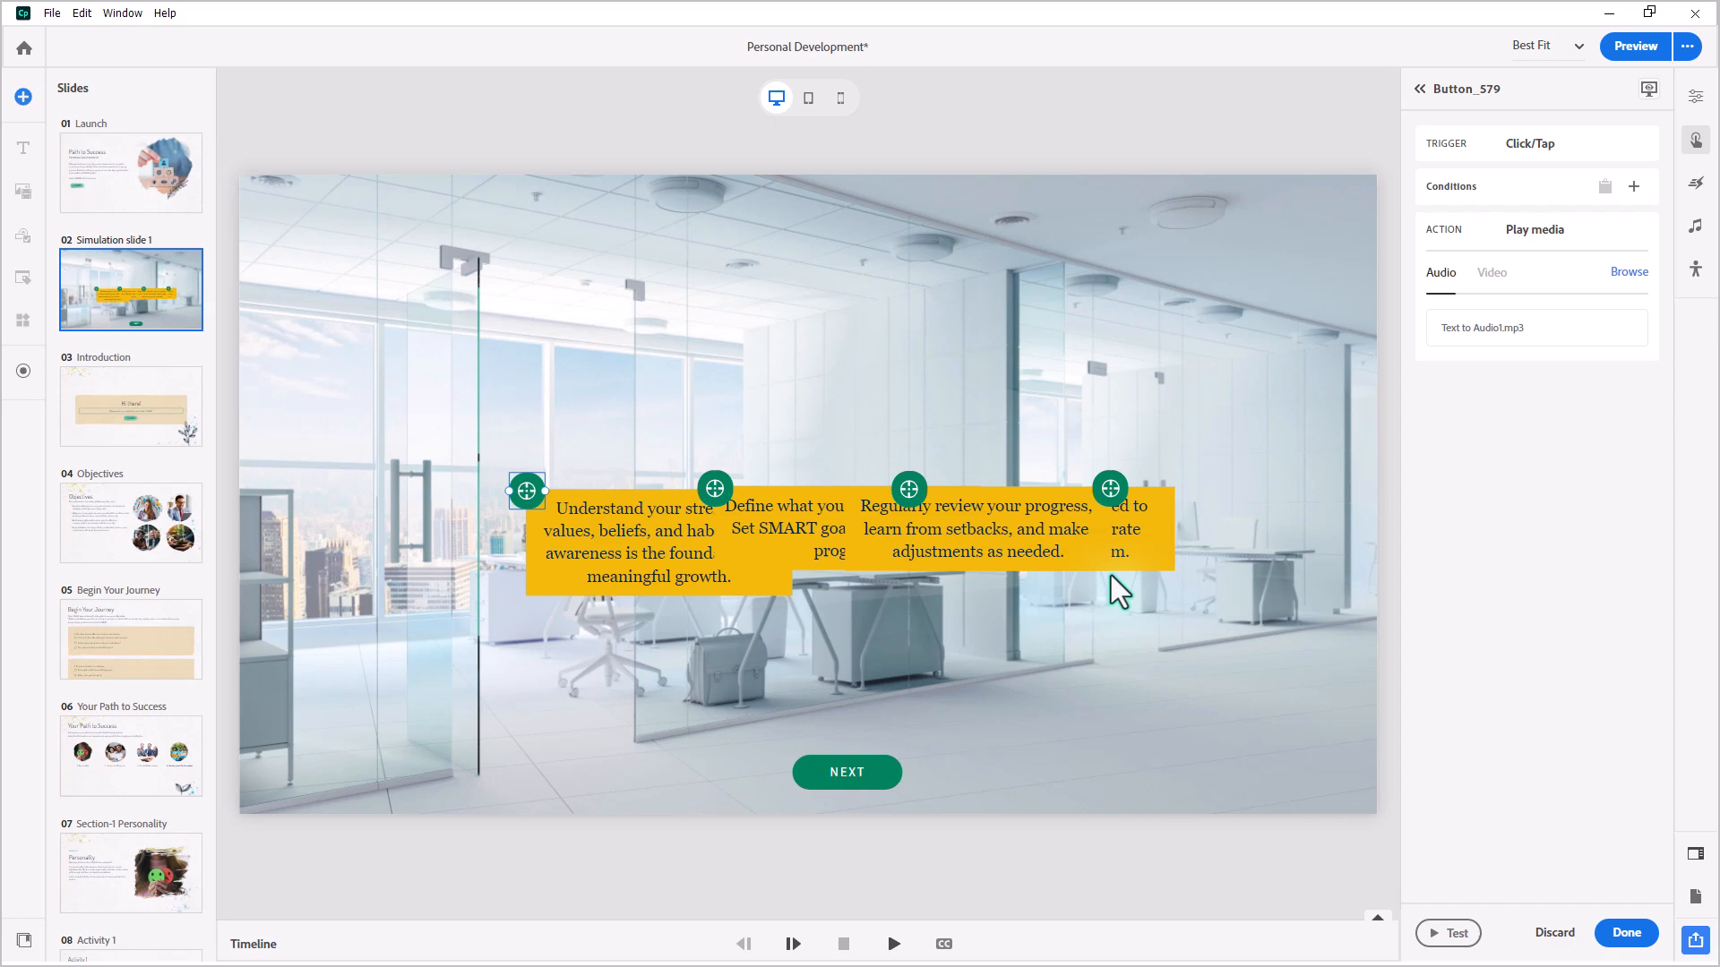
pyautogui.click(1629, 933)
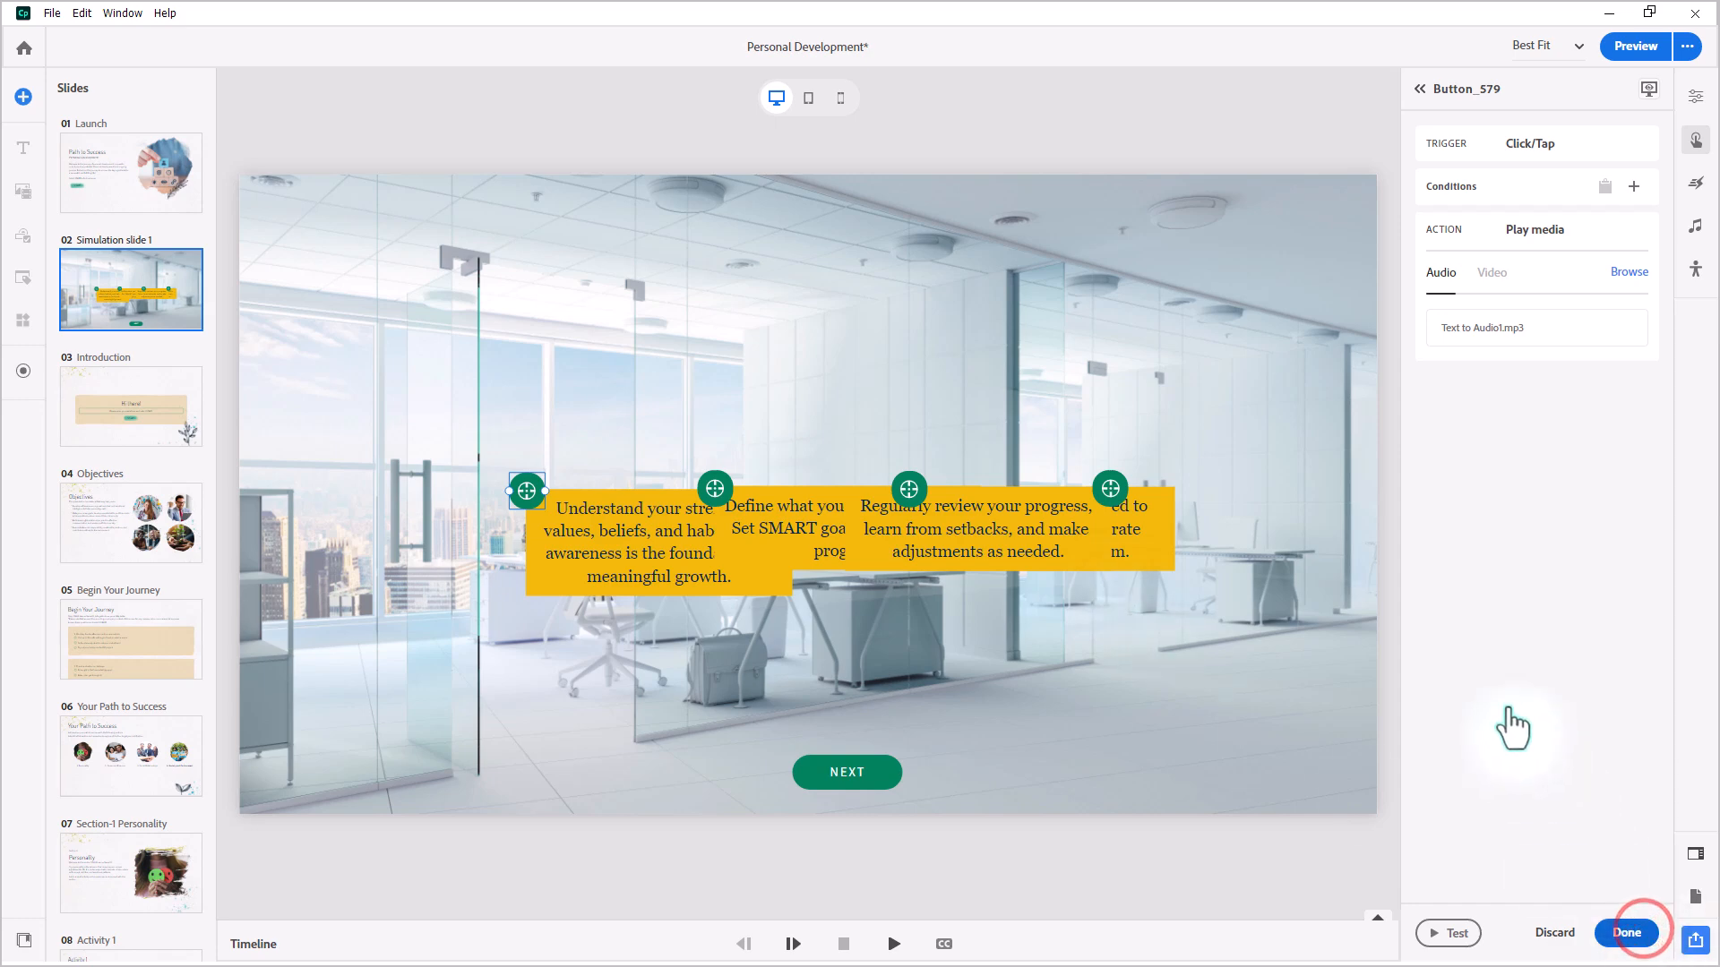
pyautogui.moveTo(1517, 202)
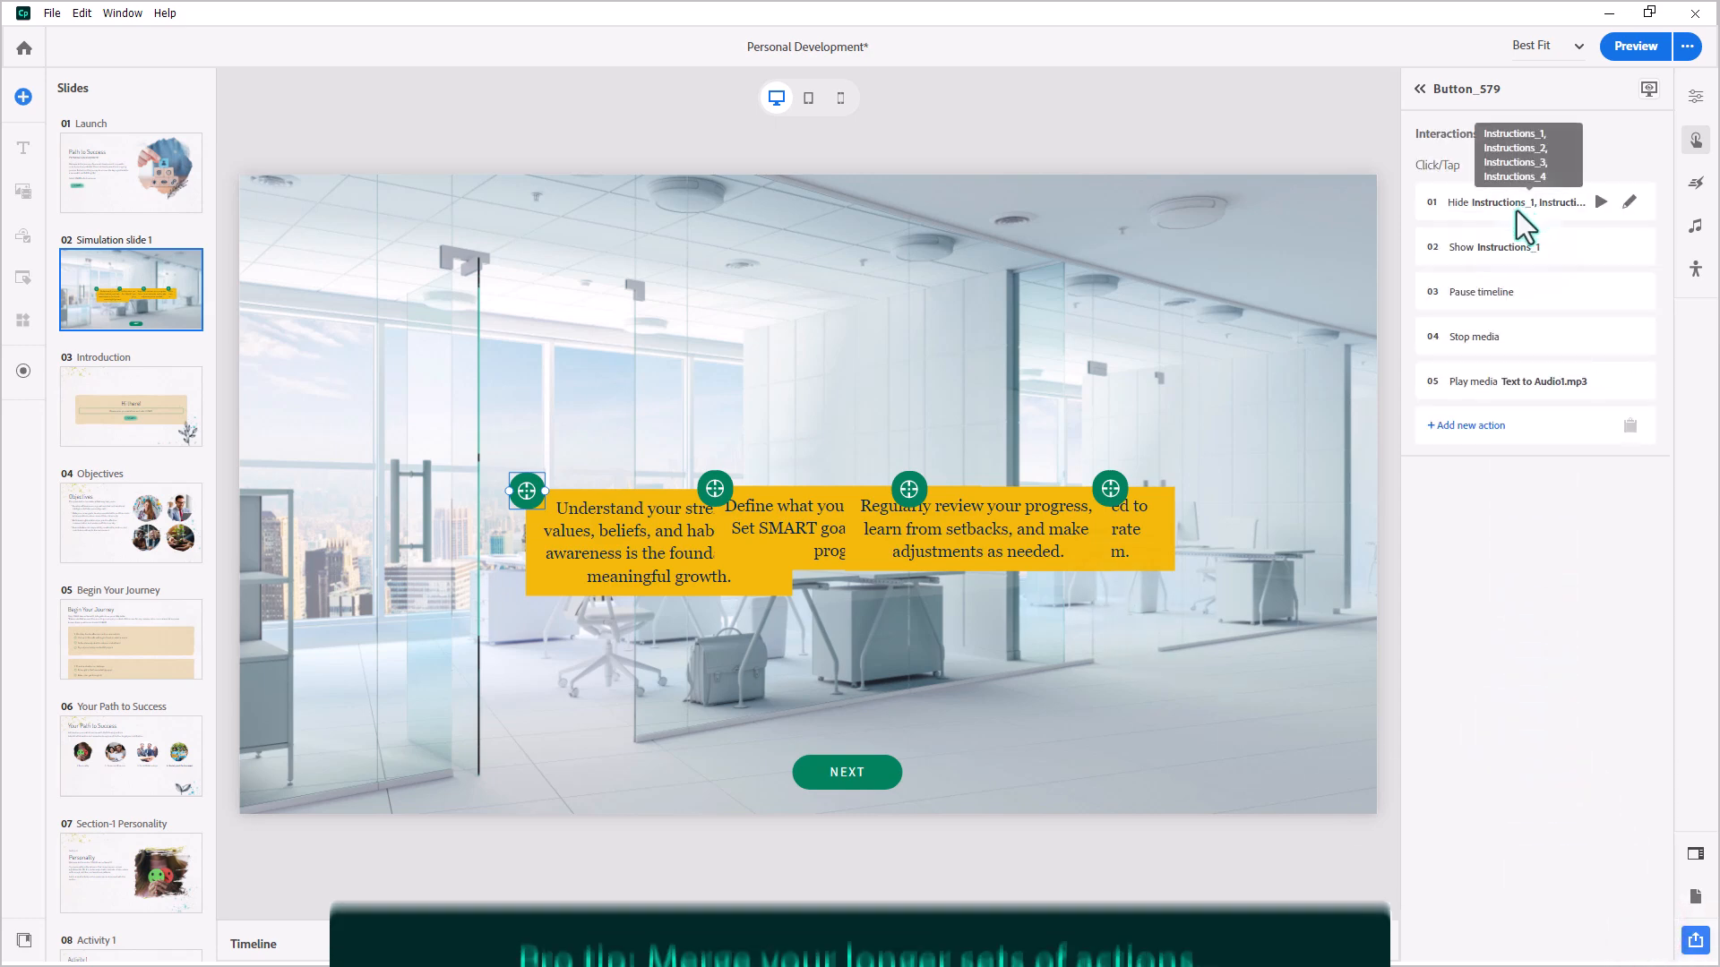
# Select actions 01 through 05 and merge them into one grouped set
pyautogui.click(1518, 215)
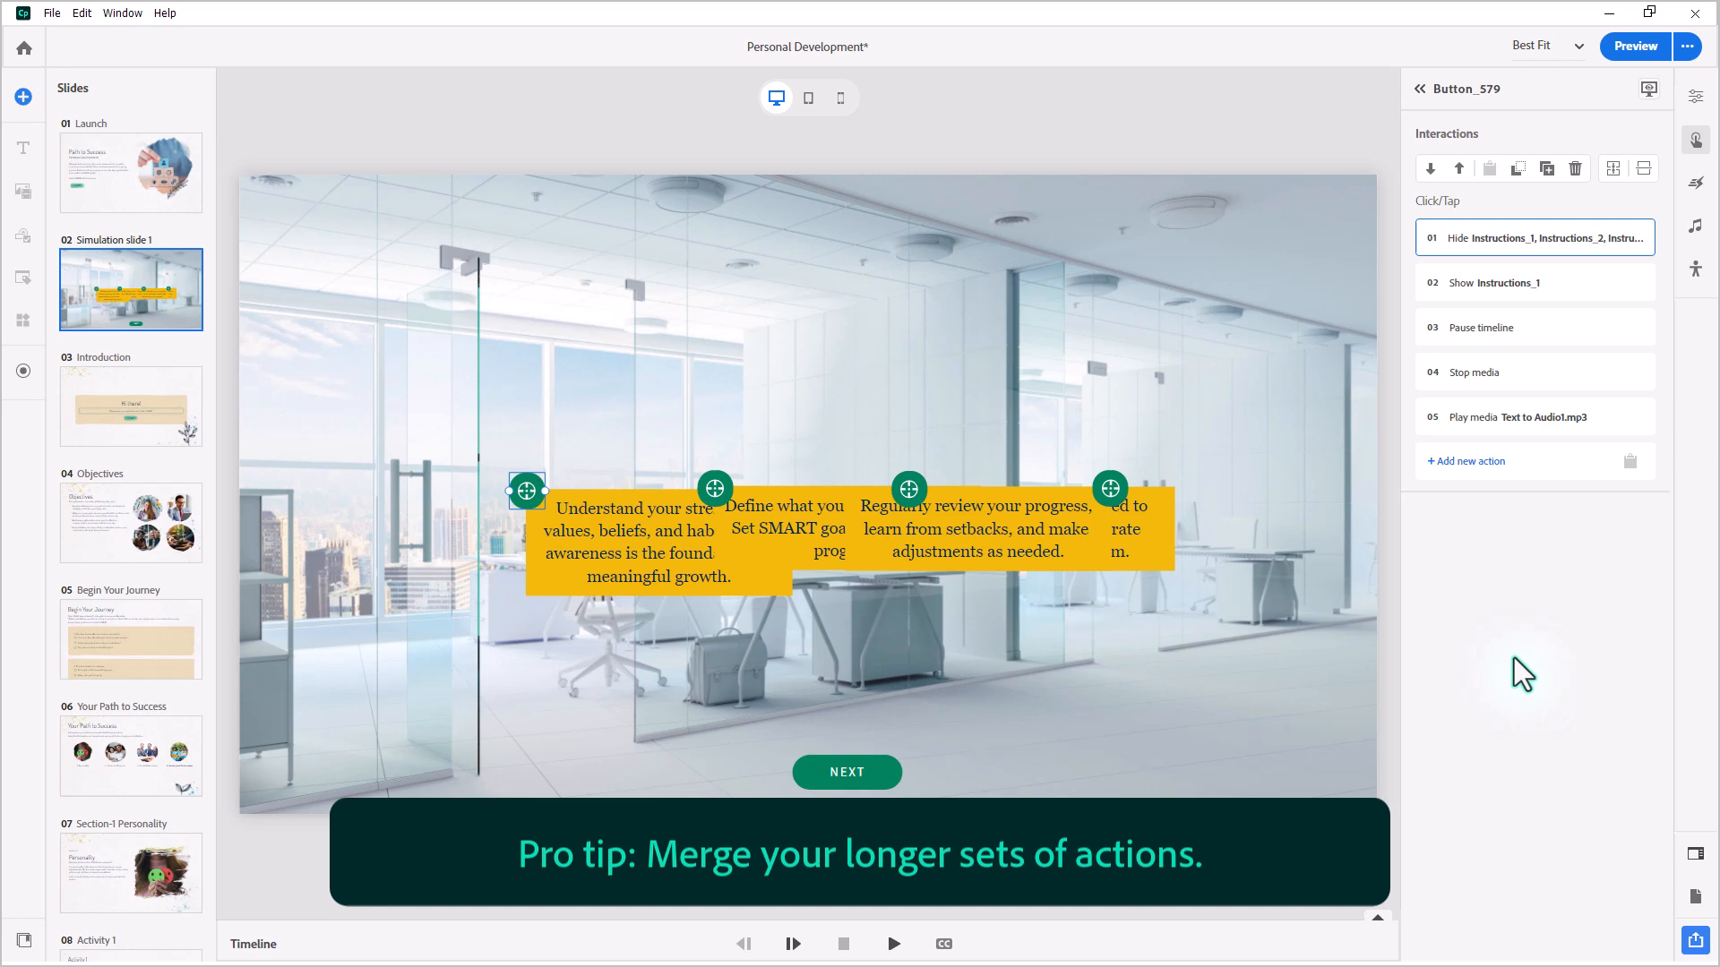
pyautogui.keyDown('shift'); pyautogui.click(1497, 416); pyautogui.keyUp('shift')
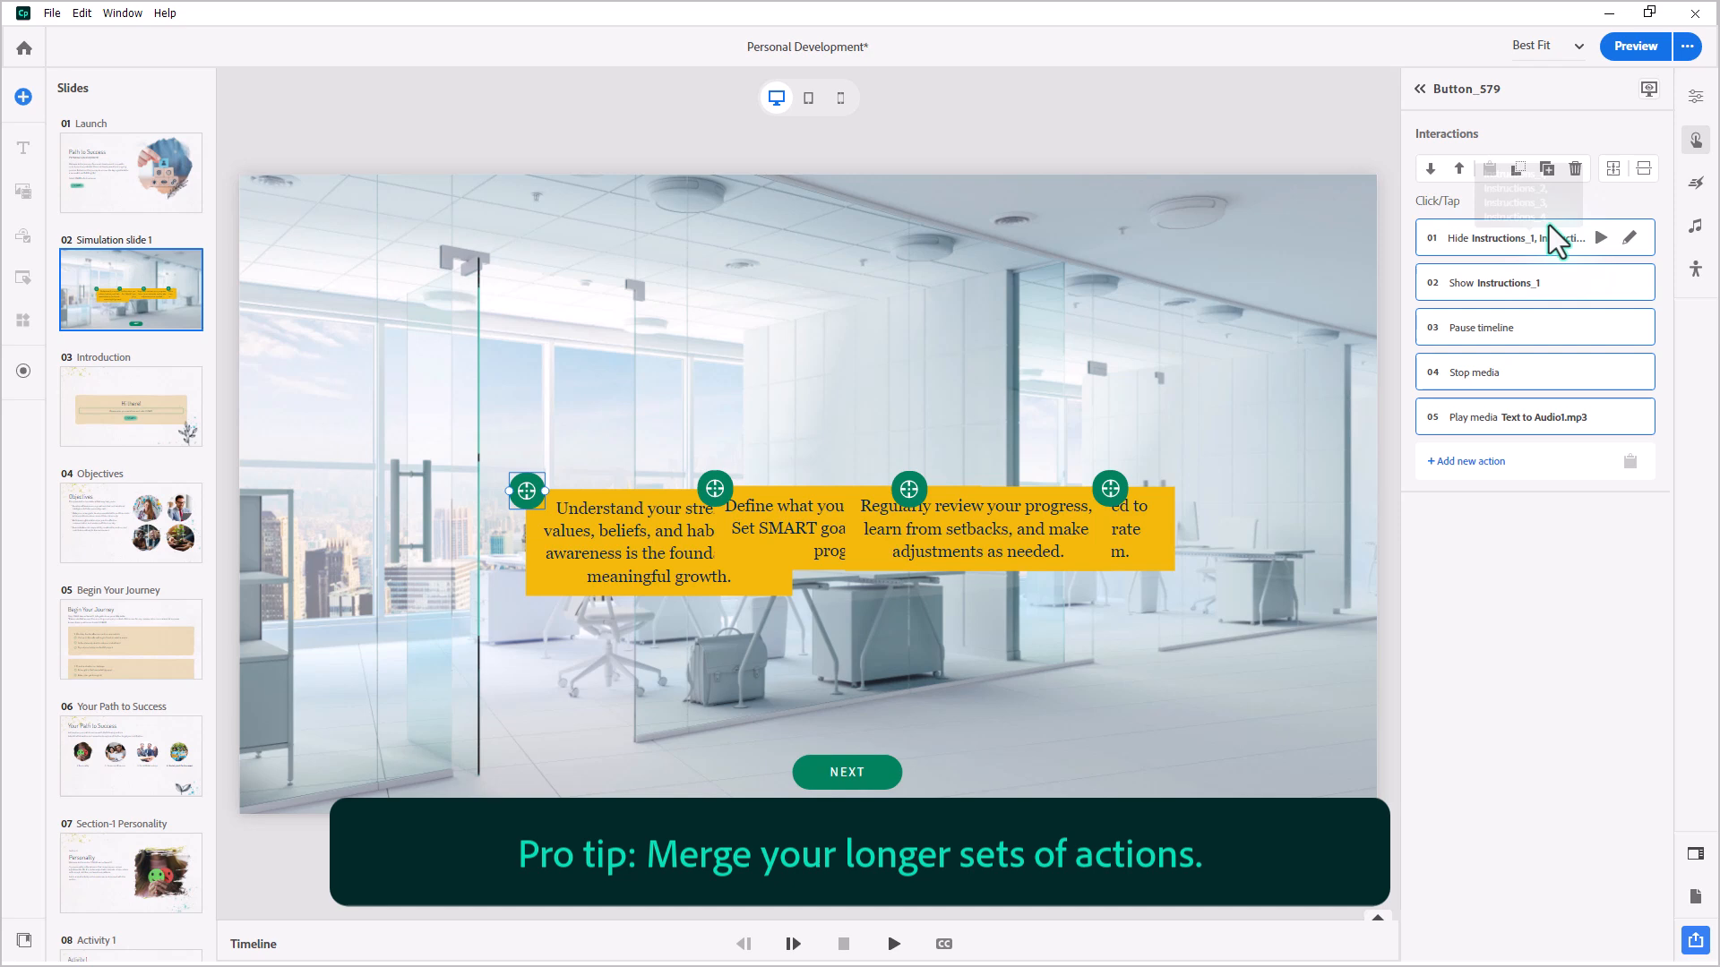
pyautogui.click(1614, 170)
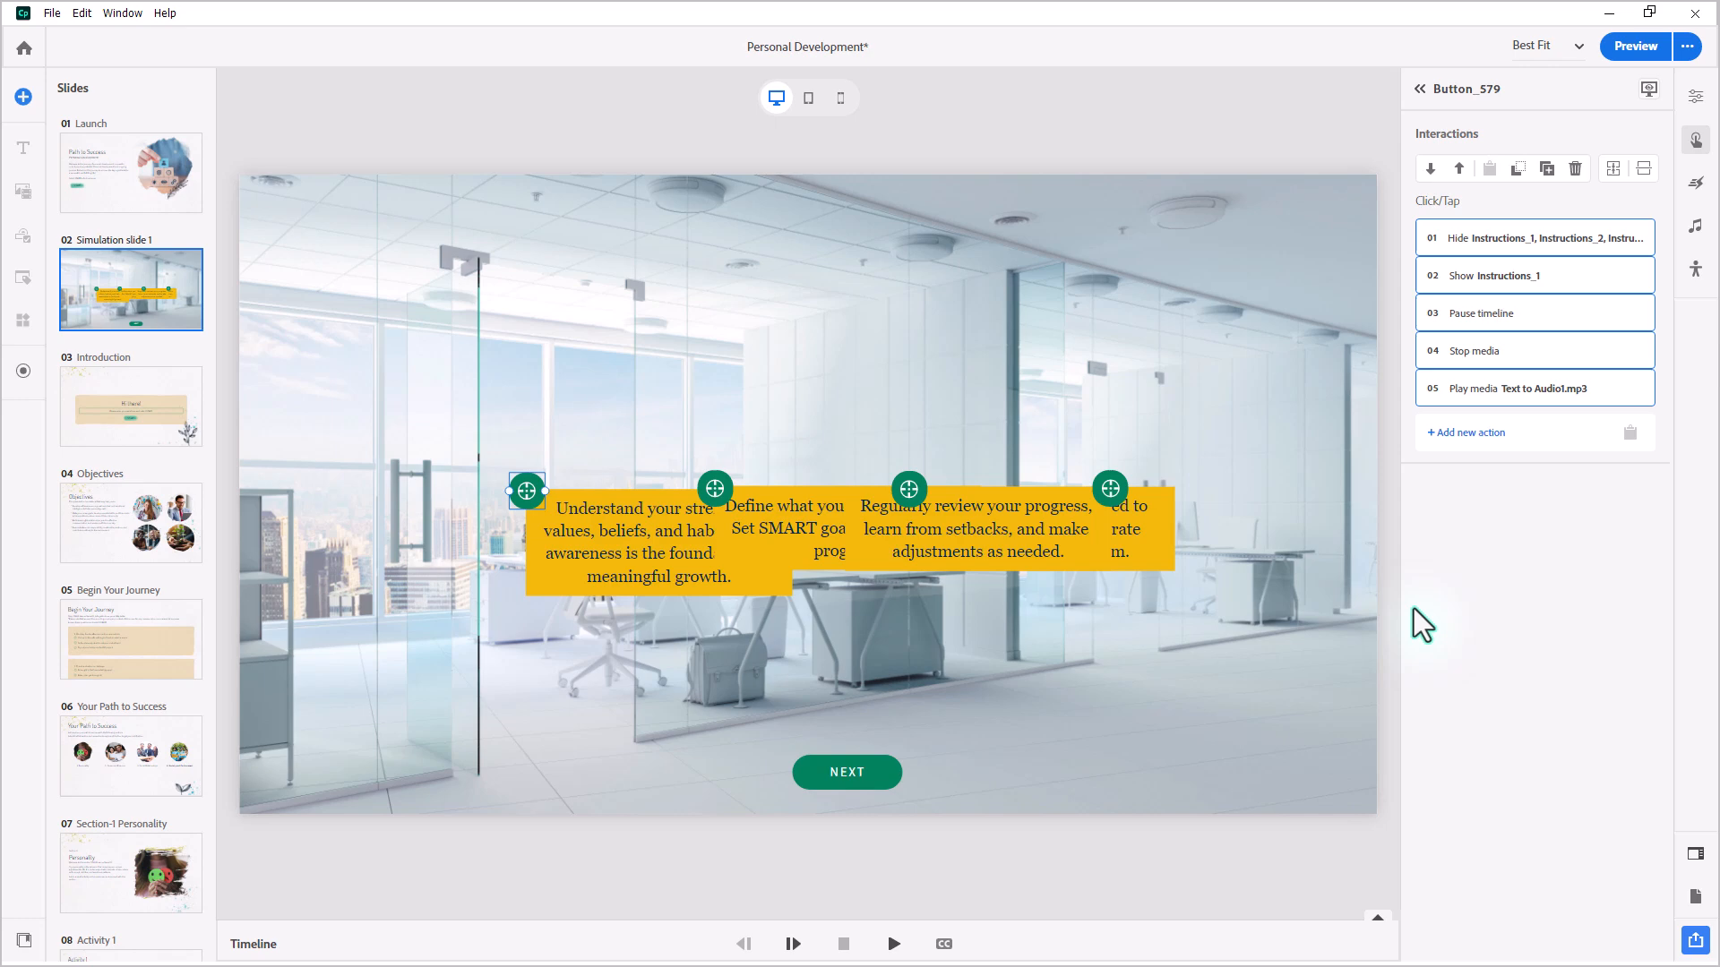
# Copy the first hotspot's interactions and paste them onto the second hotspot, Button_580
pyautogui.rightClick(525, 487)
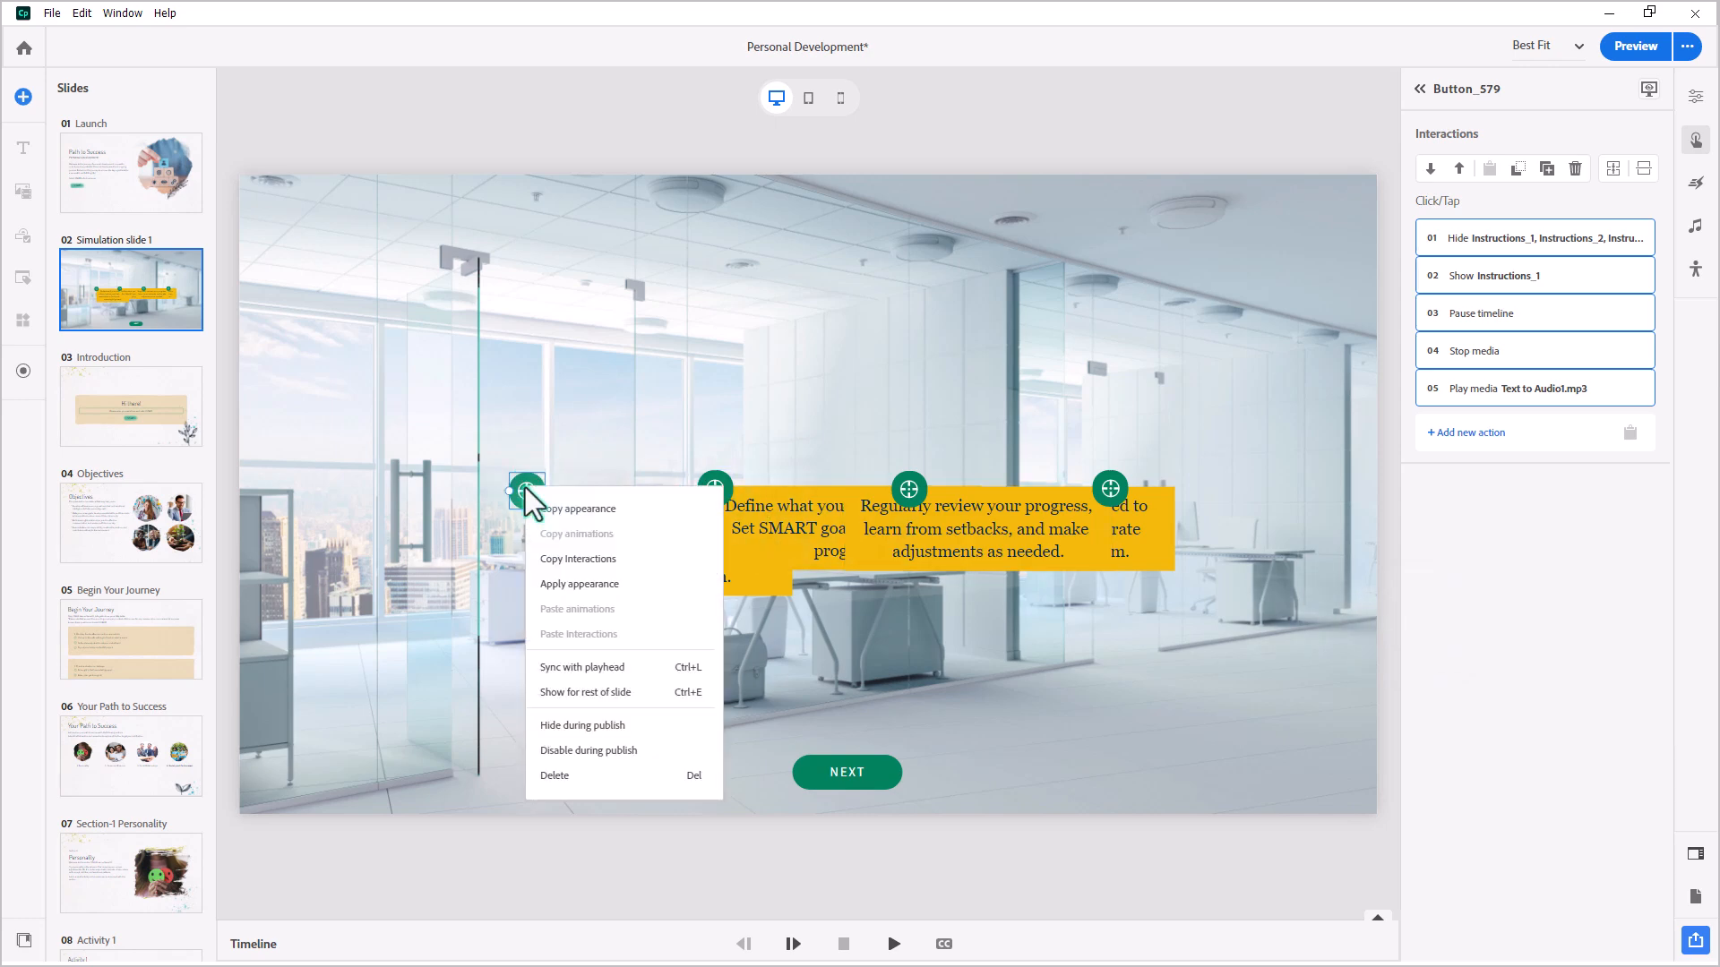
pyautogui.click(576, 558)
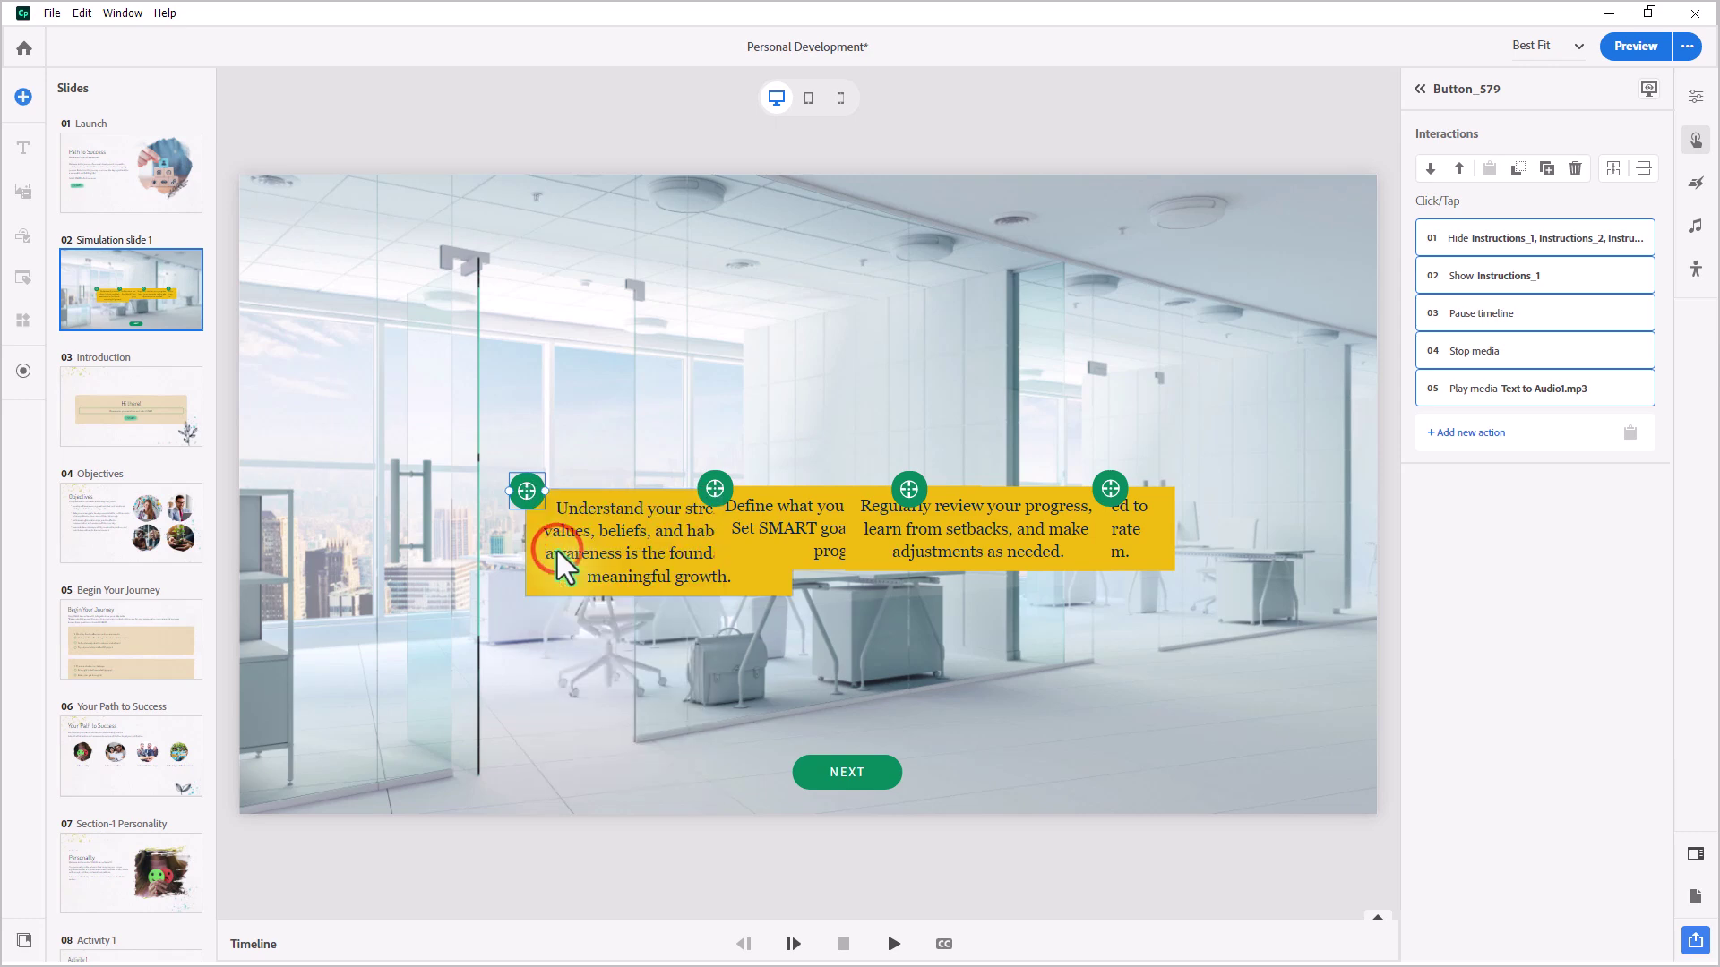
pyautogui.click(716, 485)
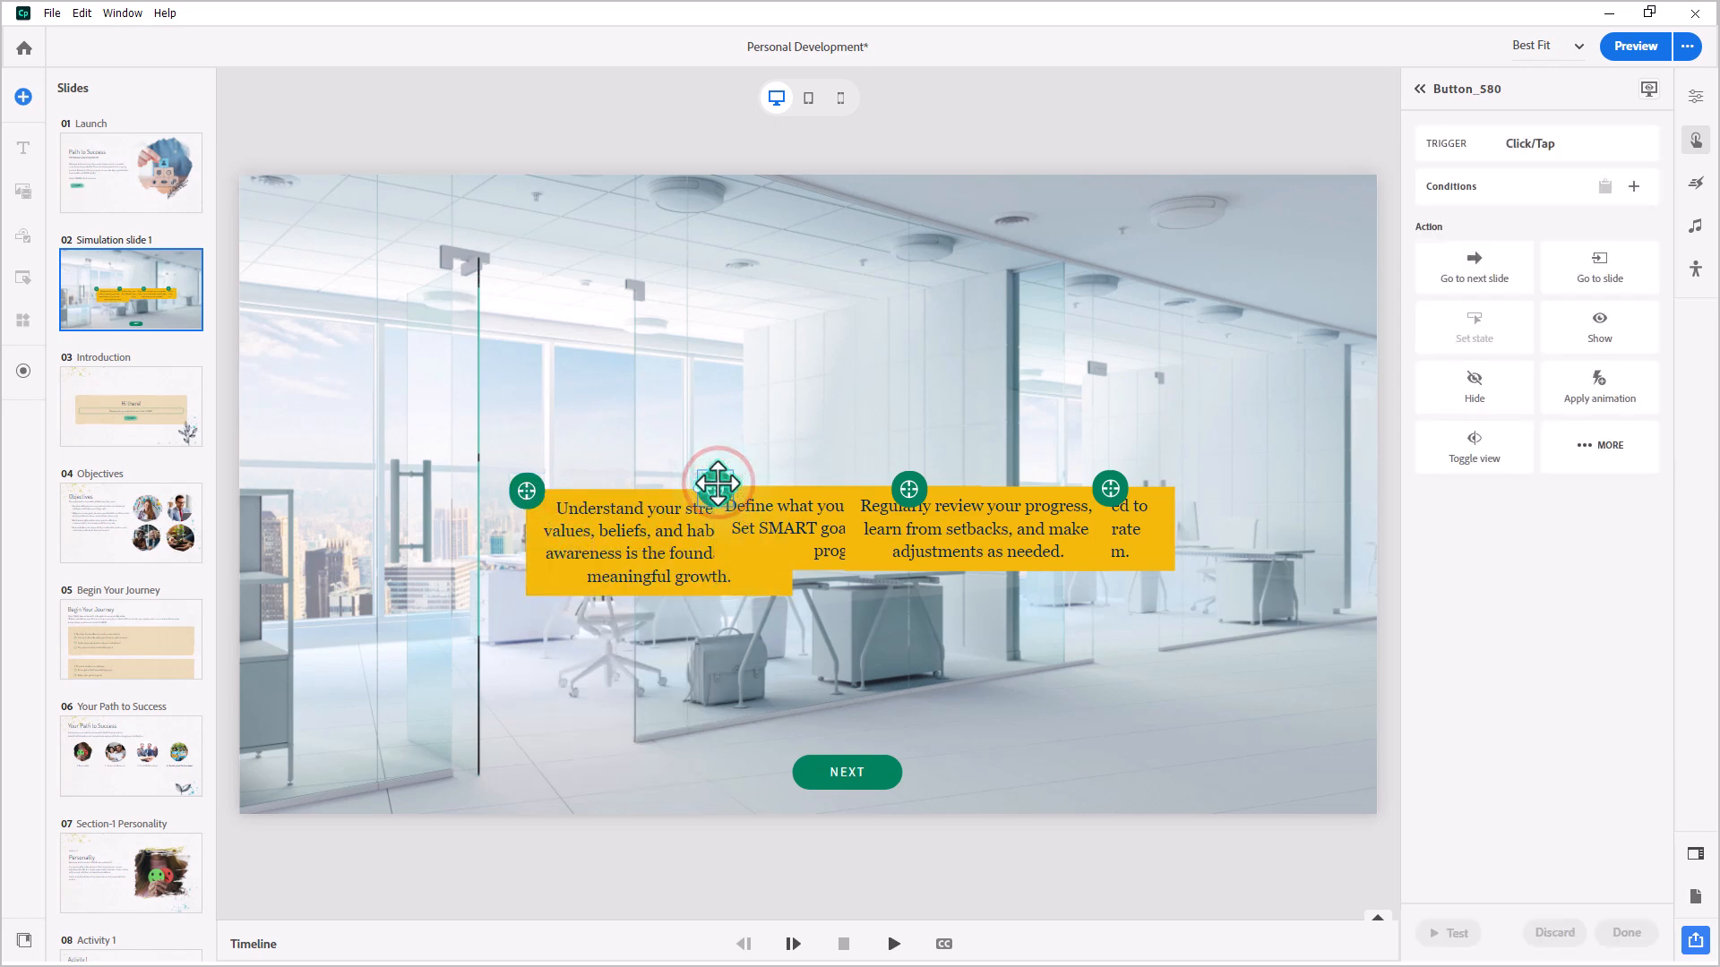
pyautogui.rightClick(717, 485)
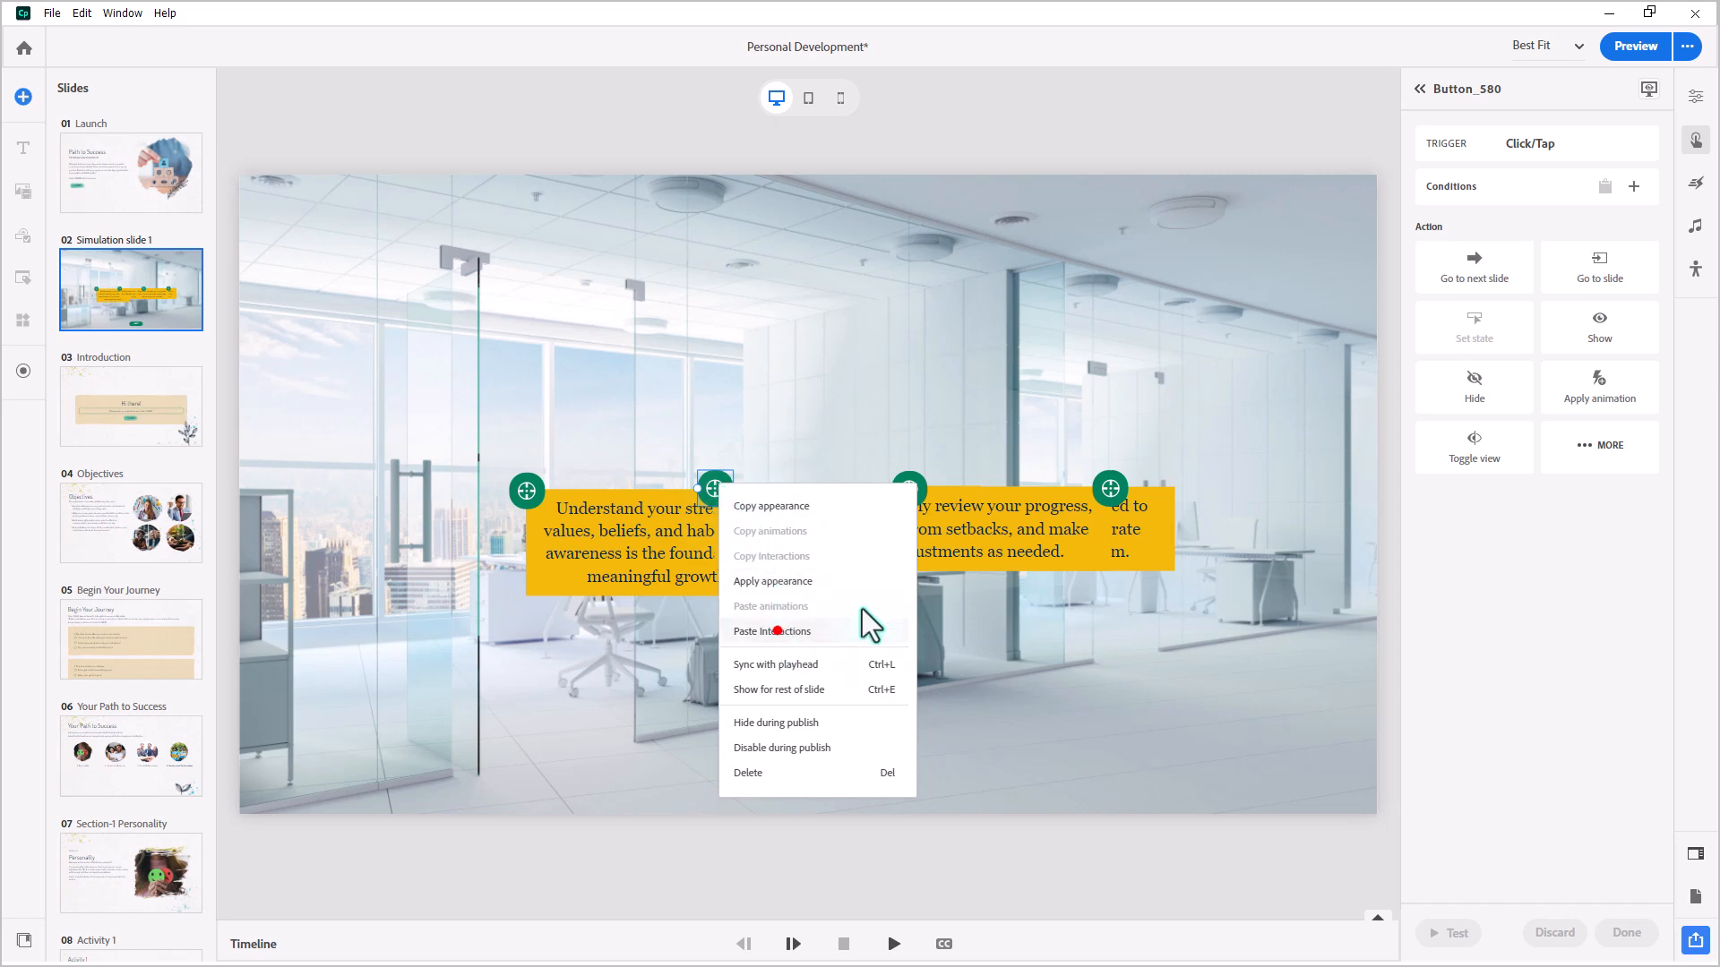
pyautogui.click(773, 632)
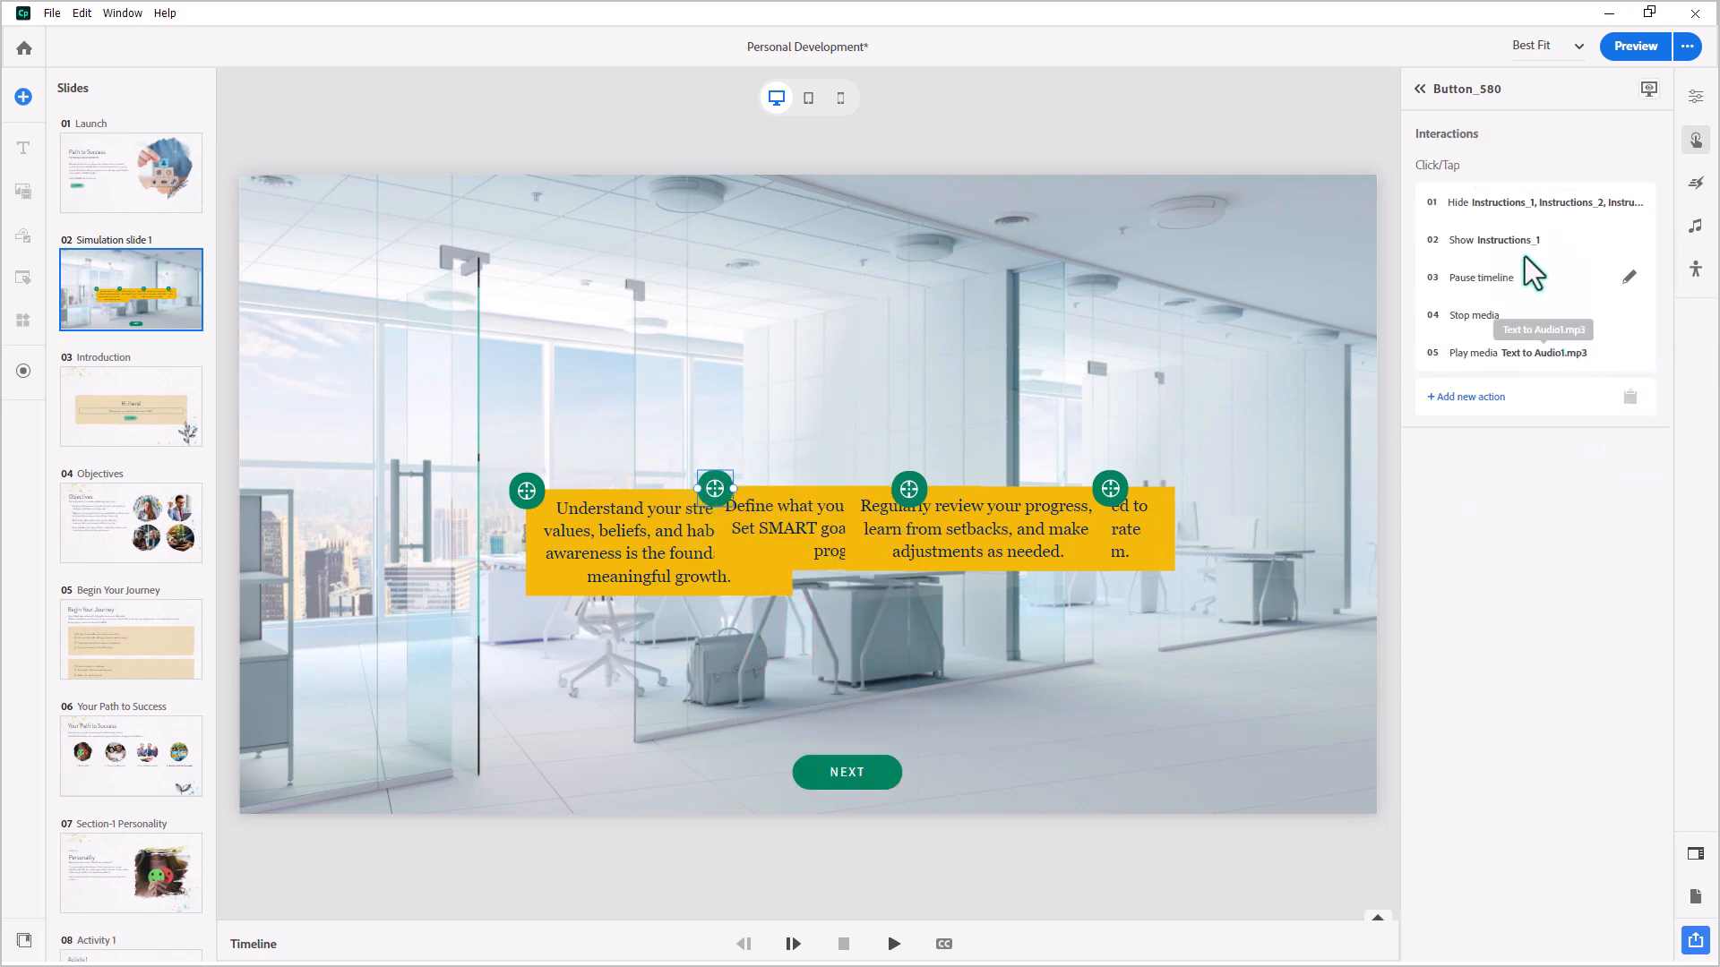
pyautogui.moveTo(1533, 239)
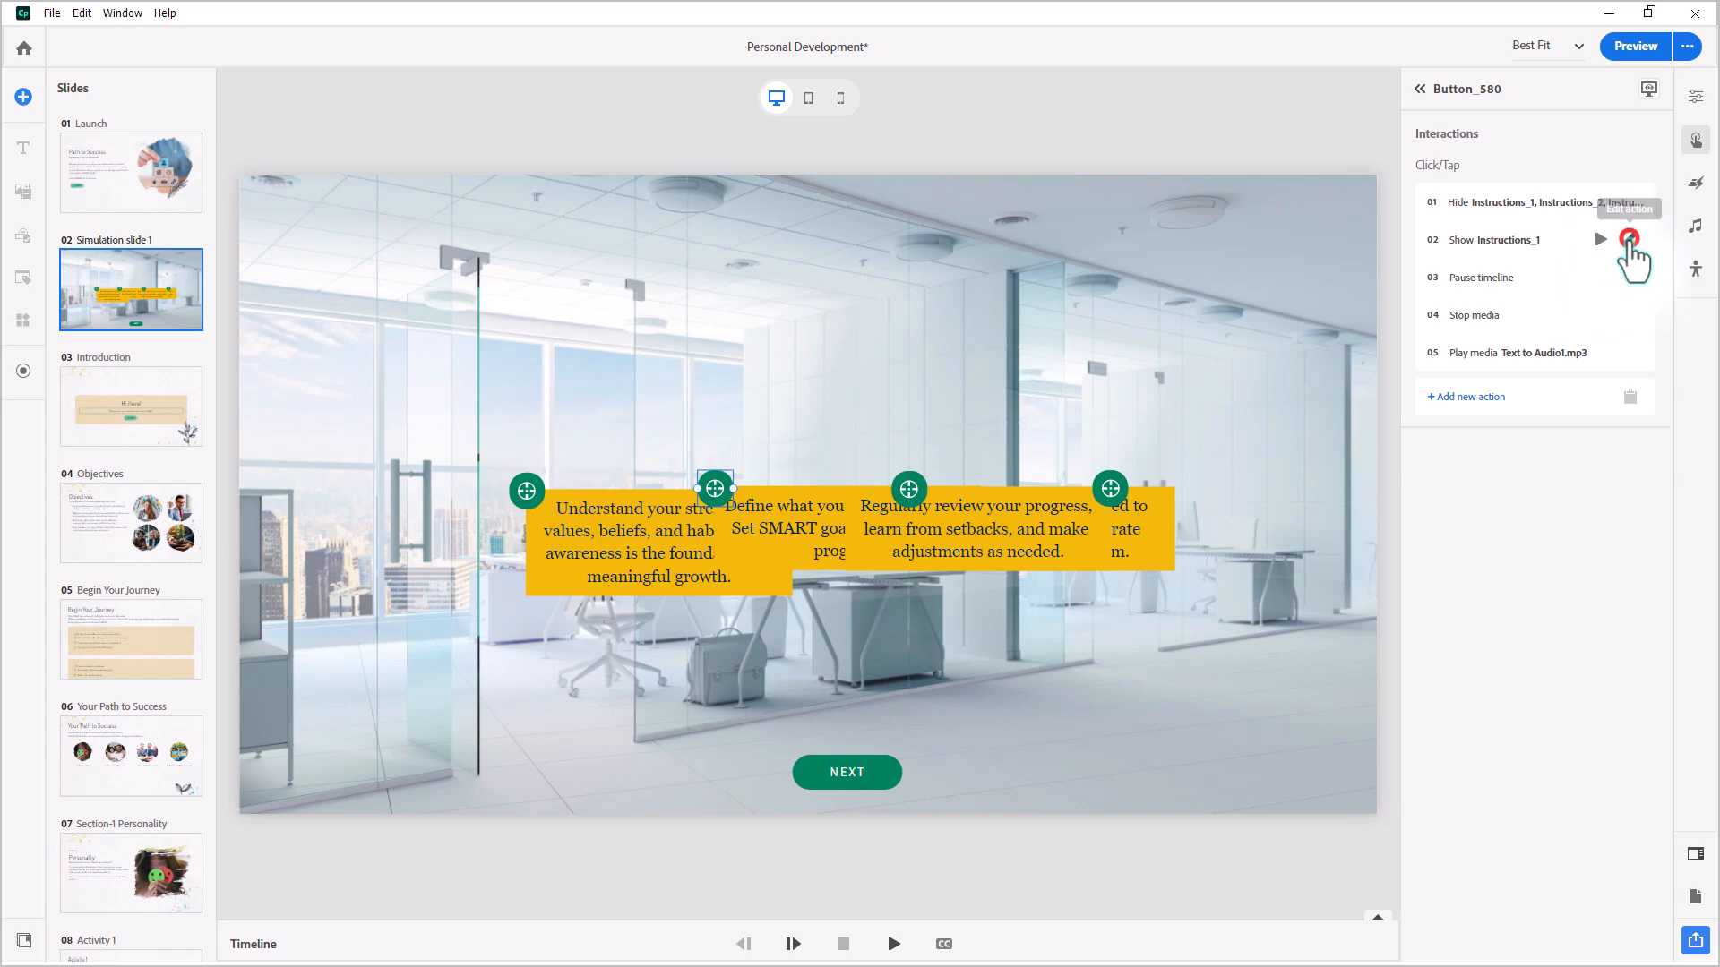
# Retarget Button_580's show action from Instructions_1 to Instructions_2 and save it
pyautogui.click(1633, 240)
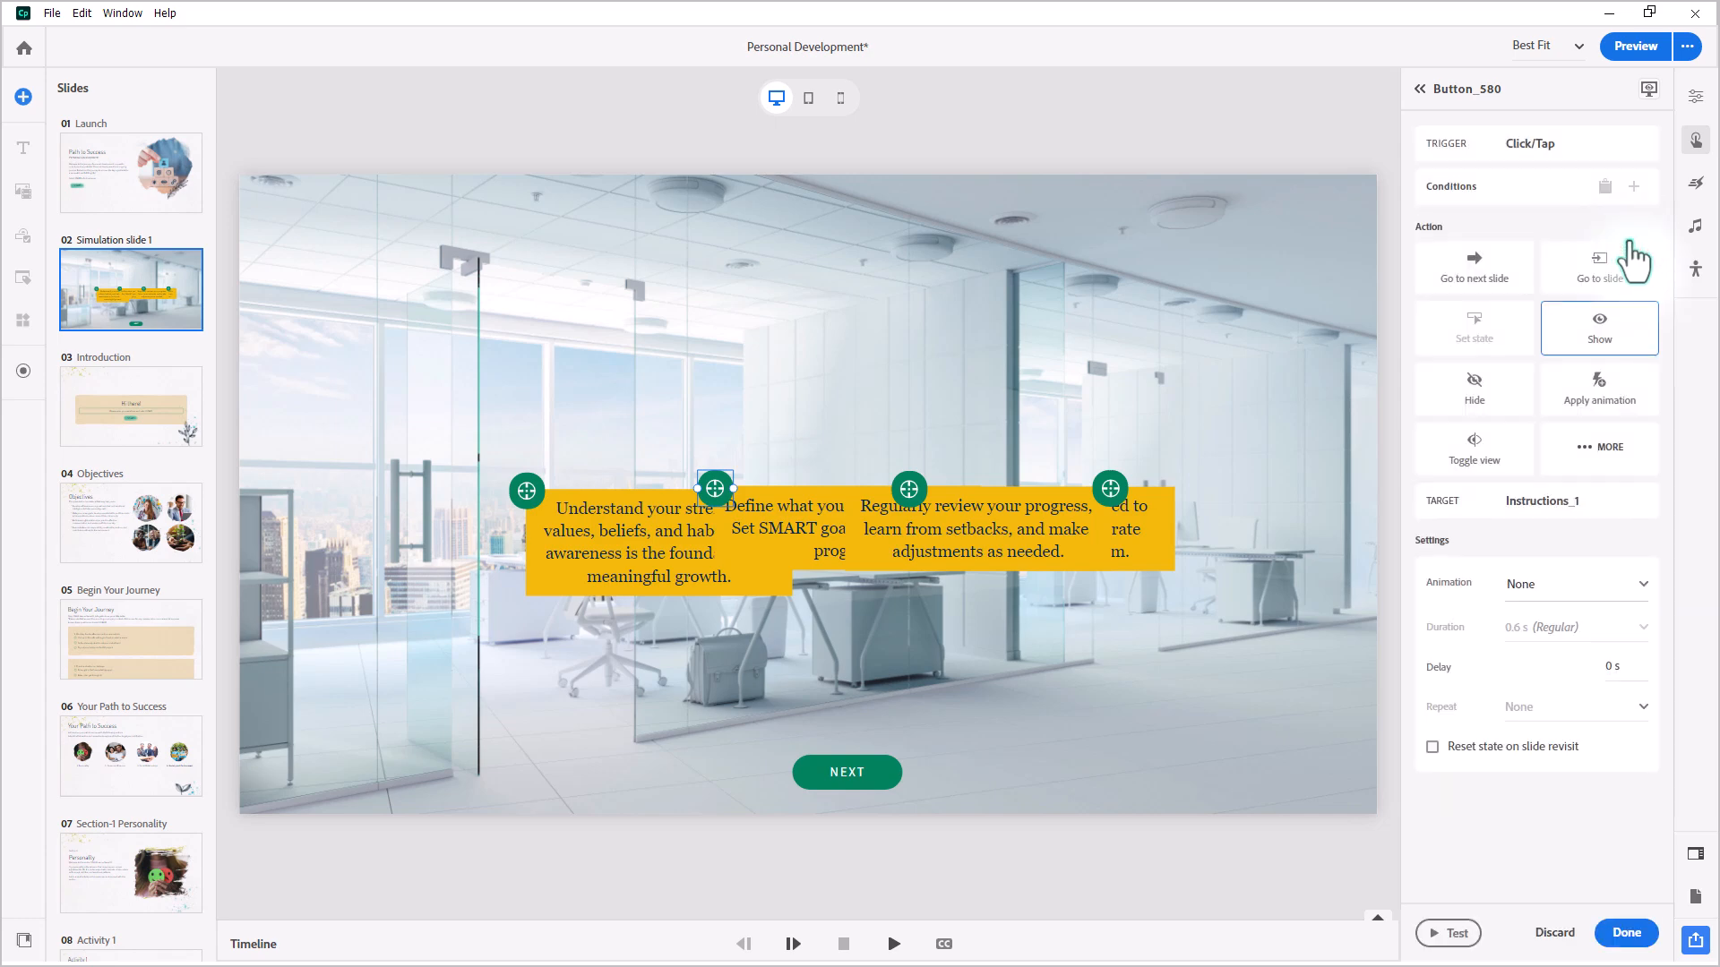
pyautogui.moveTo(1543, 501)
pyautogui.click(1637, 509)
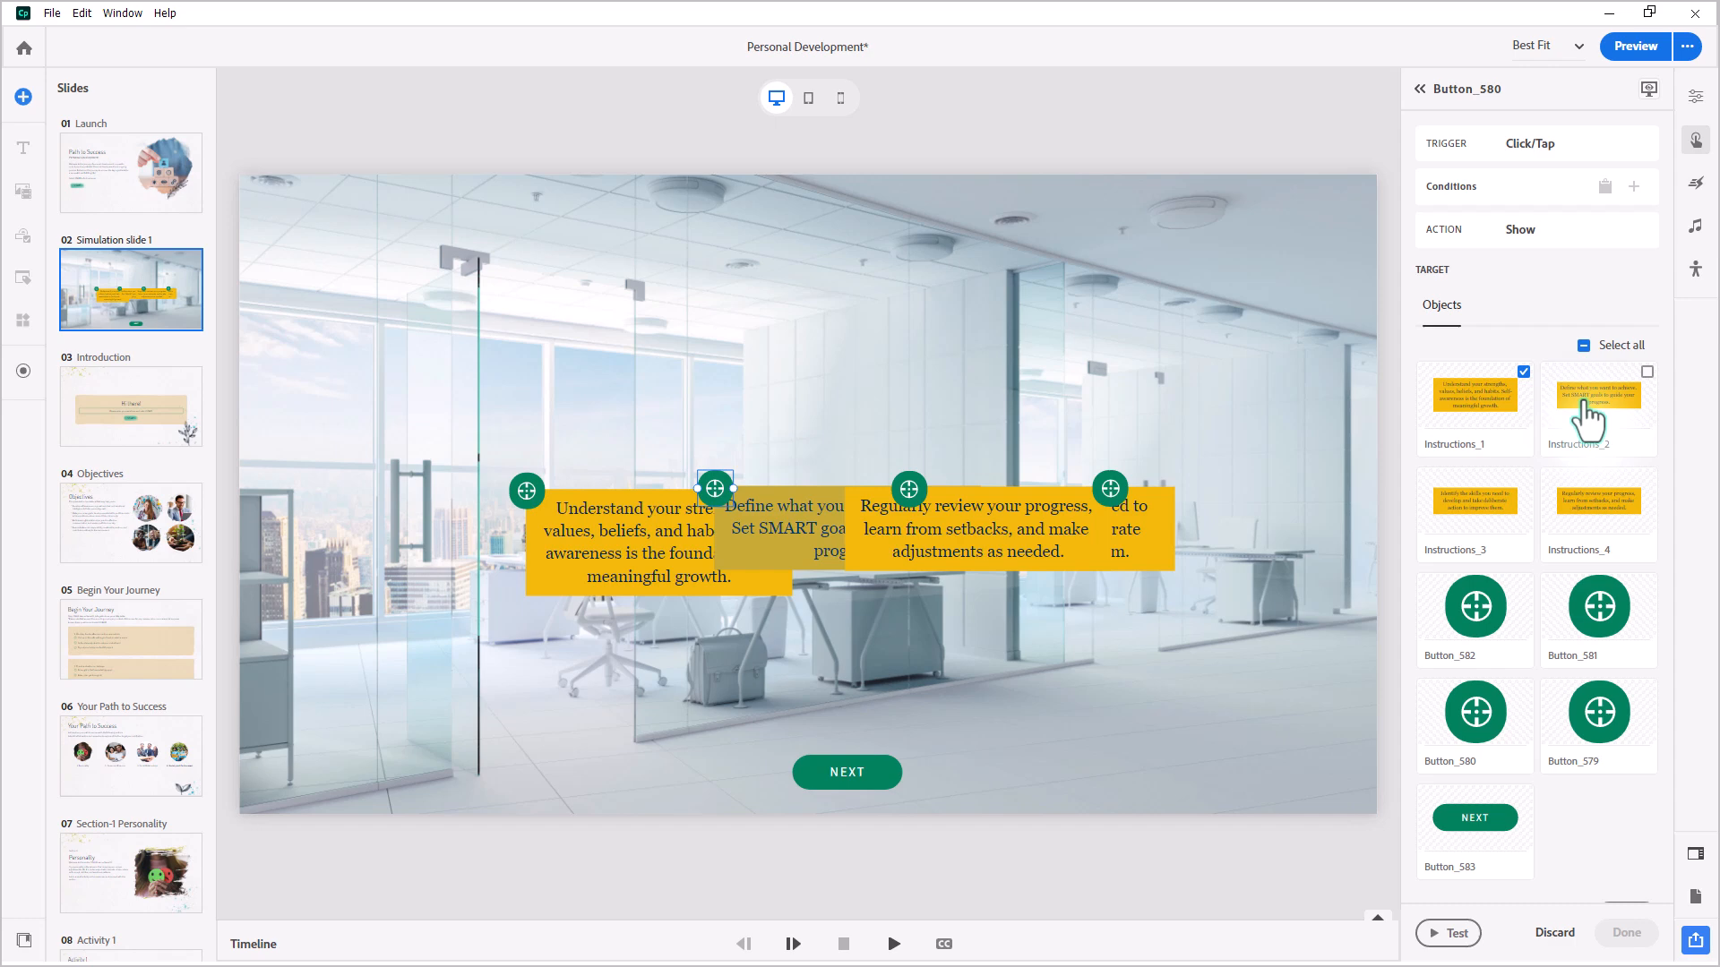
pyautogui.click(1524, 373)
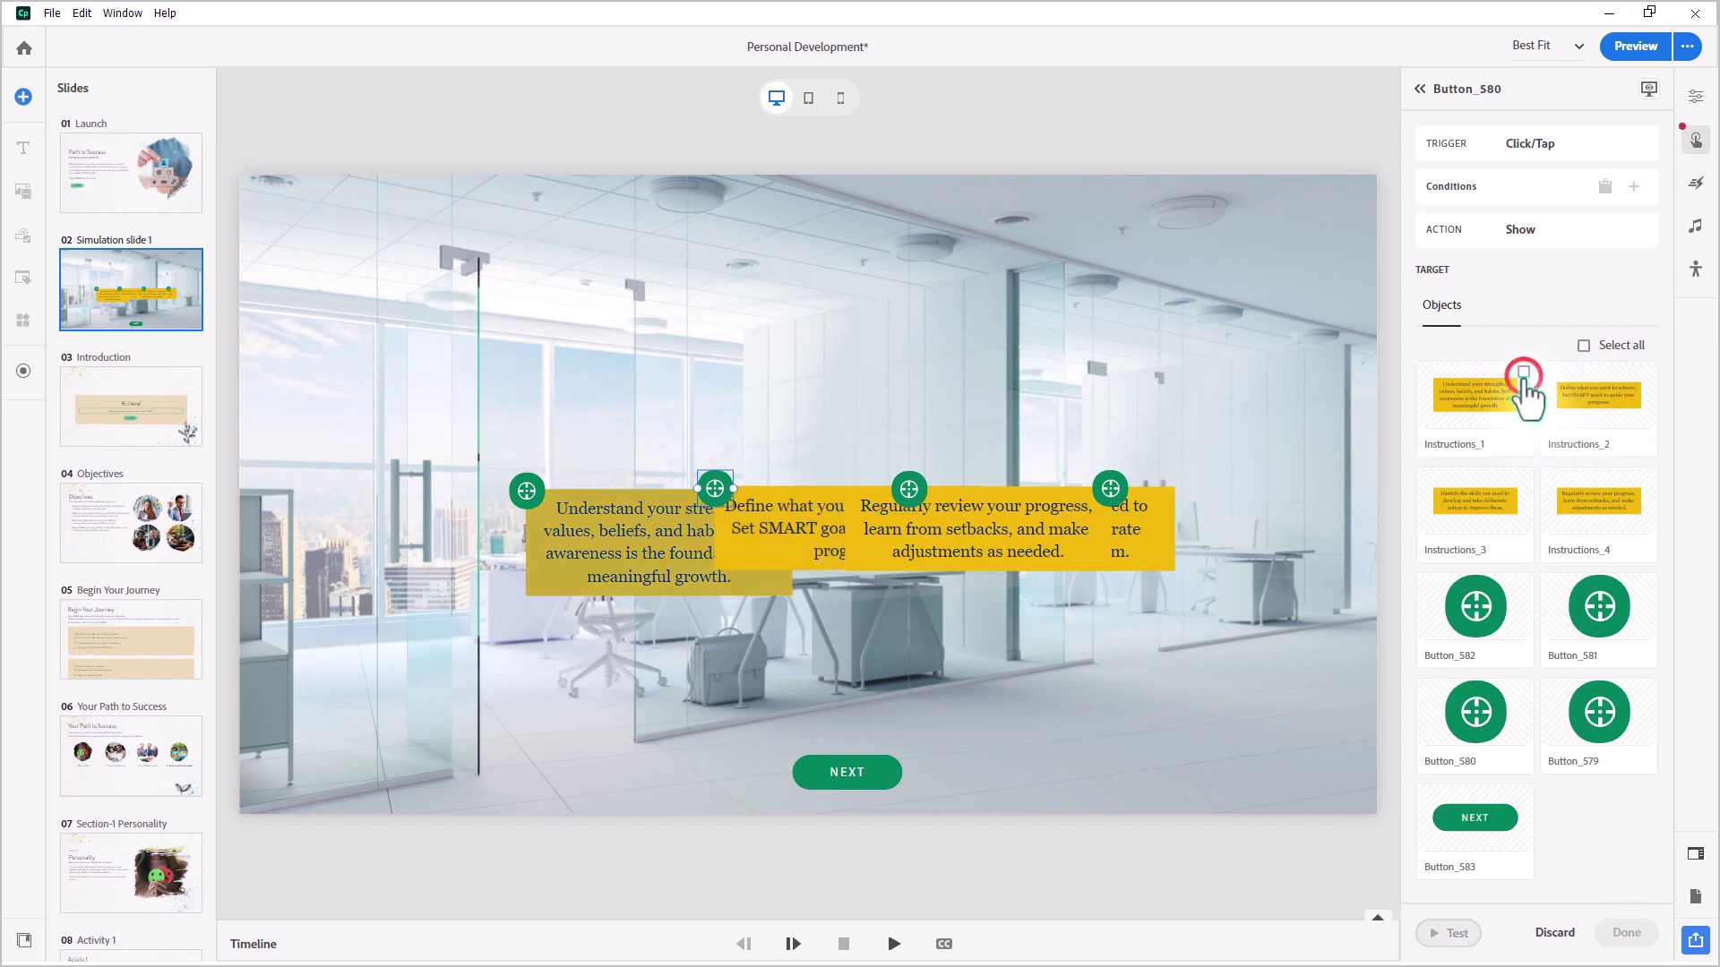
pyautogui.click(1647, 373)
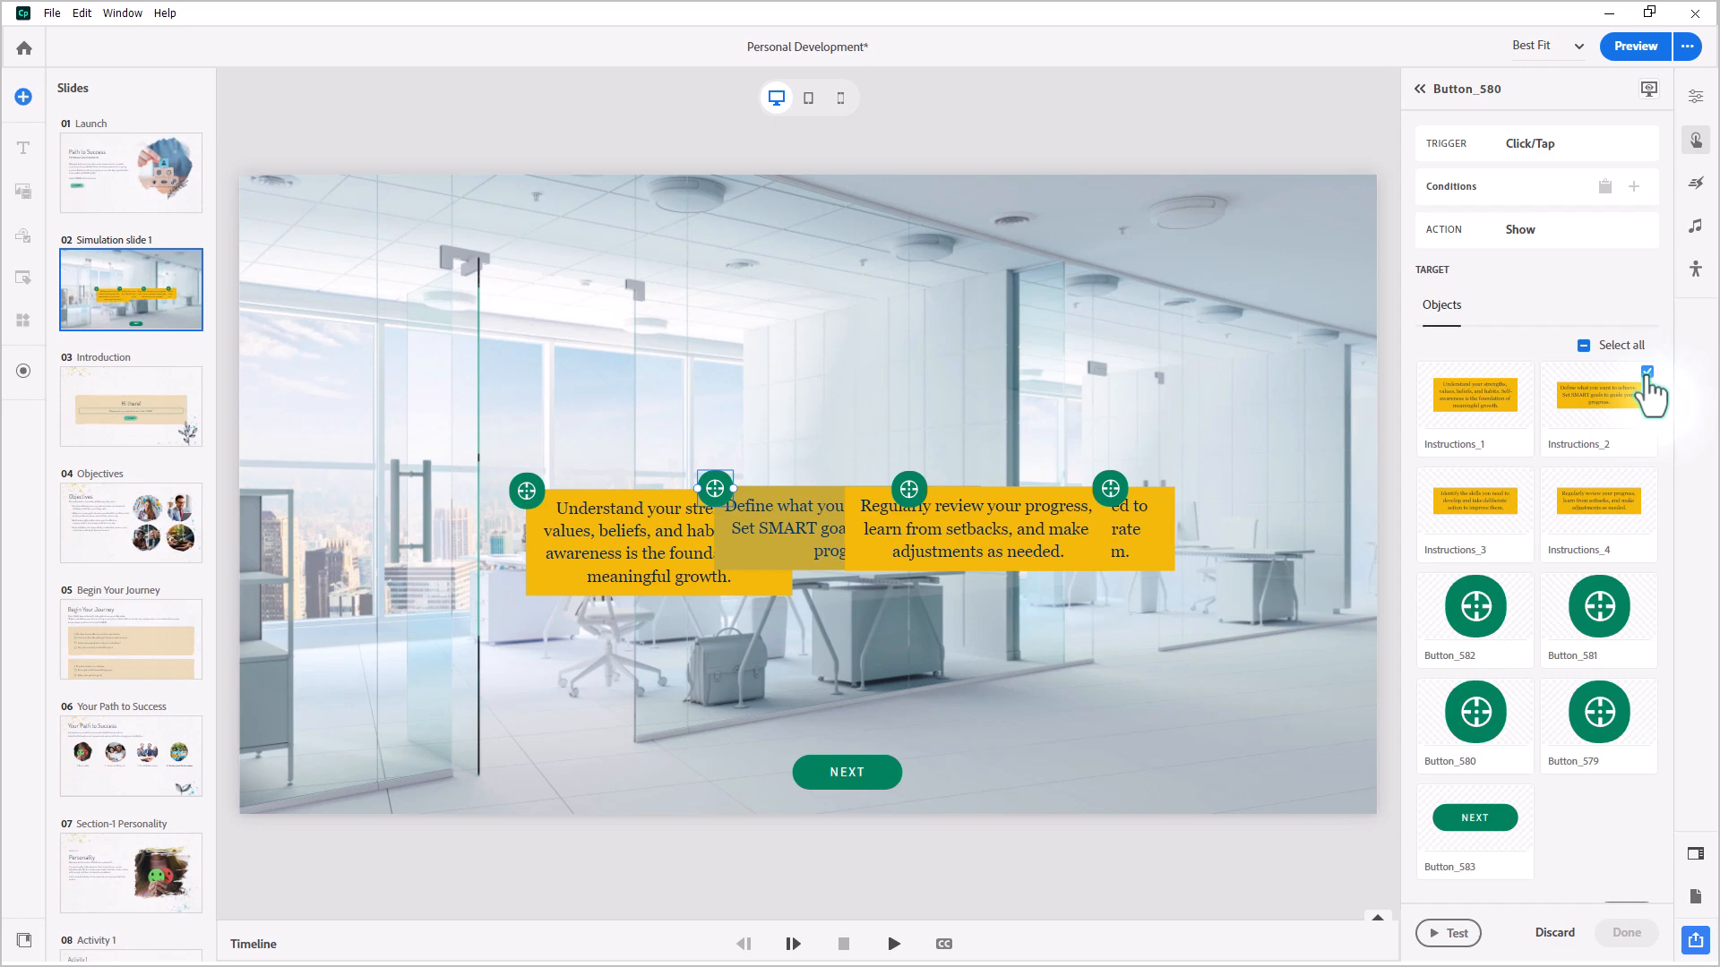
pyautogui.scroll(-3, 1615, 834)
pyautogui.click(1622, 734)
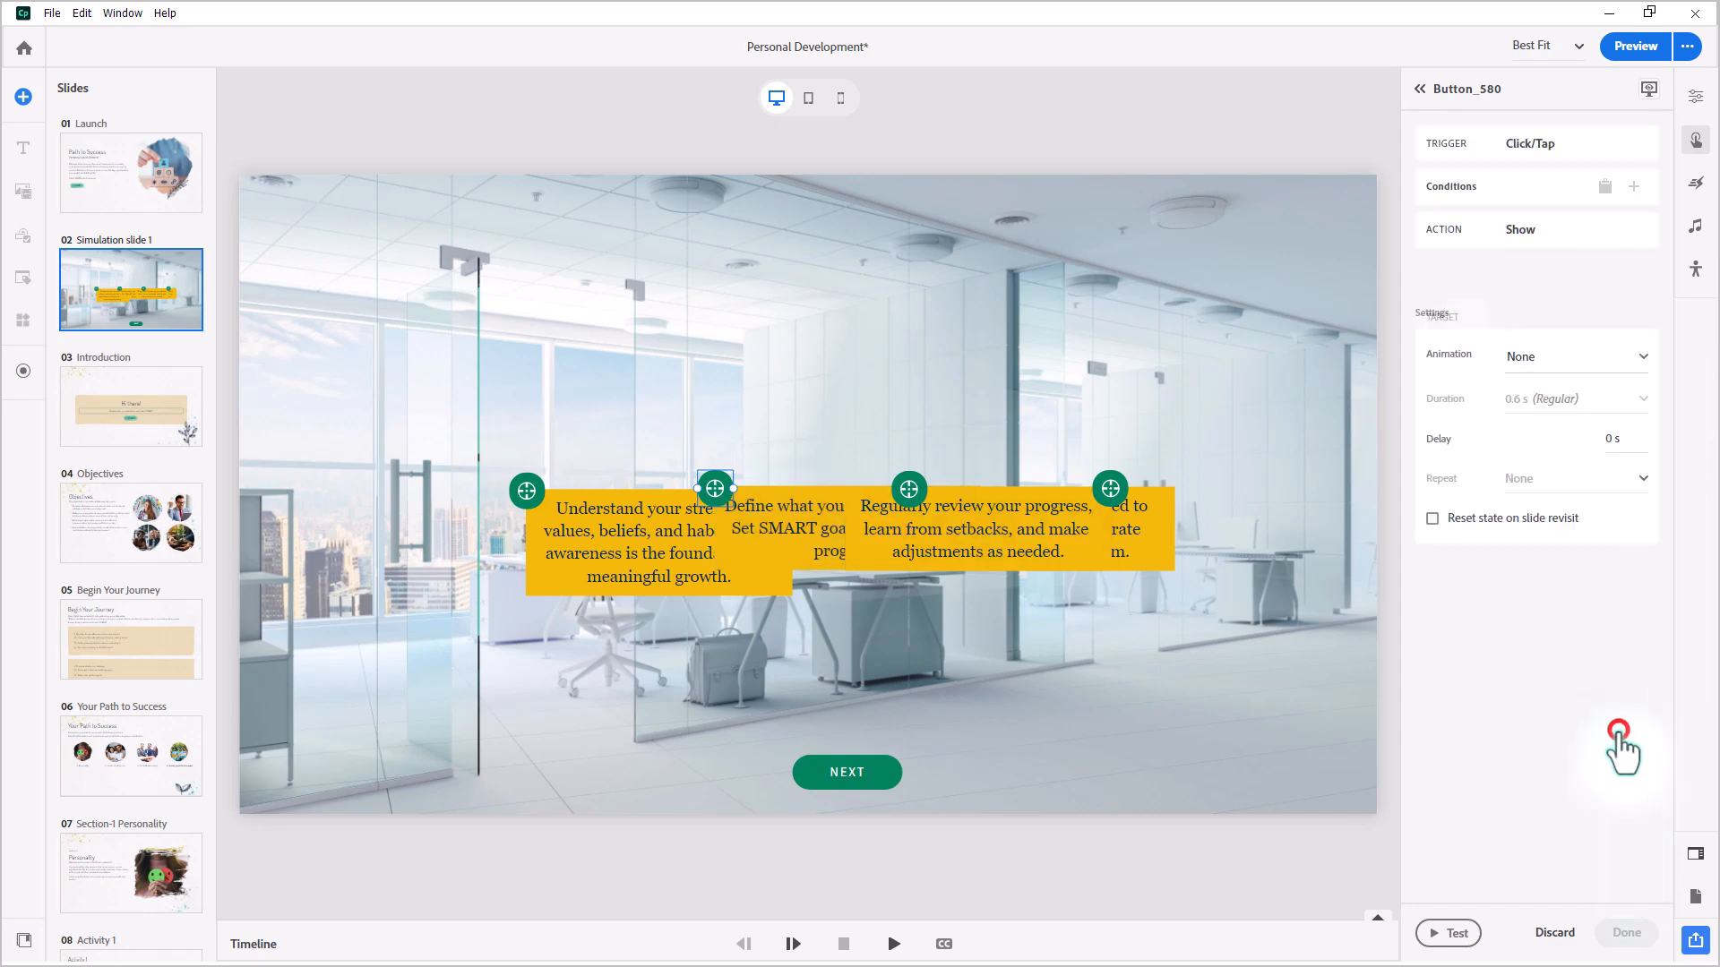
pyautogui.click(1629, 933)
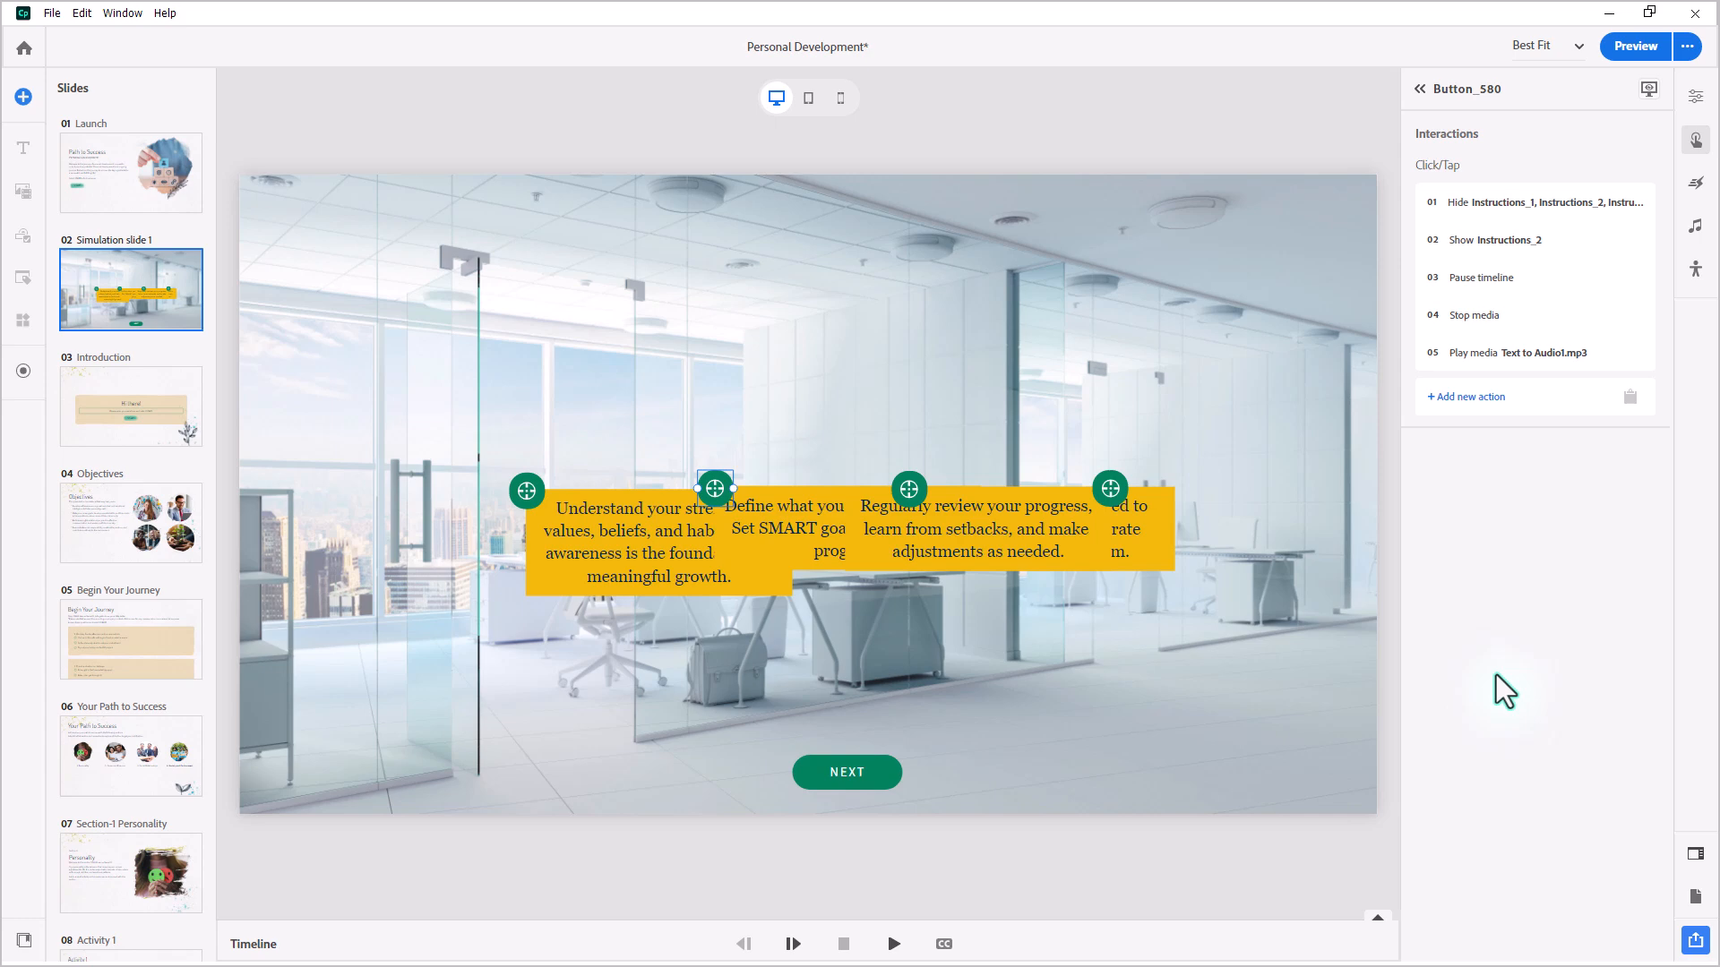
# Change Button_580's Play media action to Text to Audio2.mp3 from the Desktop and save it
pyautogui.moveTo(1518, 352)
pyautogui.click(1632, 353)
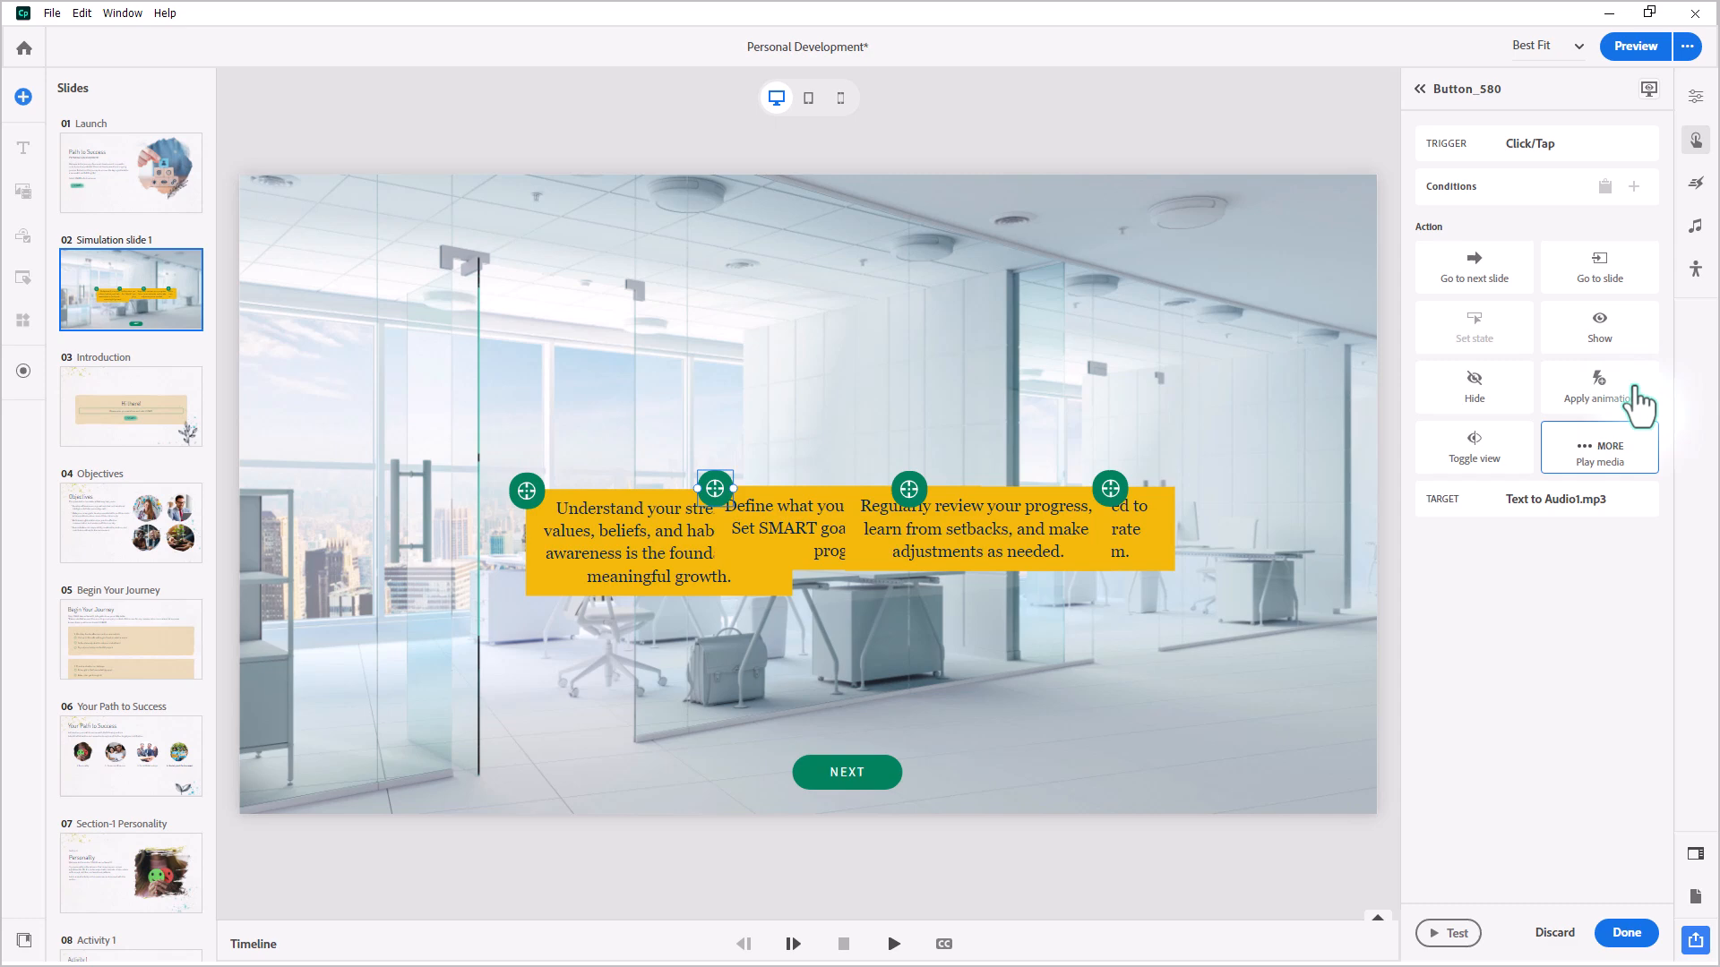
pyautogui.moveTo(1532, 499)
pyautogui.click(1634, 501)
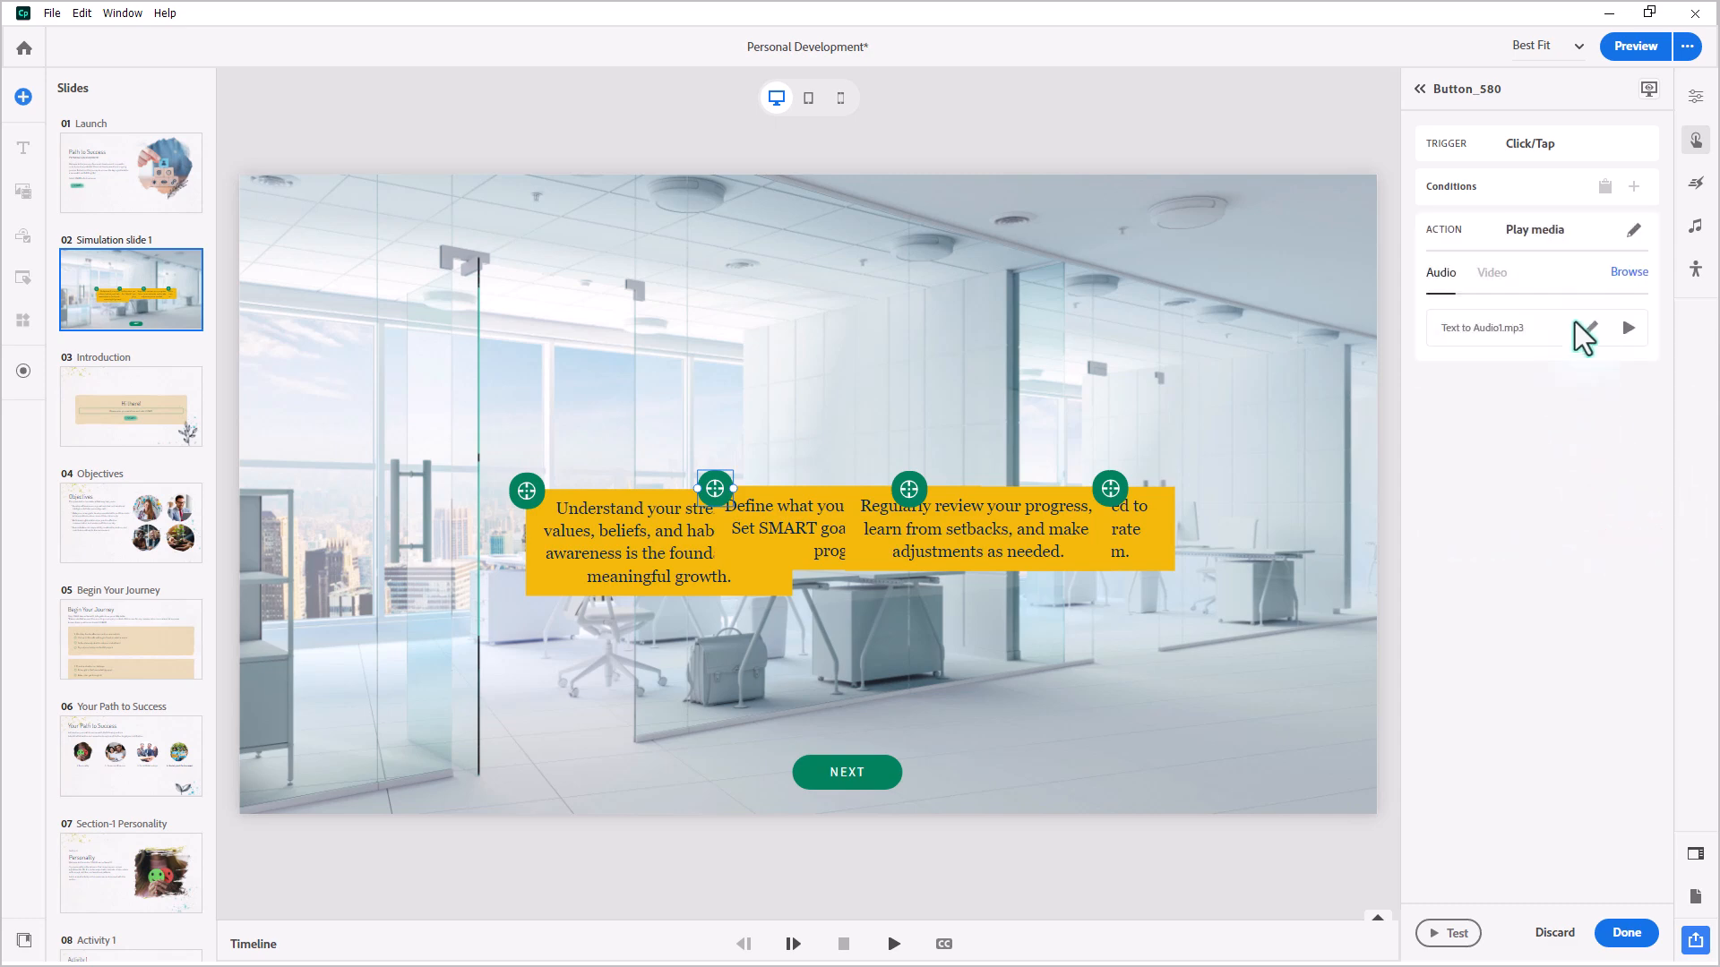
pyautogui.click(1629, 271)
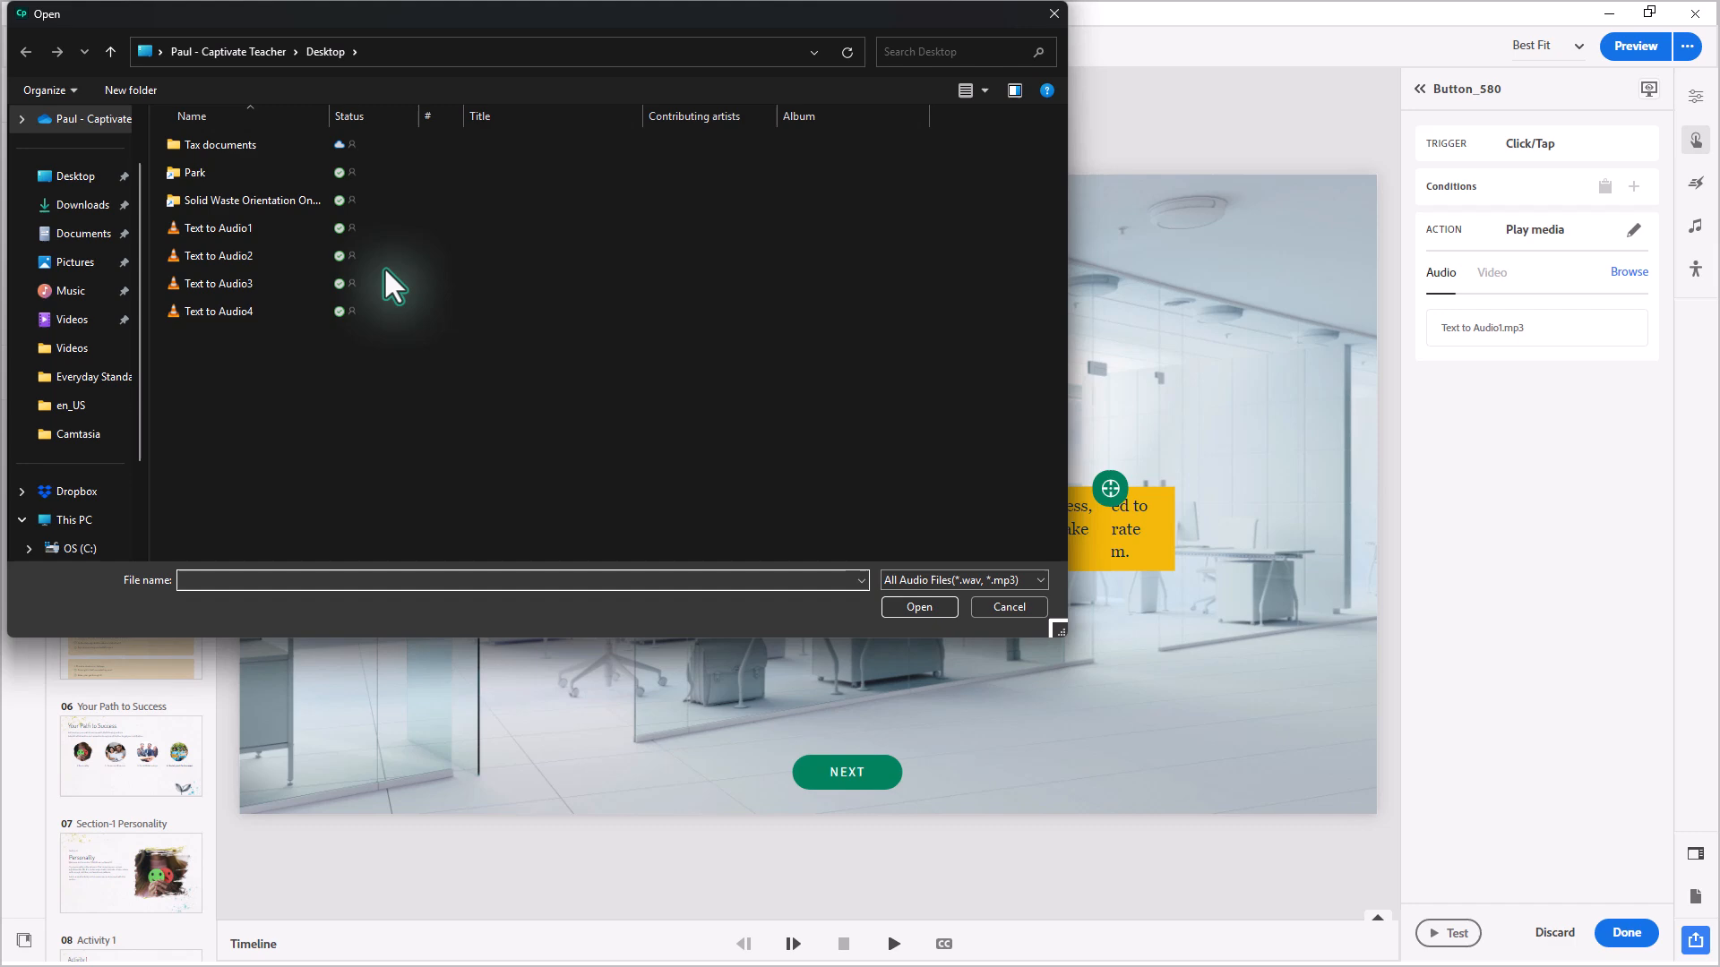
pyautogui.click(249, 255)
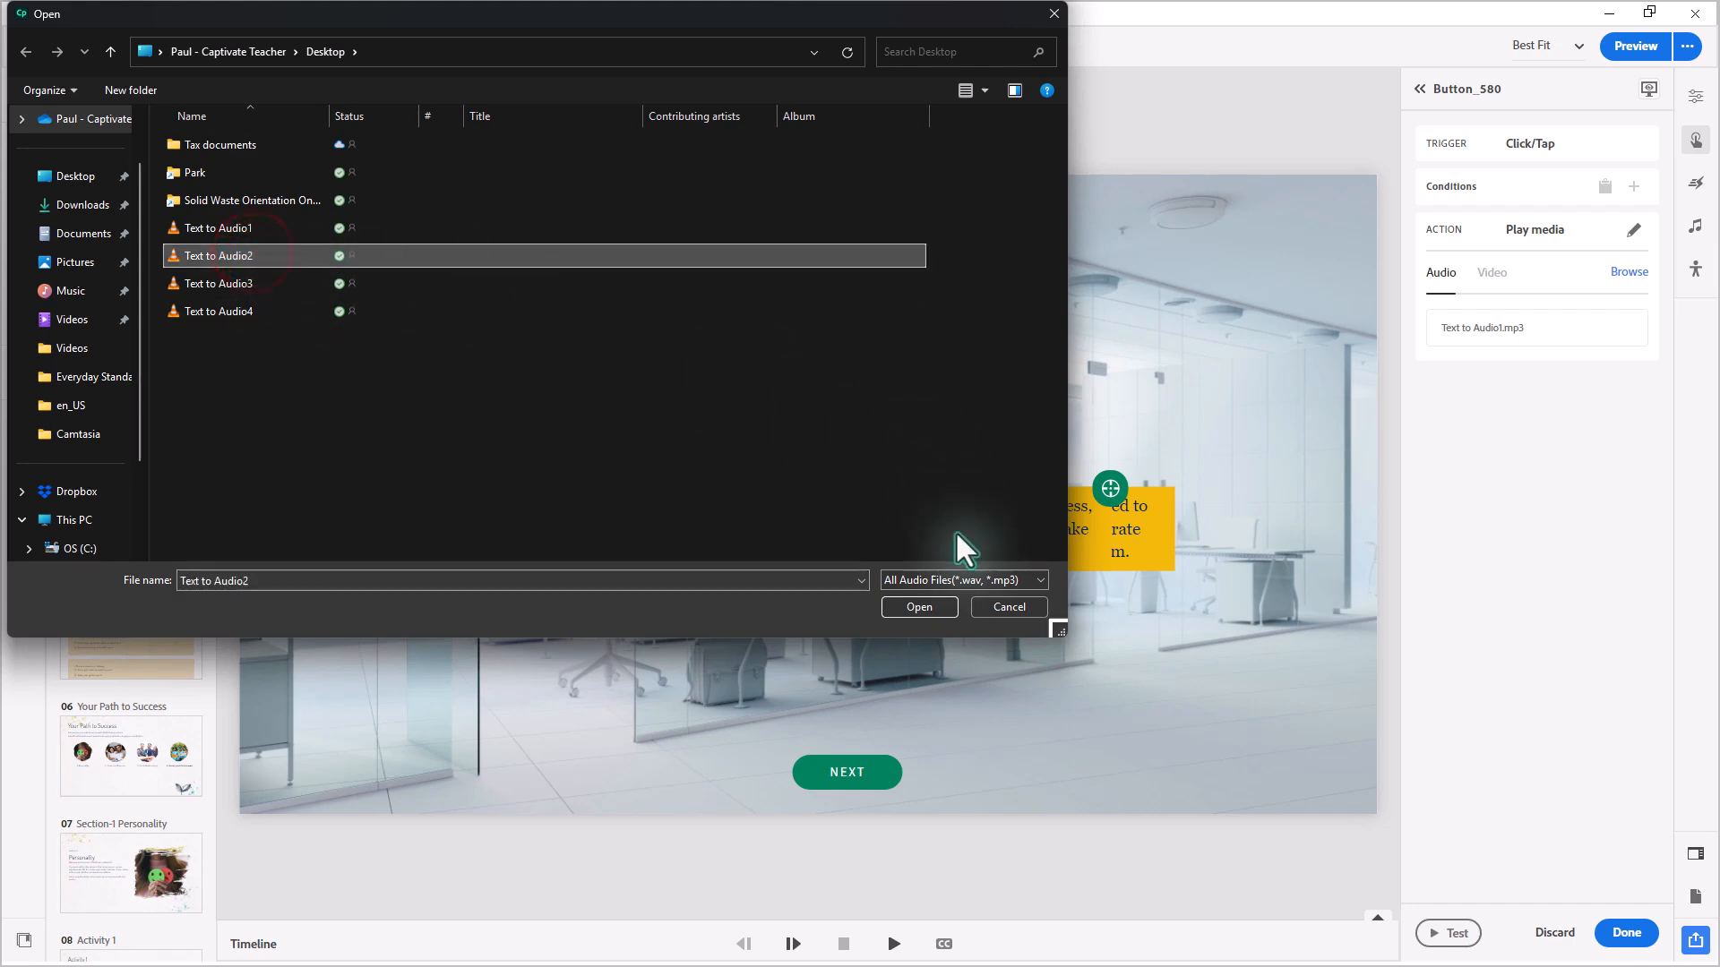
pyautogui.click(920, 607)
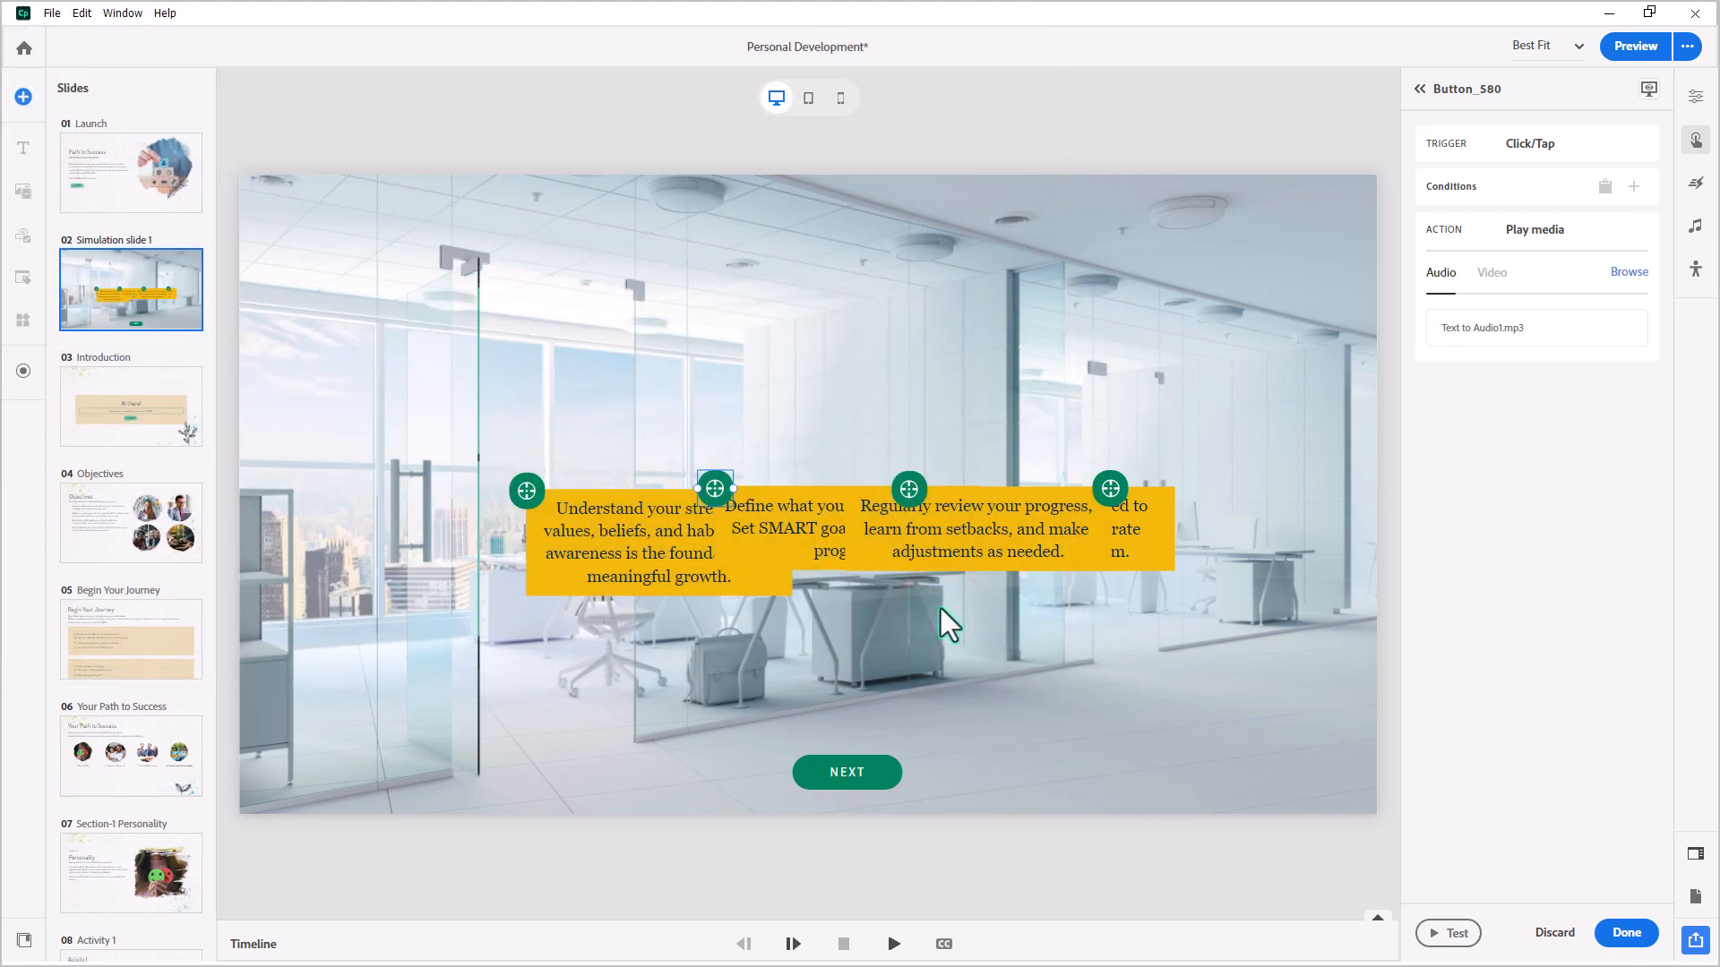
pyautogui.click(1628, 933)
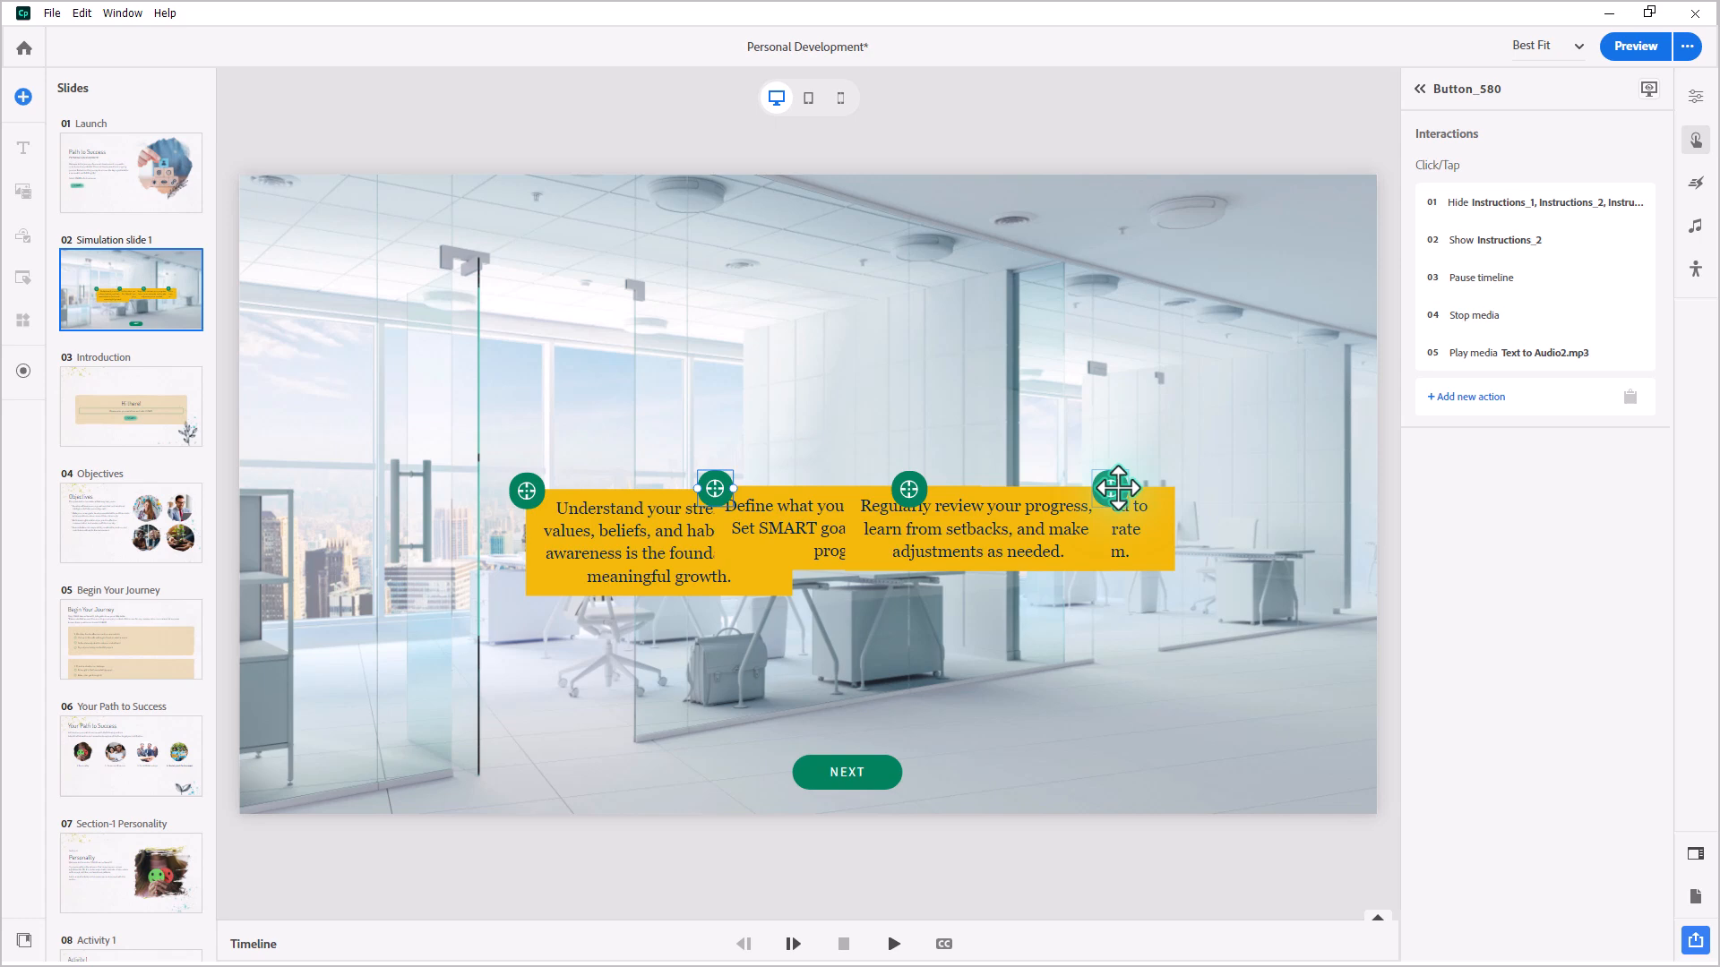
# Select the third hotspot to start adjusting its show and narration actions
pyautogui.click(910, 489)
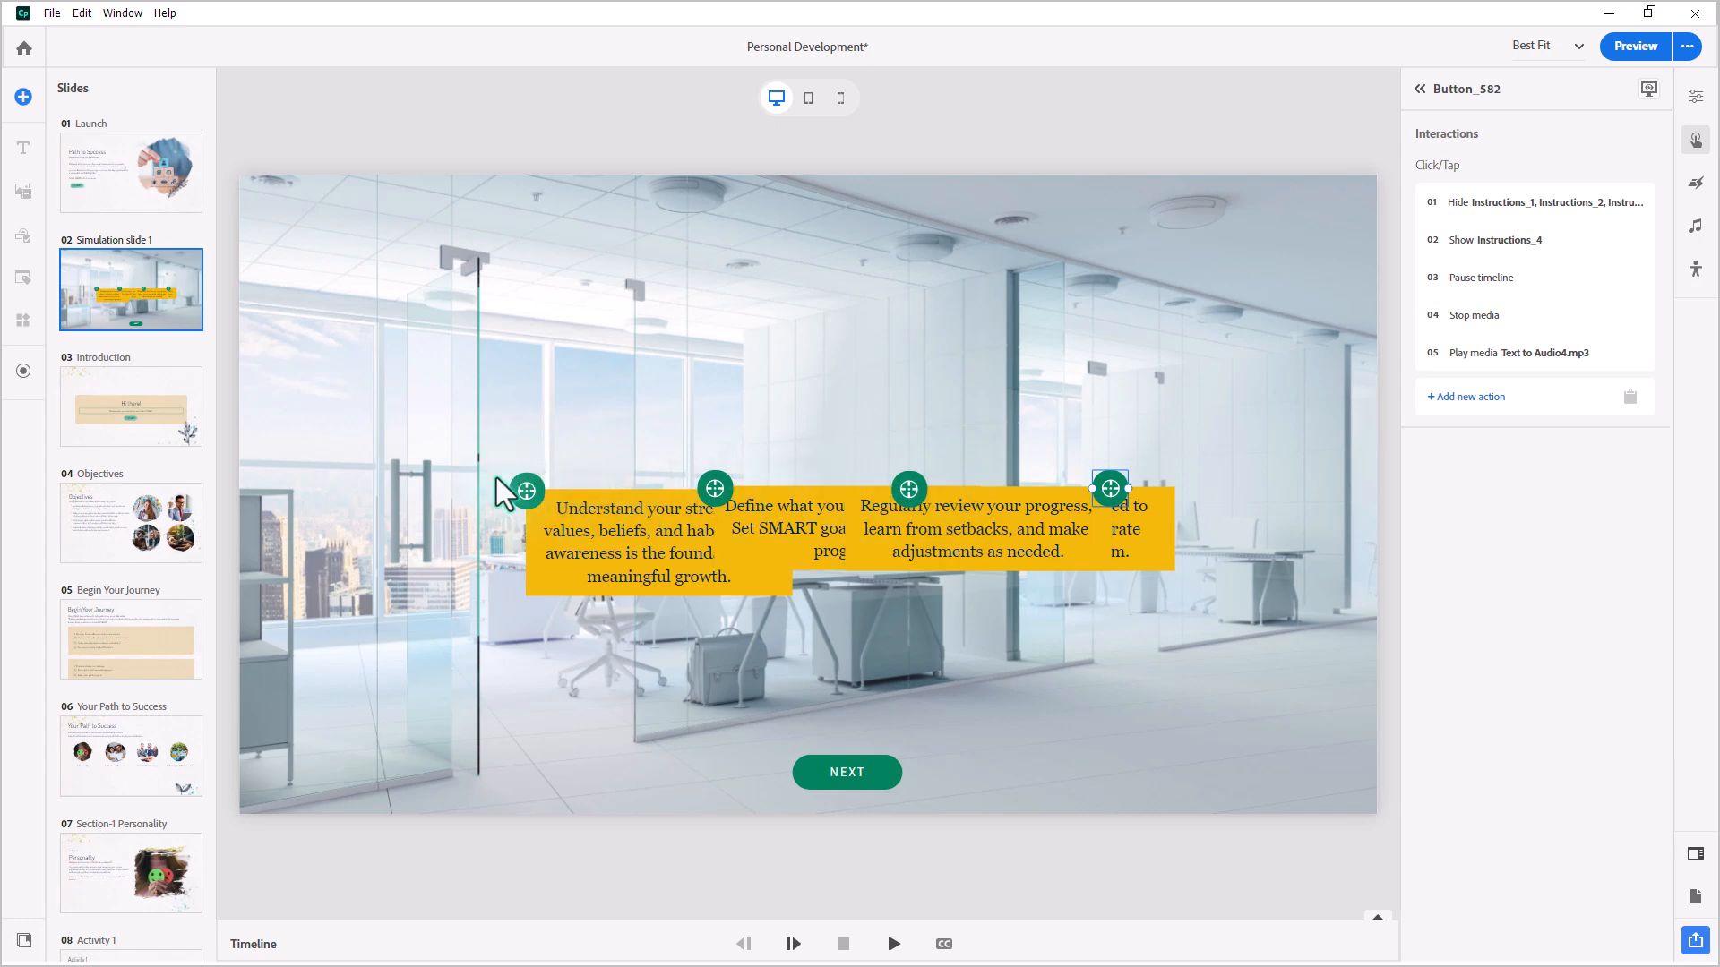
# Check the NEXT button's visual properties, then deselect it so the slide's own interactions show
pyautogui.click(846, 776)
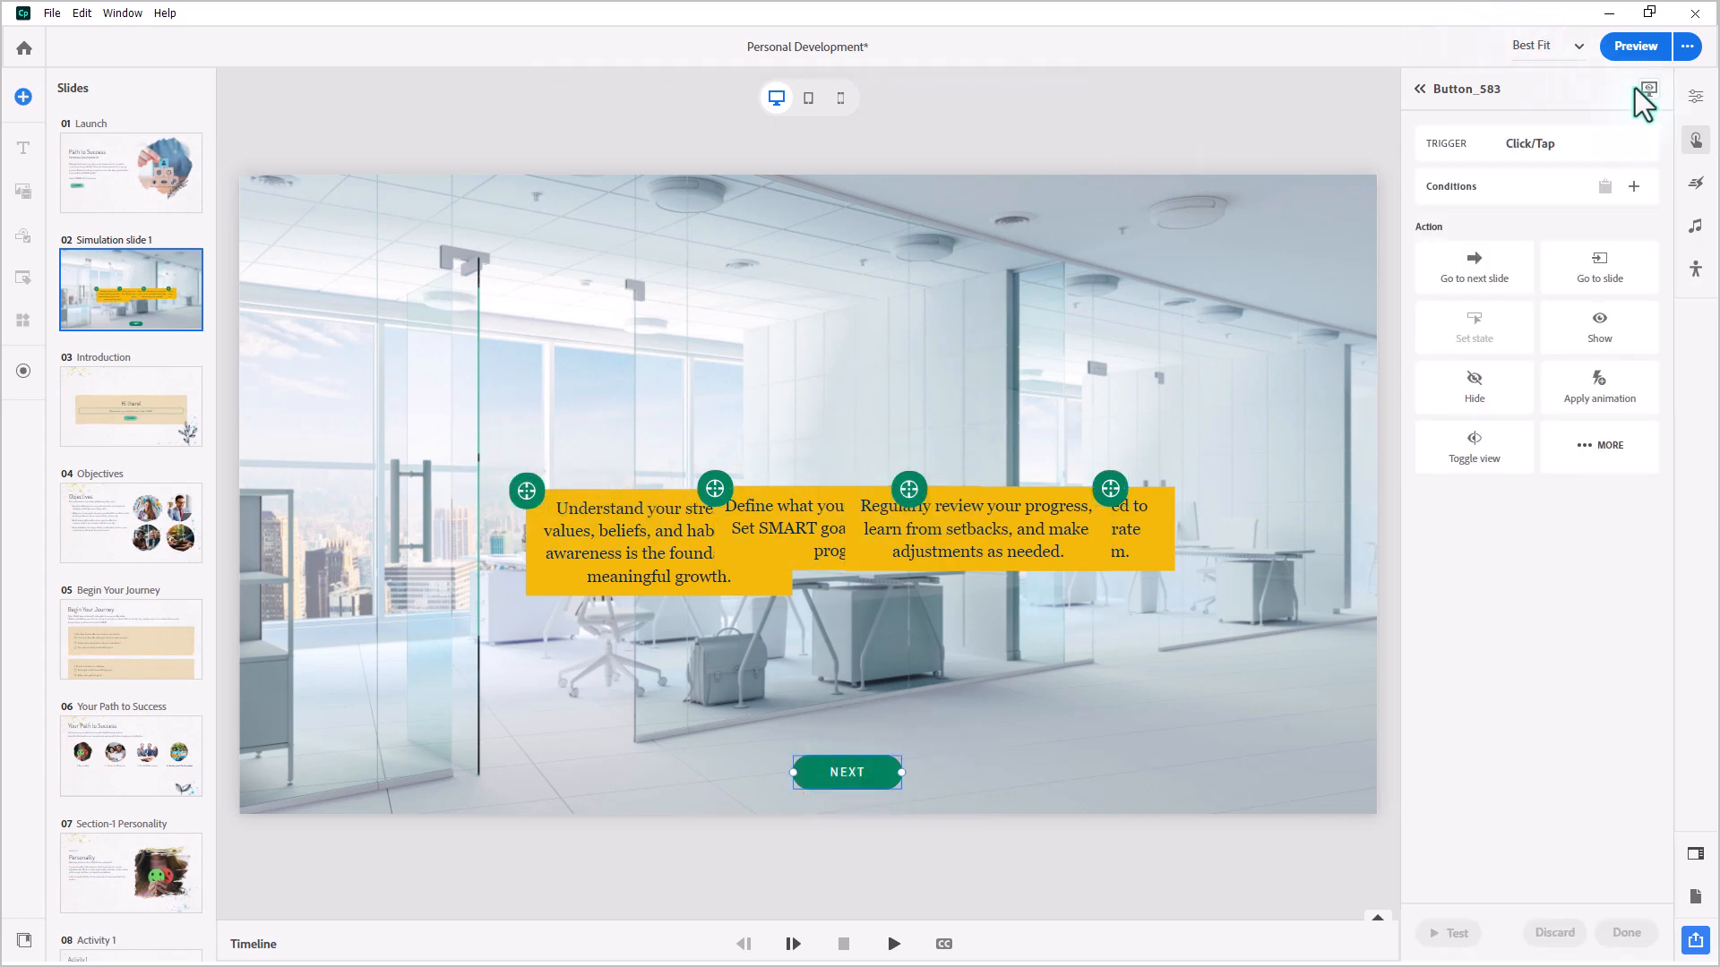
pyautogui.click(1695, 98)
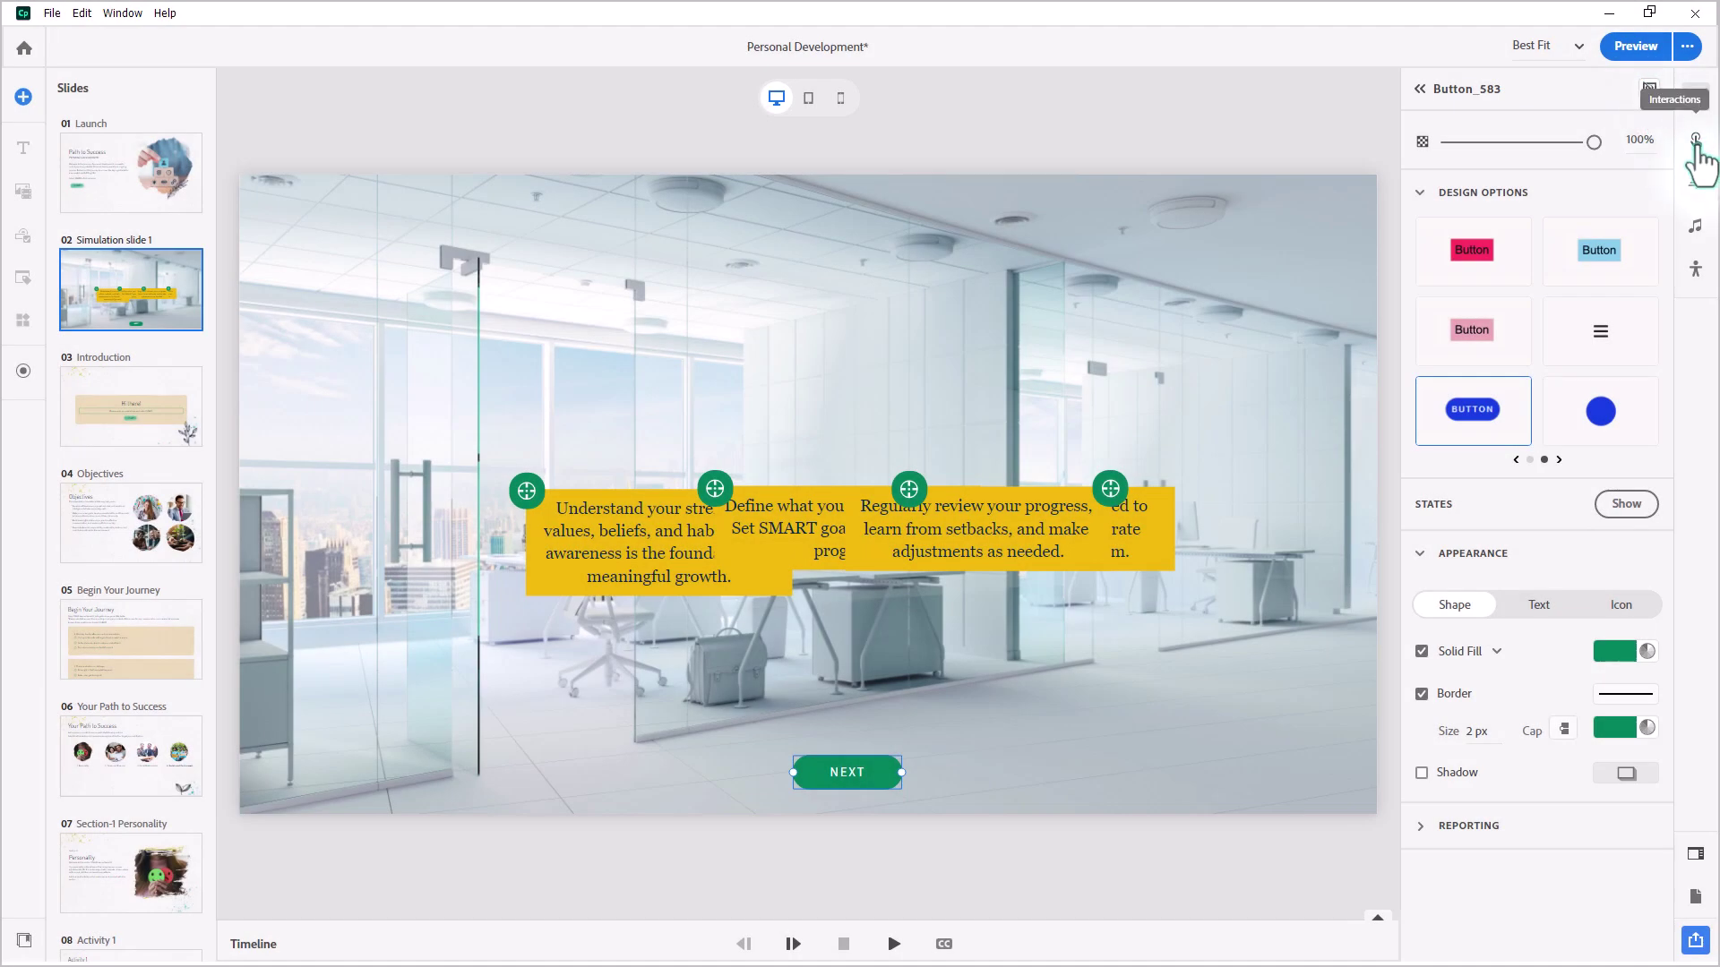
pyautogui.click(1697, 140)
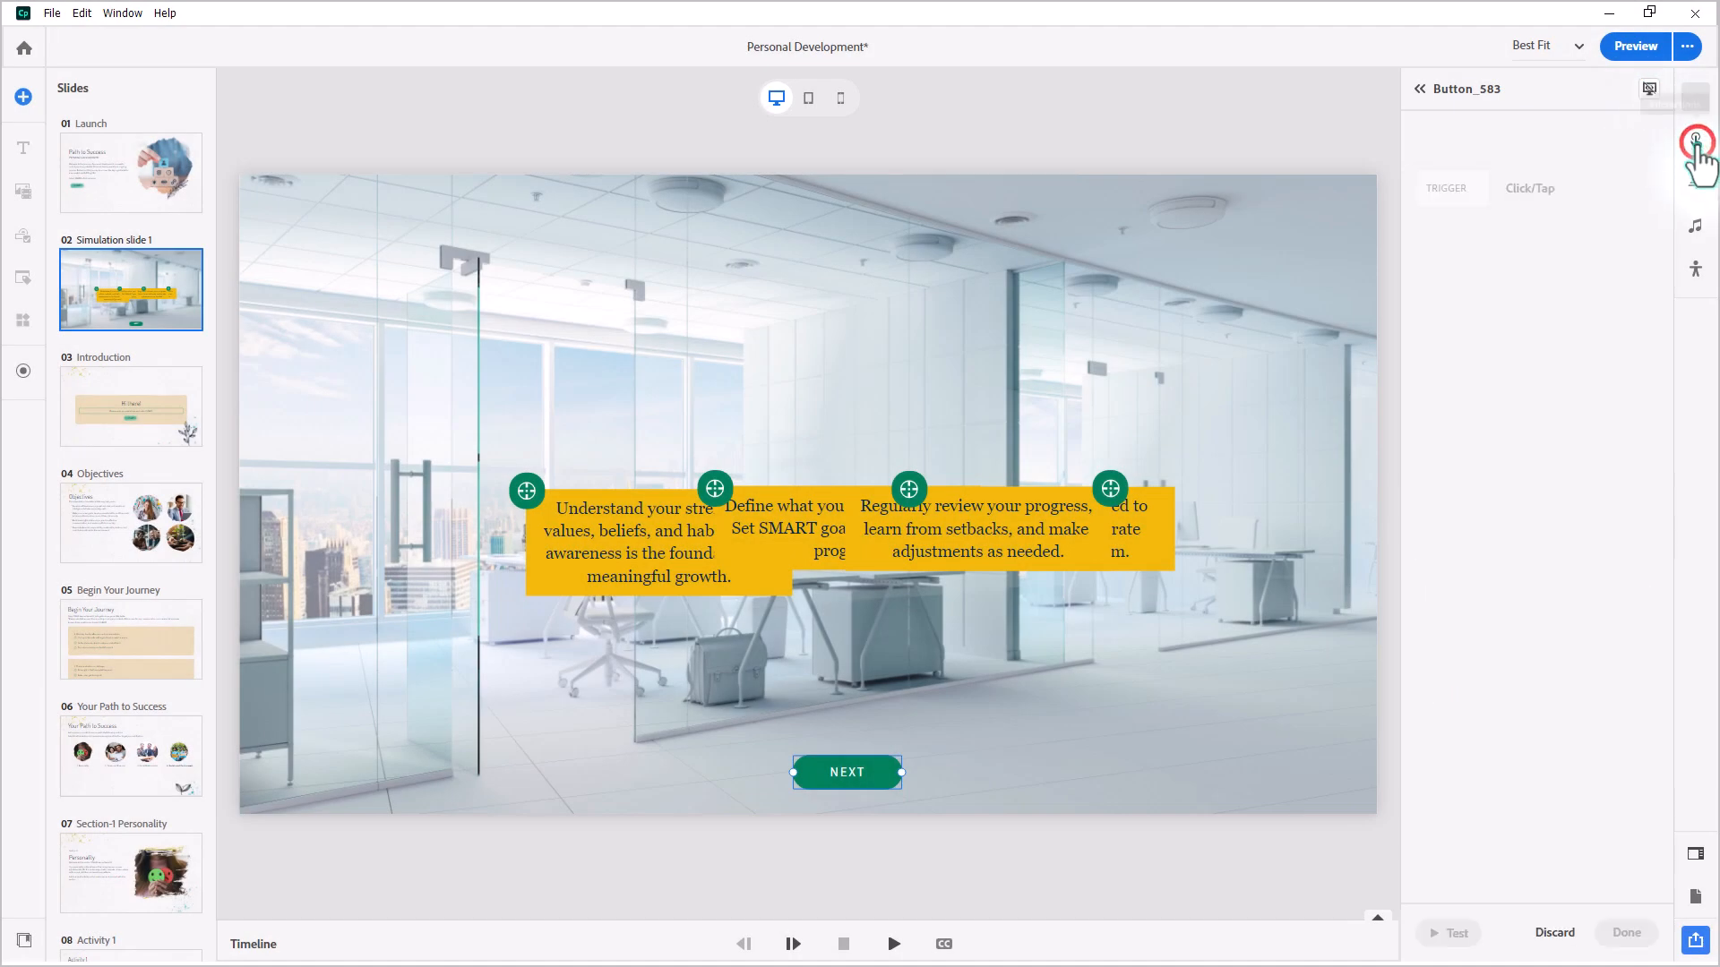
pyautogui.click(1282, 132)
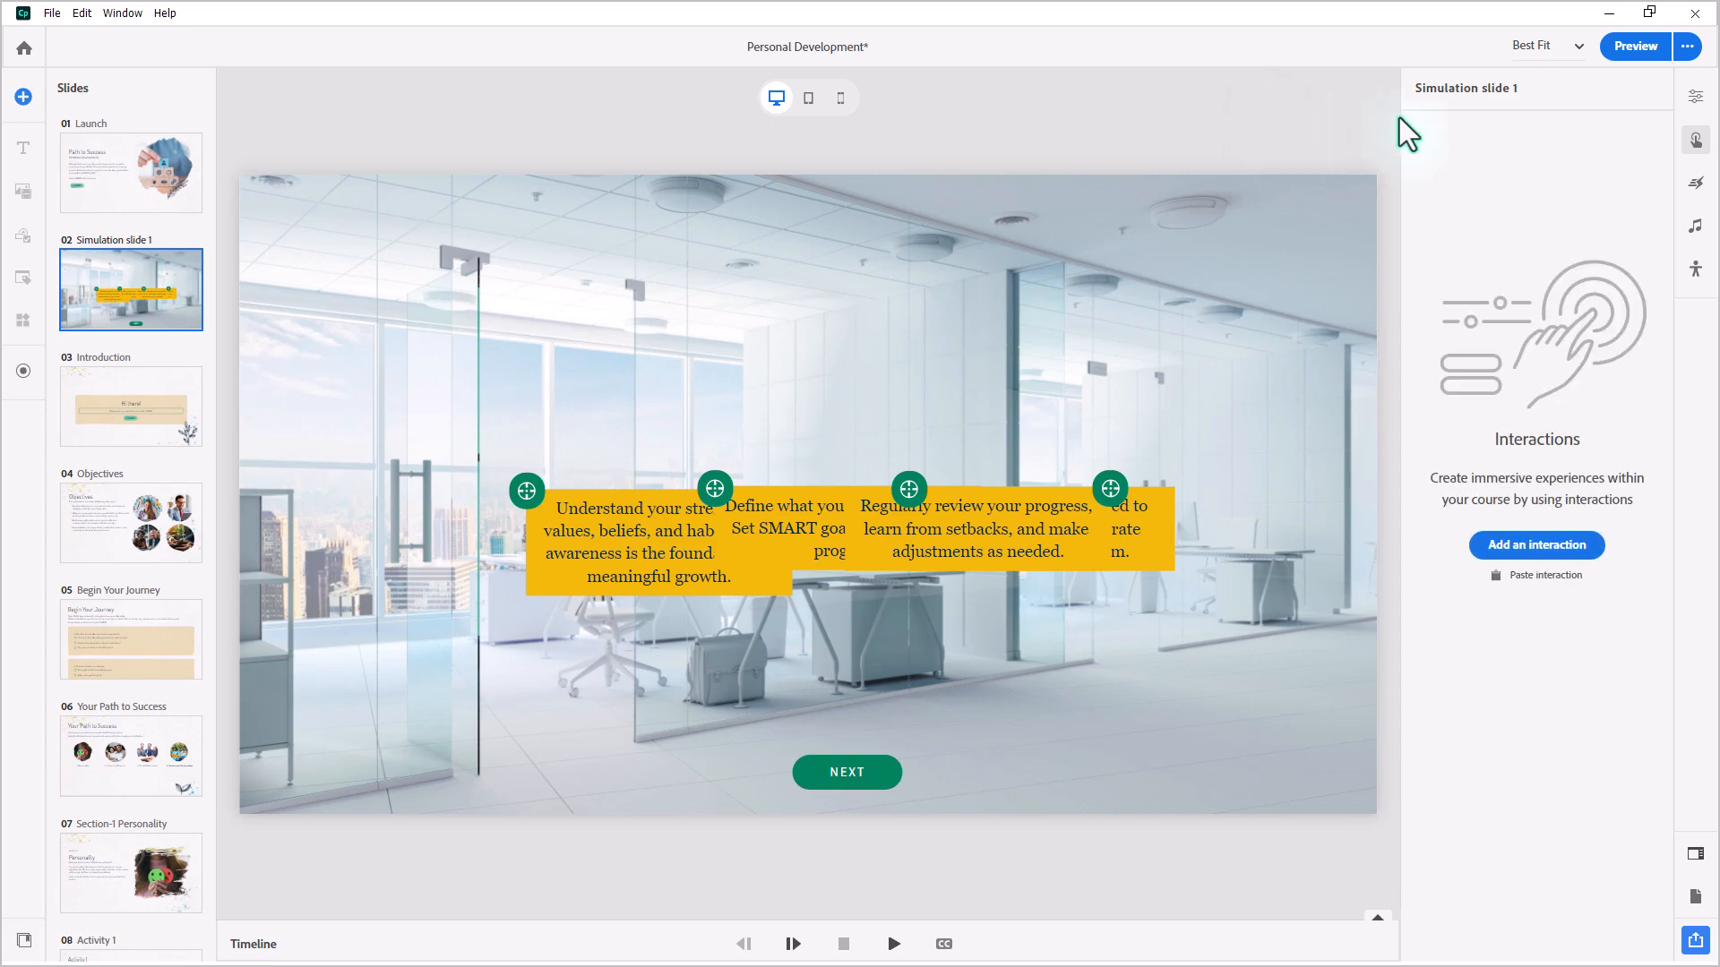
# Add a slide interaction triggered when Button_579, 580, 581 and 582 are all clicked
pyautogui.click(1546, 545)
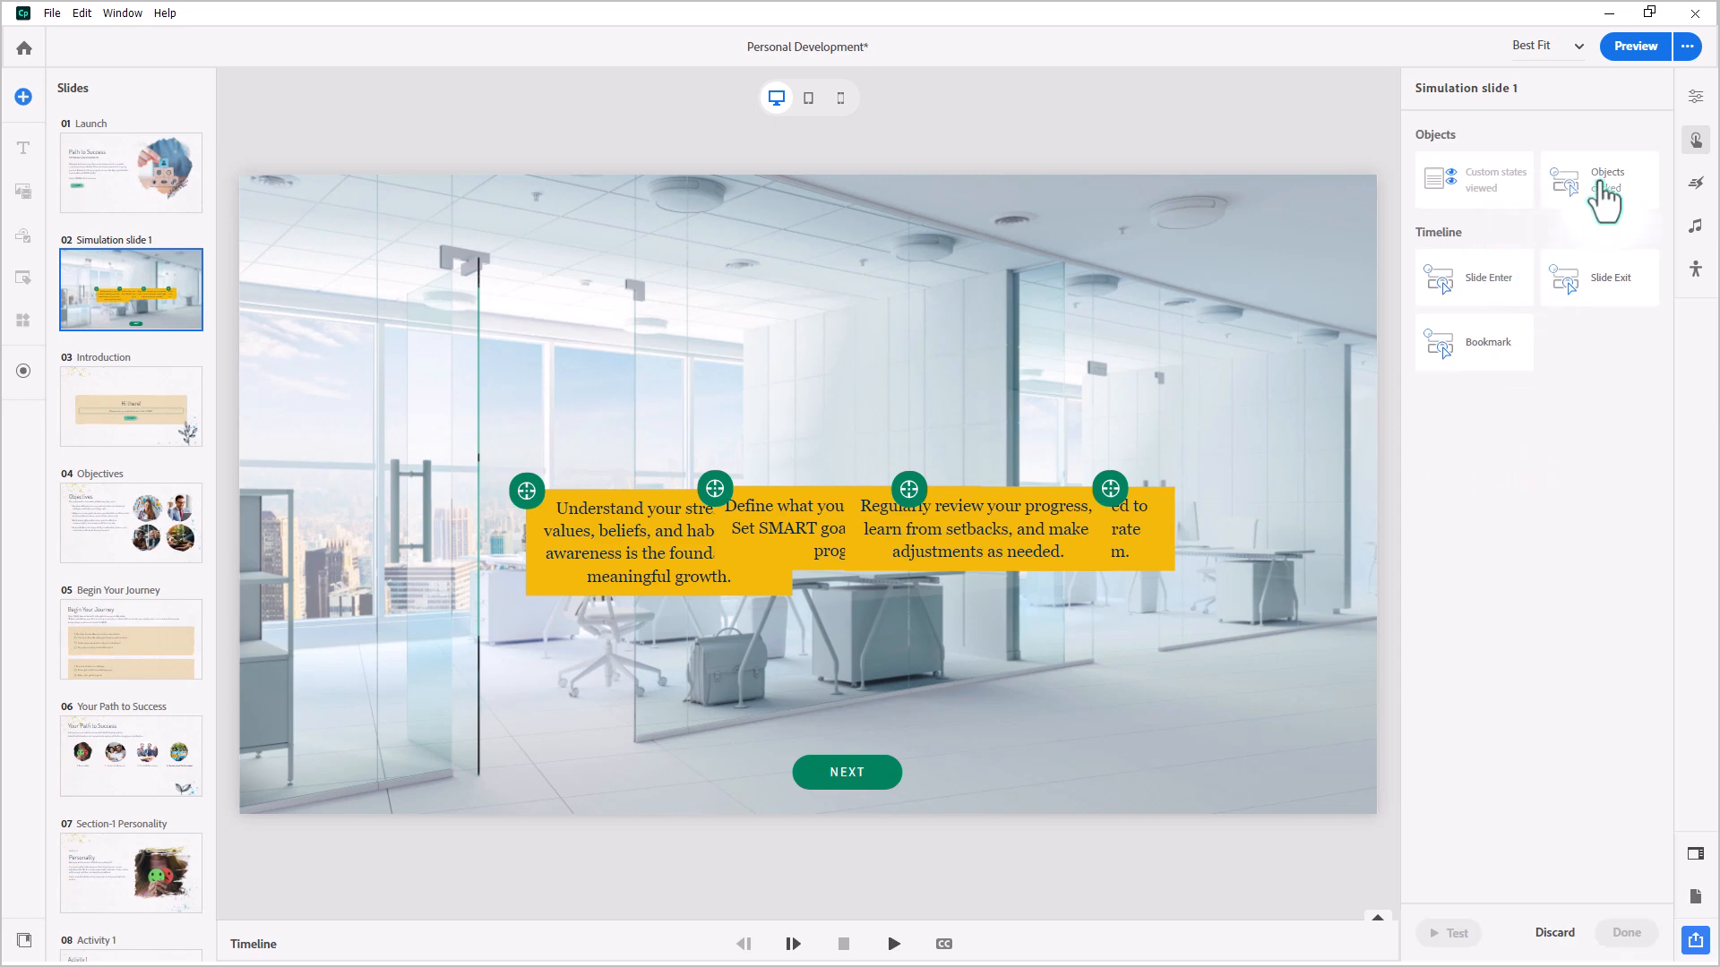
pyautogui.click(1599, 182)
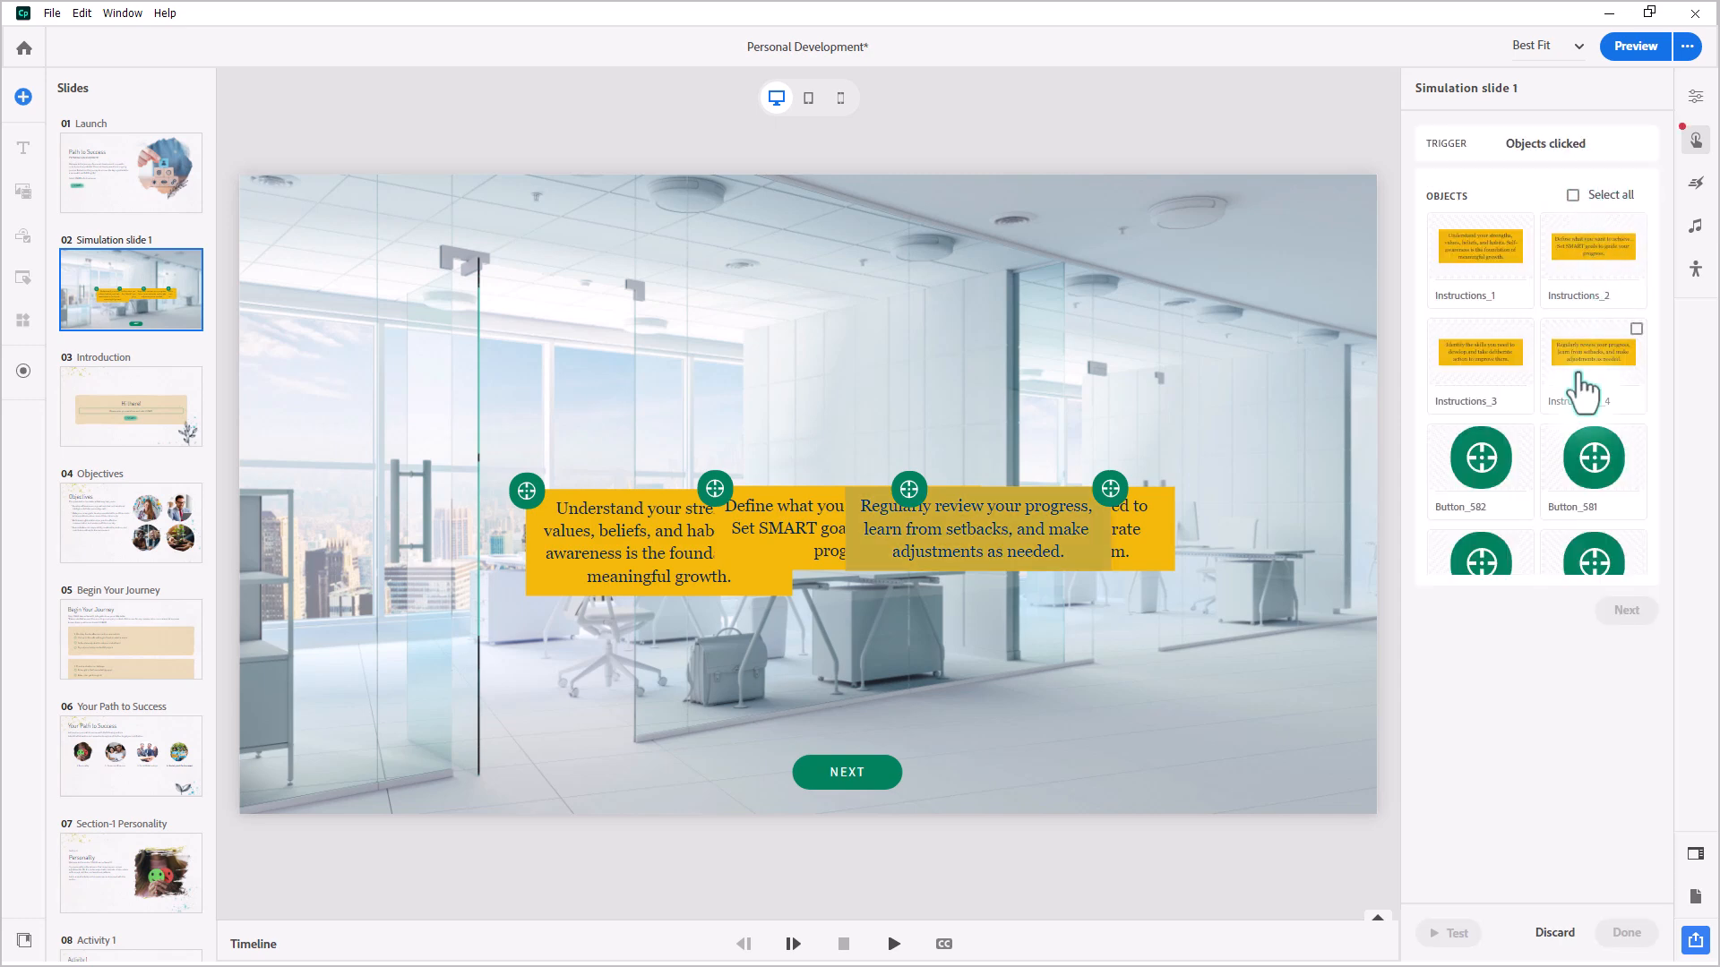
pyautogui.scroll(-3, 1587, 390)
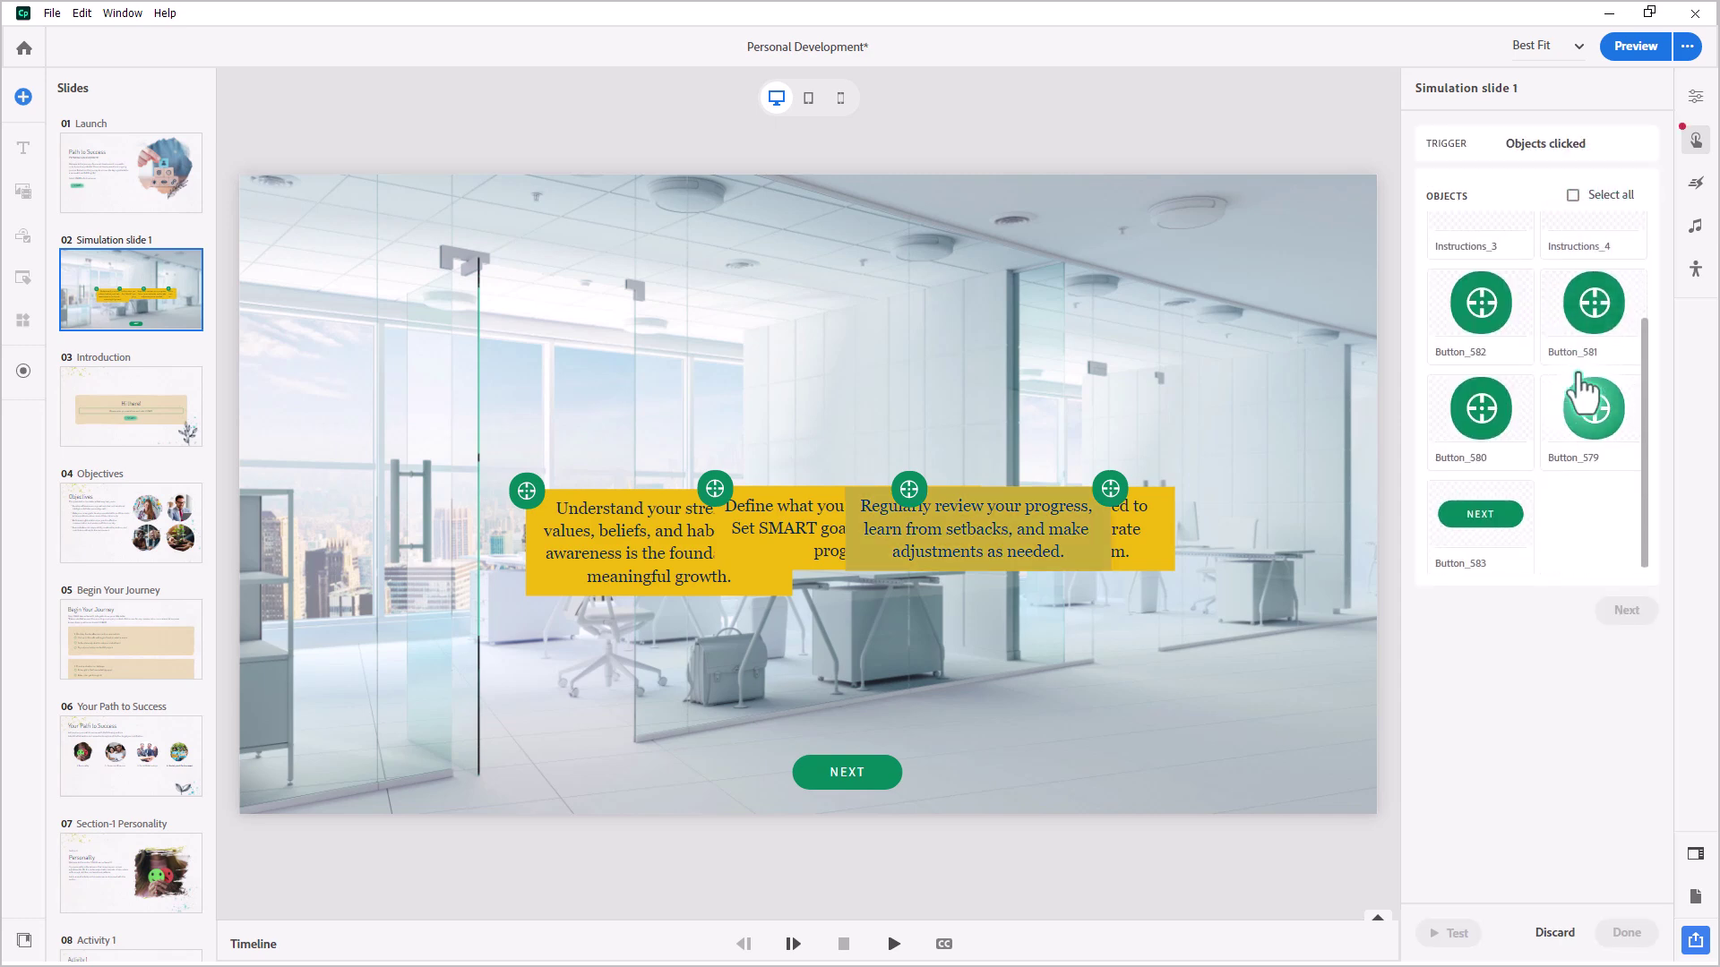
pyautogui.click(1523, 271)
pyautogui.click(1634, 270)
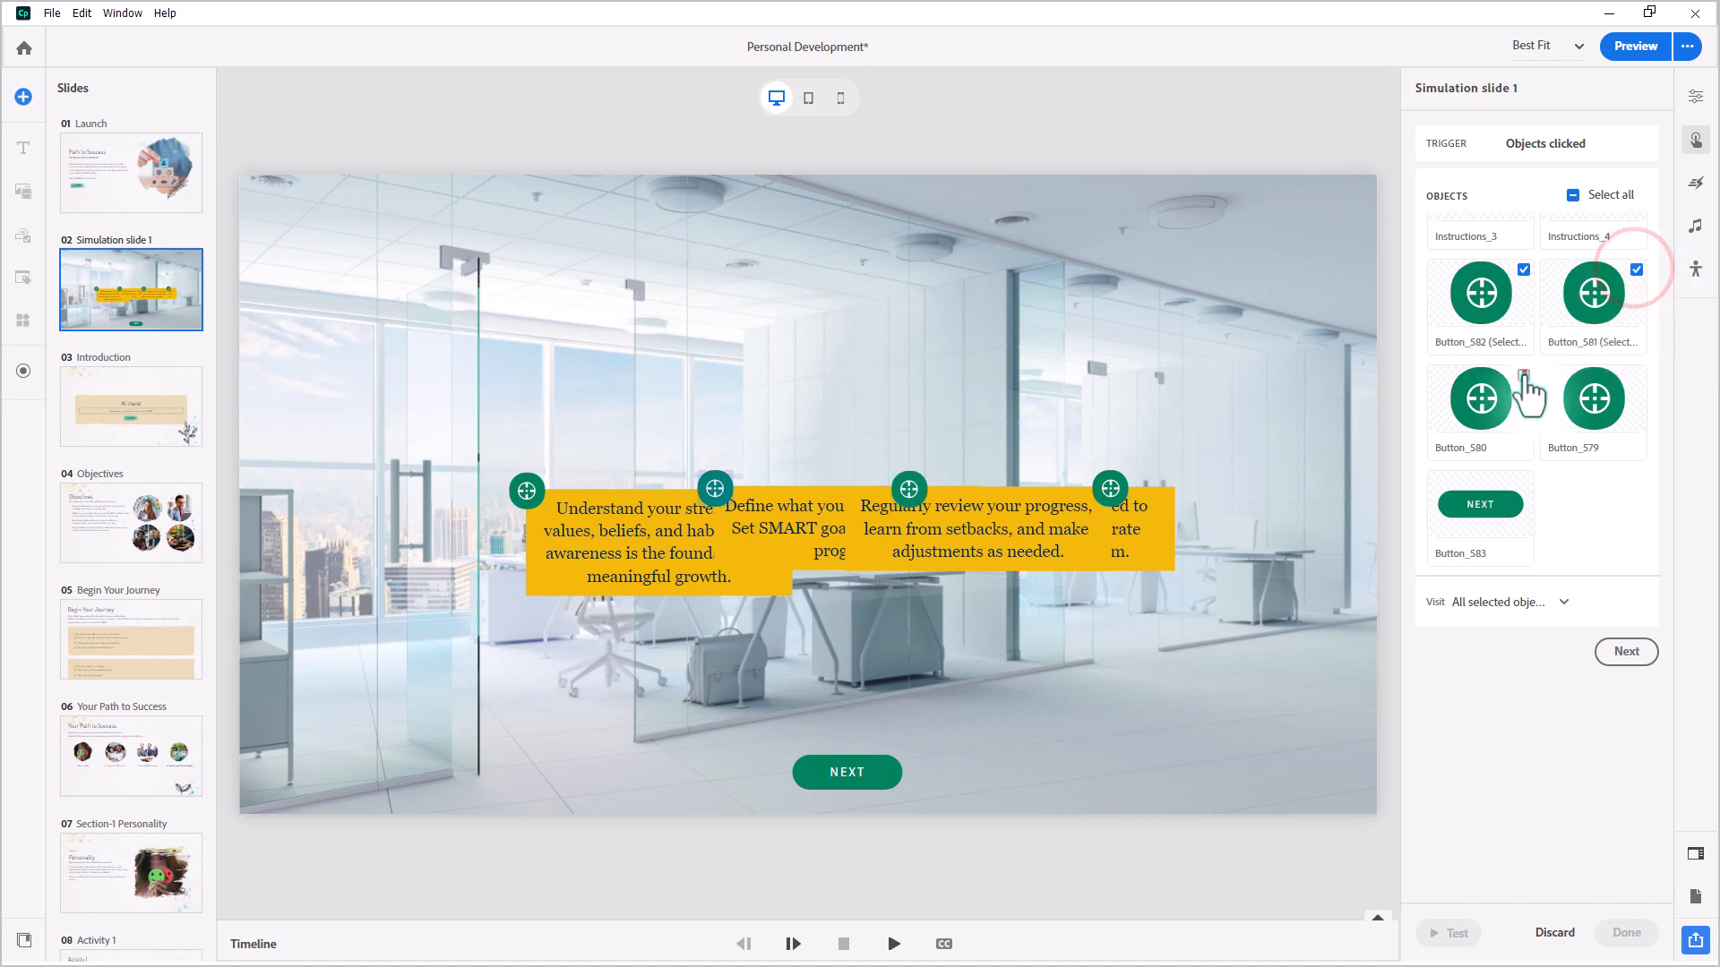
pyautogui.click(1523, 377)
pyautogui.click(1636, 376)
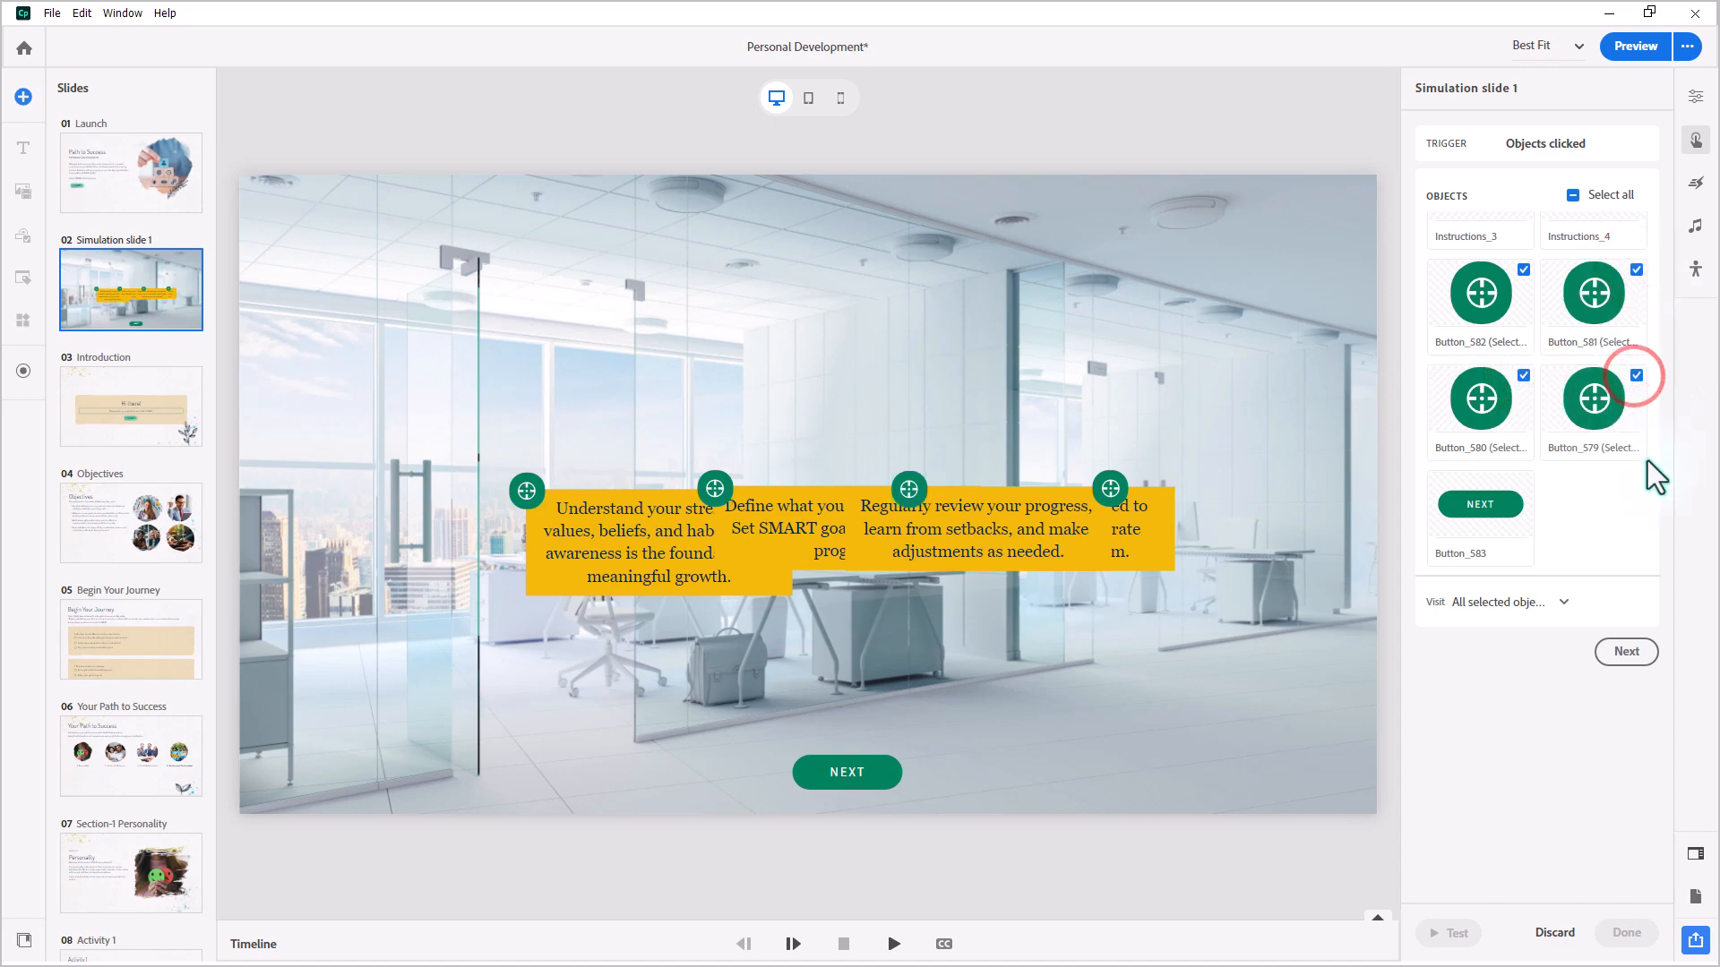
pyautogui.click(1626, 651)
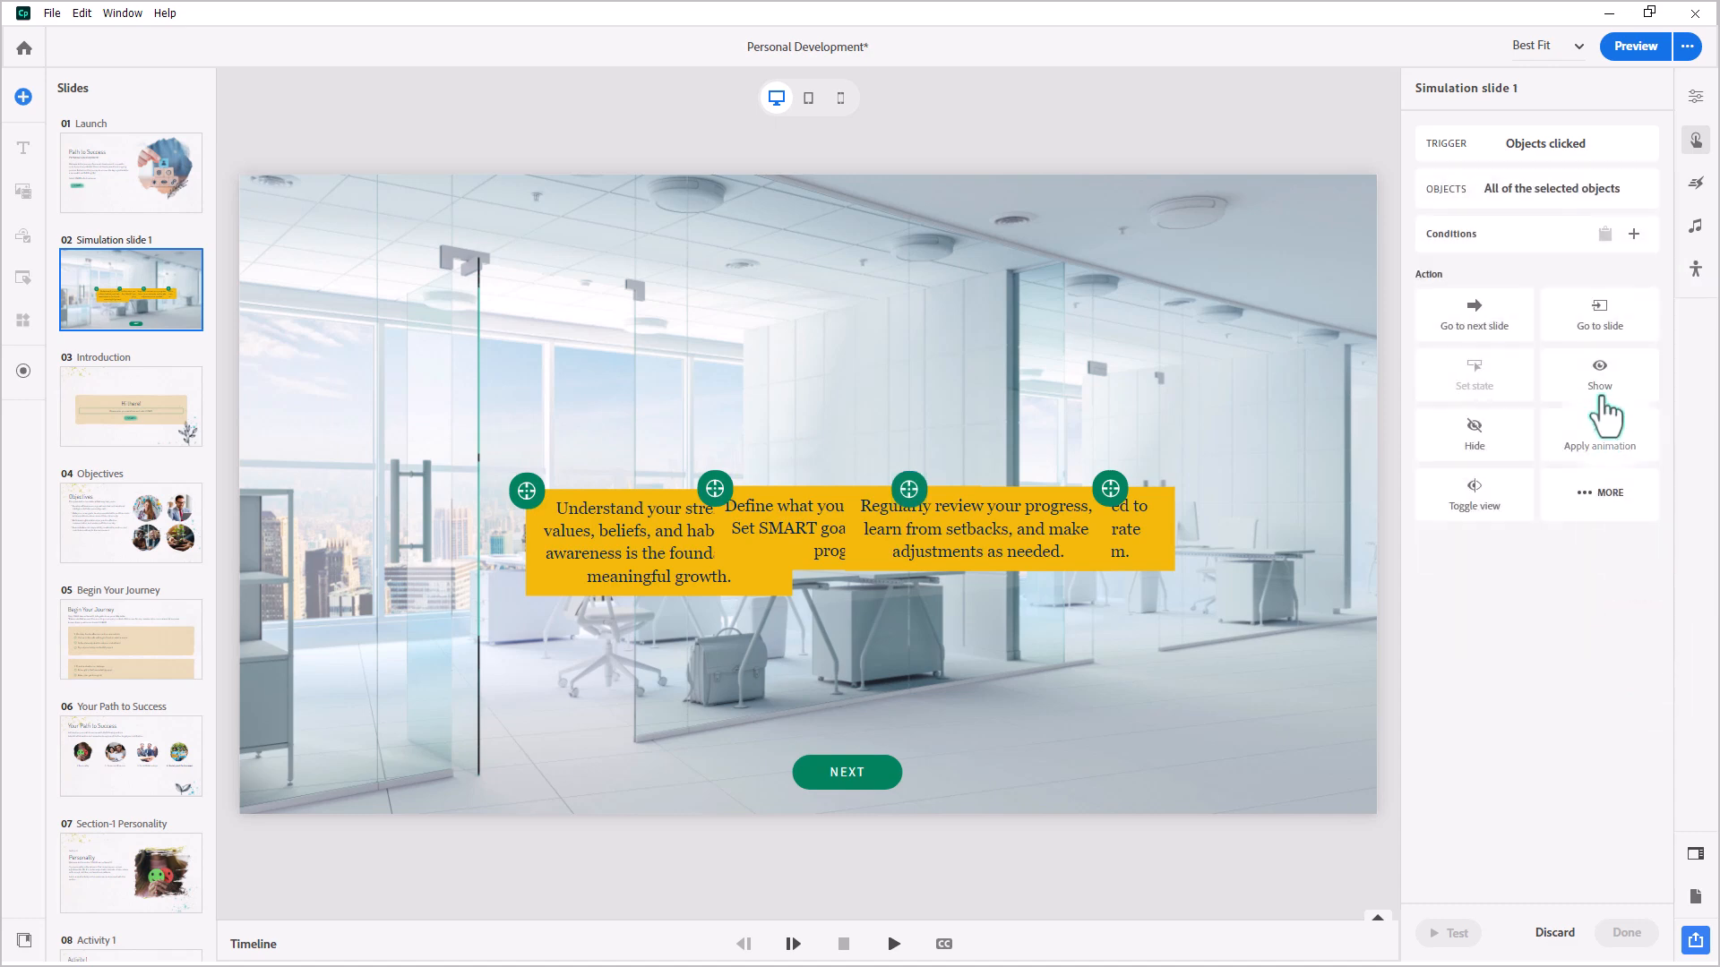
# Make that interaction show Button_583, the NEXT button, and save it
pyautogui.click(1599, 377)
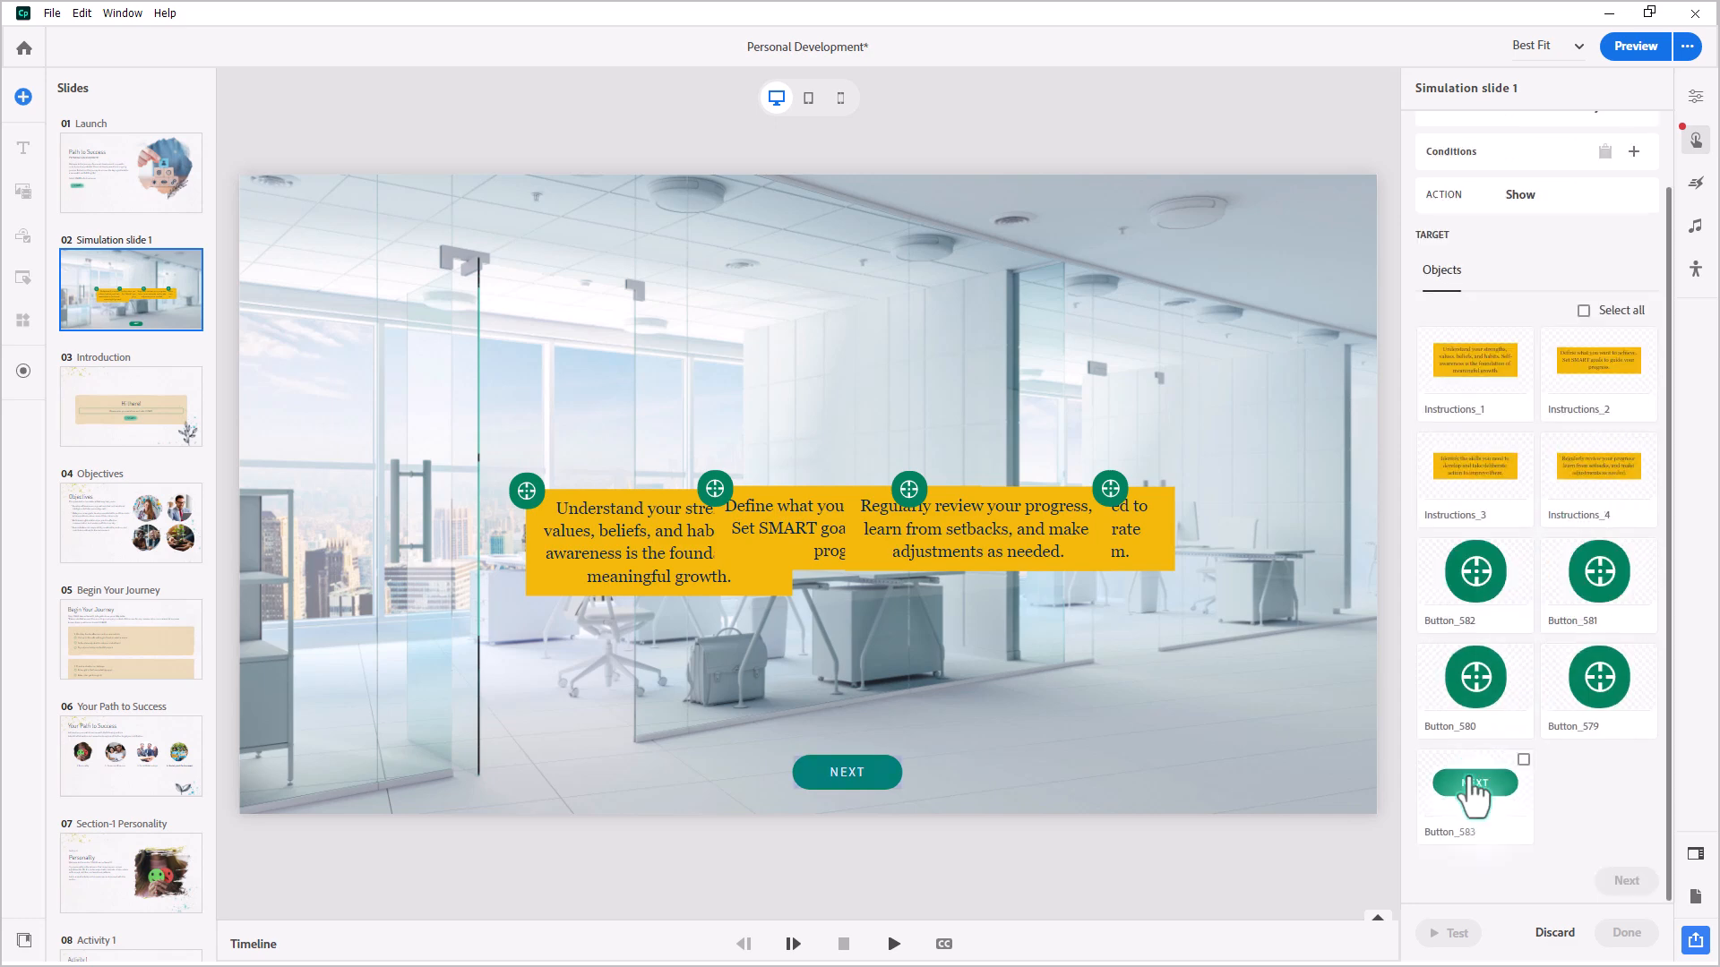
pyautogui.click(1475, 793)
pyautogui.click(1627, 880)
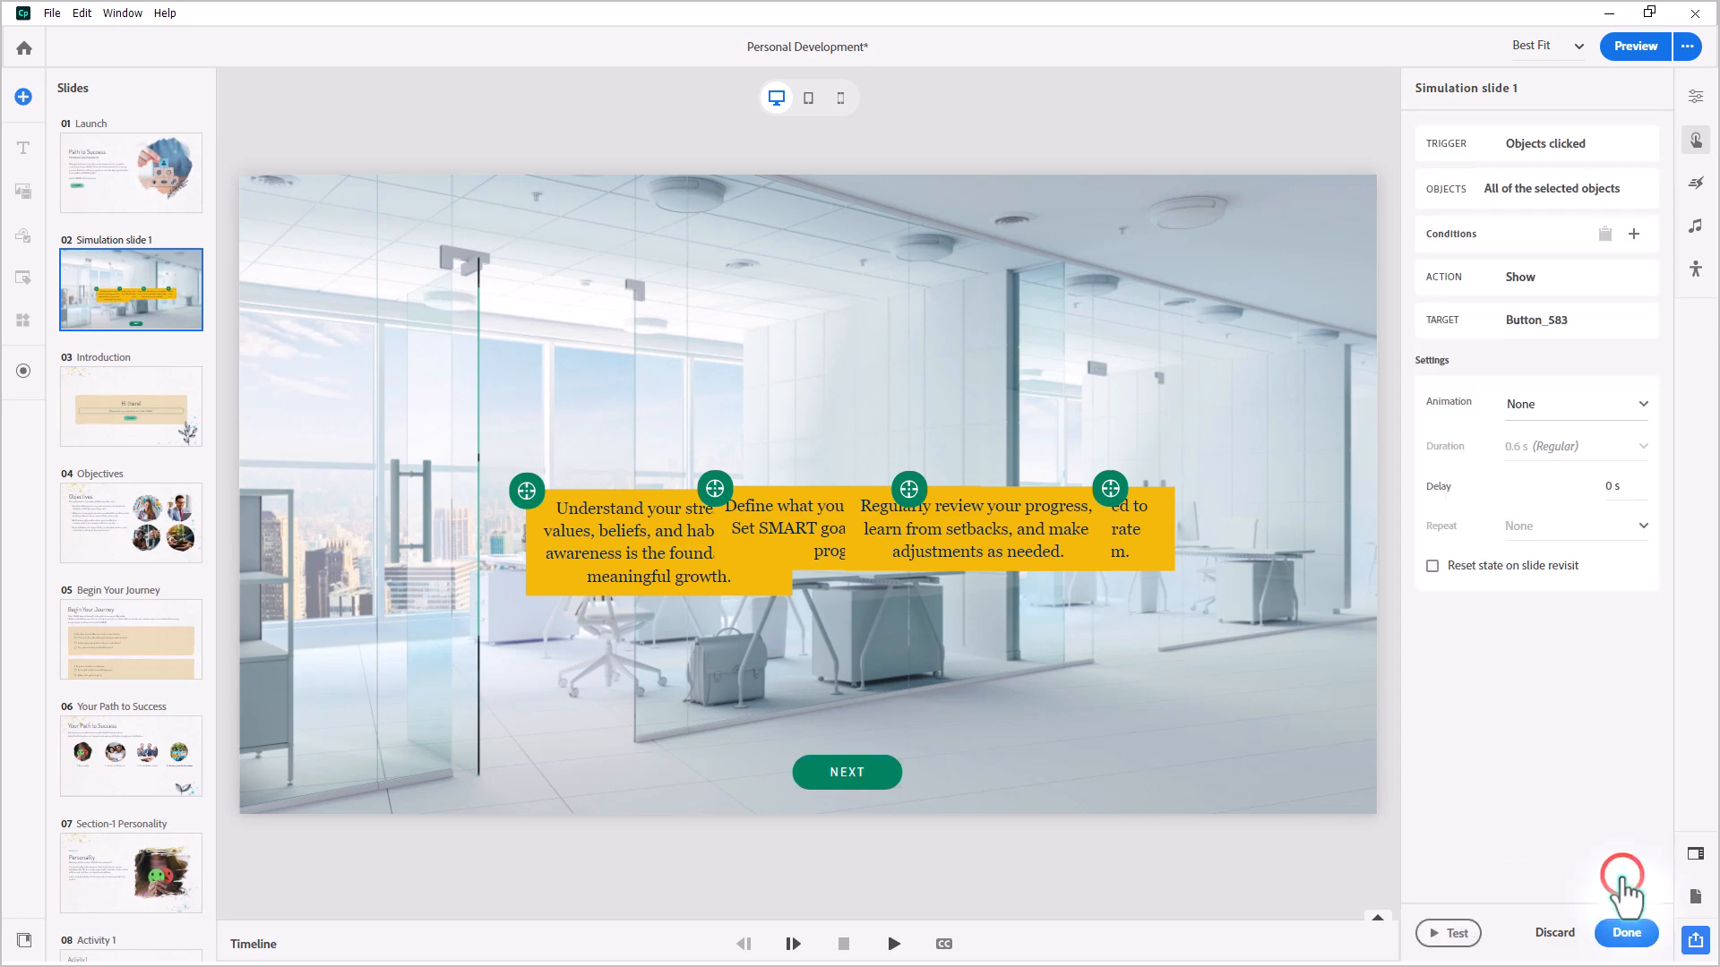
pyautogui.click(1626, 932)
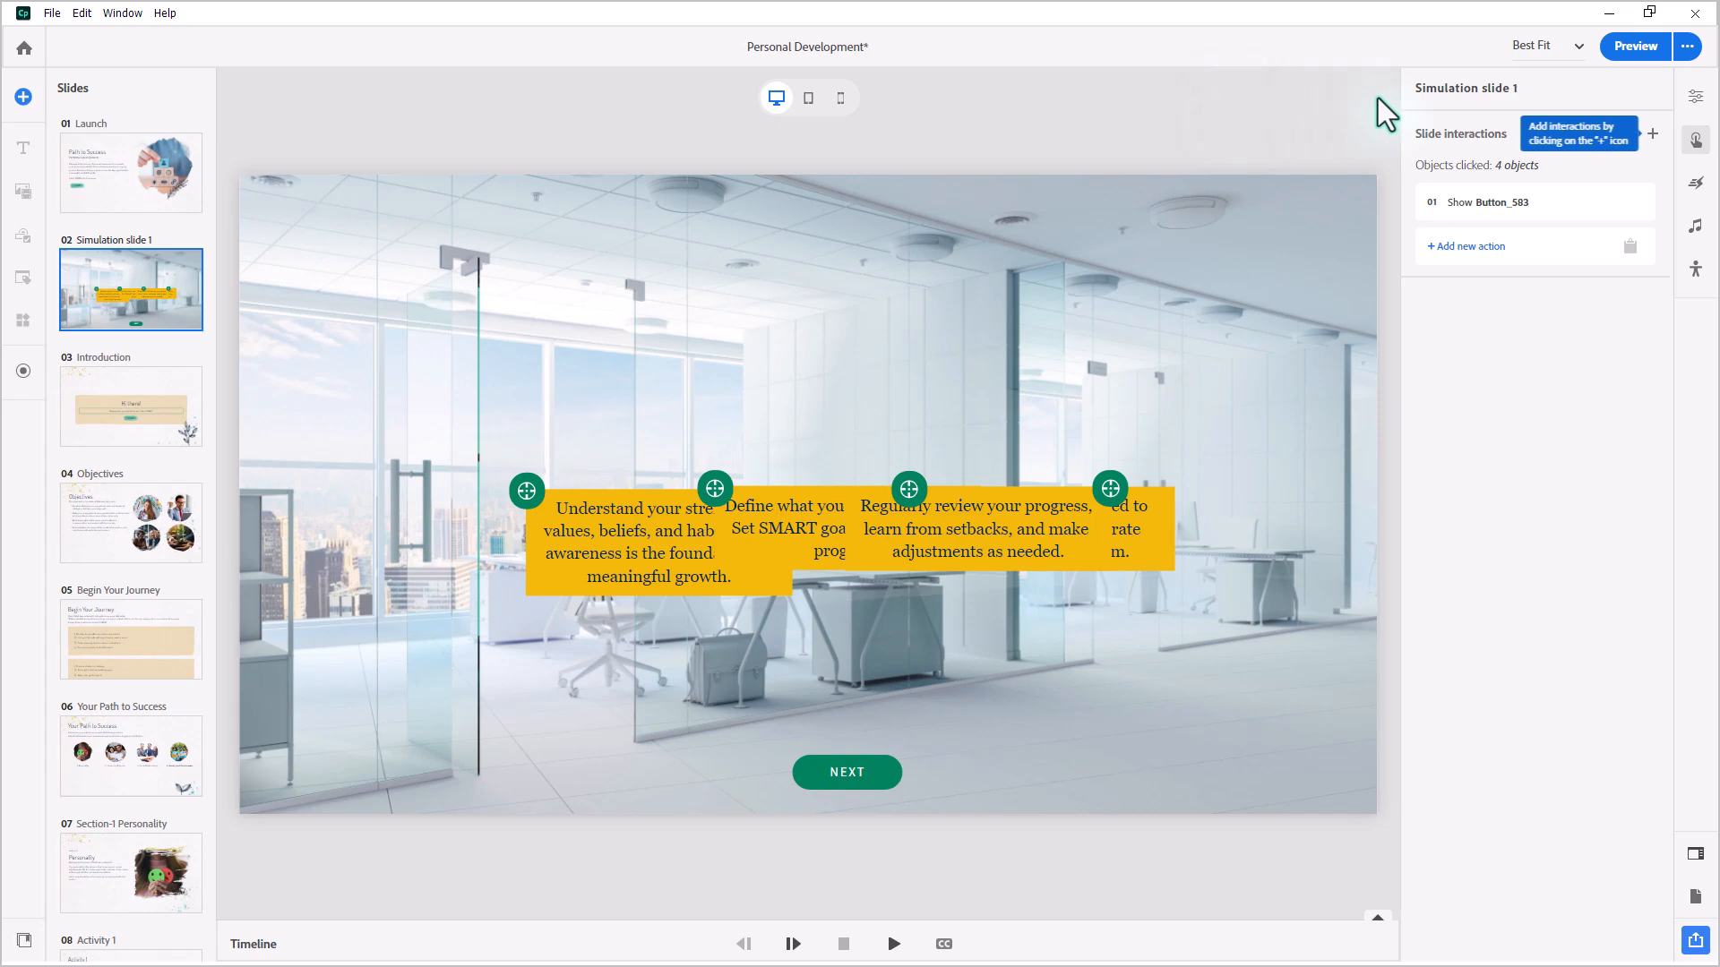
# Preview the slide and reveal the first and second hotspots' instructions
pyautogui.click(1636, 47)
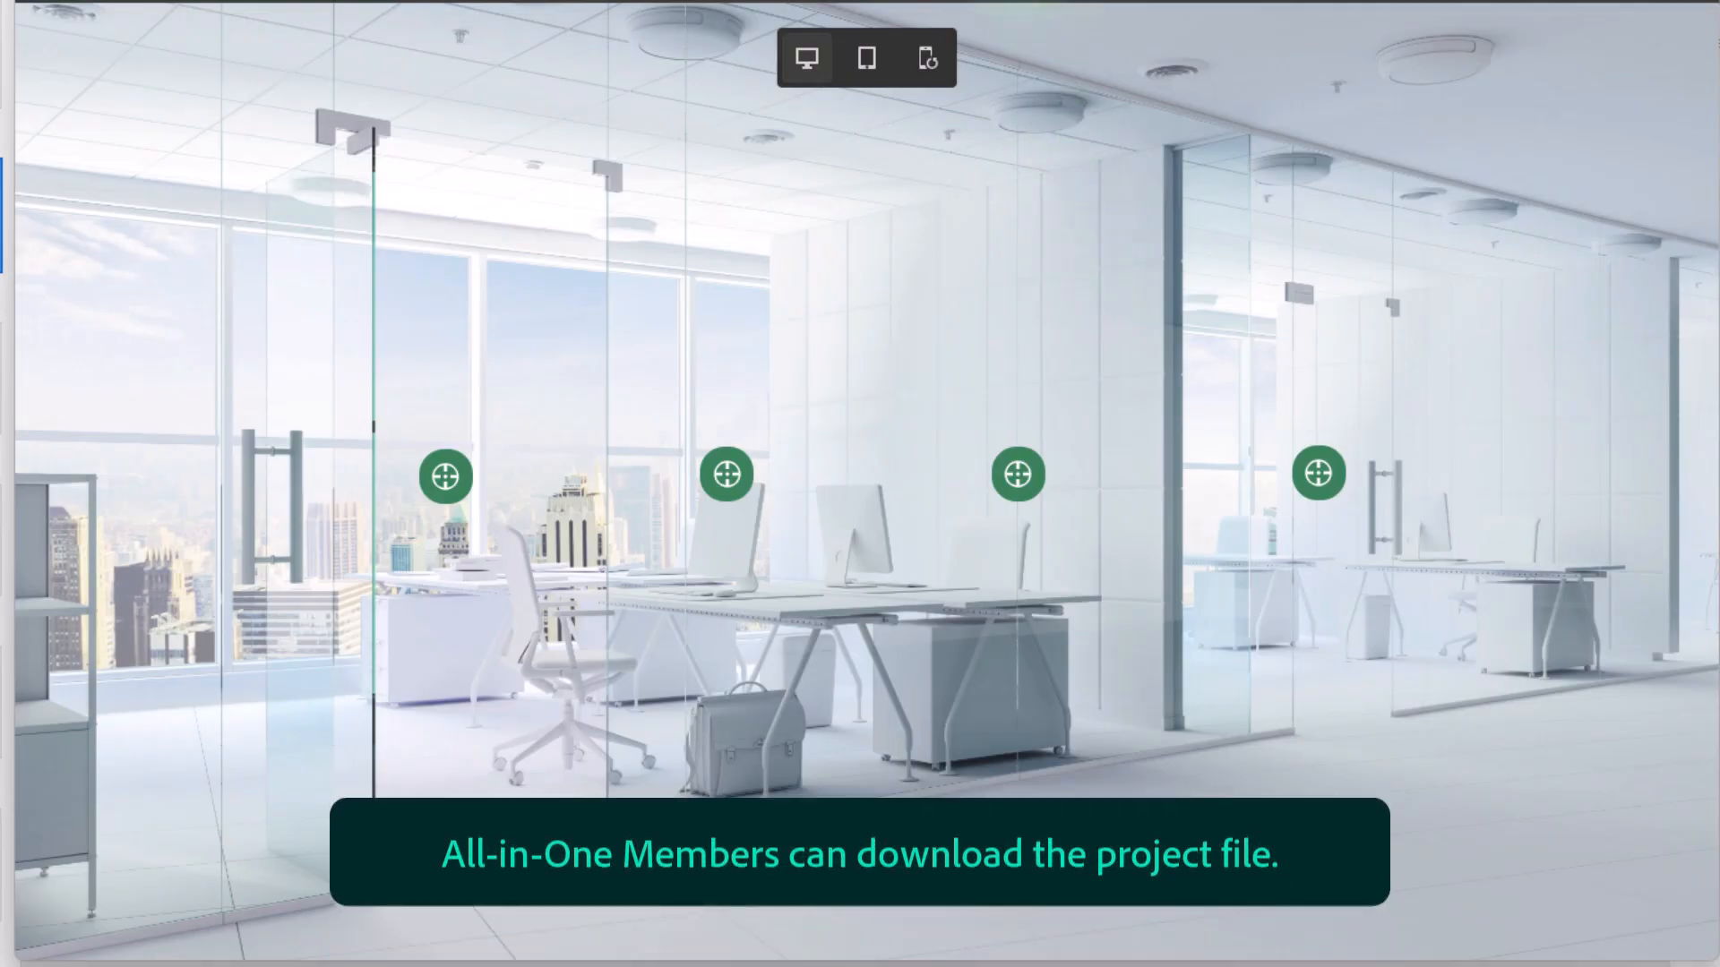
pyautogui.click(445, 476)
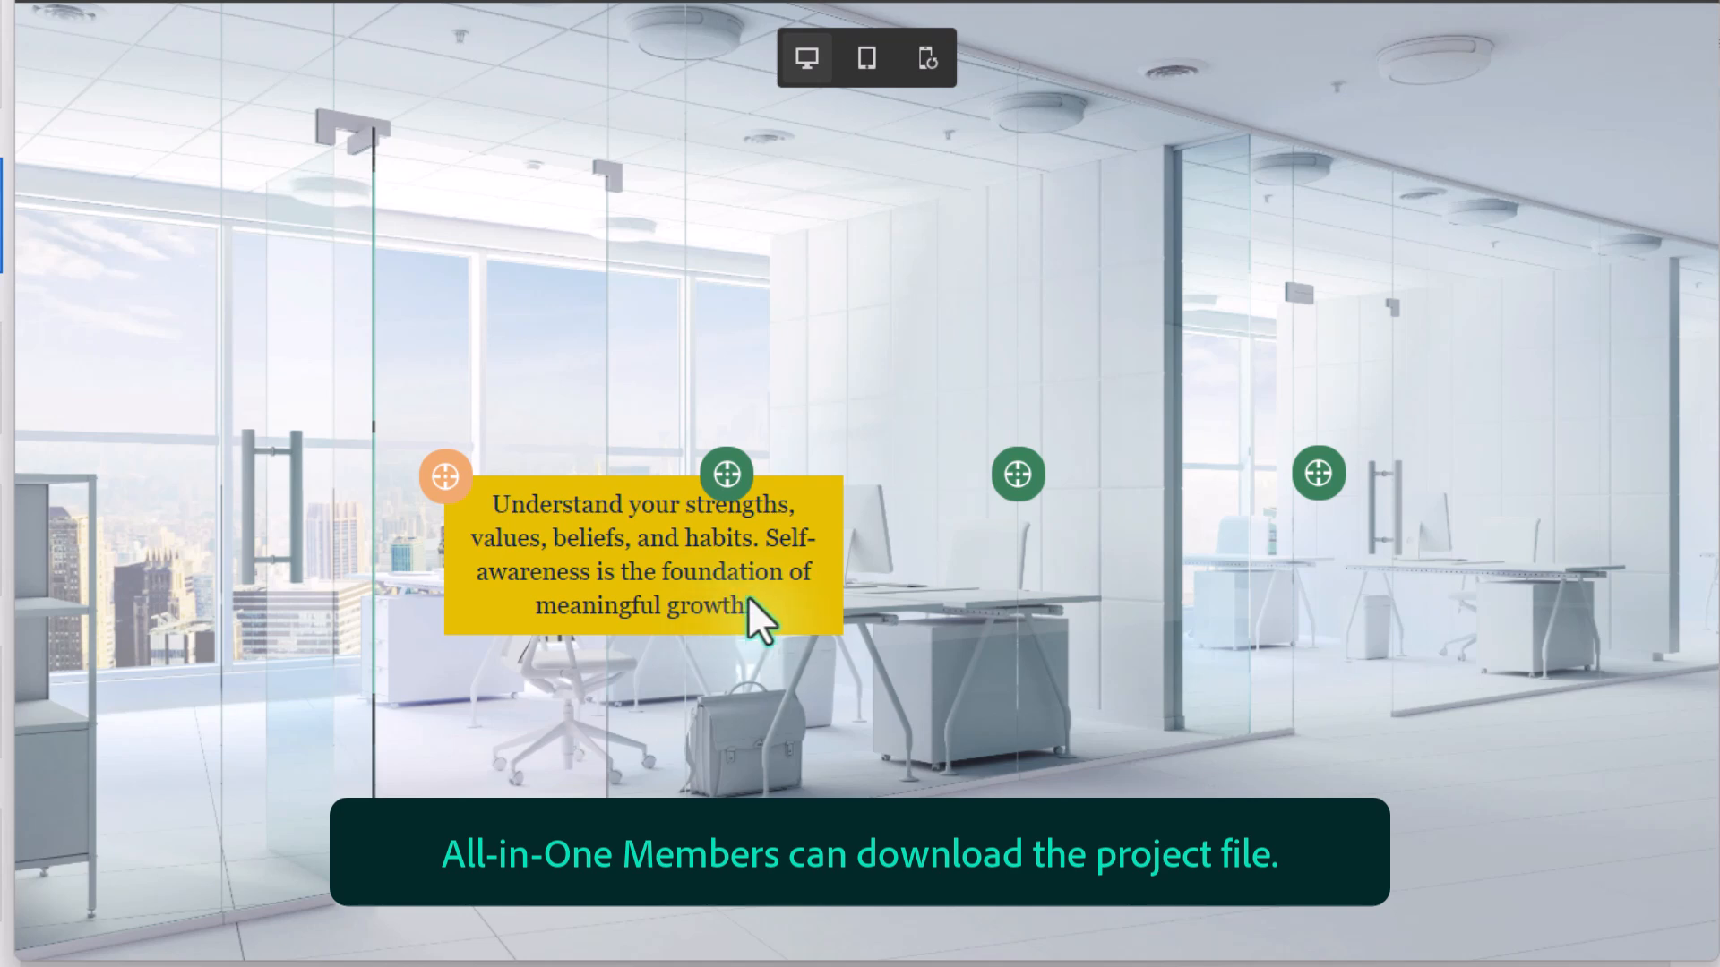
pyautogui.click(727, 473)
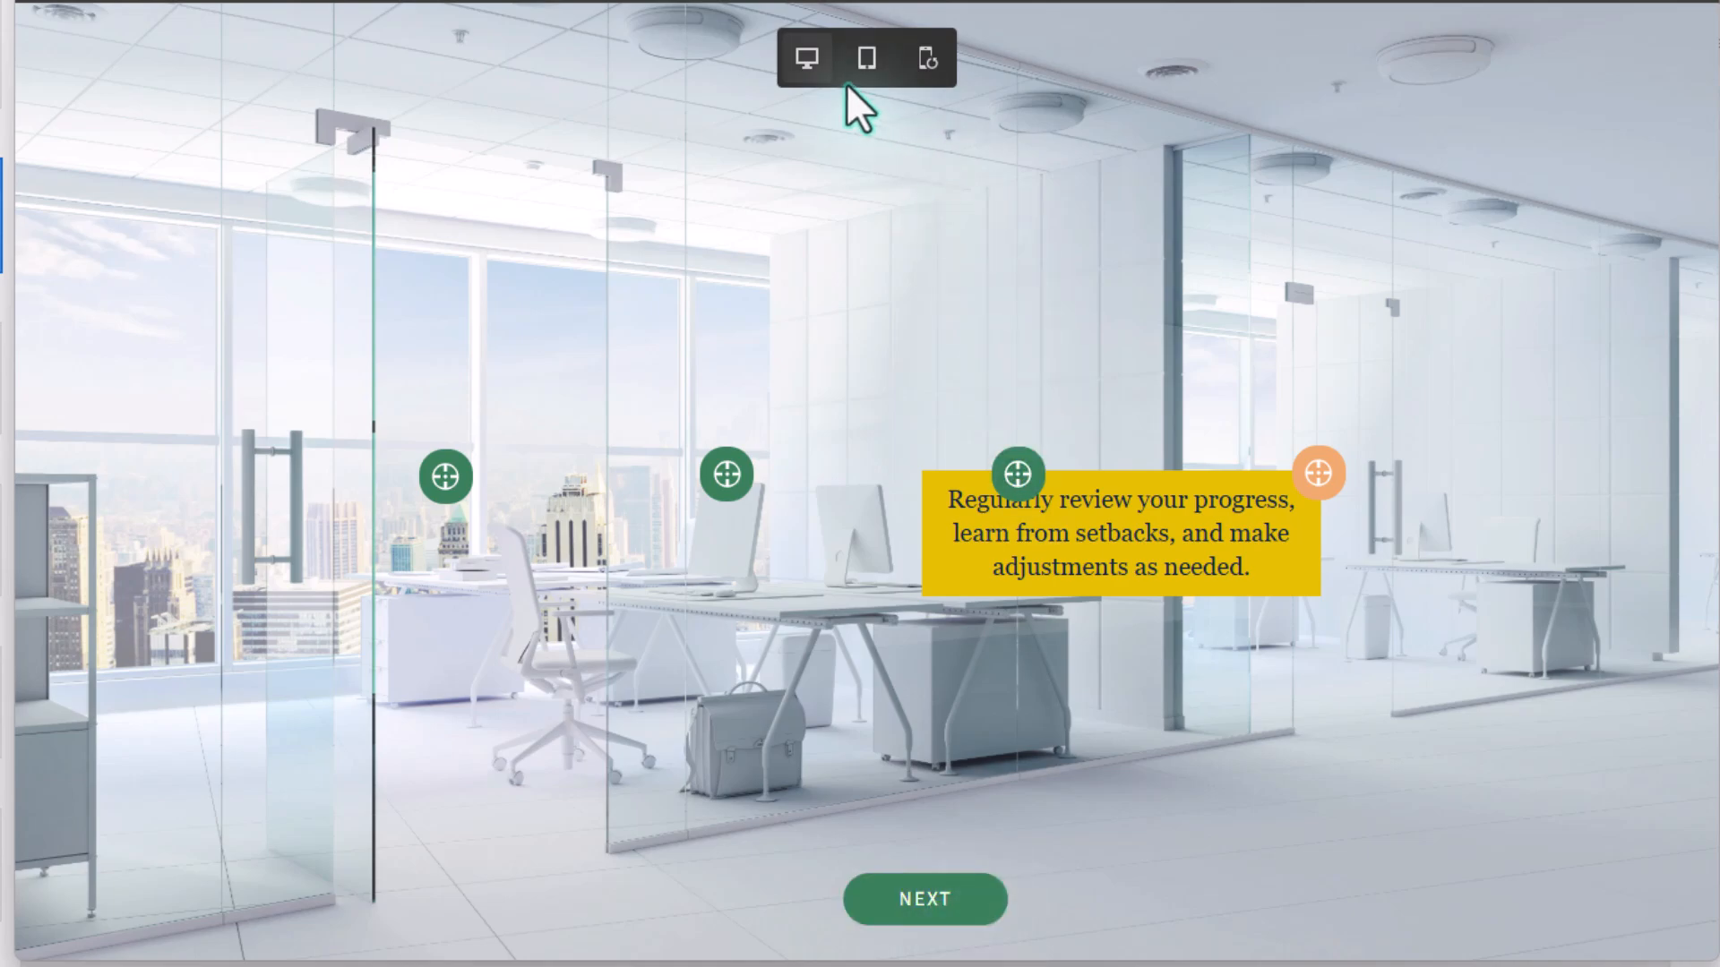
# Switch the preview to tablet layout and then to mobile phone layout
pyautogui.click(866, 57)
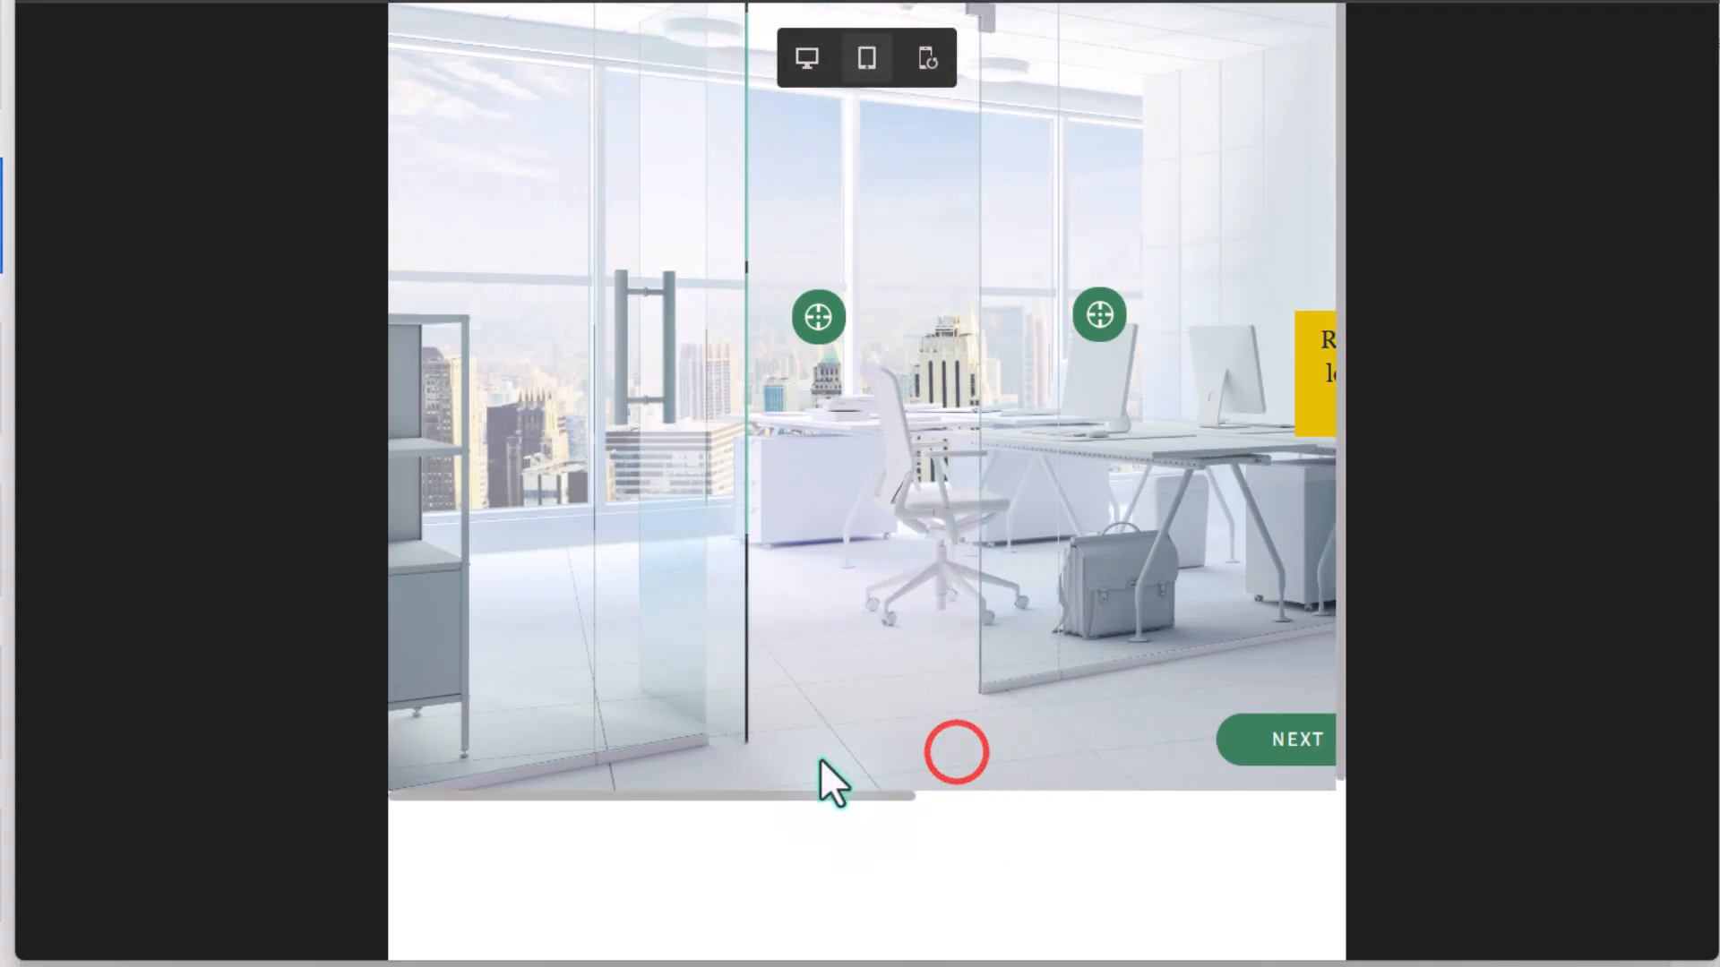
pyautogui.moveTo(805, 797)
pyautogui.mouseDown()
pyautogui.moveTo(968, 807)
pyautogui.moveTo(770, 803)
pyautogui.moveTo(1202, 794)
pyautogui.mouseUp()
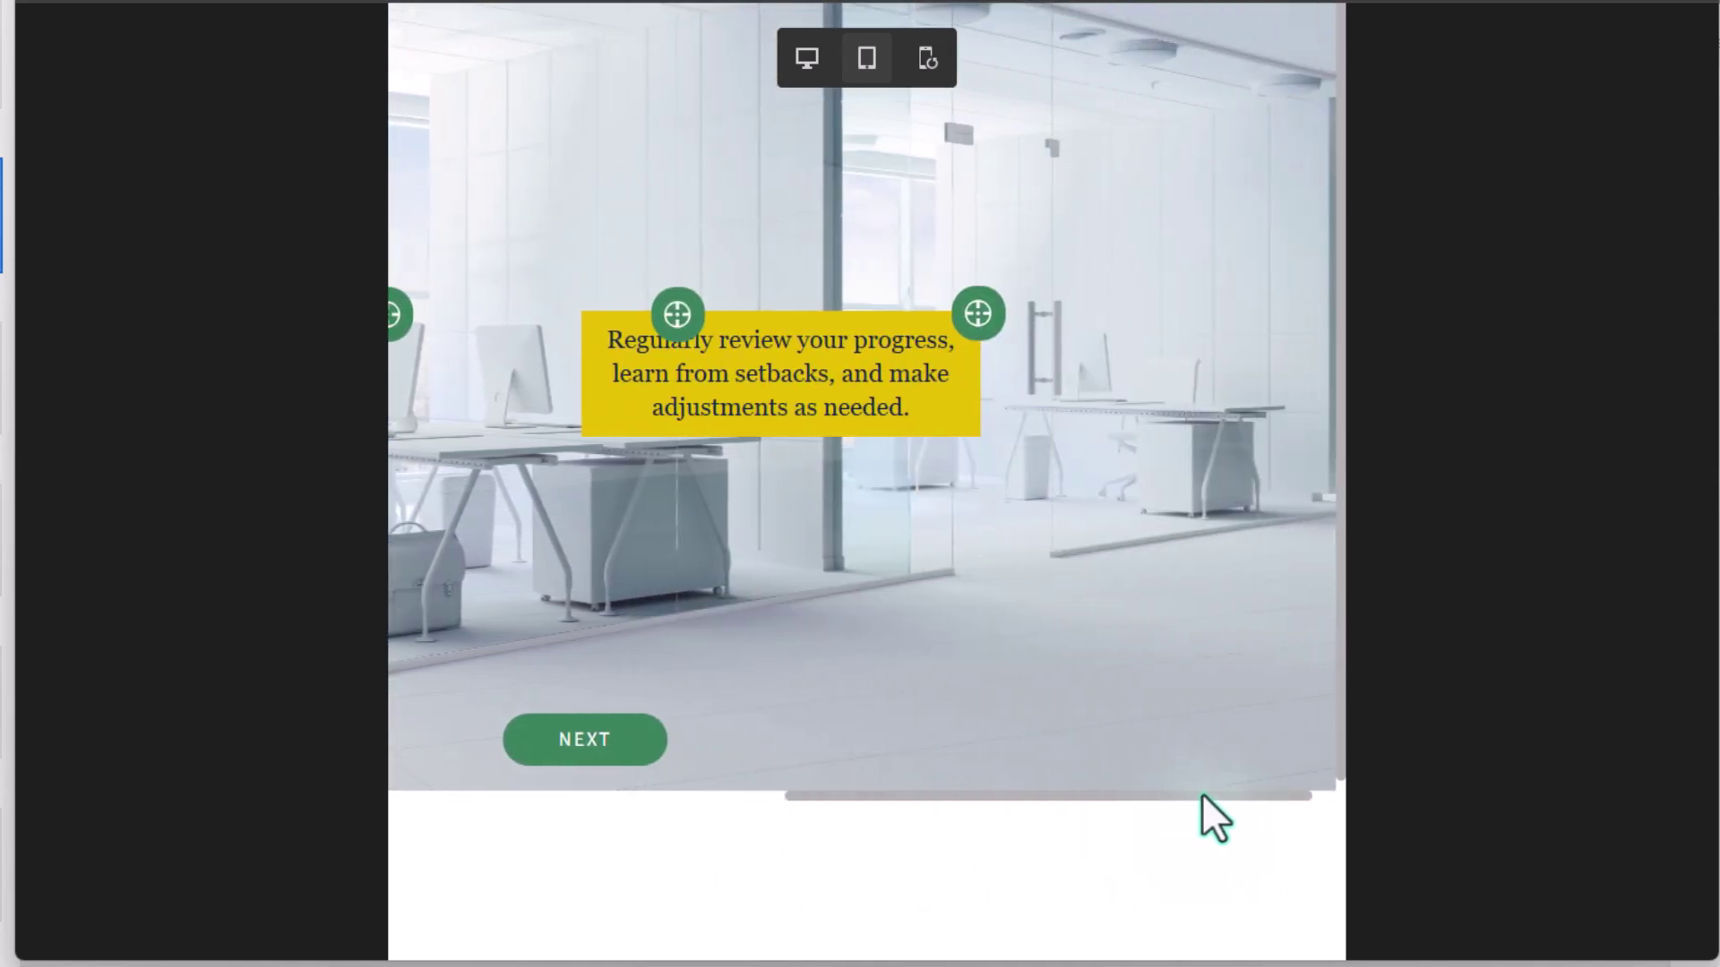
pyautogui.click(928, 58)
pyautogui.moveTo(899, 908)
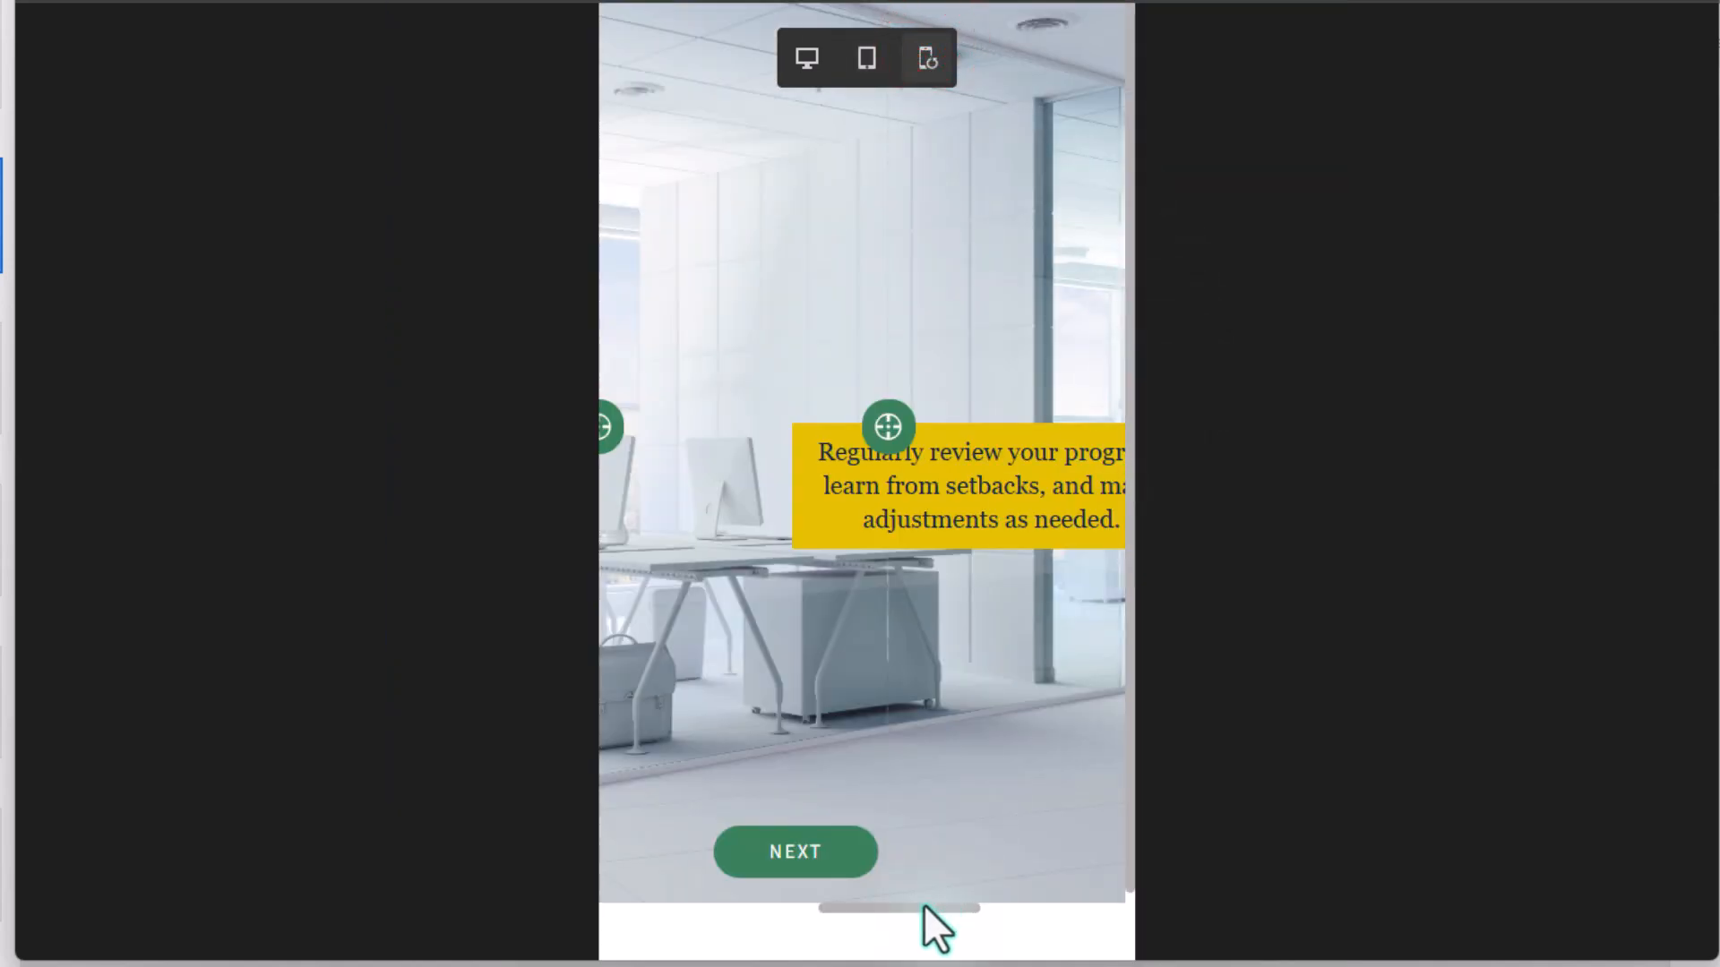
pyautogui.moveTo(924, 904)
pyautogui.mouseDown()
pyautogui.moveTo(941, 928)
pyautogui.moveTo(1080, 913)
pyautogui.moveTo(874, 908)
pyautogui.mouseUp()
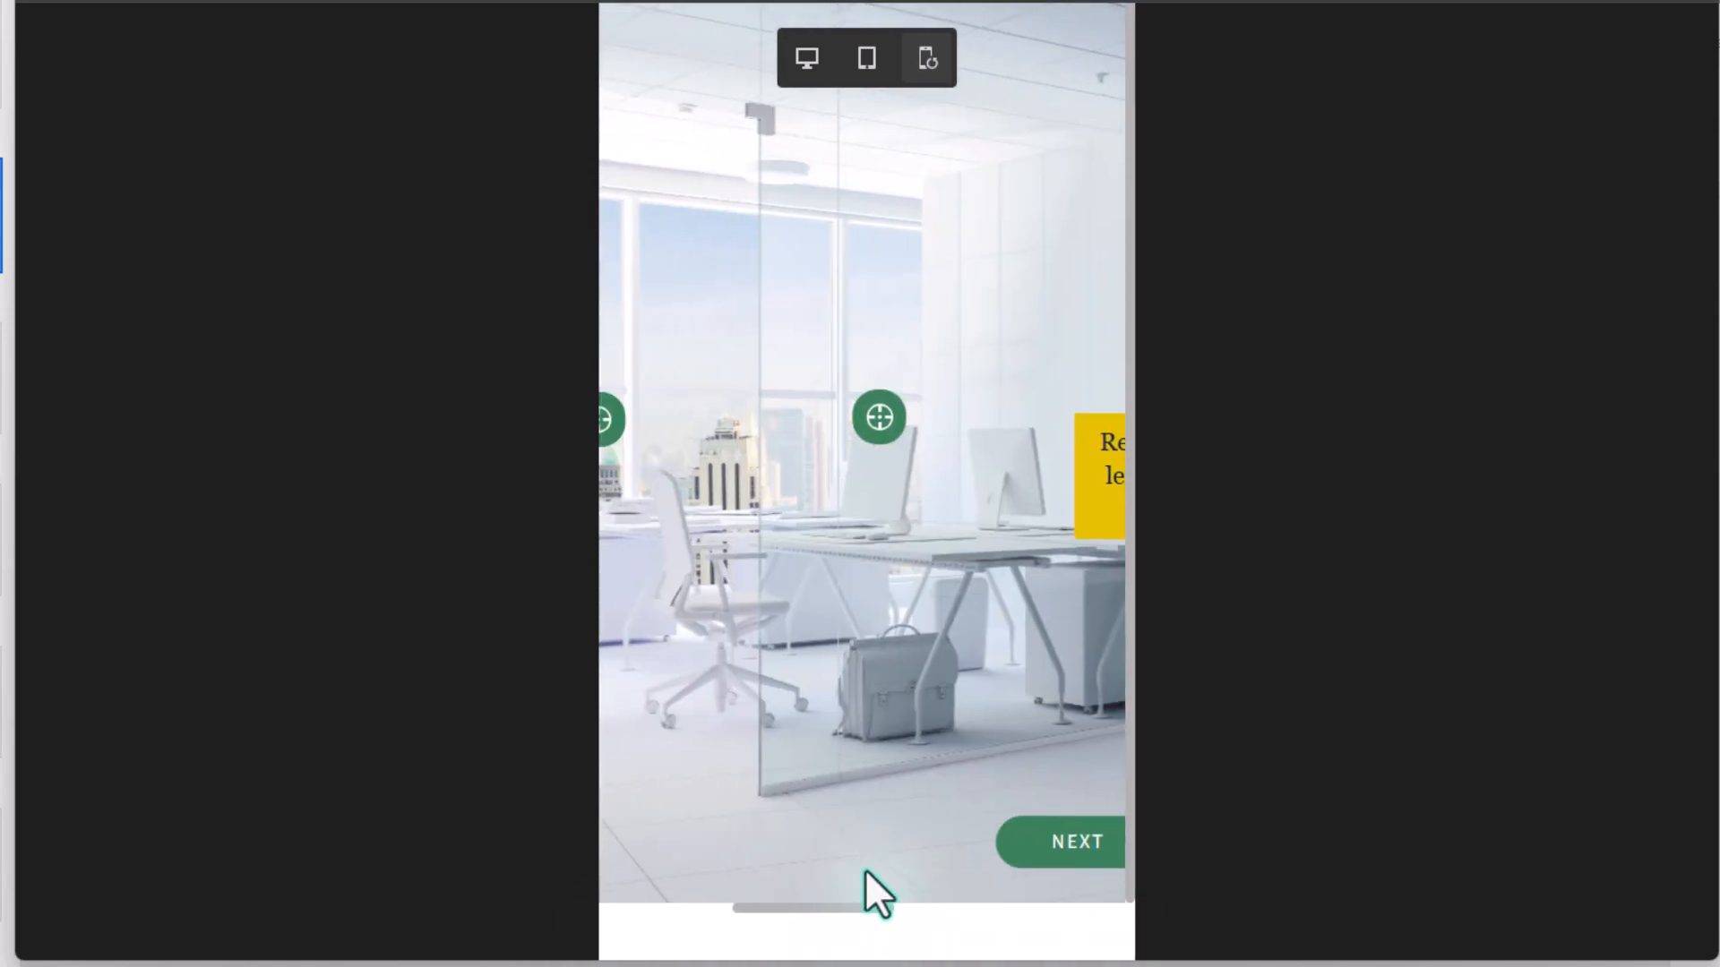
pyautogui.moveTo(839, 907)
pyautogui.mouseDown()
pyautogui.moveTo(985, 918)
pyautogui.moveTo(799, 914)
pyautogui.moveTo(1006, 916)
pyautogui.mouseUp()
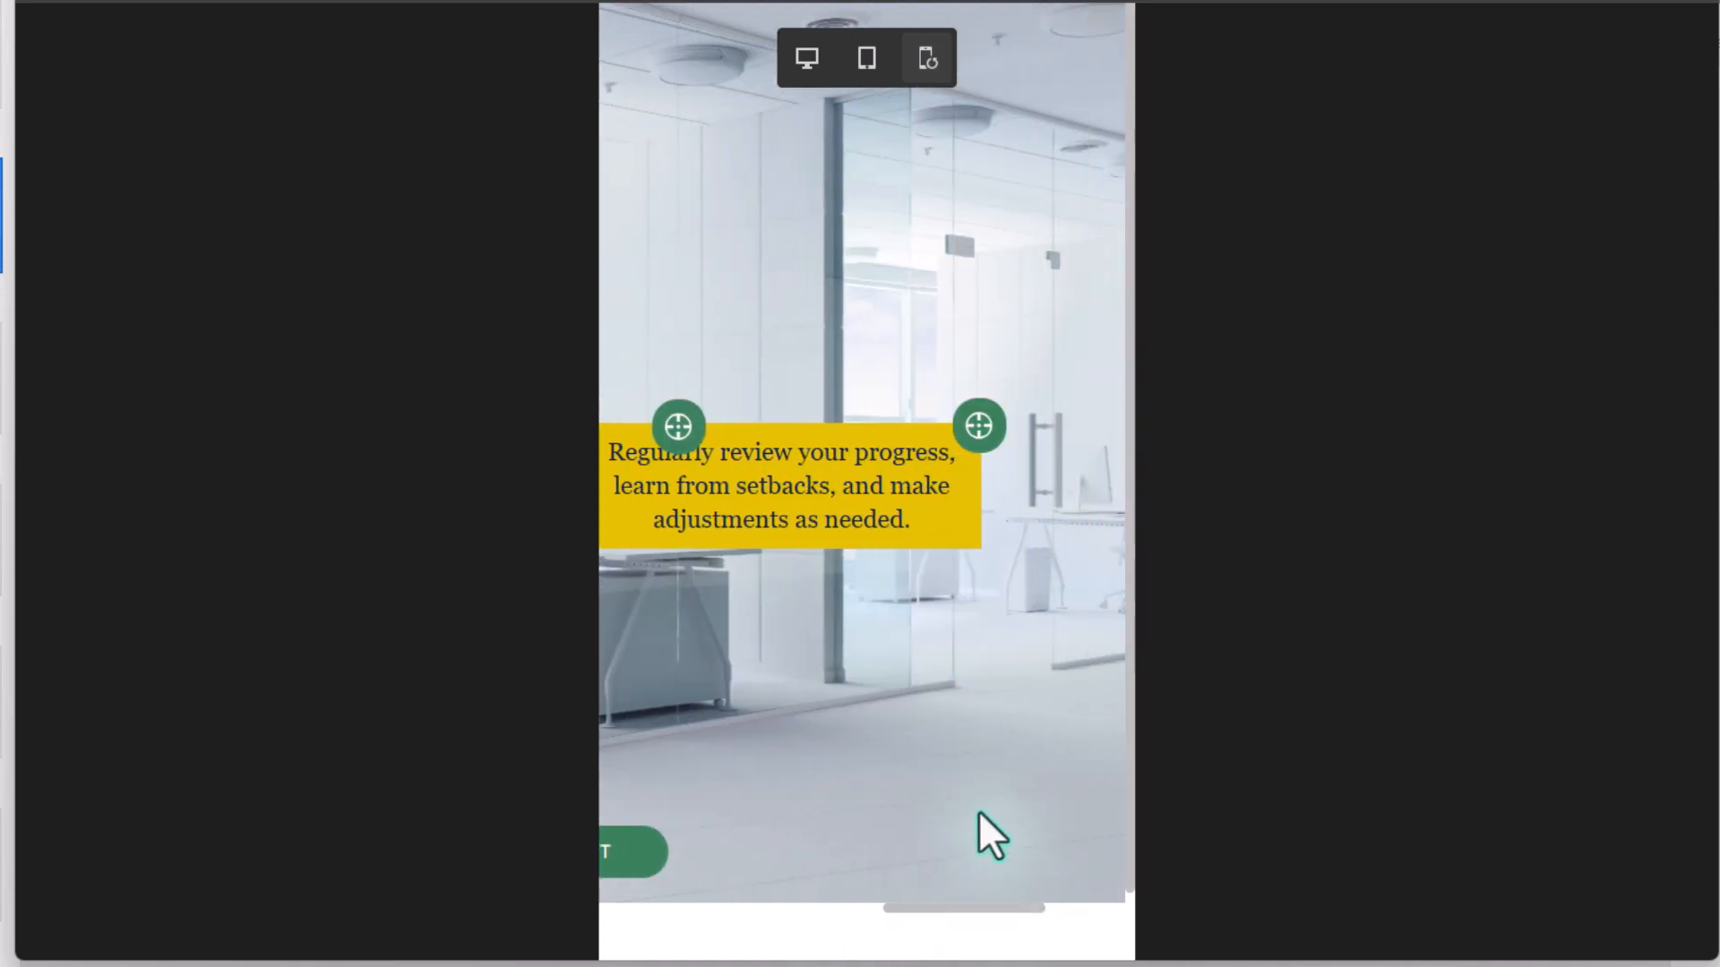